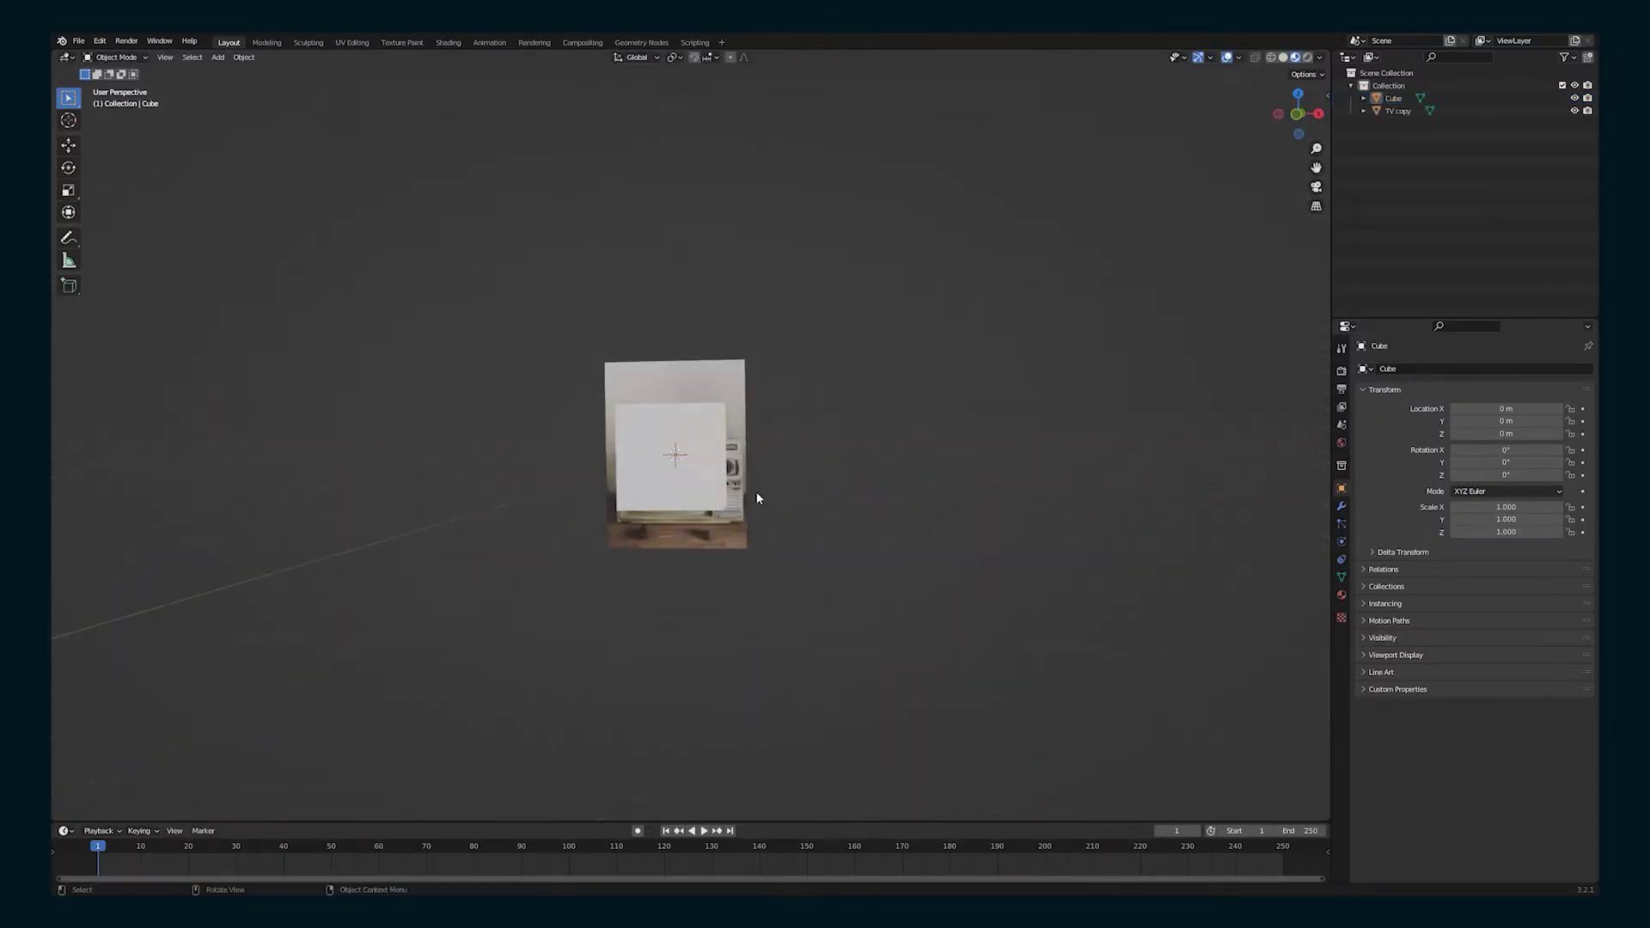
In front view, delete the surplus faces of the image plane beyond the TV's left edge
{"action": "key", "text": "KP_1"}
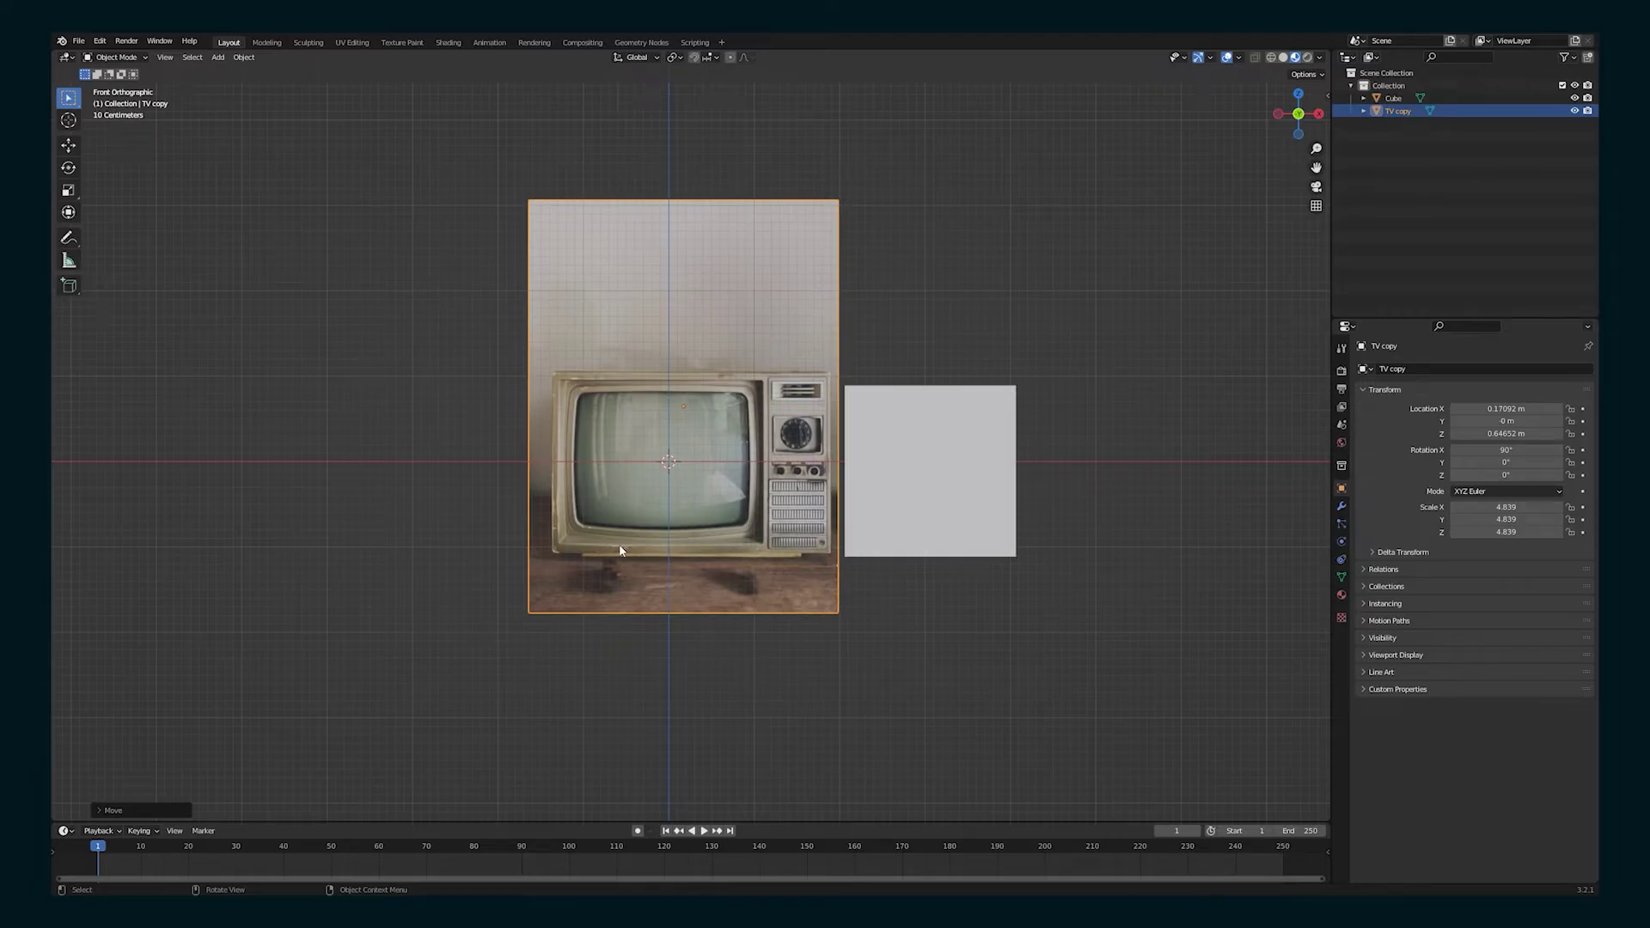
{"action": "left_click", "coordinate": [912, 241]}
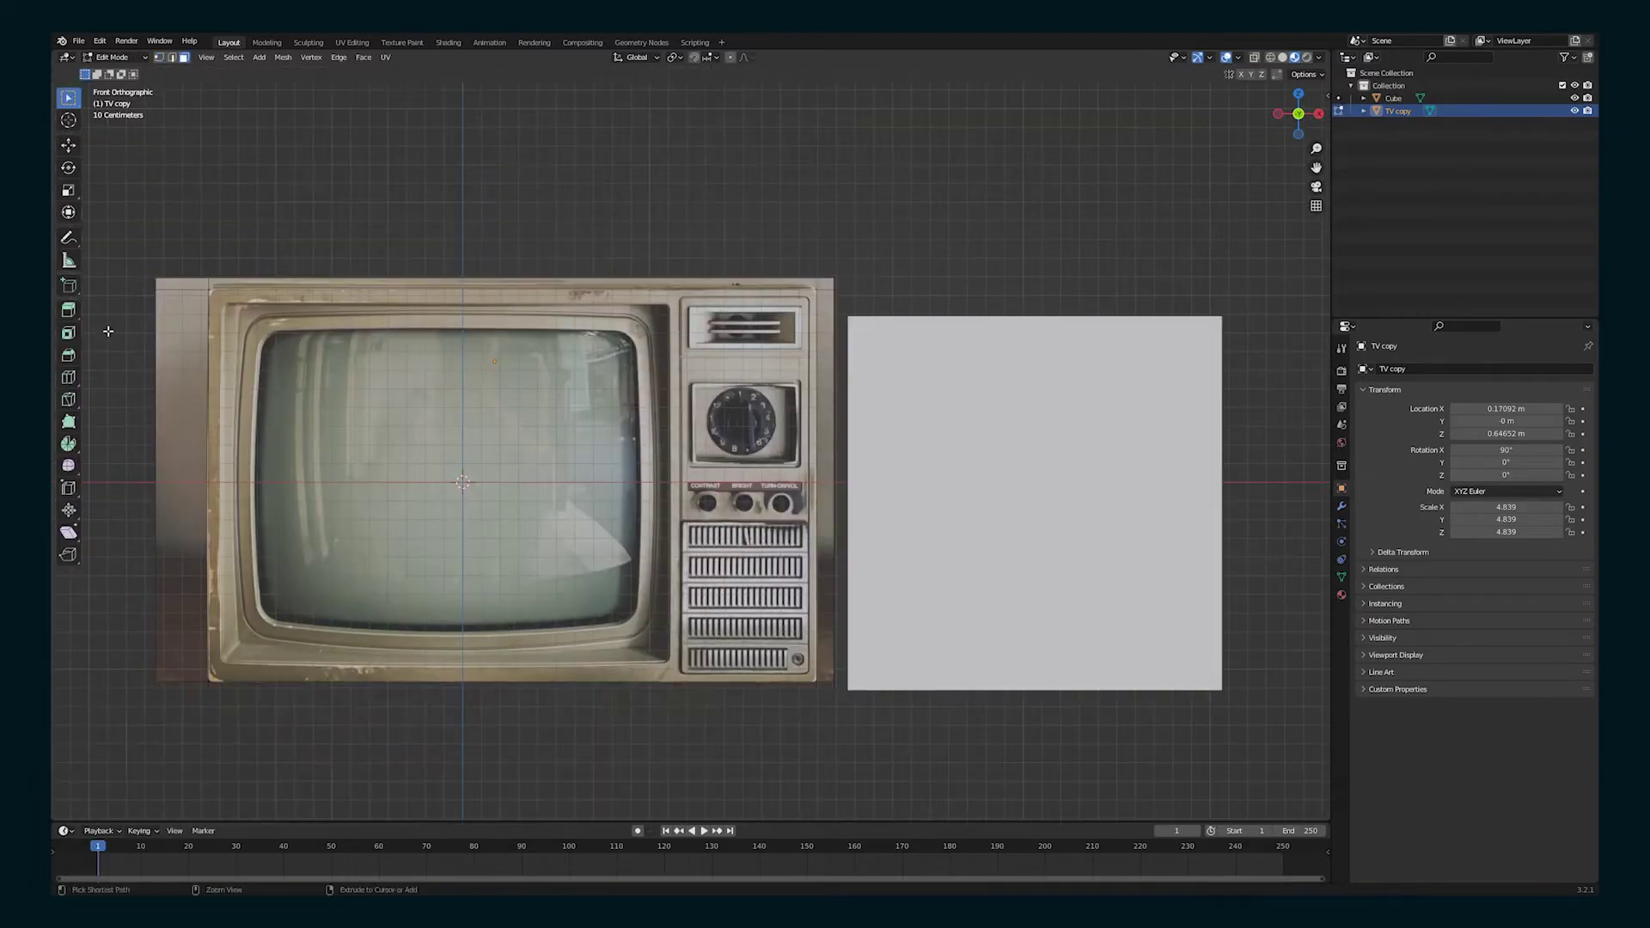
{"action": "left_click_drag", "start_coordinate": [107, 331], "coordinate": [195, 718]}
{"action": "key", "text": "x"}
{"action": "left_click", "coordinate": [195, 718]}
{"action": "scroll", "coordinate": [955, 808], "scroll_direction": "up", "scroll_amount": 3}
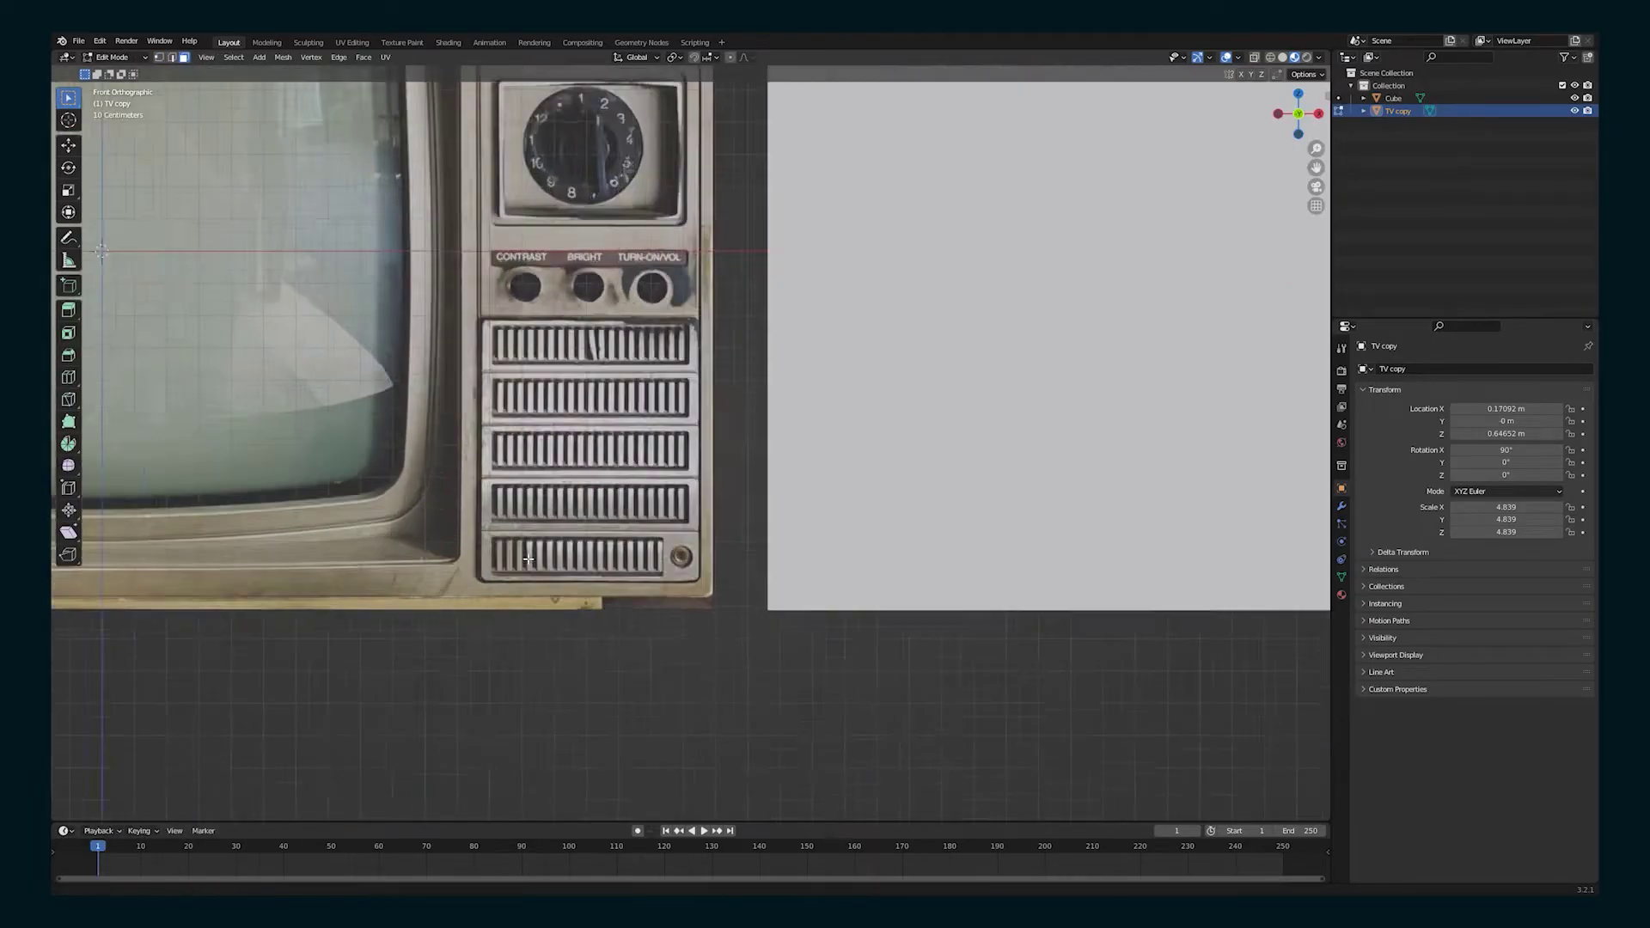
Trace the outer rim of the TV screen with Knife cuts, from the lower right corner up the right side
{"action": "middle_click_drag", "start_coordinate": [490, 556], "coordinate": [773, 646], "text": "shift"}
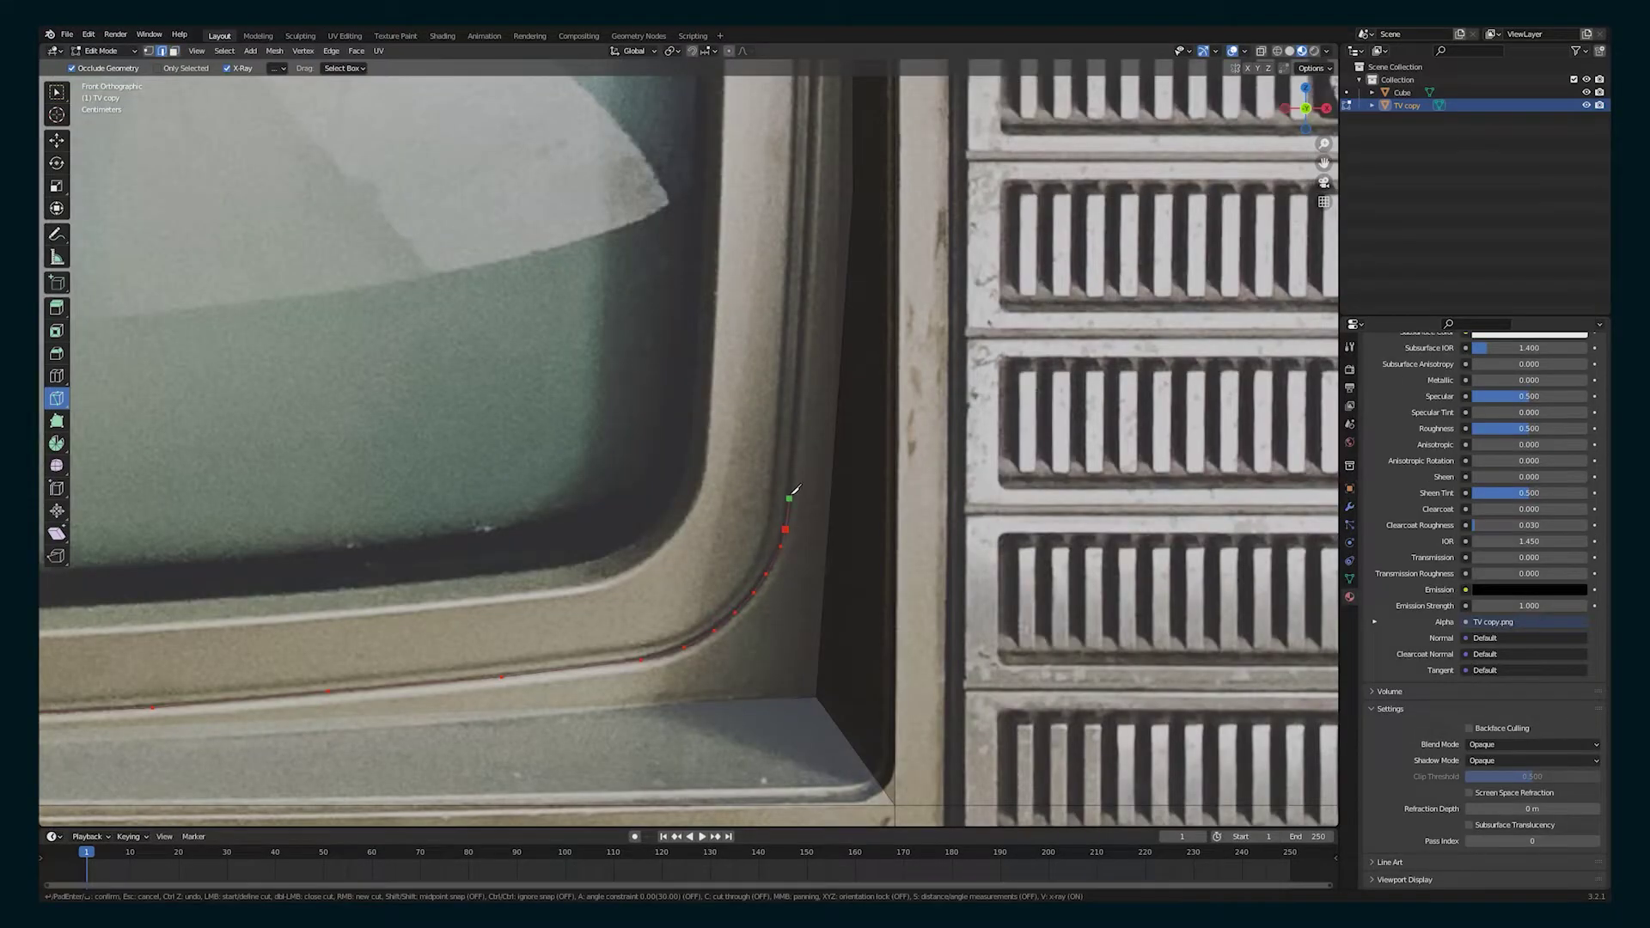
{"action": "middle_click_drag", "start_coordinate": [810, 129], "coordinate": [710, 432], "text": "shift"}
{"action": "middle_click_drag", "start_coordinate": [719, 131], "coordinate": [681, 401], "text": "shift"}
{"action": "middle_click_drag", "start_coordinate": [675, 183], "coordinate": [669, 447], "text": "shift"}
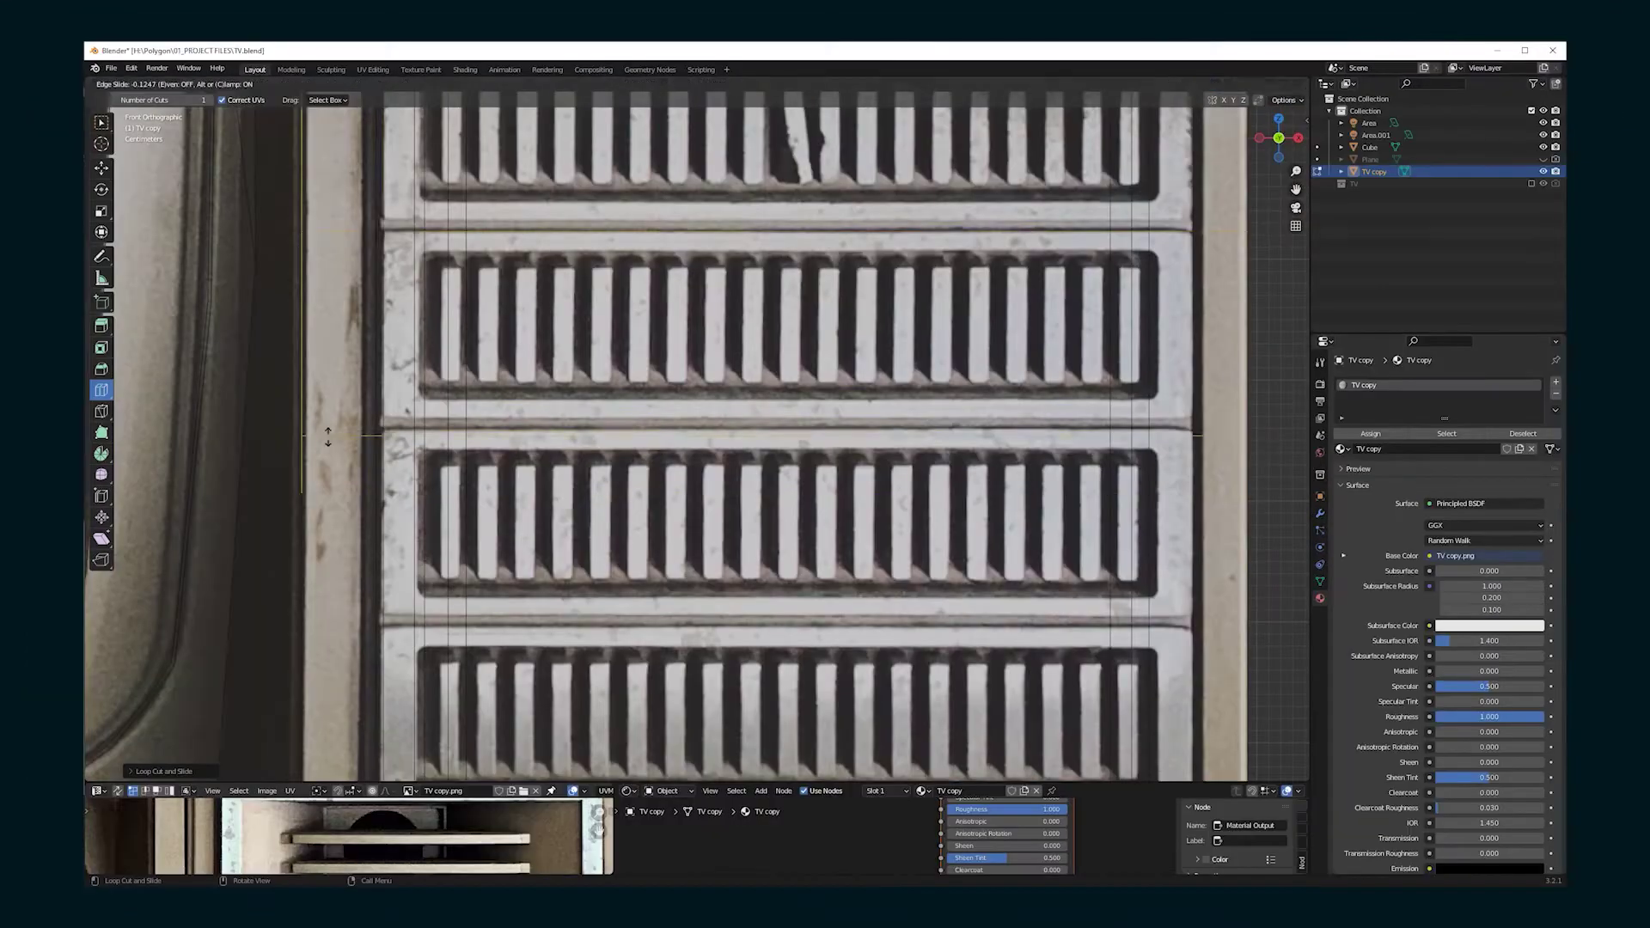
Add horizontal loop cuts along the seams between the speaker grille rows
{"action": "scroll", "coordinate": [359, 596], "scroll_direction": "up", "scroll_amount": 1}
{"action": "middle_click_drag", "start_coordinate": [359, 596], "coordinate": [335, 362], "text": "shift"}
{"action": "left_click", "coordinate": [337, 505]}
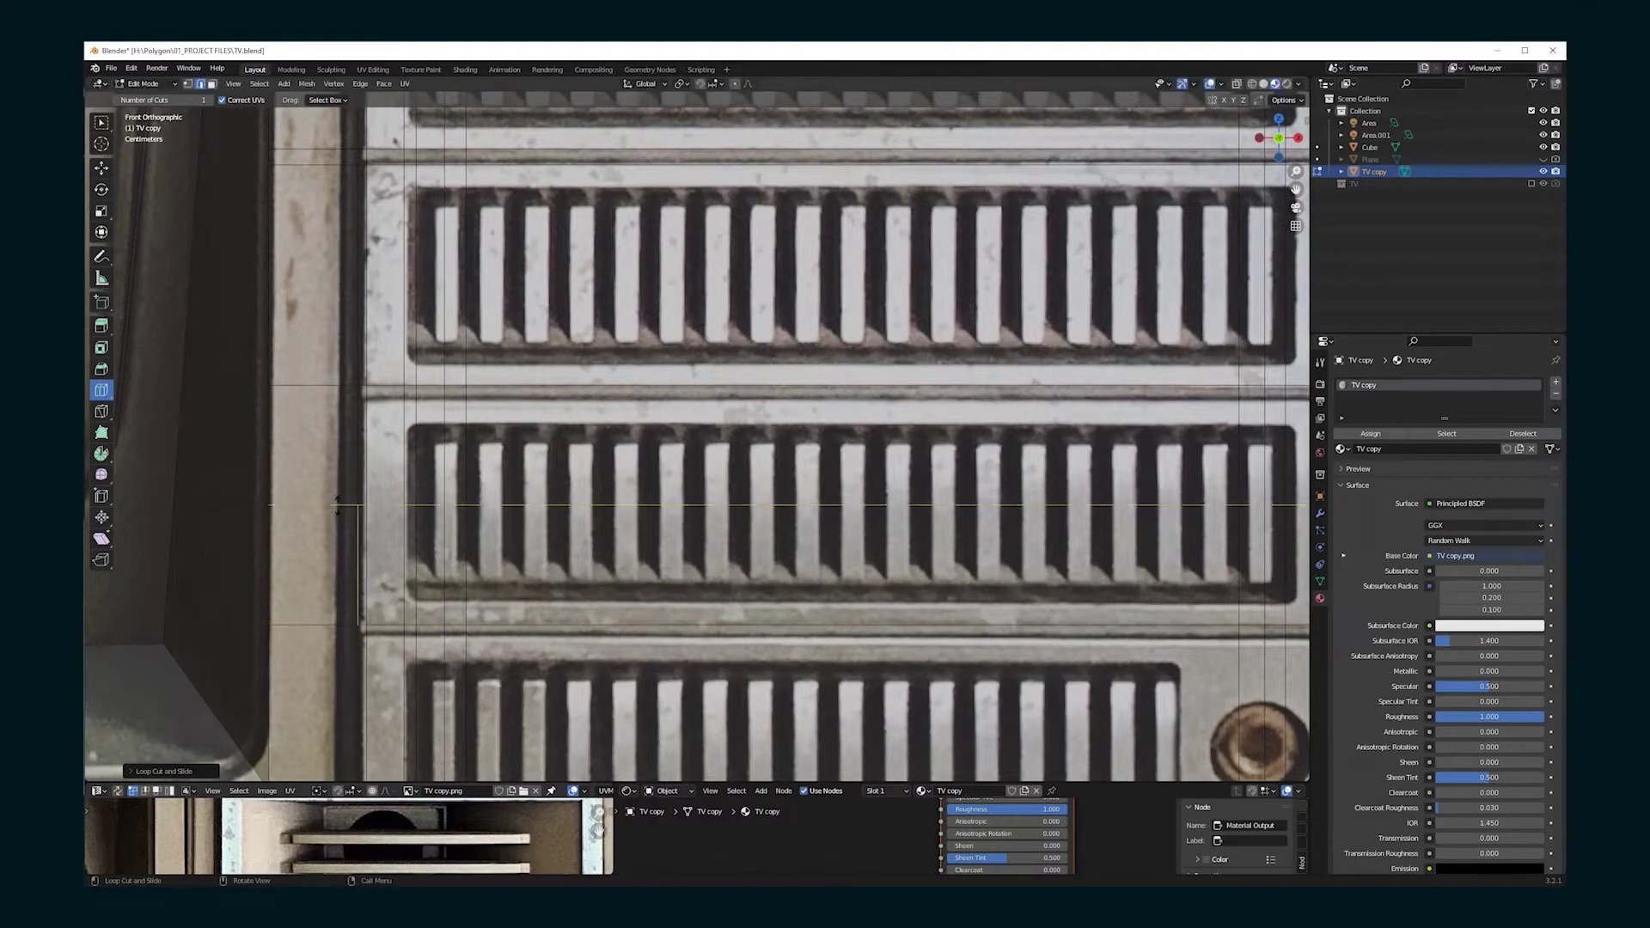
{"action": "left_click", "coordinate": [301, 637]}
{"action": "middle_click_drag", "start_coordinate": [301, 638], "coordinate": [301, 343], "text": "shift"}
Add loop cuts along the edges of the slot openings in the upper and middle grille rows
{"action": "middle_click_drag", "start_coordinate": [445, 129], "coordinate": [441, 313], "text": "shift"}
{"action": "left_click_drag", "start_coordinate": [442, 302], "coordinate": [442, 405]}
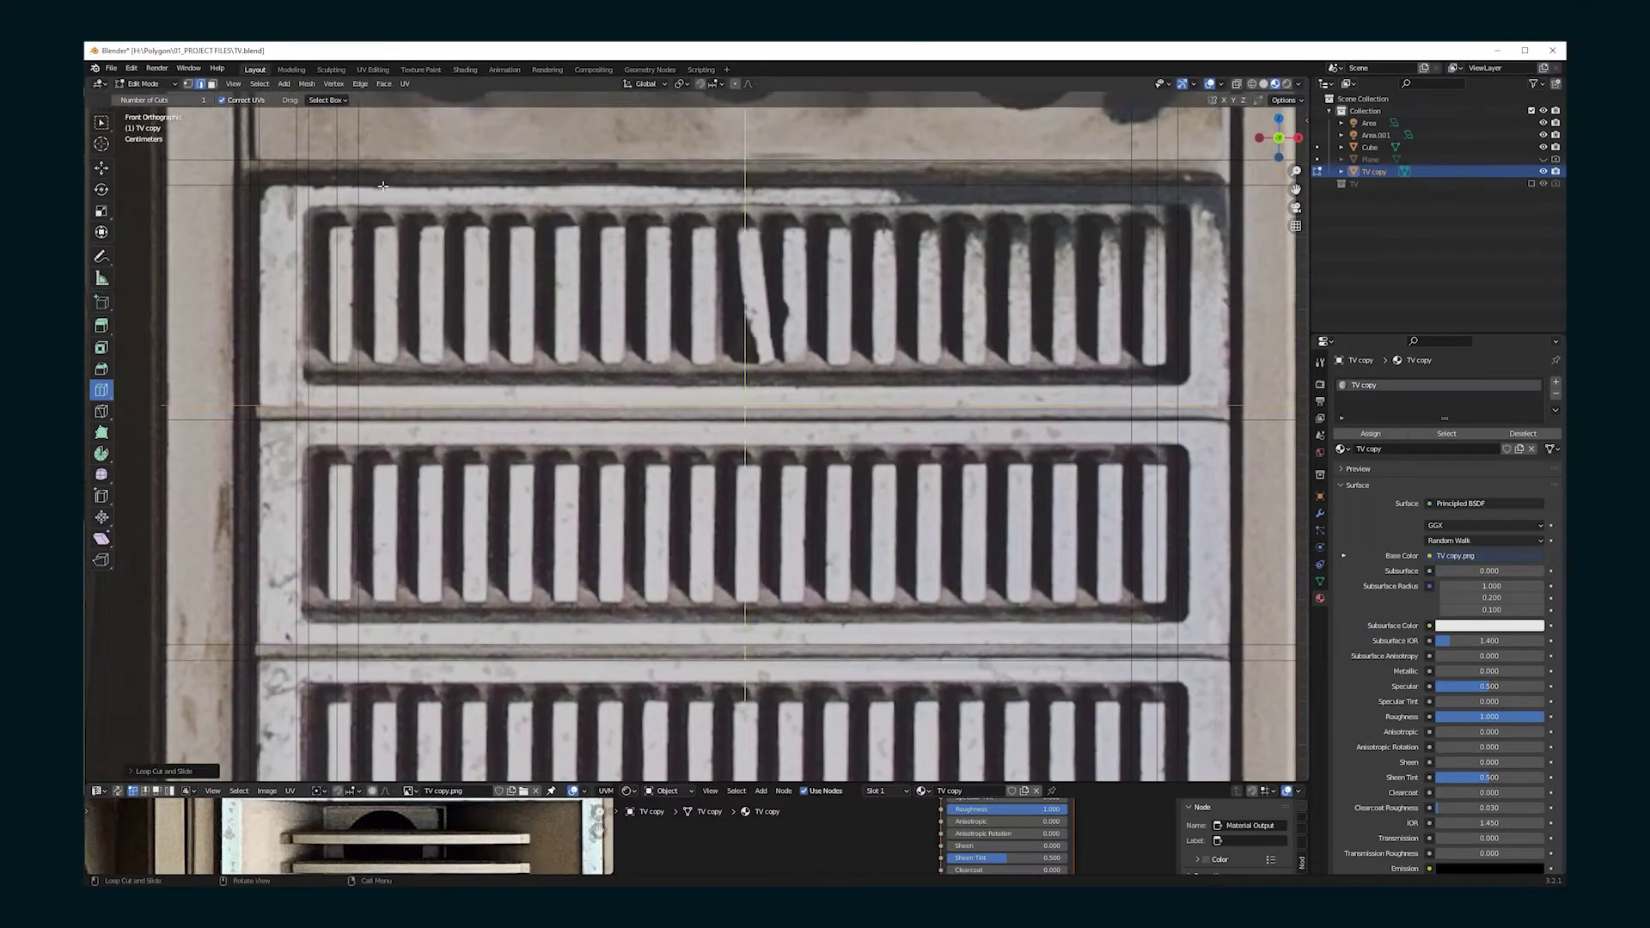
{"action": "left_click_drag", "start_coordinate": [1196, 417], "coordinate": [1183, 416]}
{"action": "middle_click_drag", "start_coordinate": [858, 528], "coordinate": [873, 238], "text": "shift"}
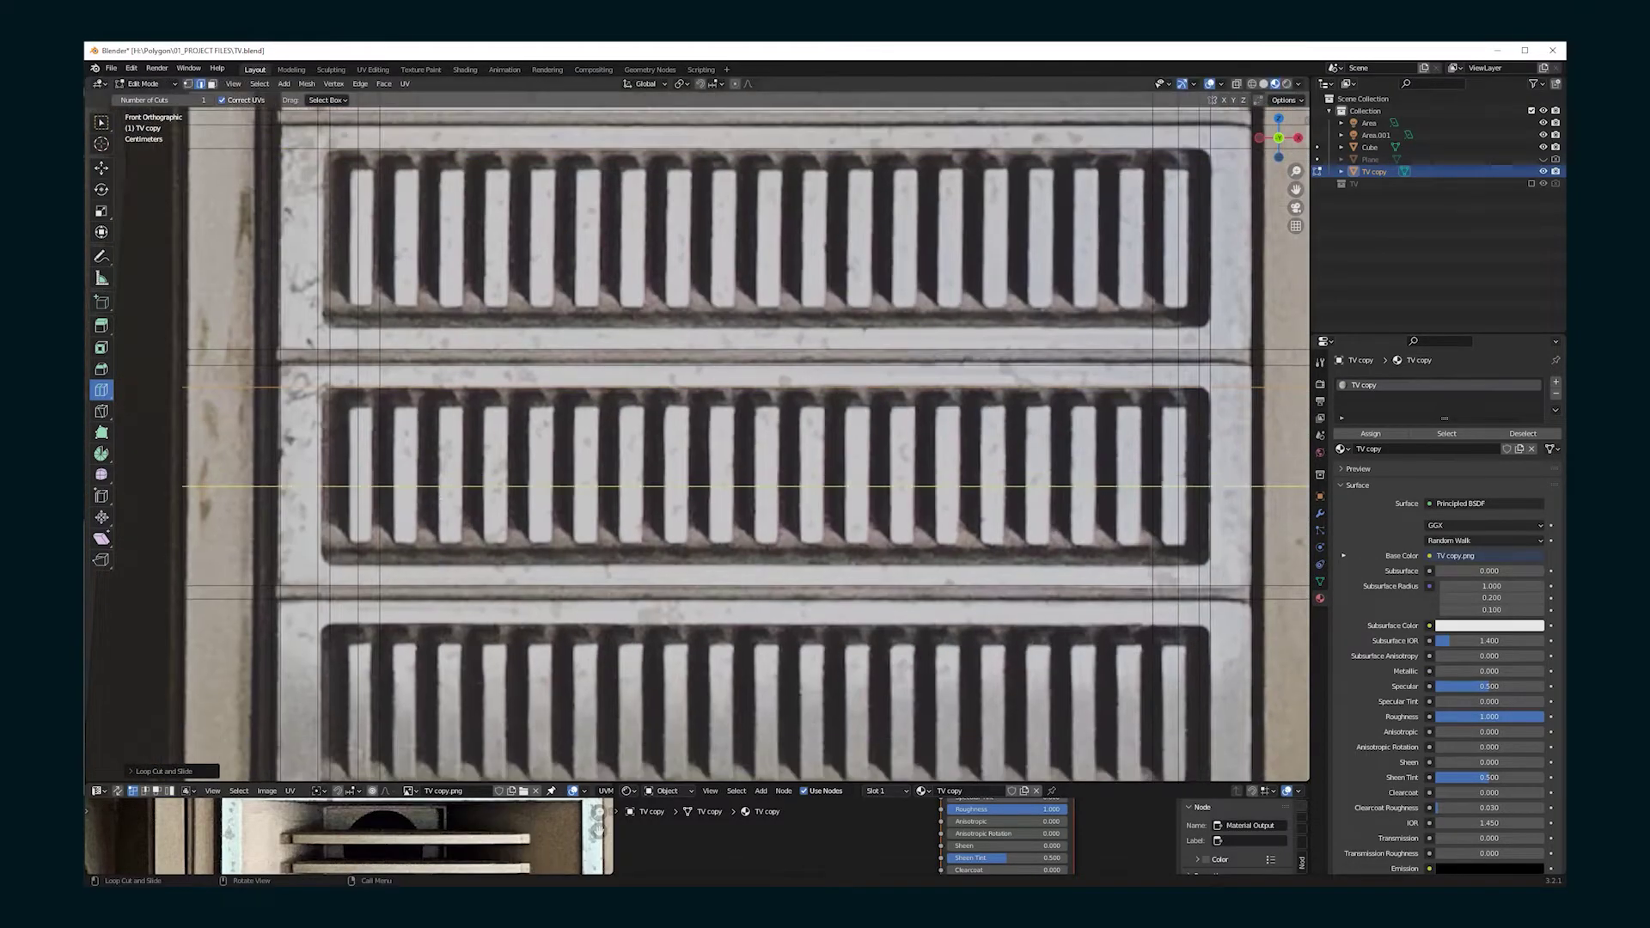
{"action": "middle_click_drag", "start_coordinate": [316, 728], "coordinate": [331, 490], "text": "shift"}
{"action": "left_click_drag", "start_coordinate": [331, 490], "coordinate": [331, 566]}
{"action": "middle_click_drag", "start_coordinate": [330, 724], "coordinate": [336, 543], "text": "shift"}
{"action": "left_click_drag", "start_coordinate": [336, 544], "coordinate": [337, 666]}
Add loop cuts around the lower grille rows, sliding a vertical one close to the left end of the slots
{"action": "middle_click_drag", "start_coordinate": [365, 267], "coordinate": [360, 336], "text": "shift"}
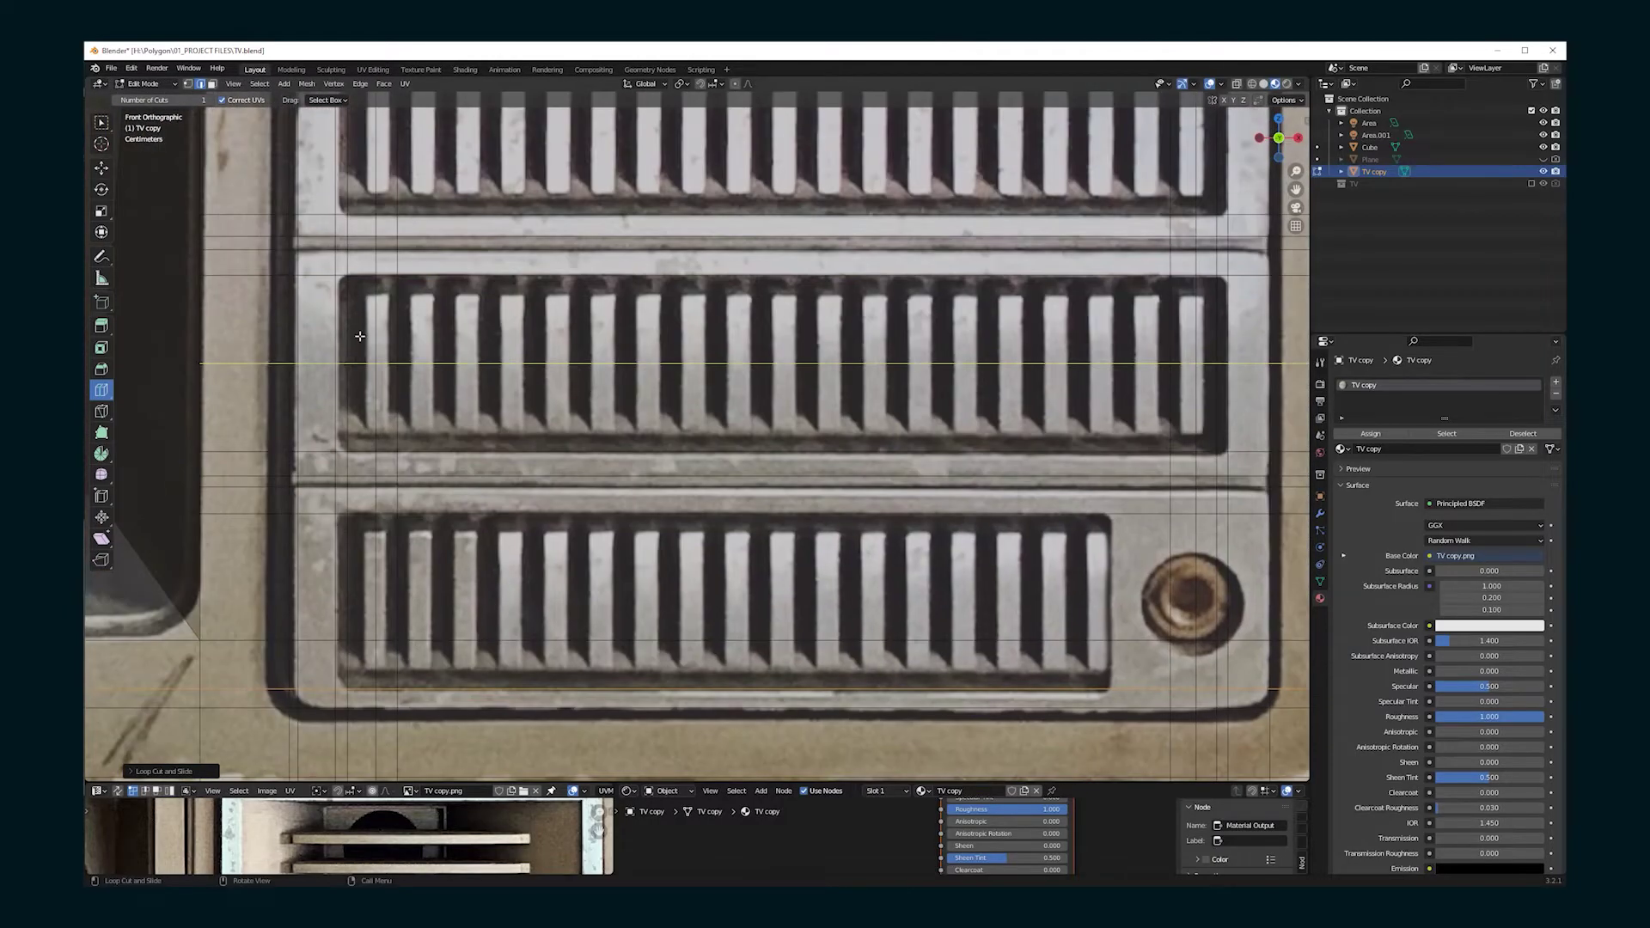
{"action": "middle_click_drag", "start_coordinate": [441, 656], "coordinate": [412, 757], "text": "shift"}
{"action": "middle_click_drag", "start_coordinate": [413, 172], "coordinate": [365, 330], "text": "shift"}
{"action": "middle_click_drag", "start_coordinate": [366, 225], "coordinate": [359, 299], "text": "shift"}
{"action": "left_click_drag", "start_coordinate": [840, 324], "coordinate": [468, 324]}
{"action": "middle_click_drag", "start_coordinate": [469, 325], "coordinate": [452, 281], "text": "shift"}
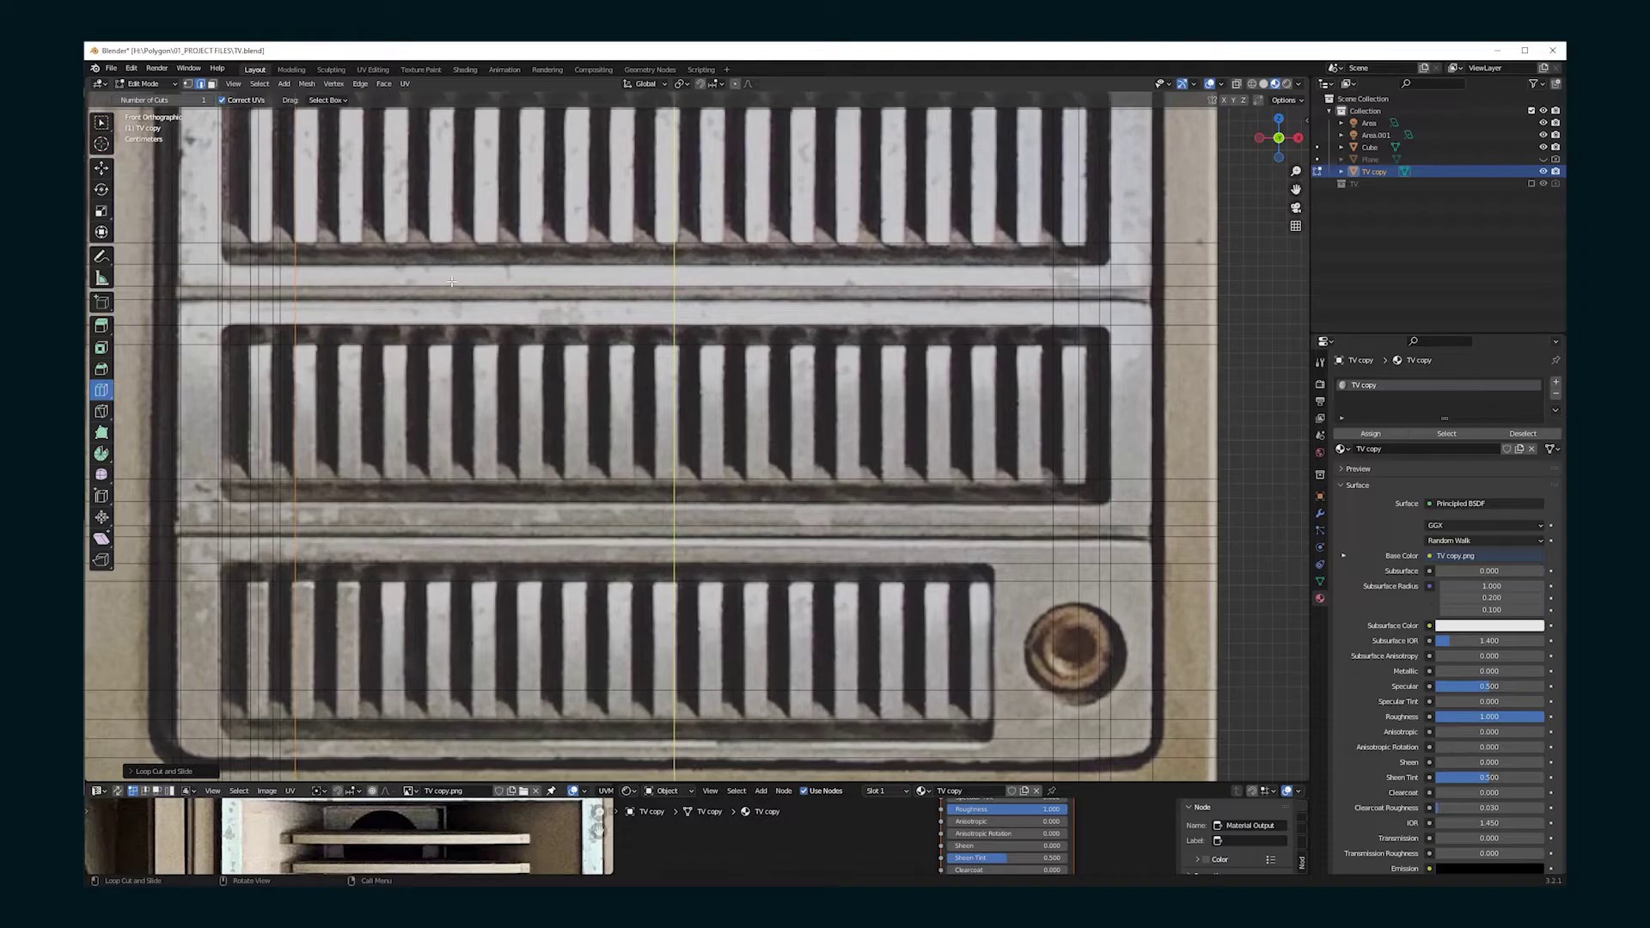
Select the frame faces surrounding the speaker grille slots and extrude them
{"action": "scroll", "coordinate": [451, 281], "scroll_direction": "down", "scroll_amount": 5}
{"action": "scroll", "coordinate": [518, 345], "scroll_direction": "up", "scroll_amount": 5}
{"action": "left_click", "coordinate": [1173, 191], "text": "ctrl"}
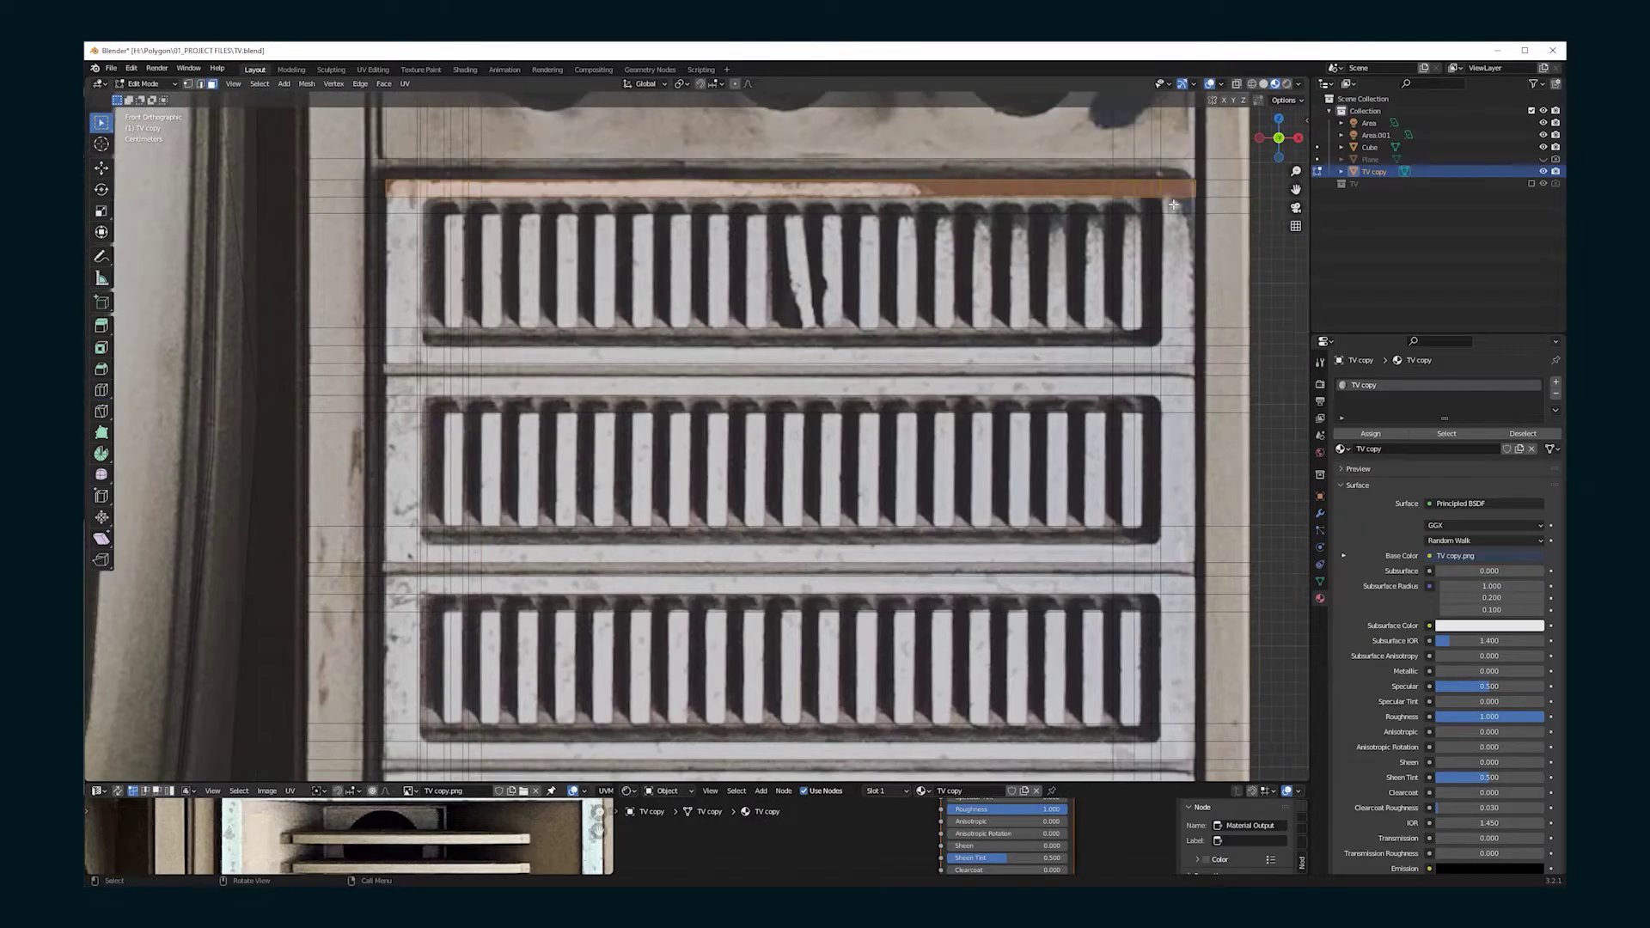
{"action": "left_click_drag", "start_coordinate": [415, 374], "coordinate": [416, 375], "text": "shift"}
{"action": "middle_click_drag", "start_coordinate": [416, 375], "coordinate": [434, 256], "text": "shift"}
{"action": "left_click", "coordinate": [1174, 269], "text": "ctrl"}
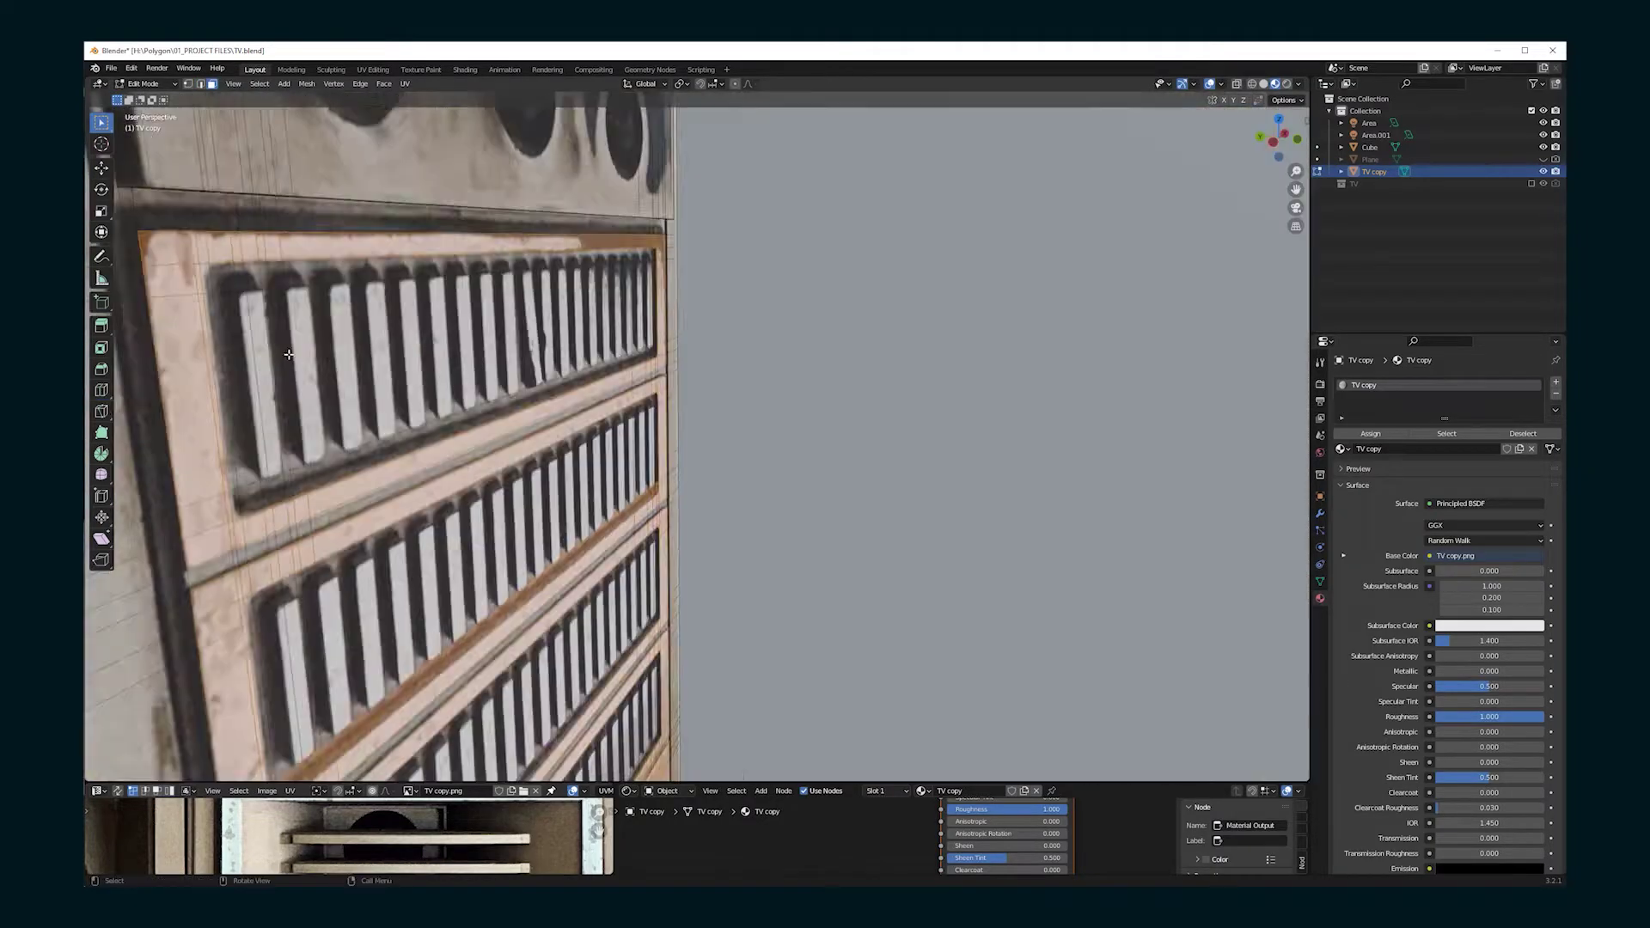
{"action": "middle_click_drag", "start_coordinate": [287, 353], "coordinate": [456, 455]}
{"action": "key", "text": "e"}
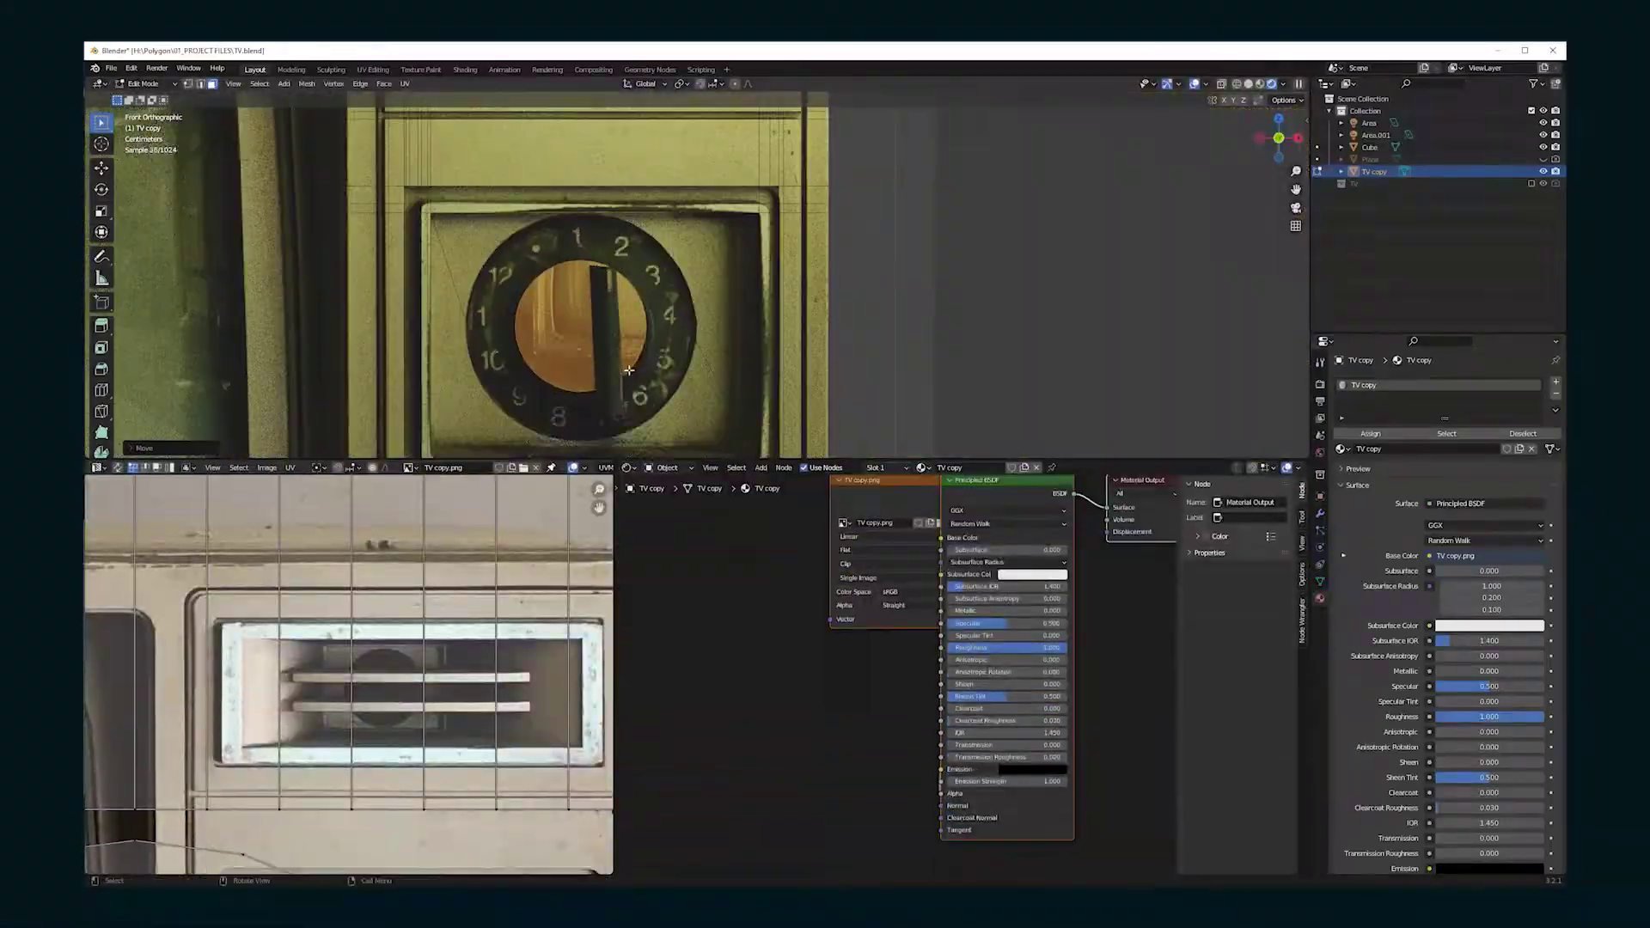
Move the channel dial disc's UVs onto the dial in the TV image and scale them down to fit
{"action": "left_click", "coordinate": [611, 472]}
{"action": "scroll", "coordinate": [352, 773], "scroll_direction": "down", "scroll_amount": 8}
{"action": "key", "text": "g"}
{"action": "left_click", "coordinate": [378, 715]}
{"action": "scroll", "coordinate": [378, 715], "scroll_direction": "up", "scroll_amount": 8}
{"action": "key", "text": "s"}
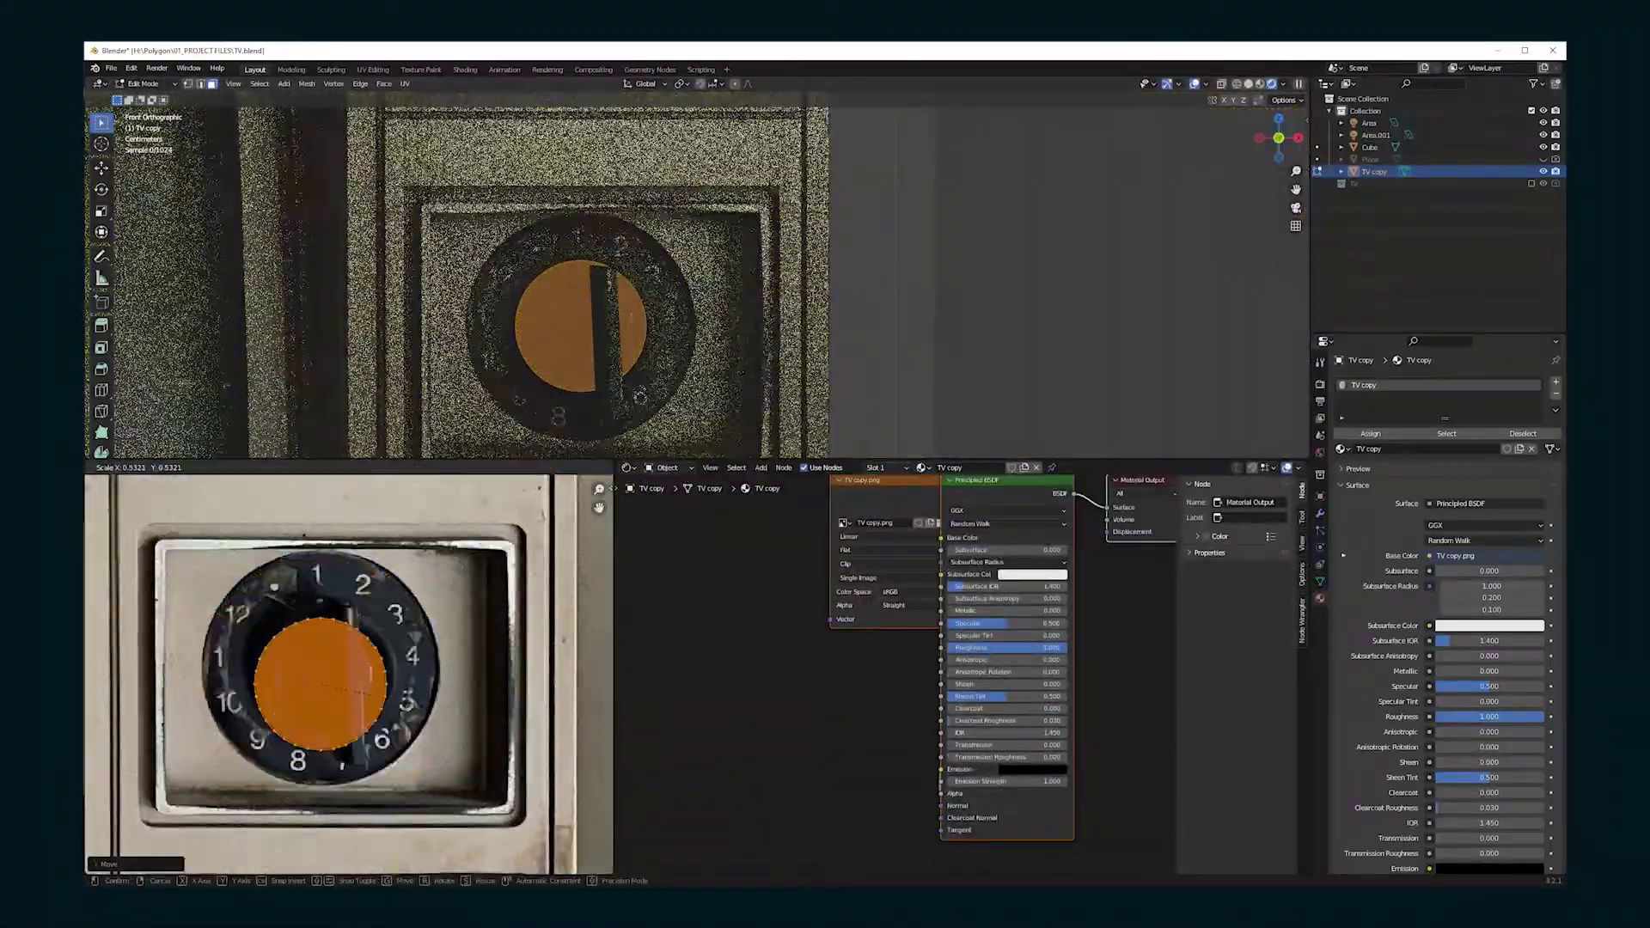
Add a cube to the TV mesh, then scale and position it at the channel dial as its handle
{"action": "key", "text": "Tab"}
{"action": "key", "text": "shift+a"}
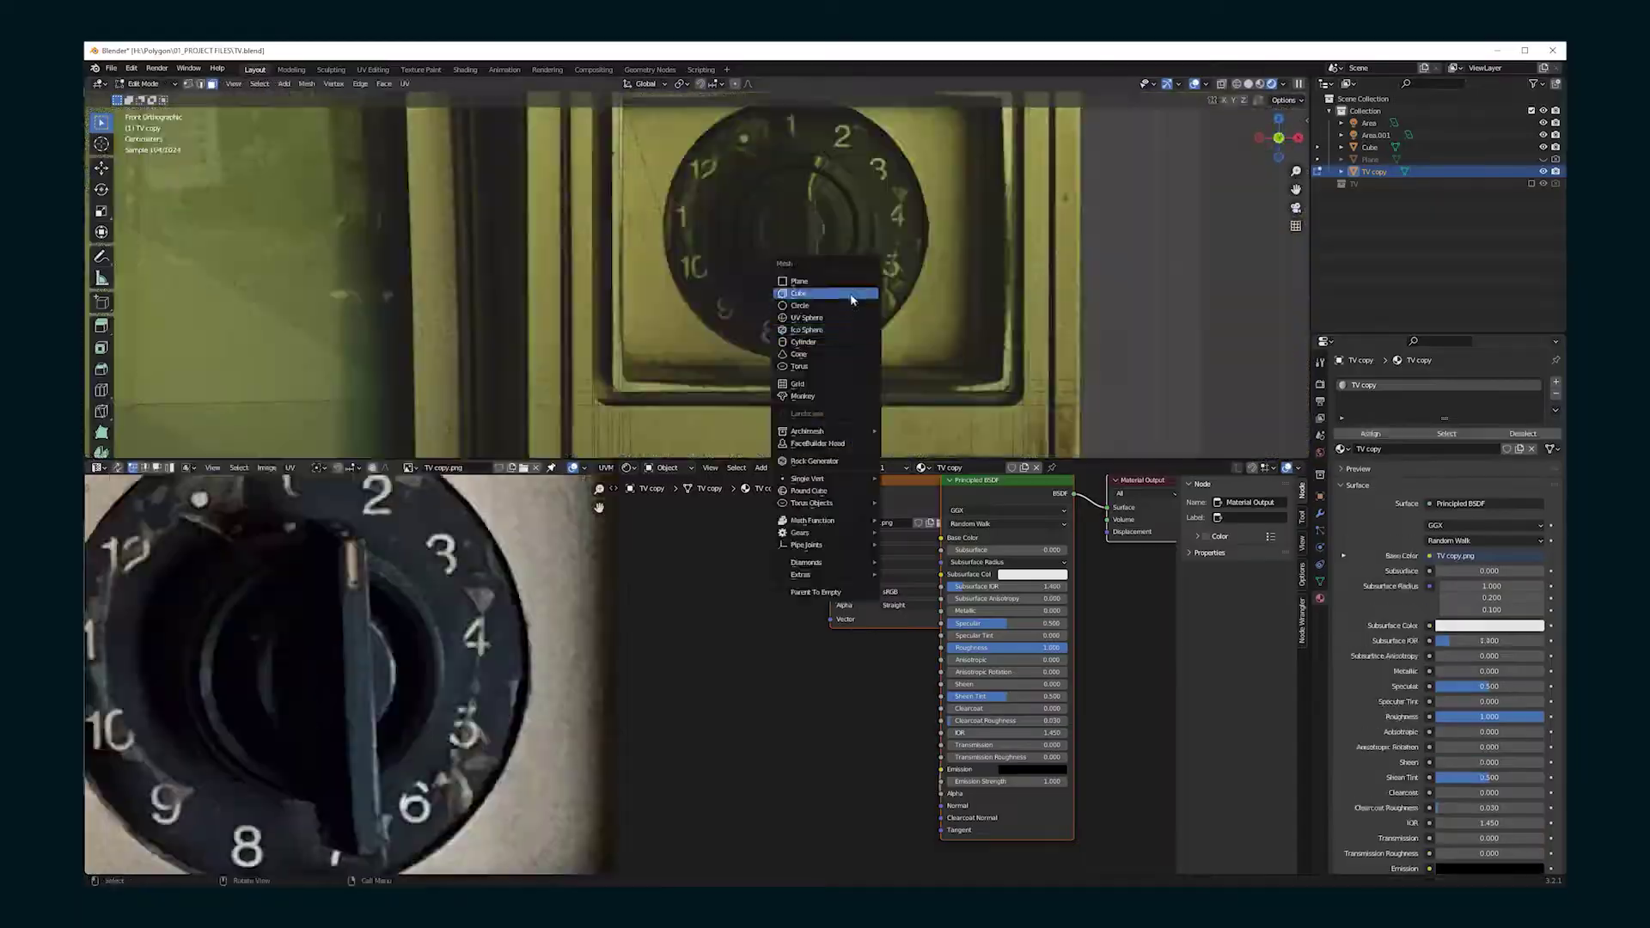
{"action": "left_click", "coordinate": [851, 298]}
{"action": "scroll", "coordinate": [788, 405], "scroll_direction": "down", "scroll_amount": 10}
{"action": "key", "text": "s"}
{"action": "left_click", "coordinate": [597, 327]}
{"action": "key", "text": "g"}
{"action": "left_click", "coordinate": [773, 302]}
{"action": "scroll", "coordinate": [773, 303], "scroll_direction": "up", "scroll_amount": 6}
{"action": "key", "text": "s"}
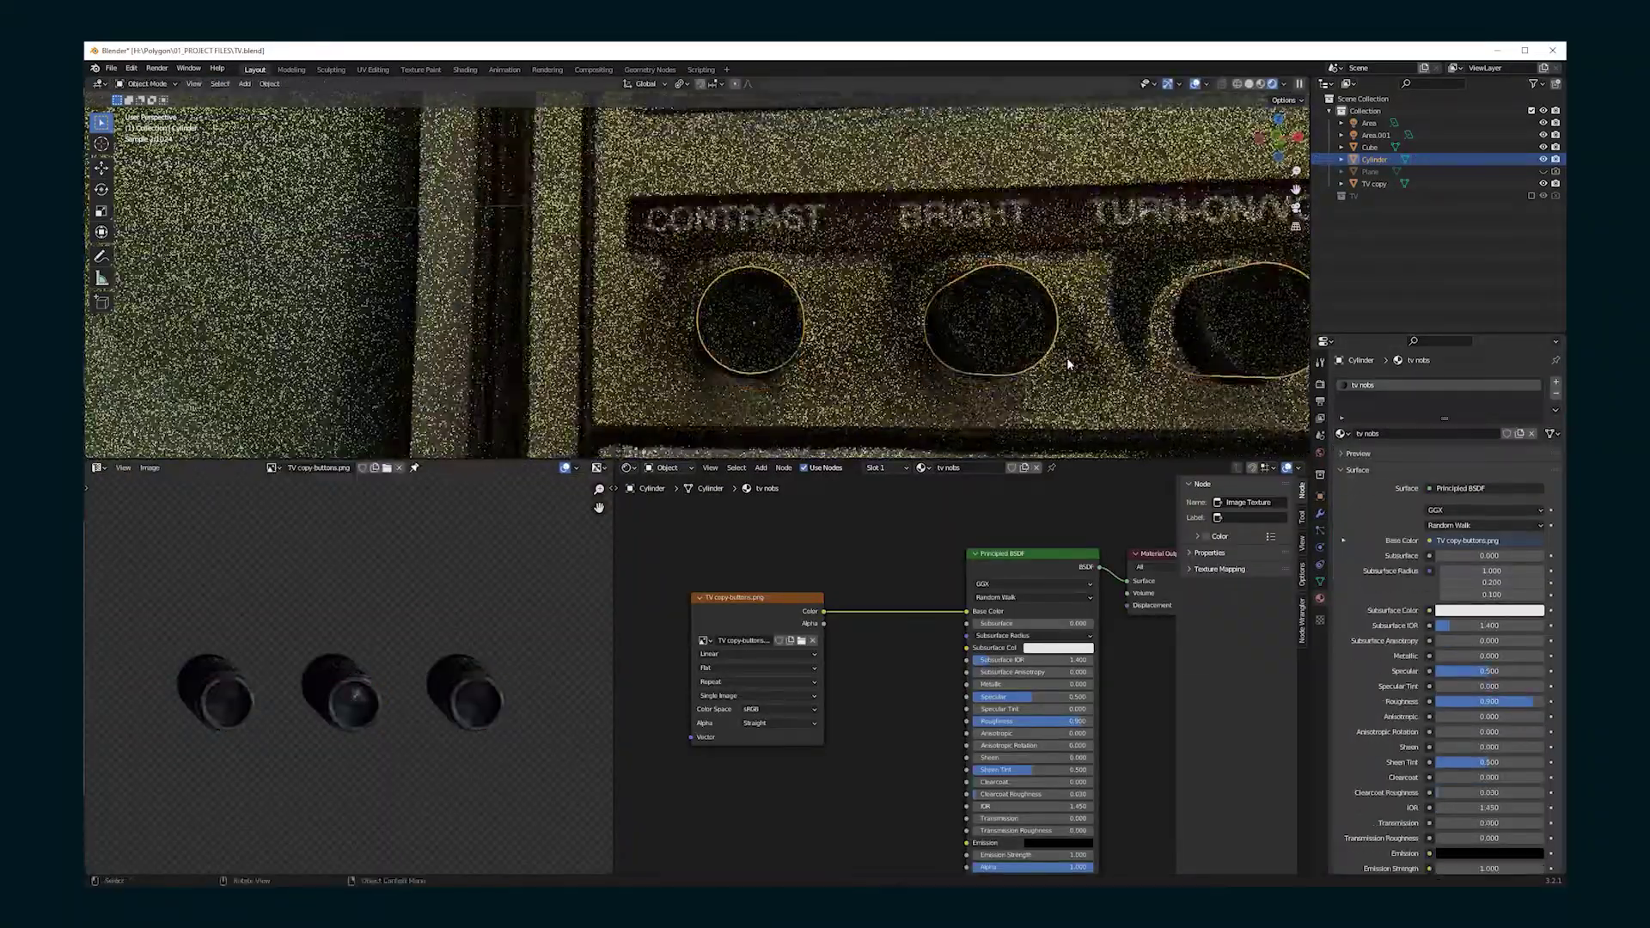
Extrude the base strip beneath the TV cabinet to give it depth
{"action": "scroll", "coordinate": [1068, 358], "scroll_direction": "down", "scroll_amount": 3}
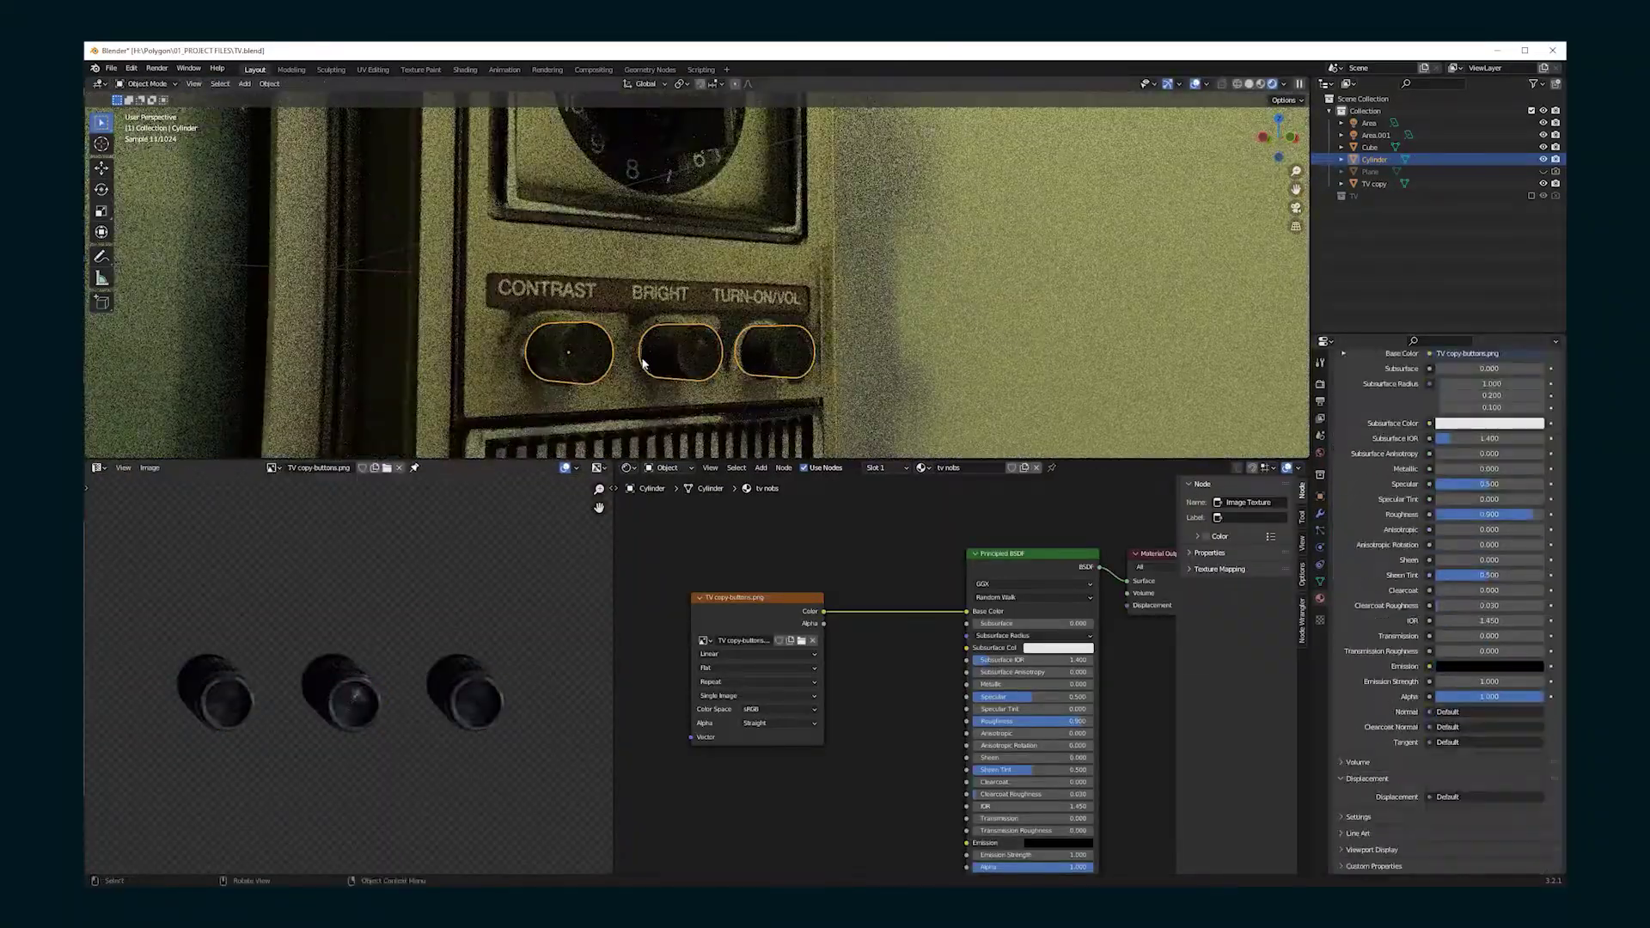
{"action": "key", "text": "e"}
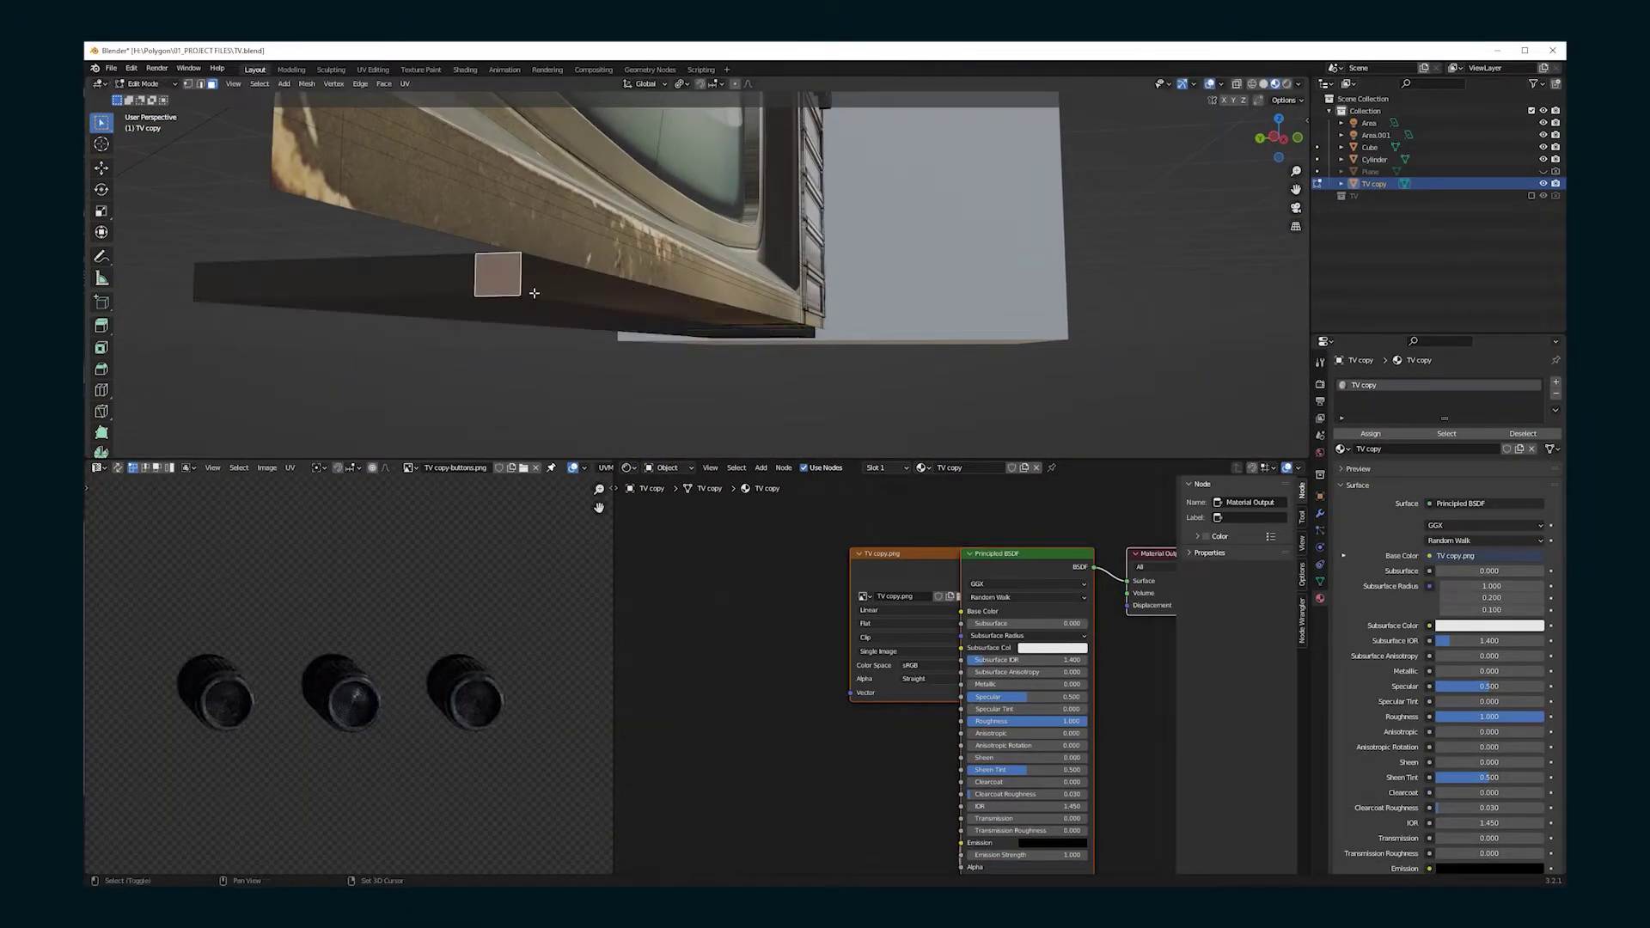
{"action": "middle_click_drag", "start_coordinate": [533, 293], "coordinate": [451, 331]}
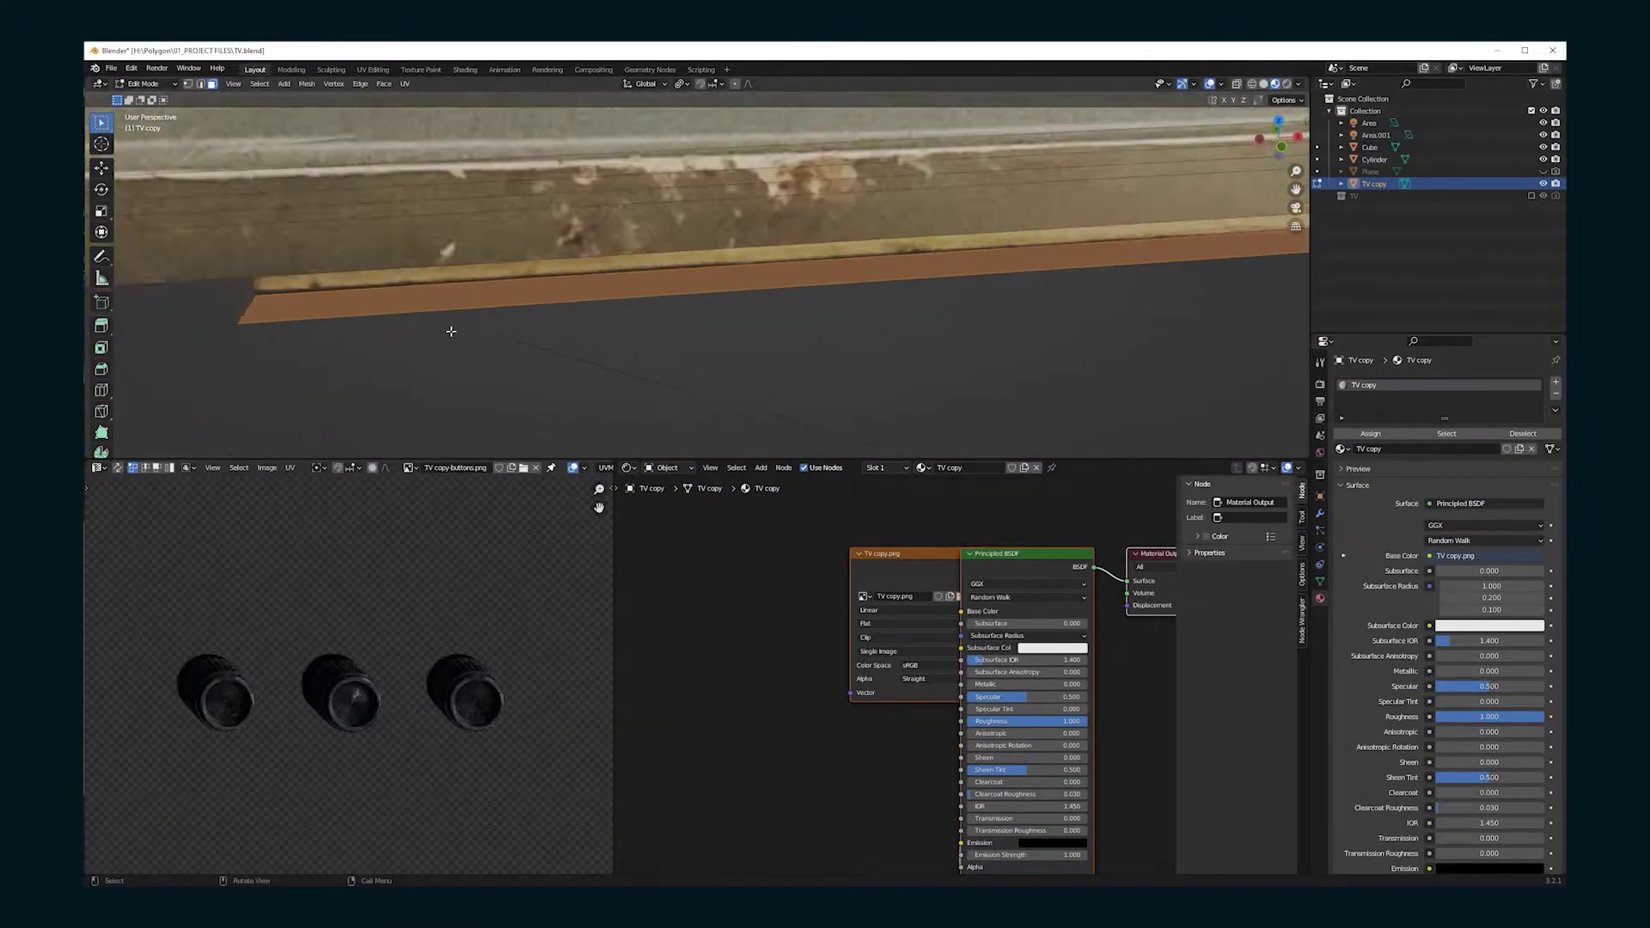
{"action": "middle_click_drag", "start_coordinate": [935, 260], "coordinate": [569, 297]}
{"action": "middle_click_drag", "start_coordinate": [821, 207], "coordinate": [613, 275], "text": "shift"}
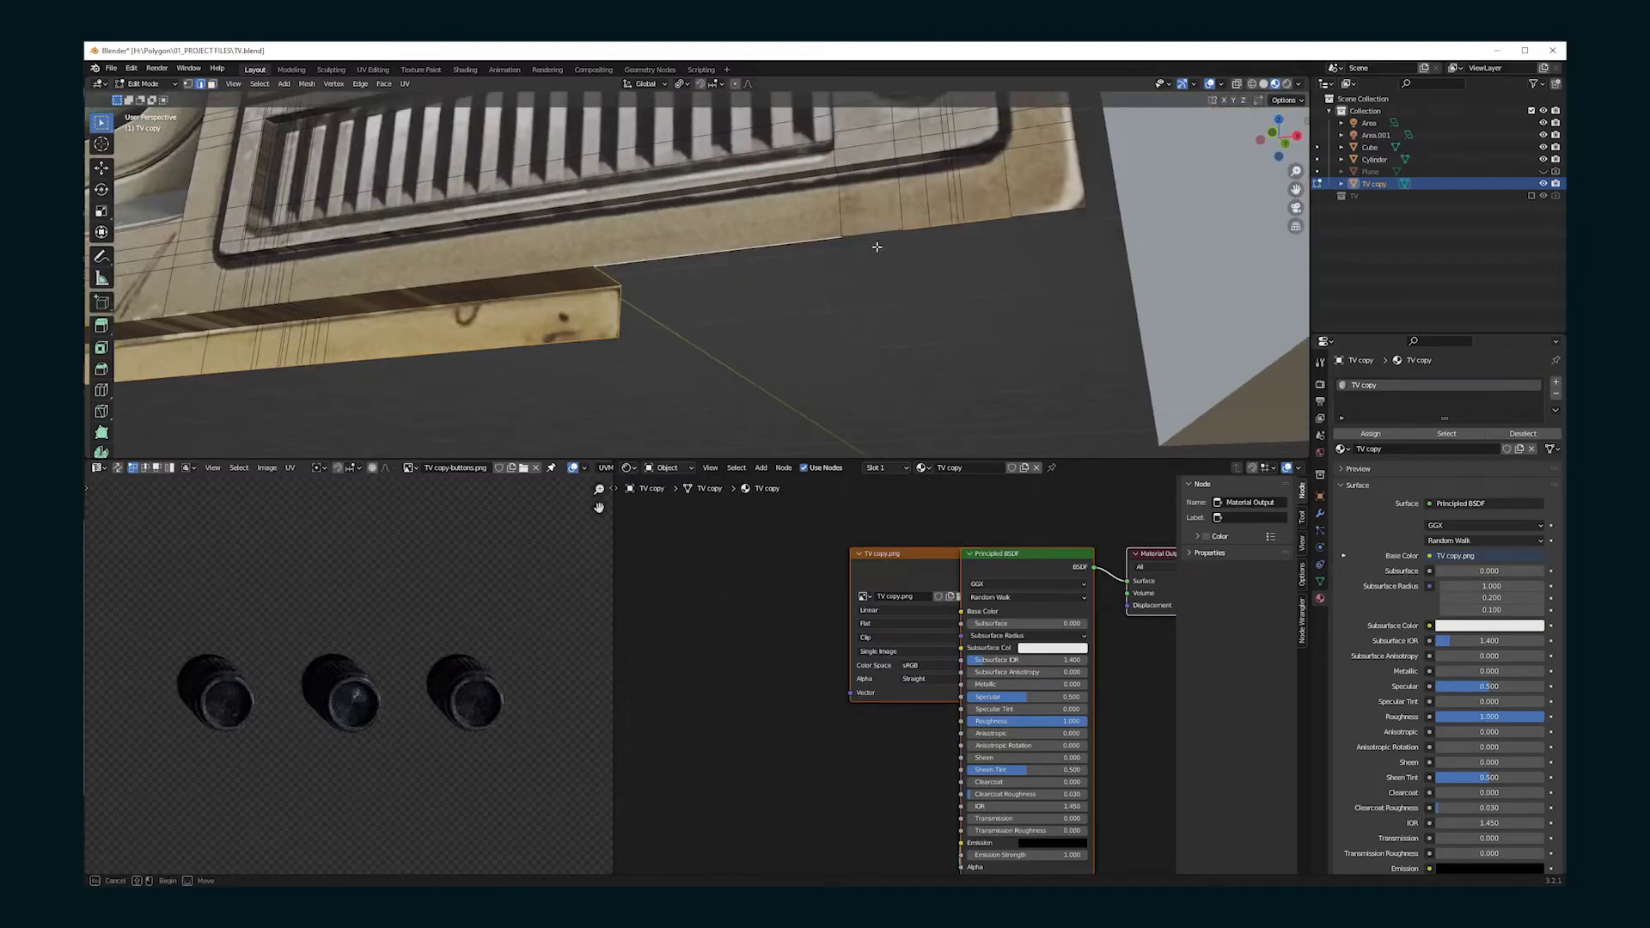
Extend the extruded outer edges of the TV casing backward along Y to form the cabinet sides
{"action": "middle_click_drag", "start_coordinate": [877, 247], "coordinate": [1298, 457]}
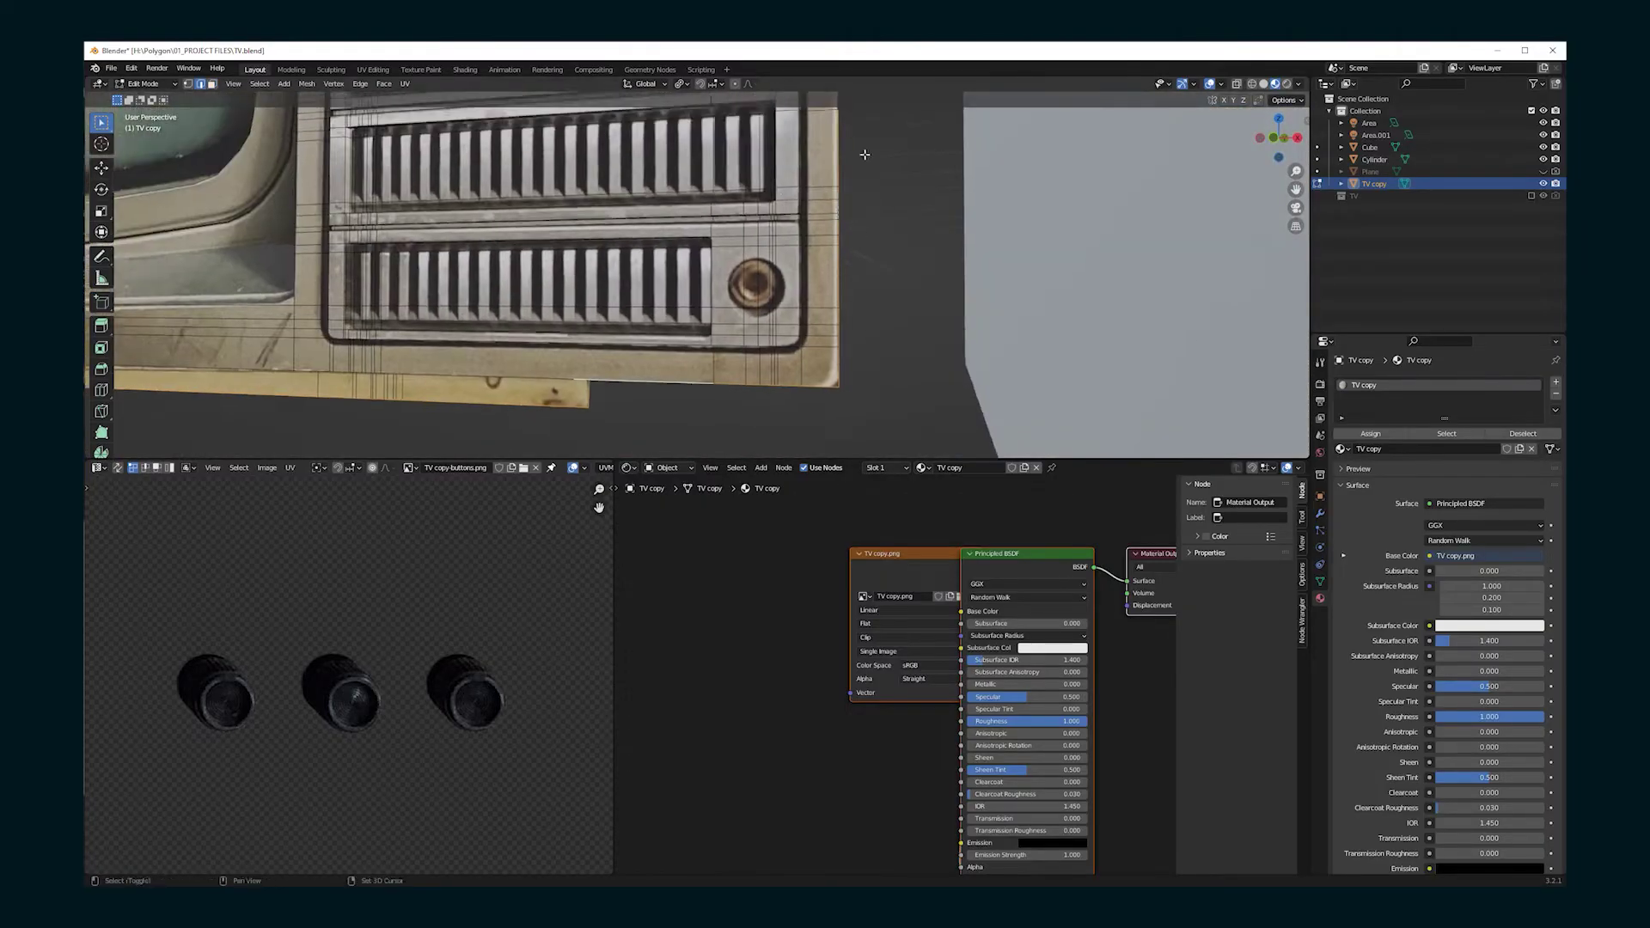
{"action": "middle_click_drag", "start_coordinate": [862, 155], "coordinate": [869, 184]}
{"action": "key", "text": "g"}
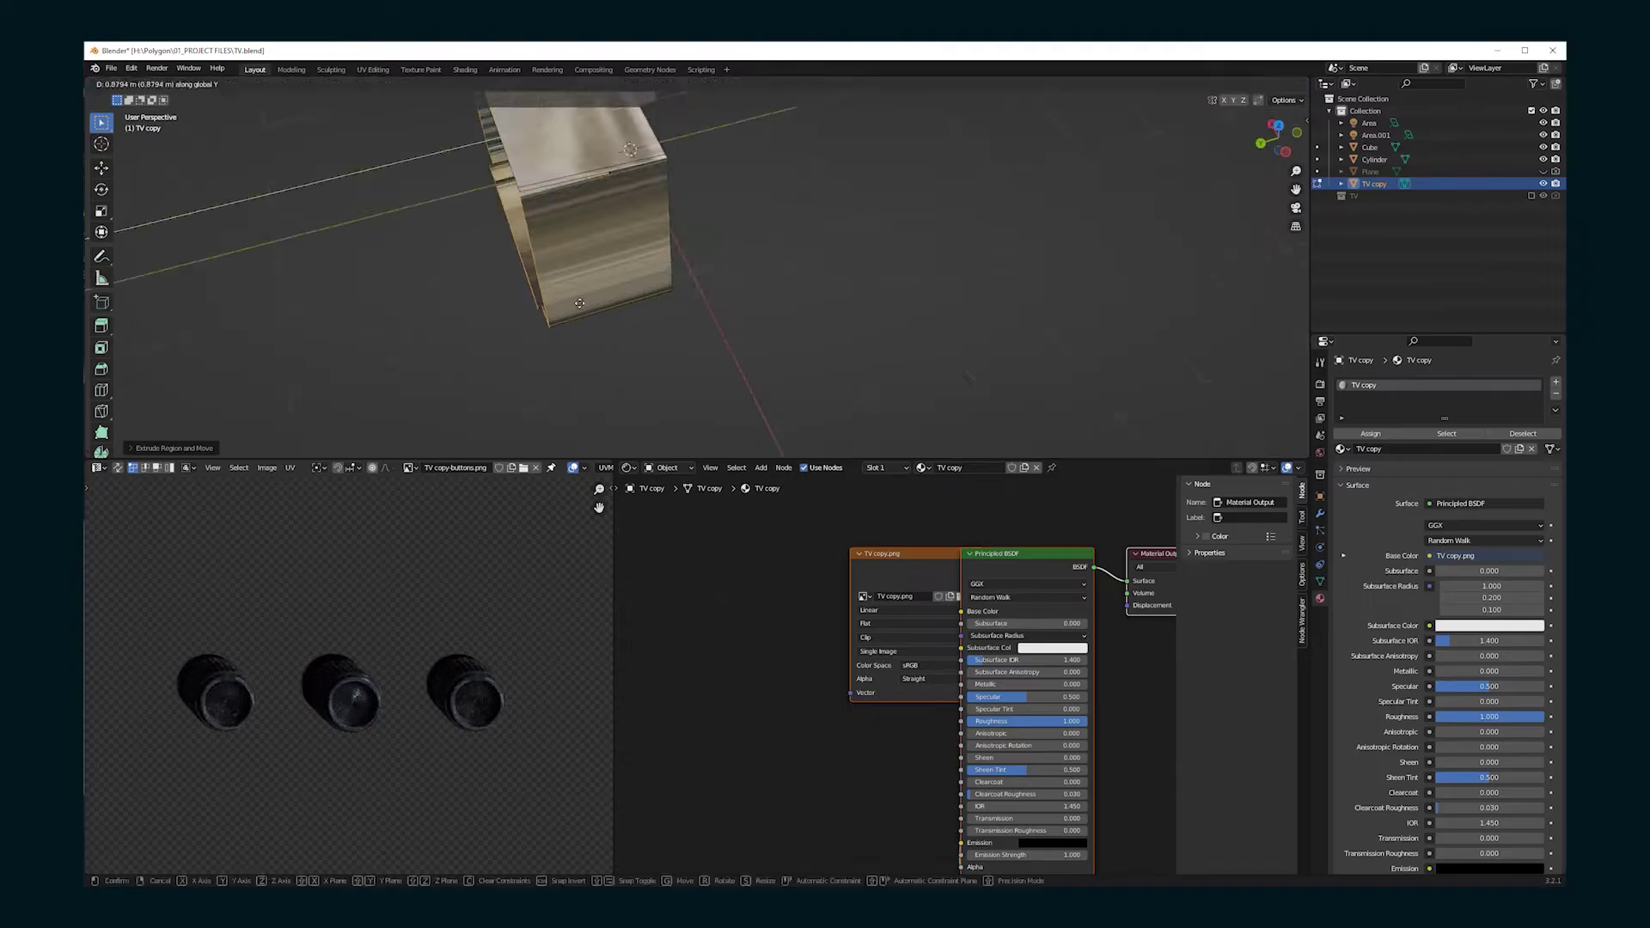
{"action": "left_click", "coordinate": [756, 215]}
{"action": "mouse_move", "coordinate": [756, 215]}
{"action": "middle_mouse_down"}
{"action": "mouse_move", "coordinate": [966, 218]}
{"action": "mouse_move", "coordinate": [946, 283]}
{"action": "middle_mouse_up"}
Return to Object Mode, save the file, and show the TV in rendered shading
{"action": "key", "text": "Tab"}
{"action": "mouse_move", "coordinate": [945, 283]}
{"action": "middle_mouse_down", "text": "shift"}
{"action": "mouse_move", "coordinate": [647, 239]}
{"action": "mouse_move", "coordinate": [602, 287]}
{"action": "mouse_move", "coordinate": [583, 214]}
{"action": "middle_mouse_up", "text": "shift"}
{"action": "key", "text": "ctrl+s"}
{"action": "key", "text": "z"}
{"action": "scroll", "coordinate": [599, 276], "scroll_direction": "up", "scroll_amount": 3}
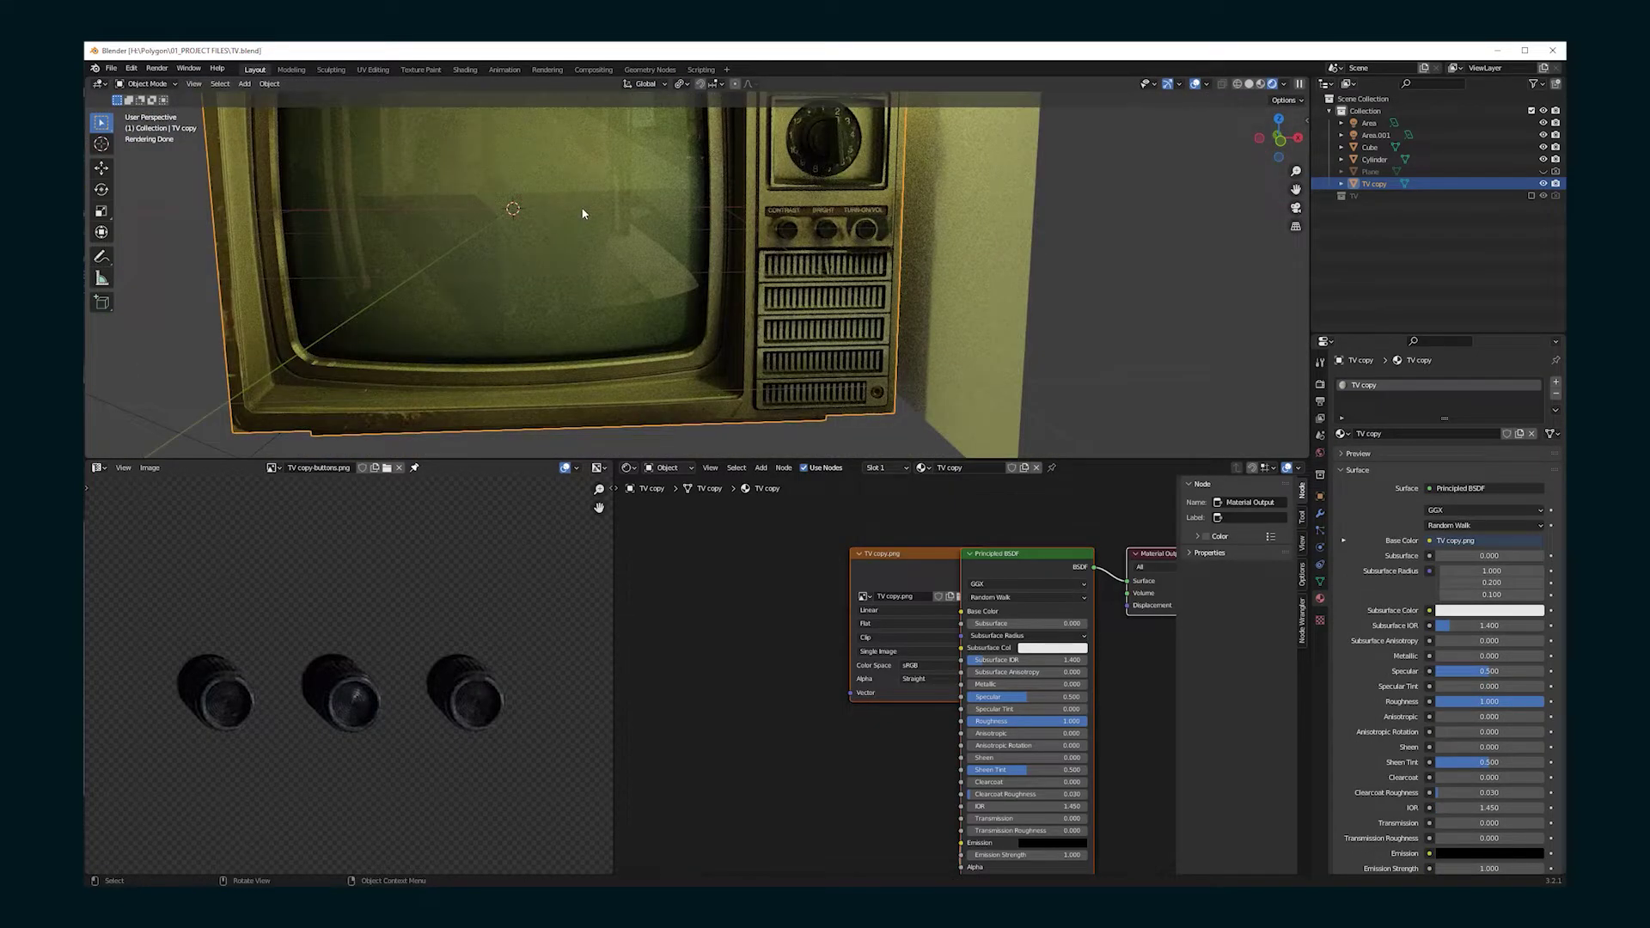
{"action": "scroll", "coordinate": [858, 163], "scroll_direction": "down", "scroll_amount": 3}
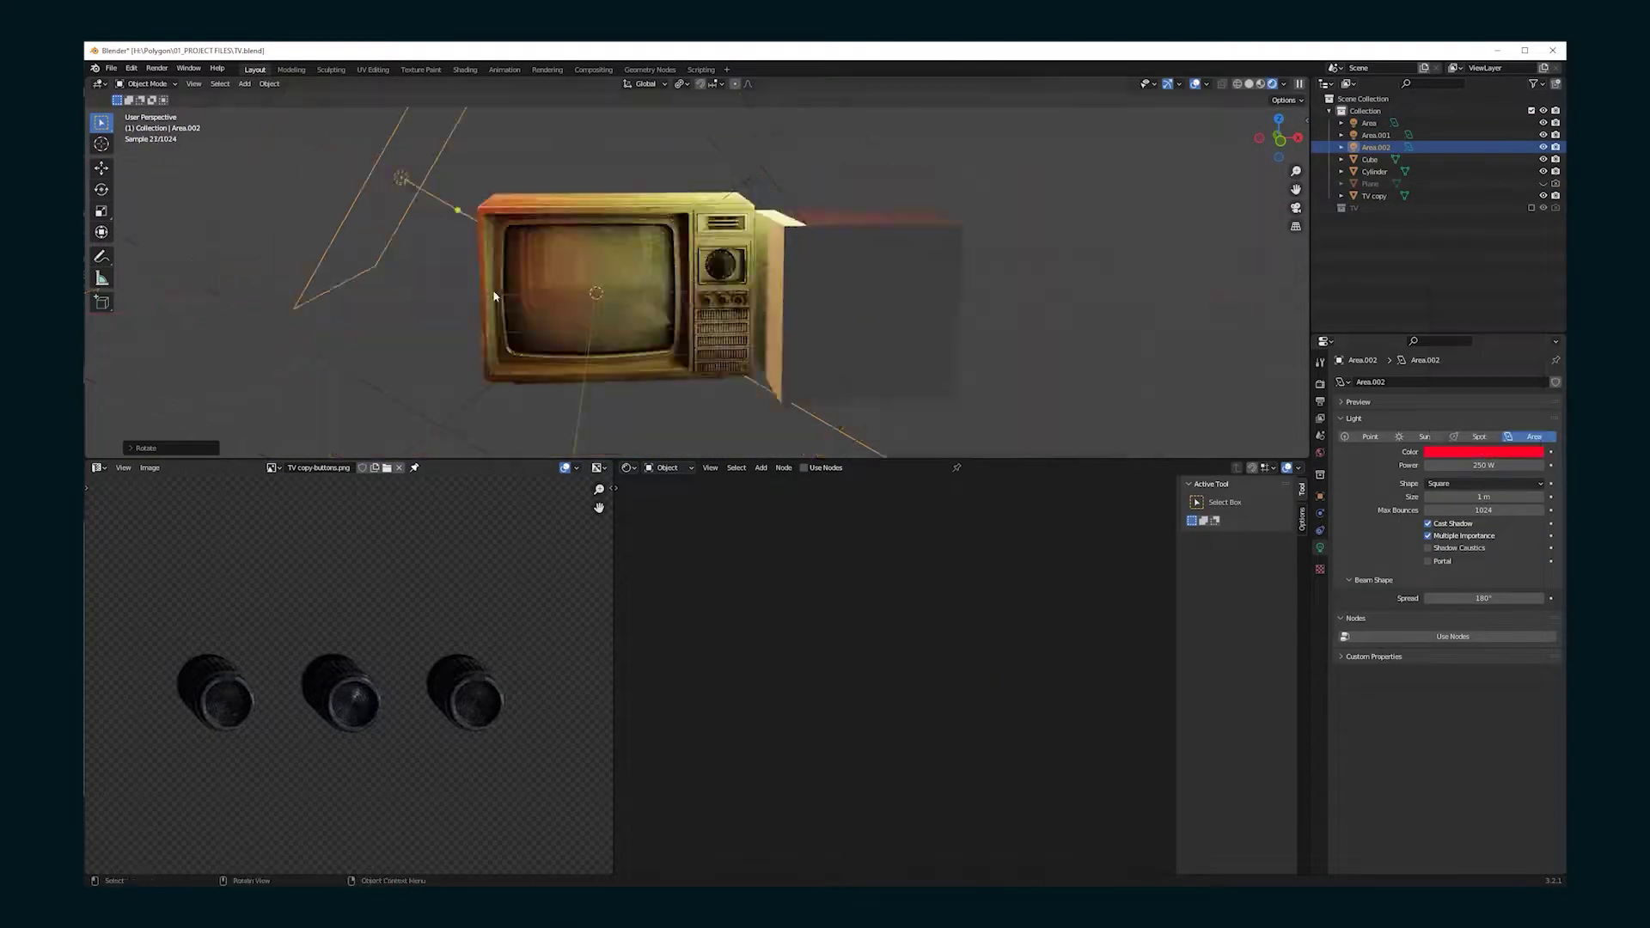
Rotate the red area light about Z and reposition it by the TV, and tint the Area light cyan
{"action": "key", "text": "r"}
{"action": "key", "text": "z"}
{"action": "left_click", "coordinate": [248, 274]}
{"action": "key", "text": "g"}
{"action": "left_click", "coordinate": [1483, 451]}
Darken the world background color to black and move the cube farther away from the TV
{"action": "left_click", "coordinate": [1488, 458]}
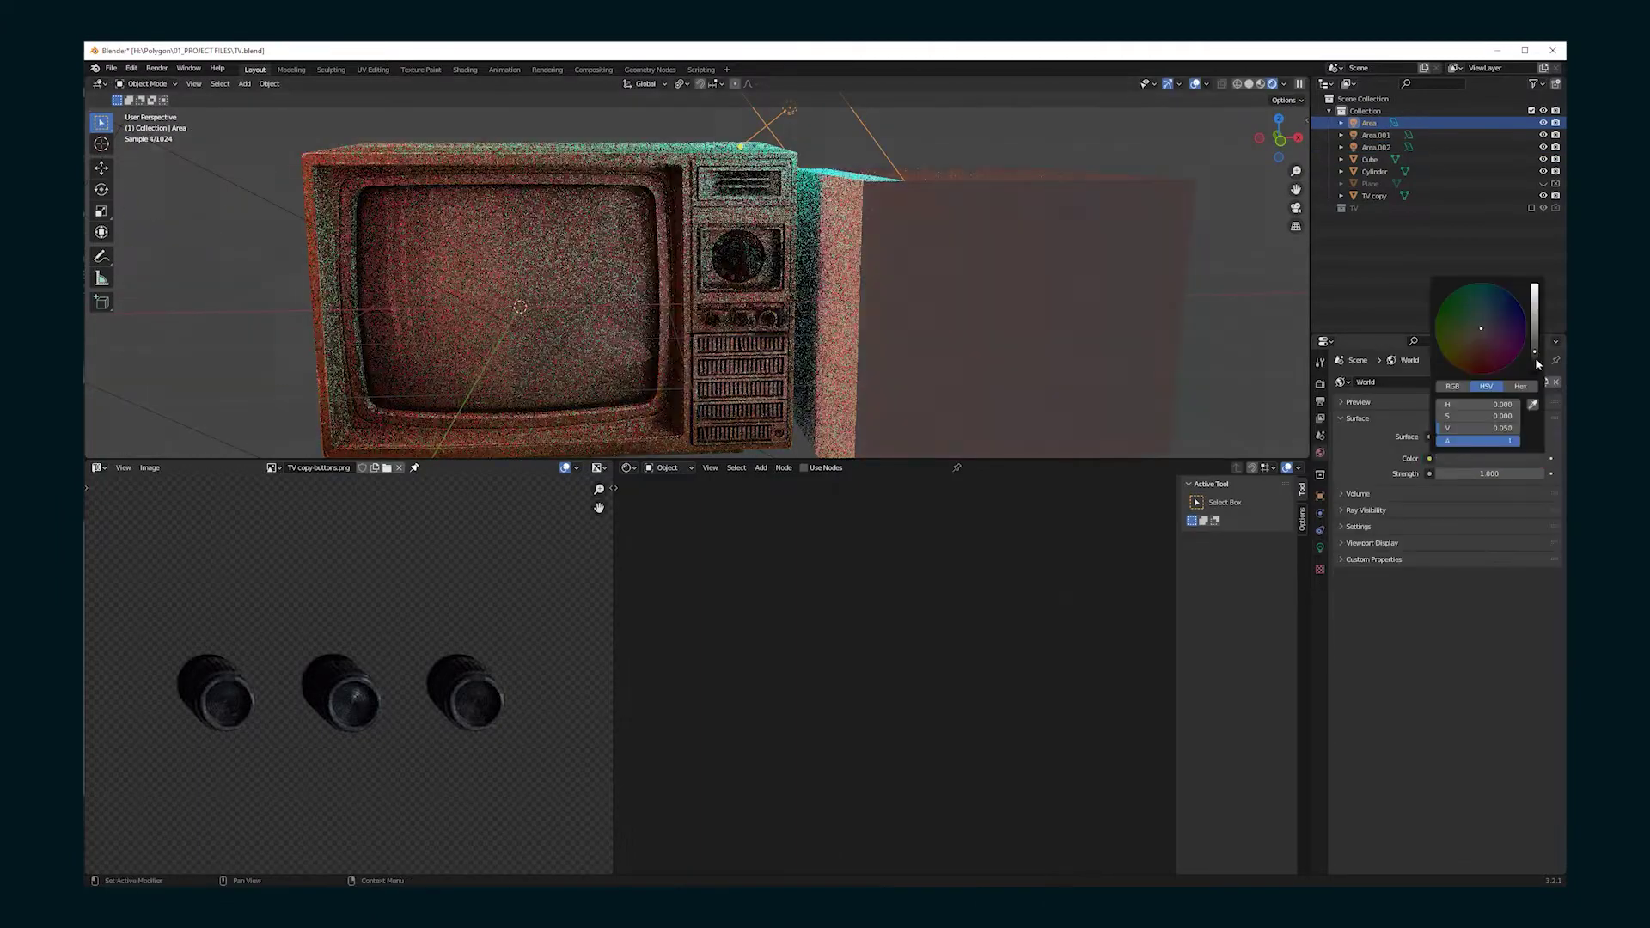
{"action": "left_click_drag", "start_coordinate": [1539, 352], "coordinate": [1539, 368]}
{"action": "left_click", "coordinate": [1278, 314]}
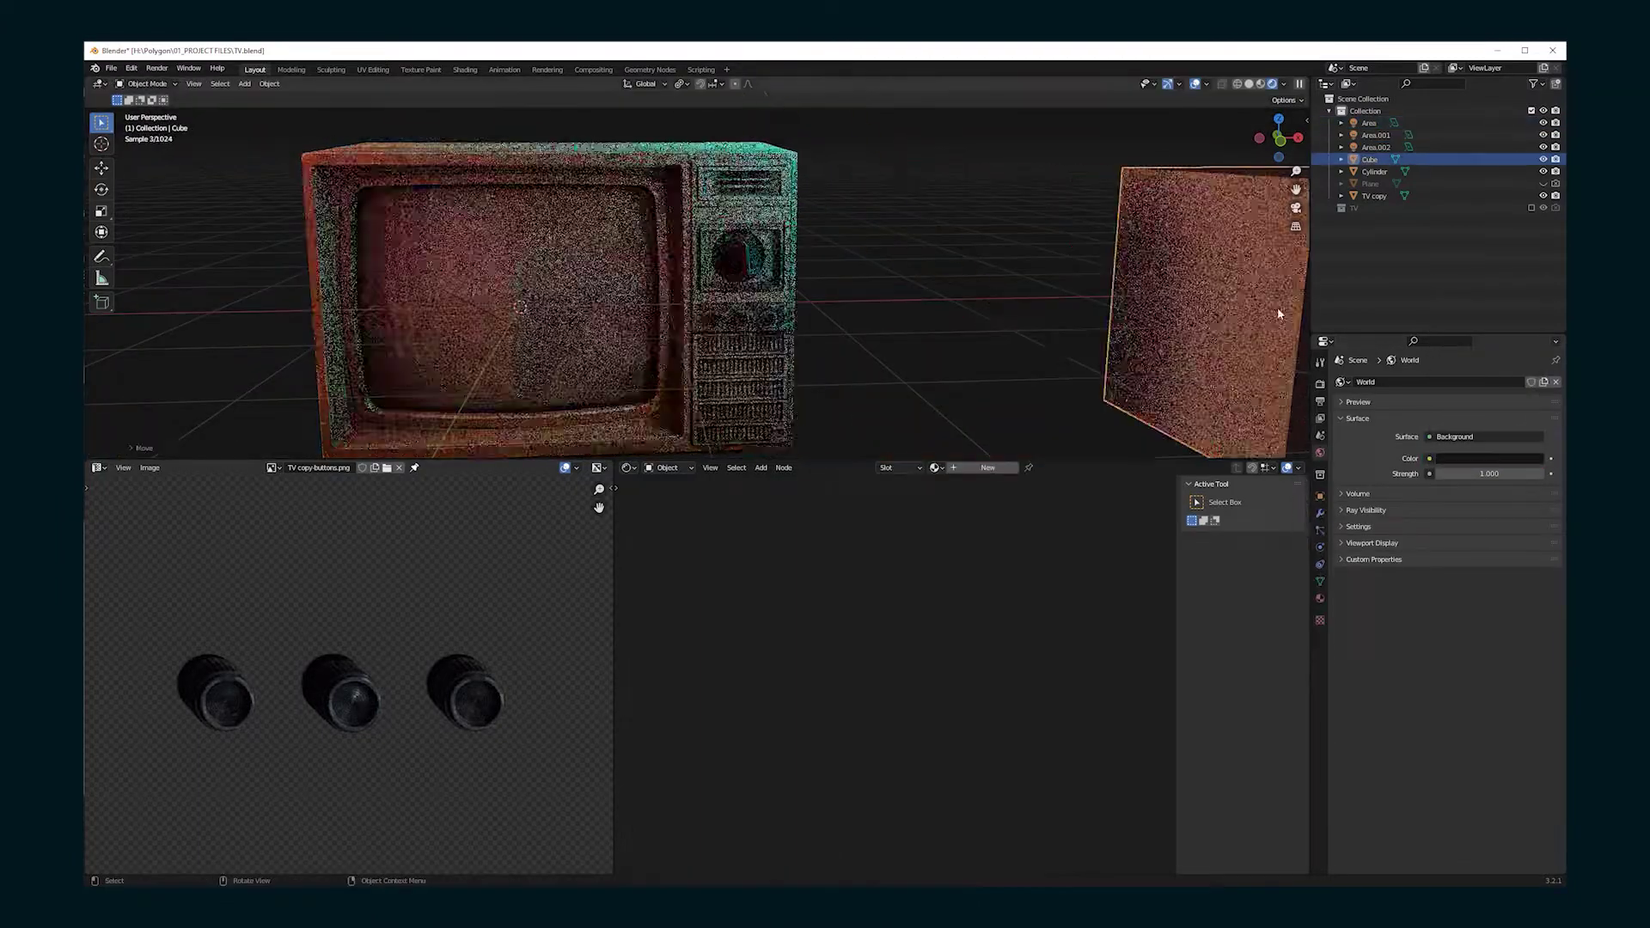
{"action": "left_click", "coordinate": [1085, 335]}
{"action": "left_click", "coordinate": [818, 364]}
{"action": "middle_click_drag", "start_coordinate": [818, 365], "coordinate": [780, 356]}
{"action": "middle_click_drag", "start_coordinate": [378, 301], "coordinate": [407, 317]}
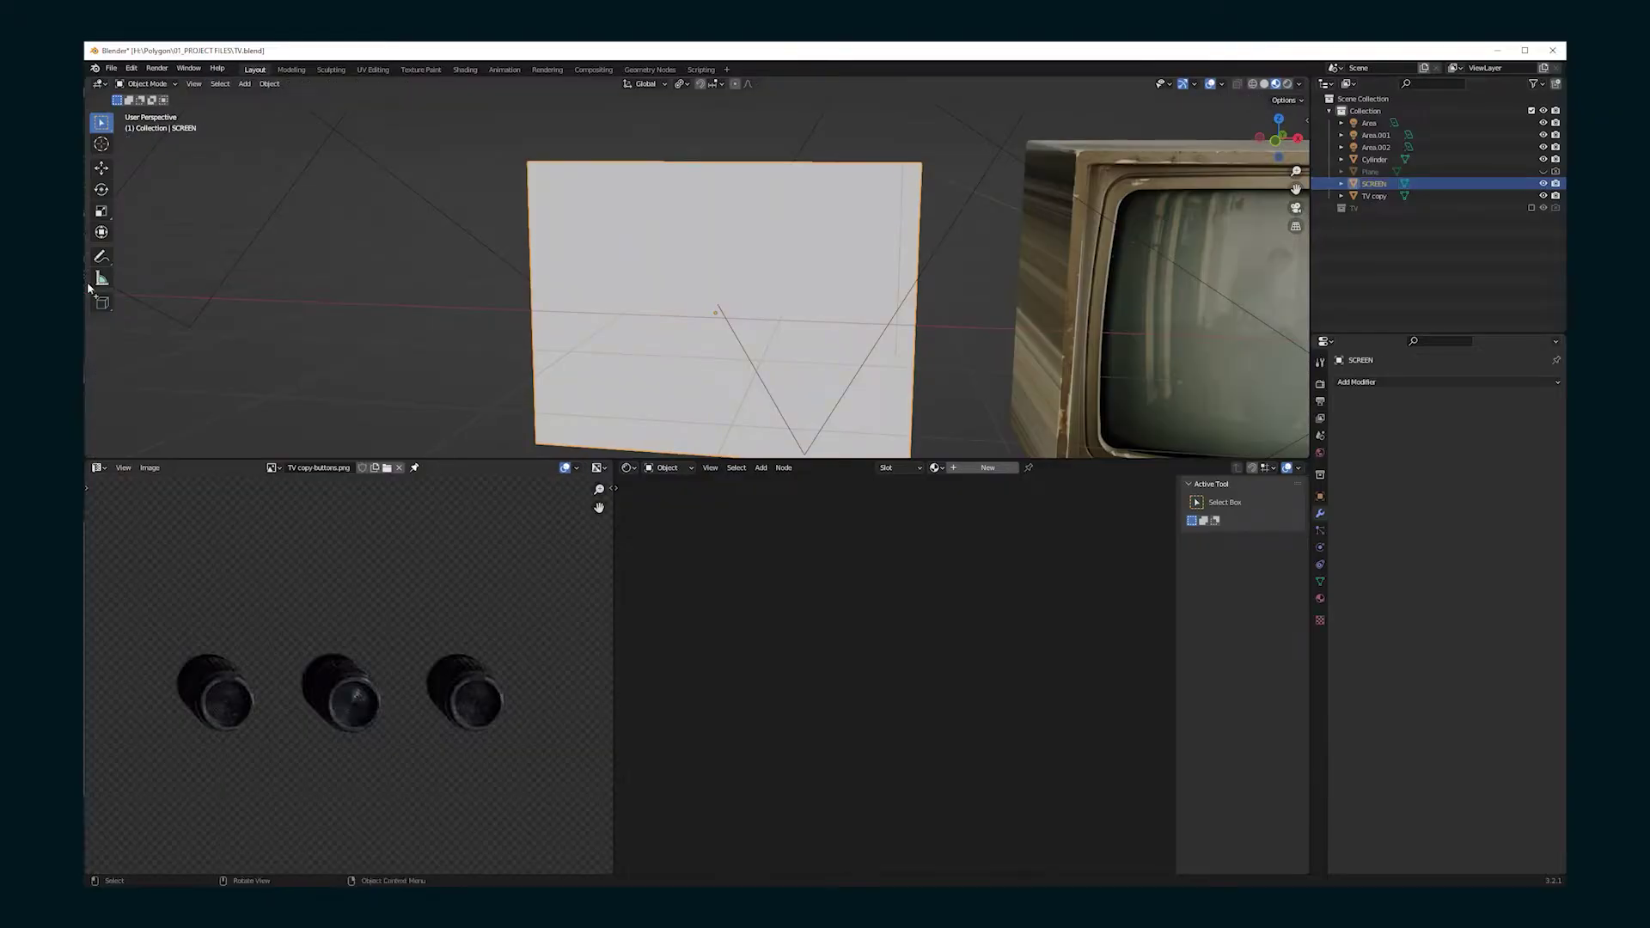
Enter Edit Mode on the SCREEN plane, clear its selection and bring up its mesh editing options
{"action": "key", "text": "Tab"}
{"action": "key", "text": "alt+a"}
{"action": "right_click", "coordinate": [722, 295]}
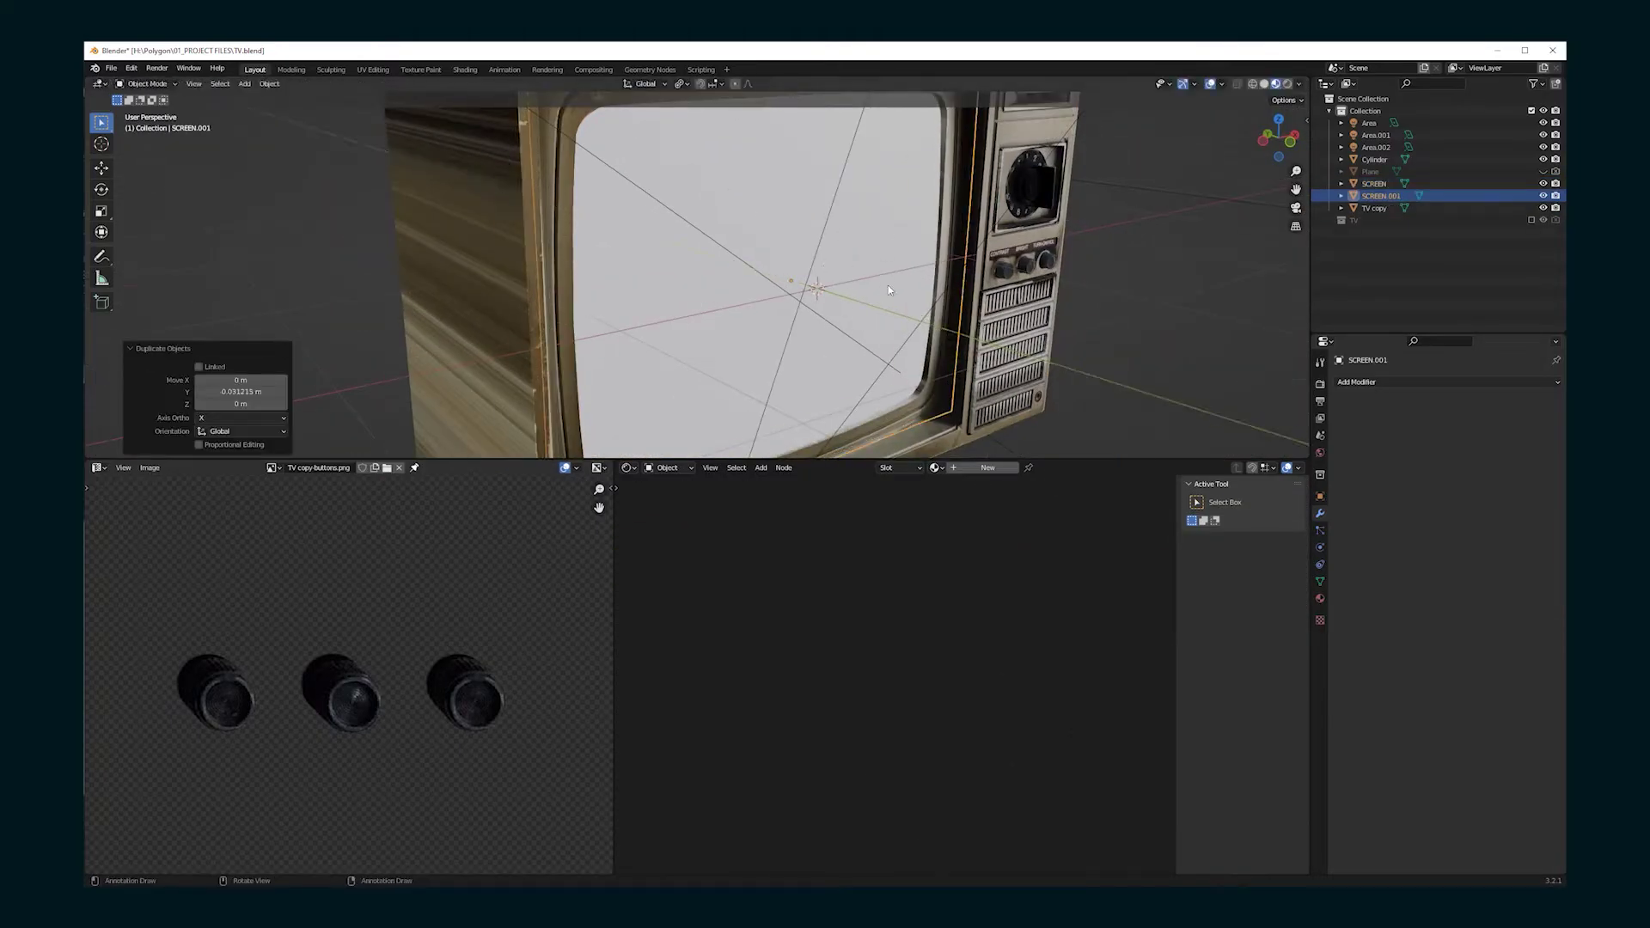
Give the duplicated screen plane a modifier, the name SCREEN GLASS, and a new material with a Glass BSDF surface
{"action": "left_click", "coordinate": [1375, 381]}
{"action": "left_click", "coordinate": [1333, 591]}
{"action": "left_click", "coordinate": [1320, 599]}
{"action": "left_click", "coordinate": [1444, 432]}
{"action": "left_click", "coordinate": [1465, 489]}
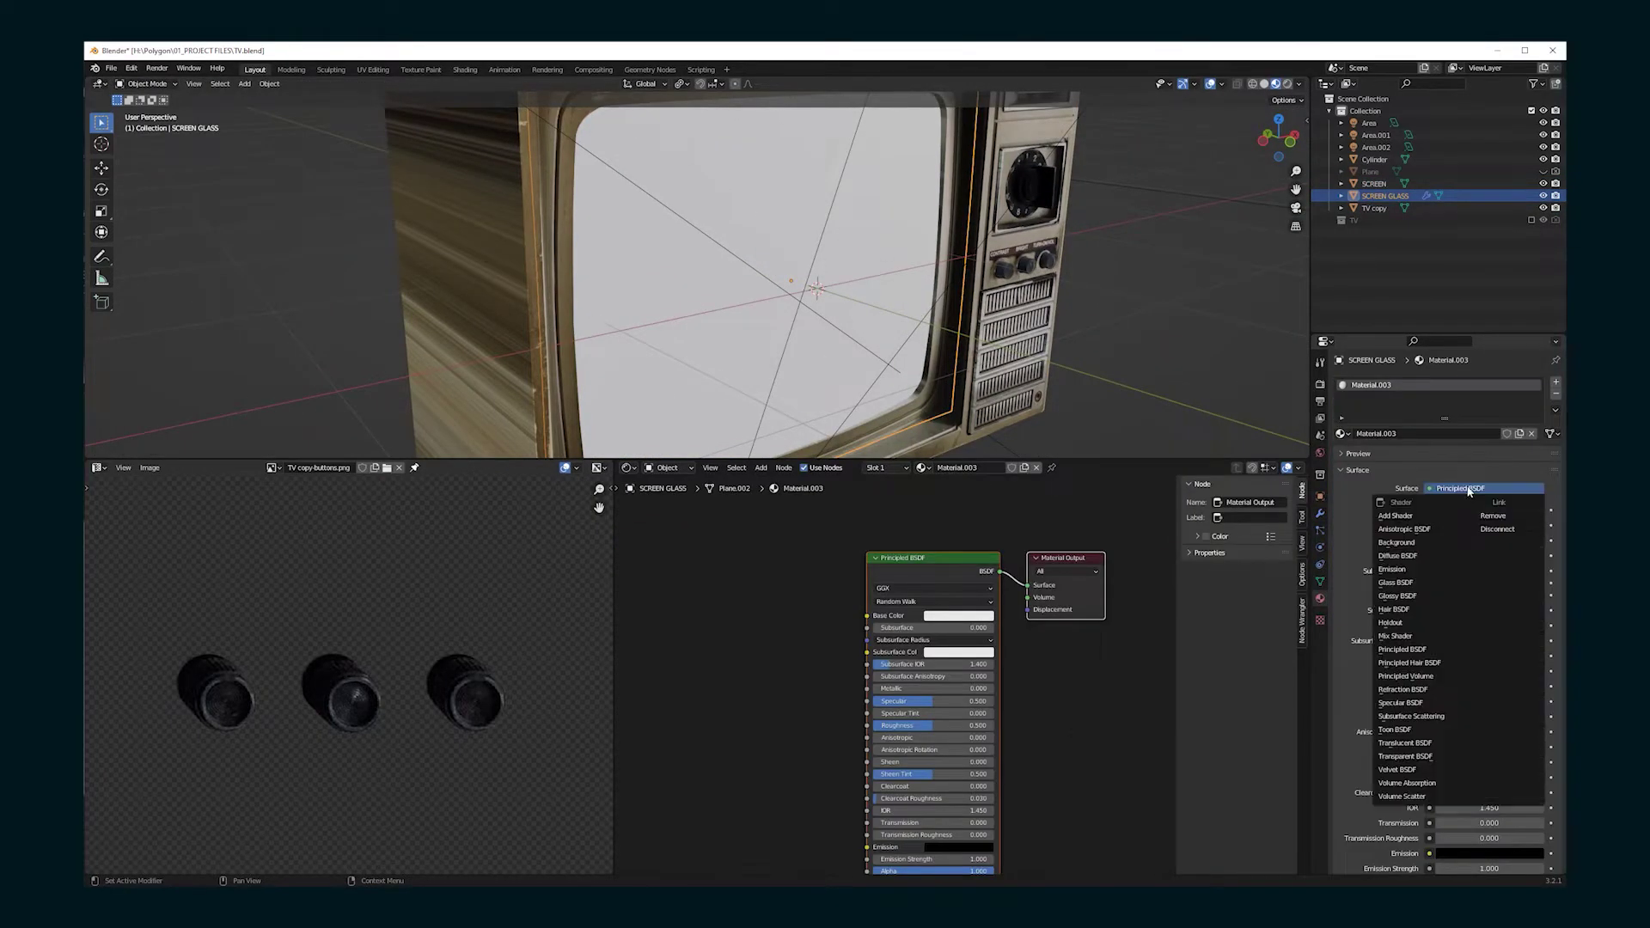
{"action": "left_click", "coordinate": [1400, 597]}
Rename the original screen plane as SCREEN video and give it a new material with an Emission surface
{"action": "left_click", "coordinate": [1375, 184]}
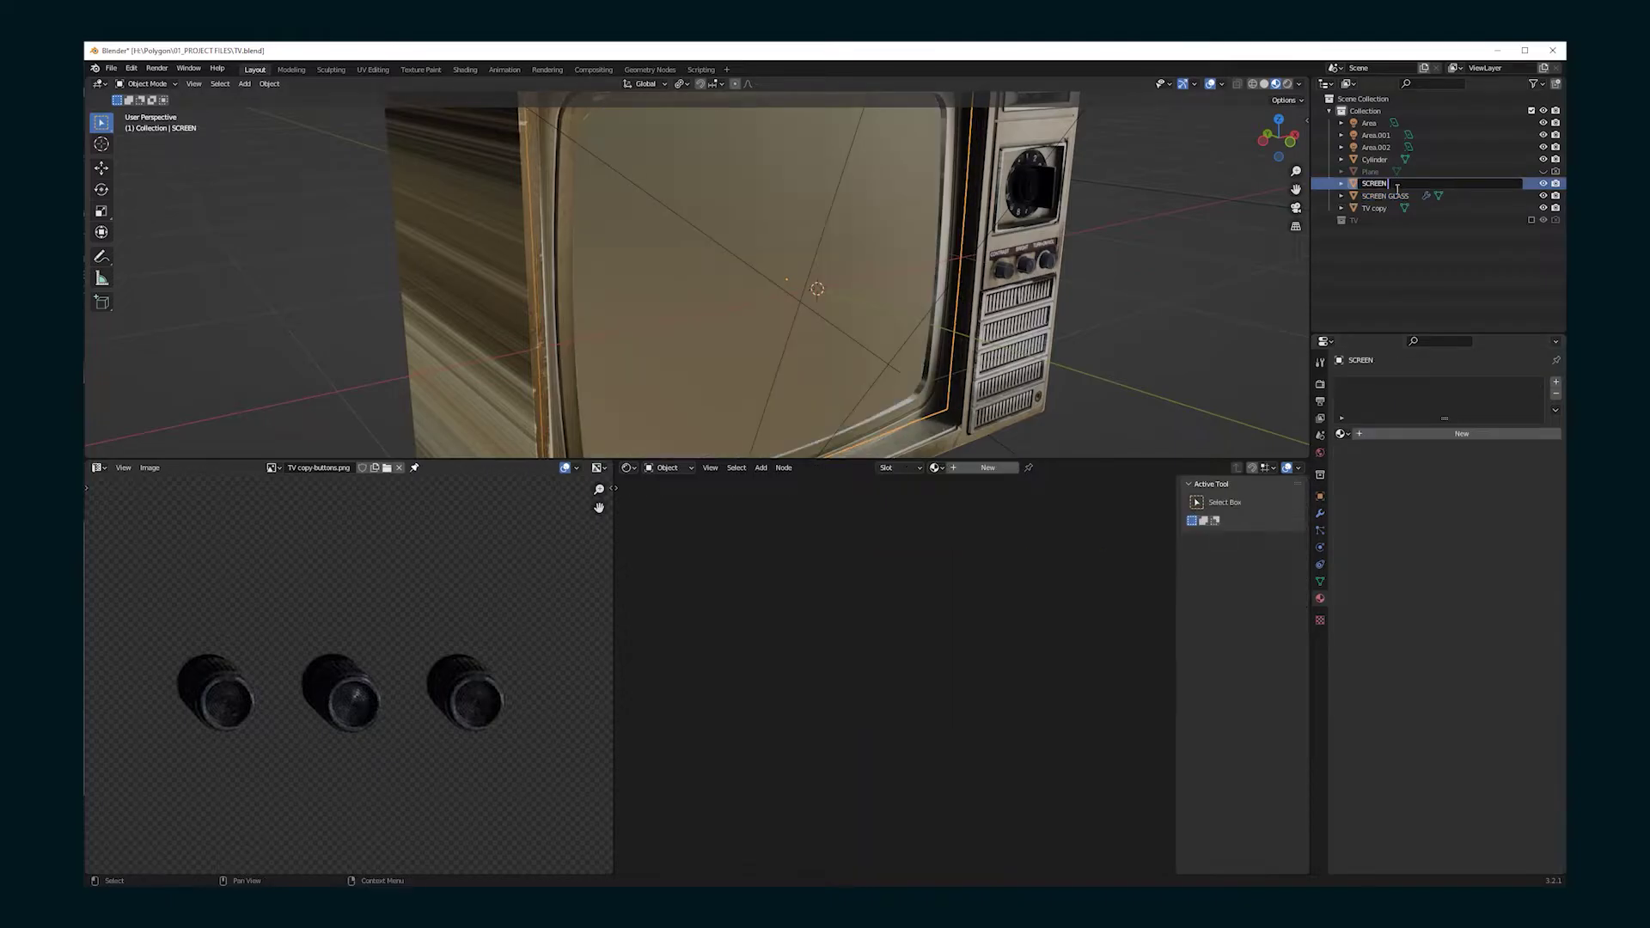
{"action": "left_click", "coordinate": [1369, 434]}
{"action": "left_click", "coordinate": [1465, 488]}
{"action": "left_click", "coordinate": [1401, 564]}
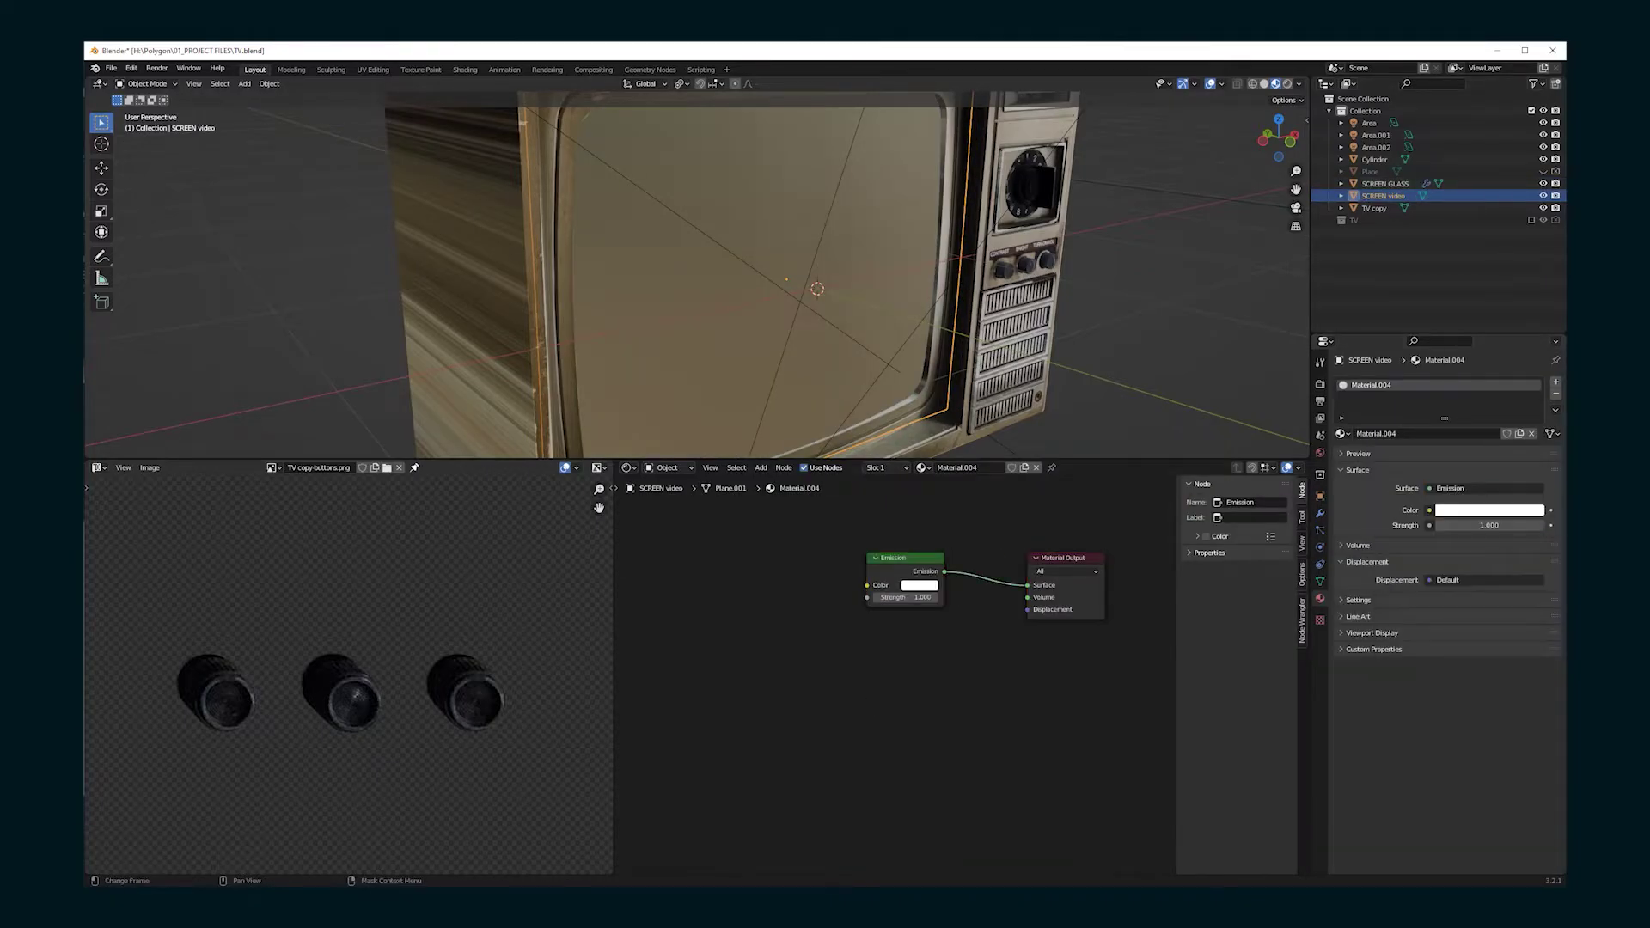
Bring the screen footage from the file browser window into the SCREEN video shader and switch to rendered shading
{"action": "key", "text": "alt+Tab"}
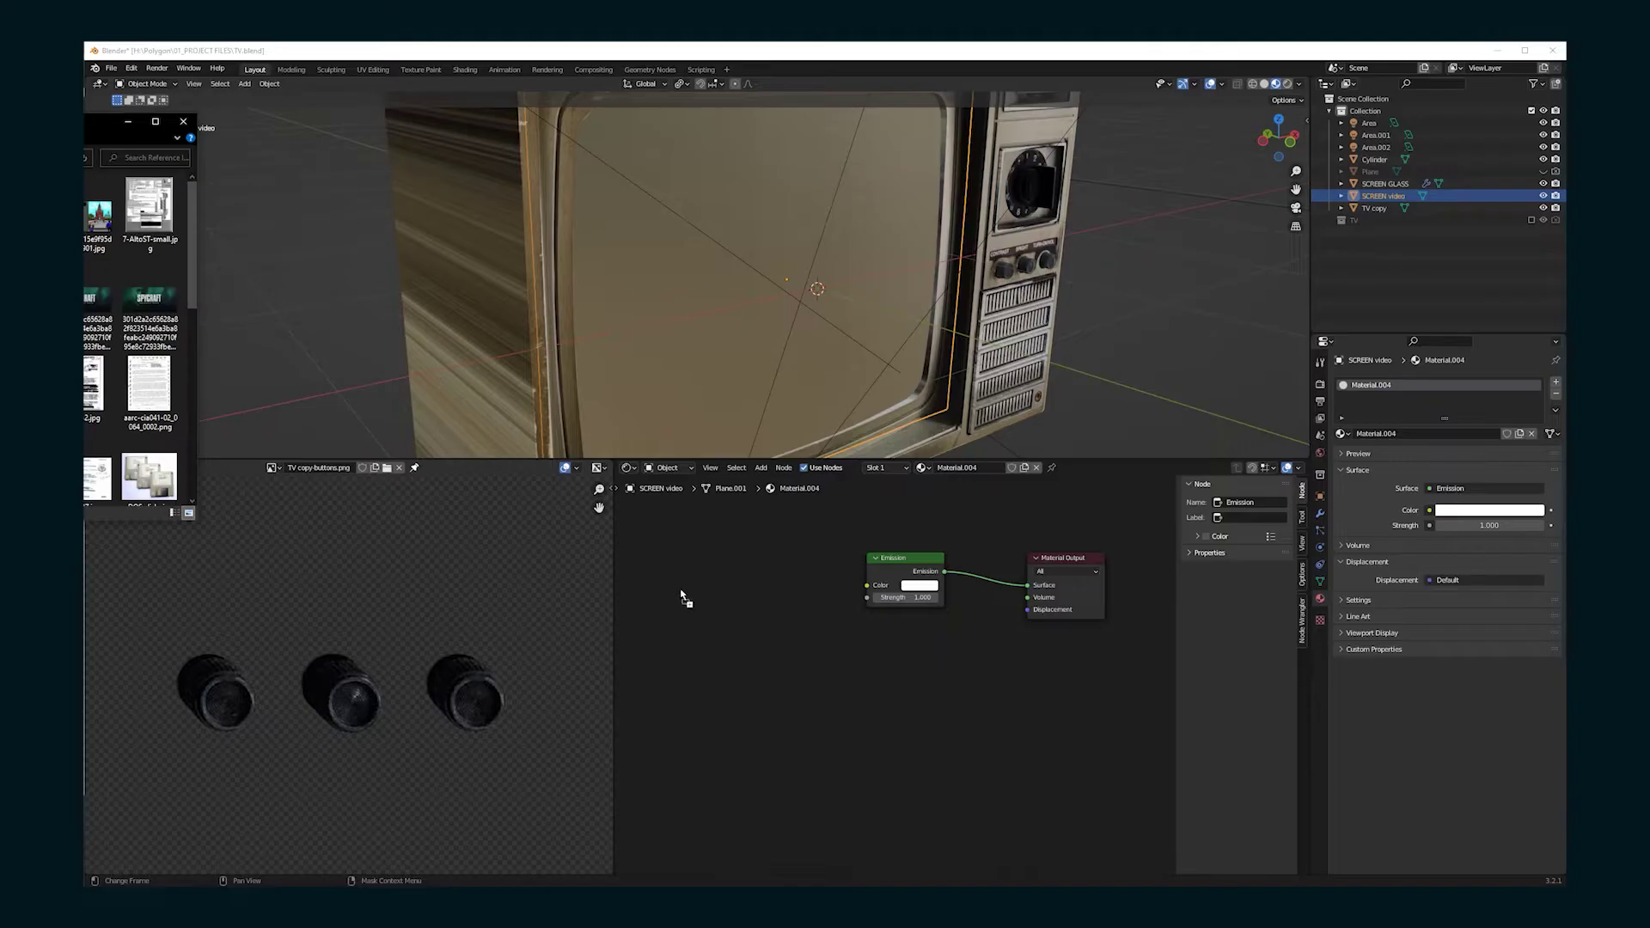
{"action": "left_click_drag", "start_coordinate": [682, 594], "coordinate": [829, 607]}
{"action": "left_click", "coordinate": [1286, 83]}
Shade the SCREEN GLASS object smooth and lower the roughness of its Glass BSDF
{"action": "left_click", "coordinate": [847, 214]}
{"action": "right_click", "coordinate": [847, 214]}
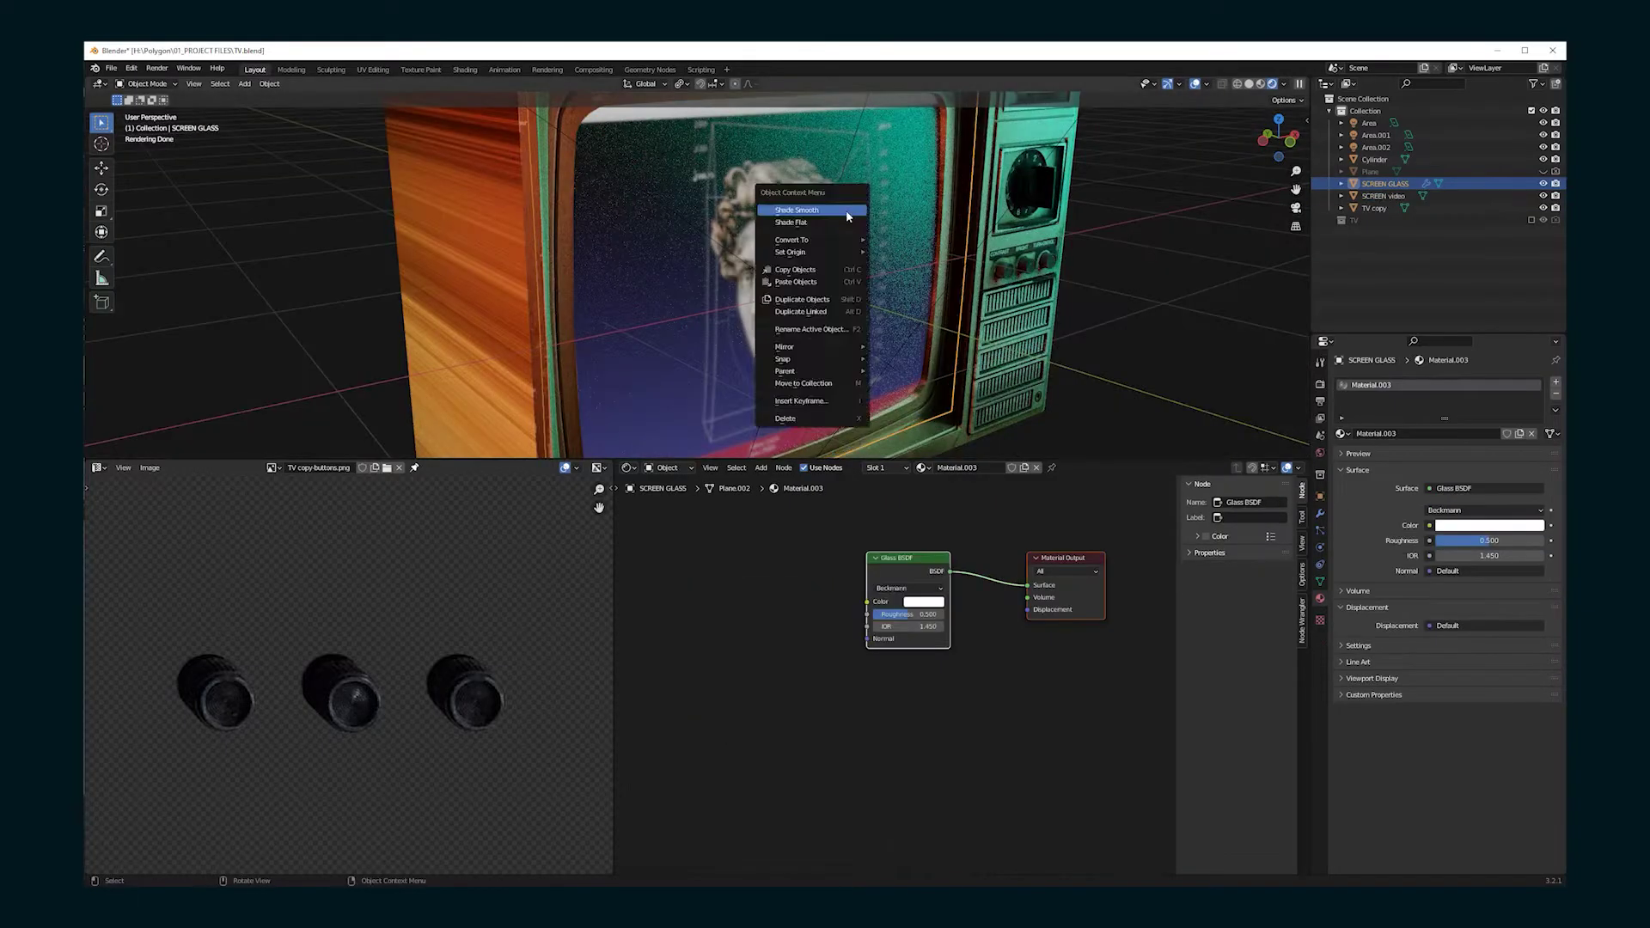
{"action": "left_click", "coordinate": [848, 214]}
{"action": "mouse_move", "coordinate": [848, 214]}
{"action": "middle_mouse_down"}
{"action": "mouse_move", "coordinate": [756, 225]}
{"action": "mouse_move", "coordinate": [851, 241]}
{"action": "middle_mouse_up"}
{"action": "scroll", "coordinate": [851, 240], "scroll_direction": "up", "scroll_amount": 3}
{"action": "left_click_drag", "start_coordinate": [908, 614], "coordinate": [870, 614]}
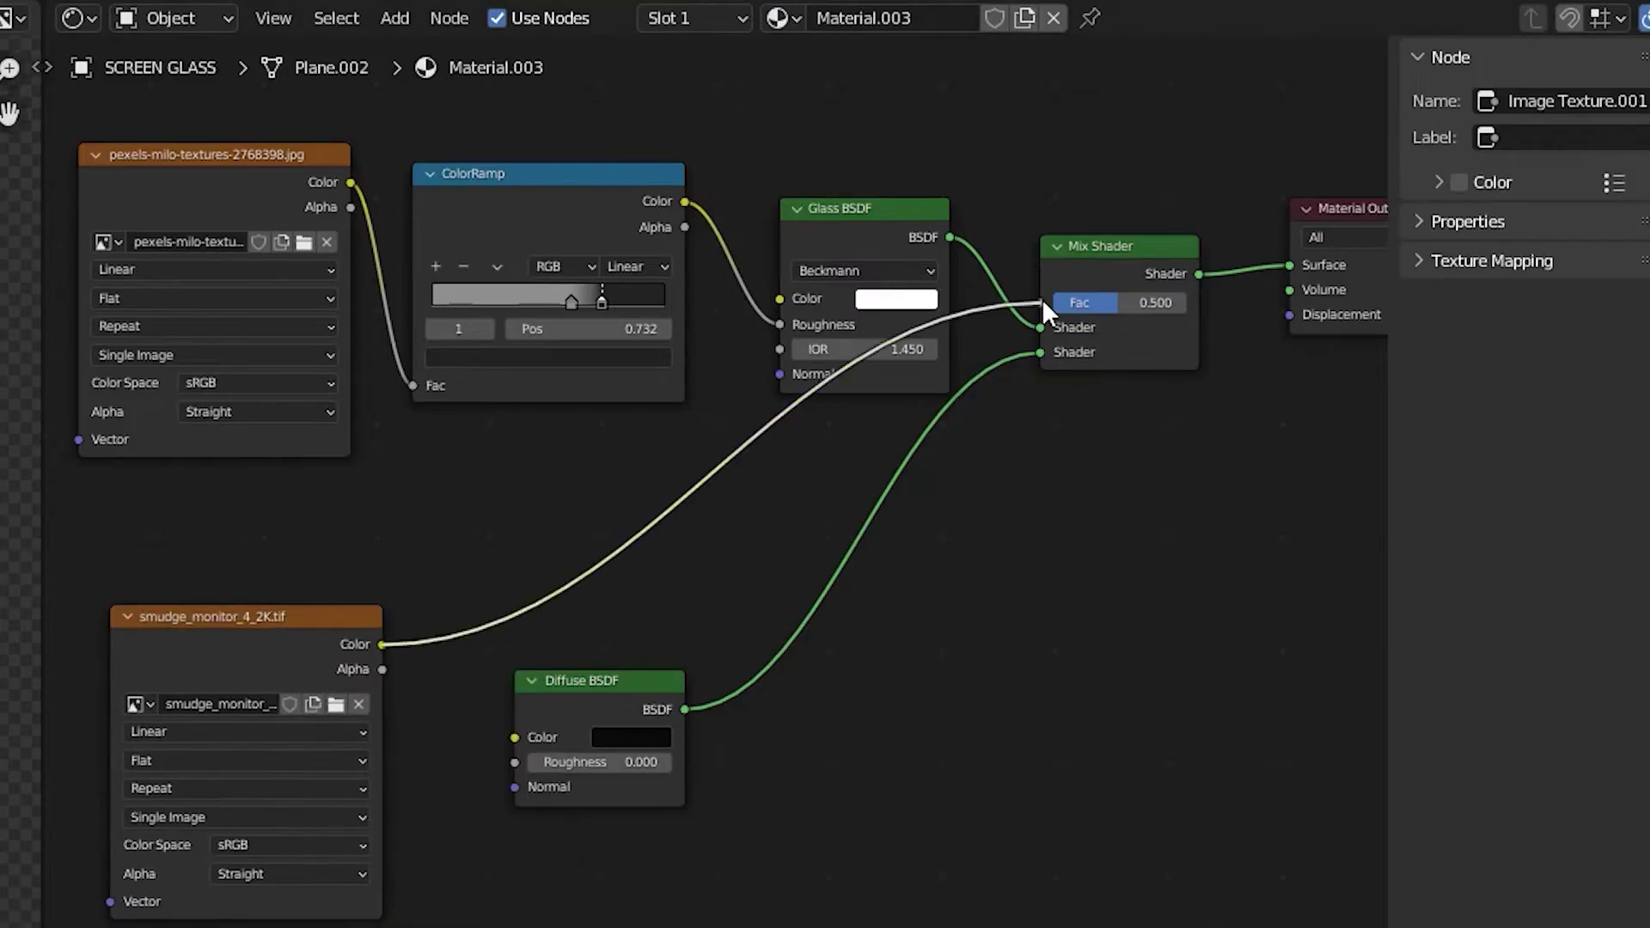
Insert a ColorRamp between the smudge_monitor_4_2K.tif texture and the Mix Shader factor, and shift its end stop inward
{"action": "key", "text": "shift+a"}
{"action": "left_click", "coordinate": [1185, 774]}
{"action": "left_click", "coordinate": [552, 567]}
{"action": "left_click_drag", "start_coordinate": [695, 702], "coordinate": [545, 704]}
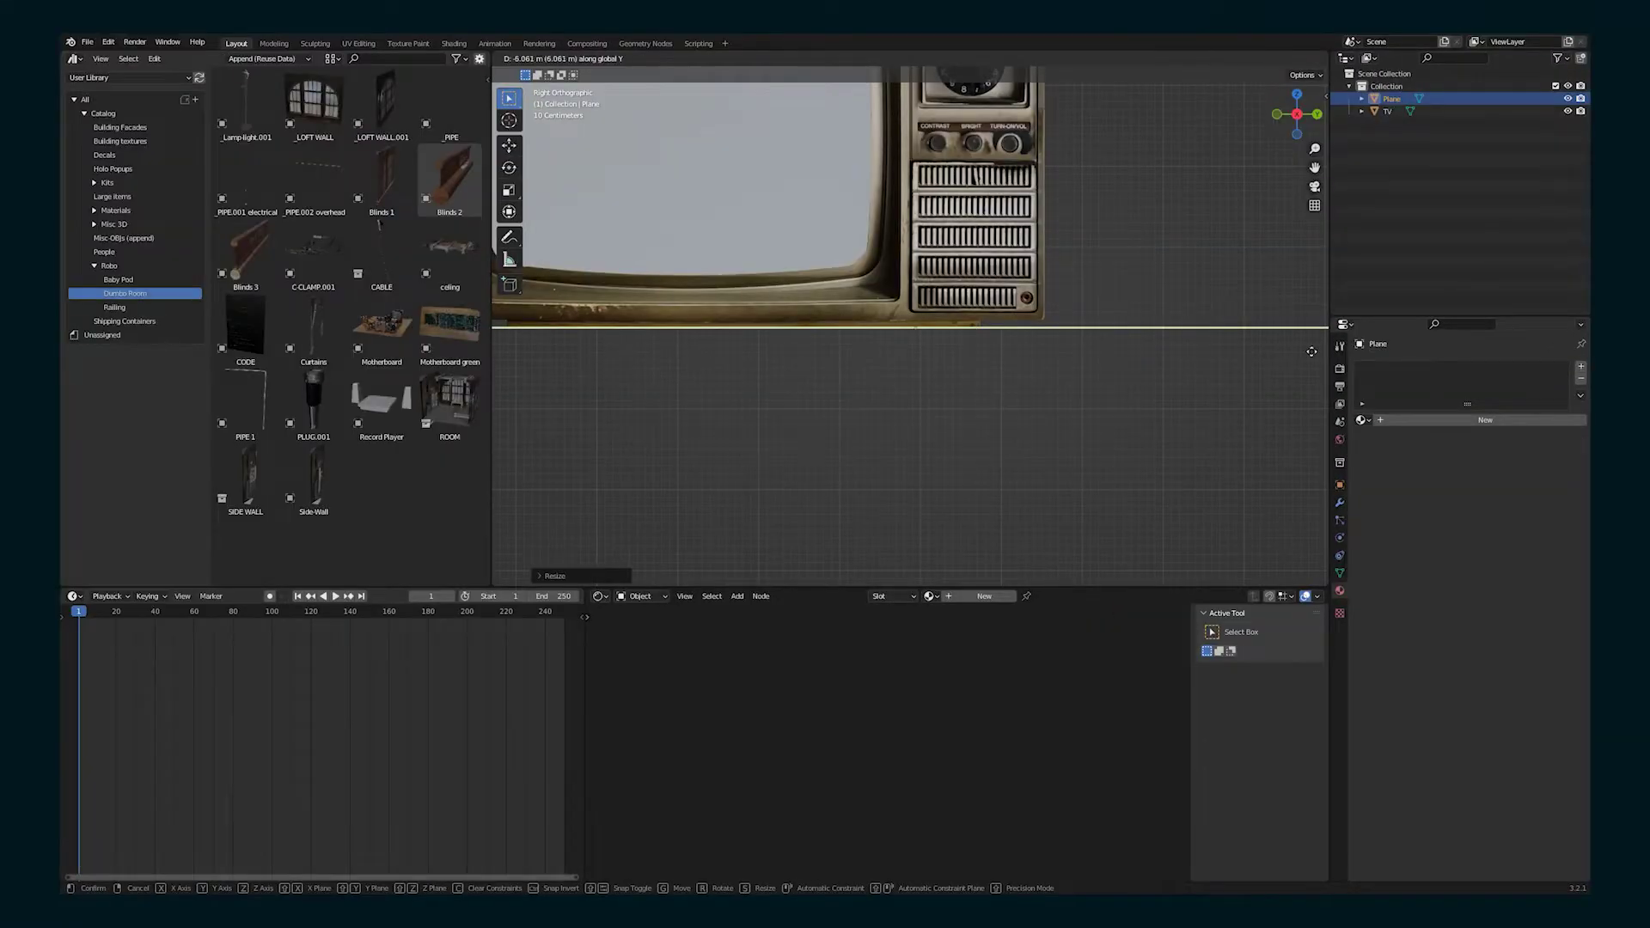
Place the plane under the TV and scale it down to tabletop size
{"action": "left_click", "coordinate": [1154, 344]}
{"action": "middle_click_drag", "start_coordinate": [950, 326], "coordinate": [961, 292]}
{"action": "scroll", "coordinate": [941, 370], "scroll_direction": "down", "scroll_amount": 5}
{"action": "scroll", "coordinate": [961, 292], "scroll_direction": "up", "scroll_amount": 1}
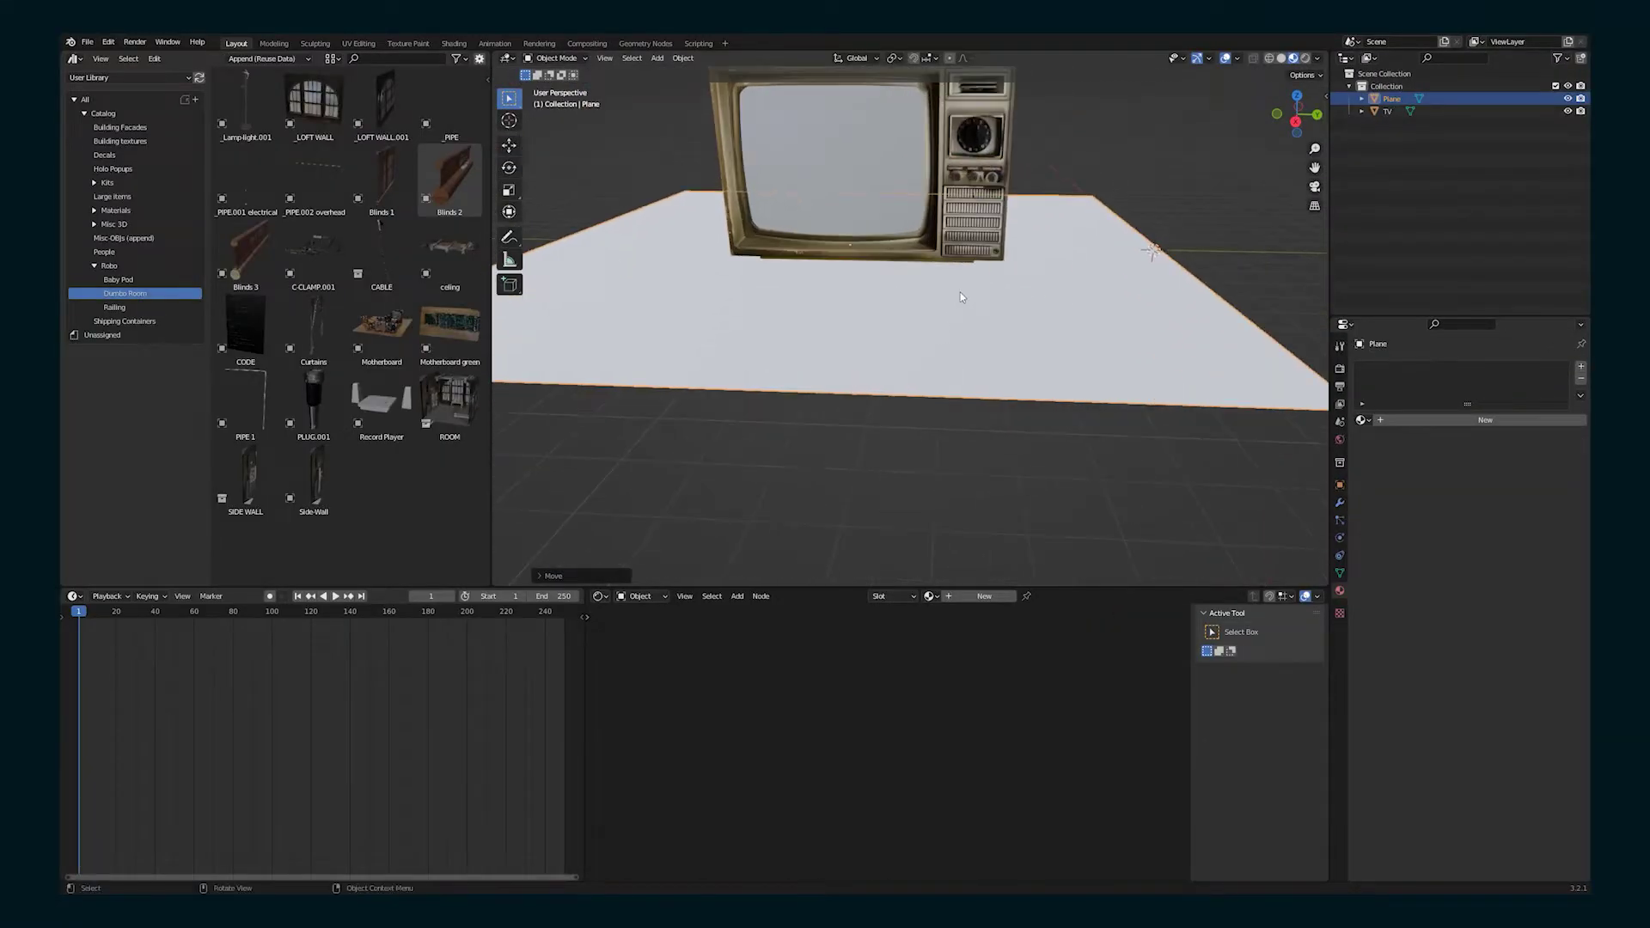
{"action": "scroll", "coordinate": [960, 293], "scroll_direction": "down", "scroll_amount": 2}
{"action": "middle_click_drag", "start_coordinate": [1074, 401], "coordinate": [1075, 387]}
{"action": "key", "text": "s"}
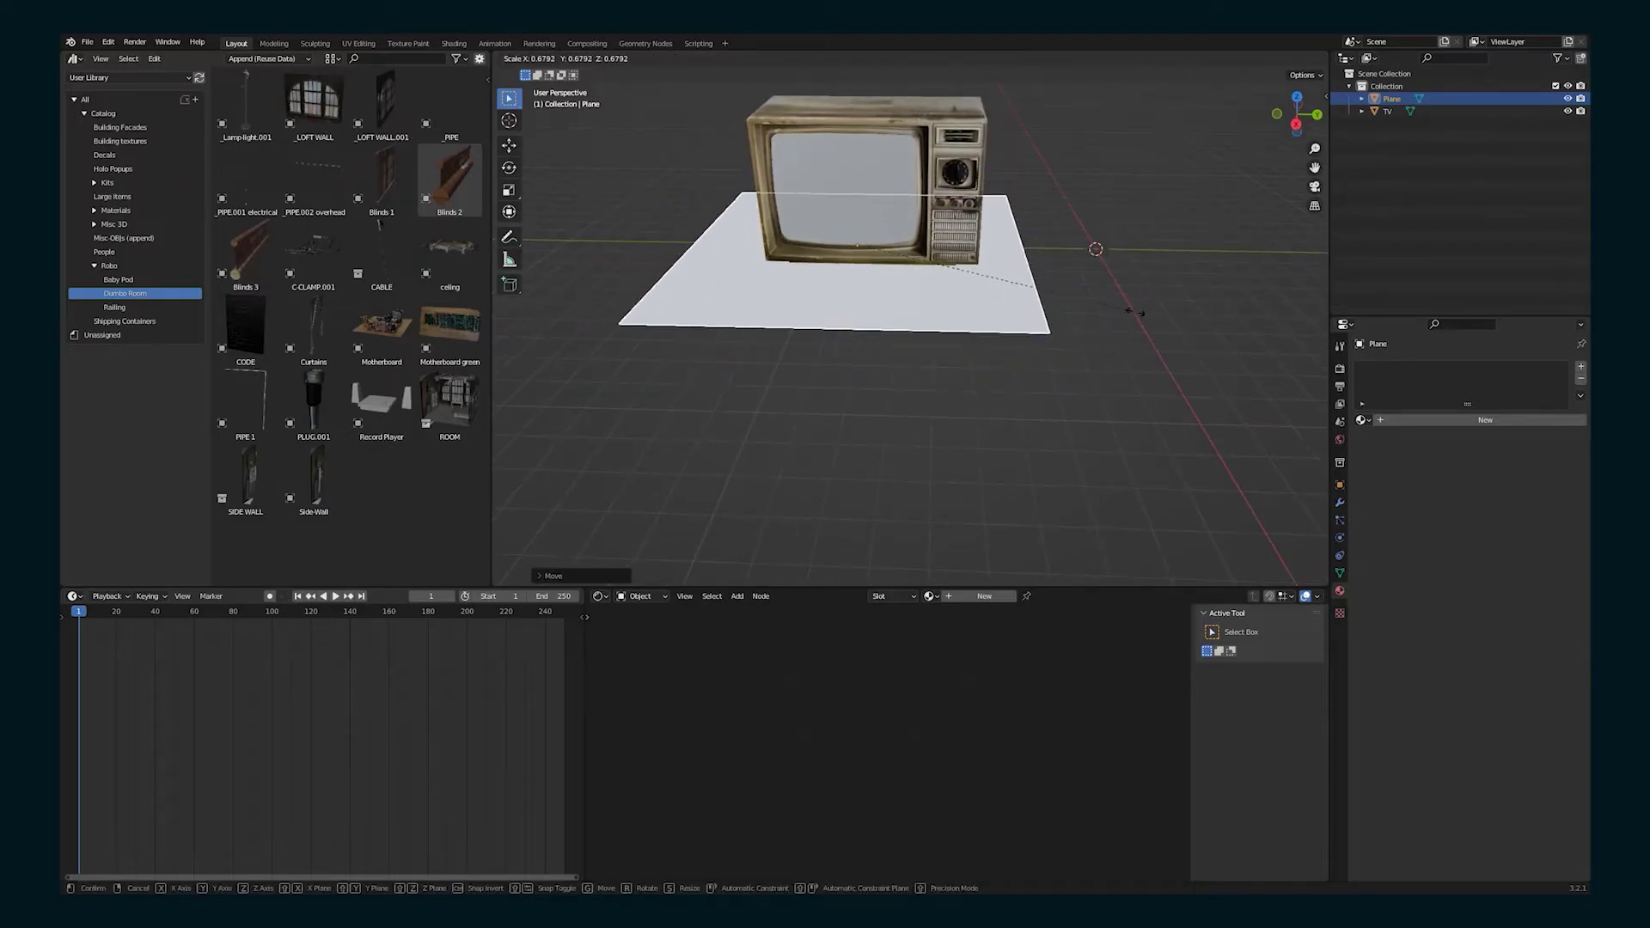
{"action": "left_click", "coordinate": [1015, 333]}
Thicken the plane into a tabletop slab with a groove beneath it, and extrude the underside down as the table body
{"action": "scroll", "coordinate": [774, 394], "scroll_direction": "up", "scroll_amount": 2}
{"action": "middle_click_drag", "start_coordinate": [885, 344], "coordinate": [897, 269]}
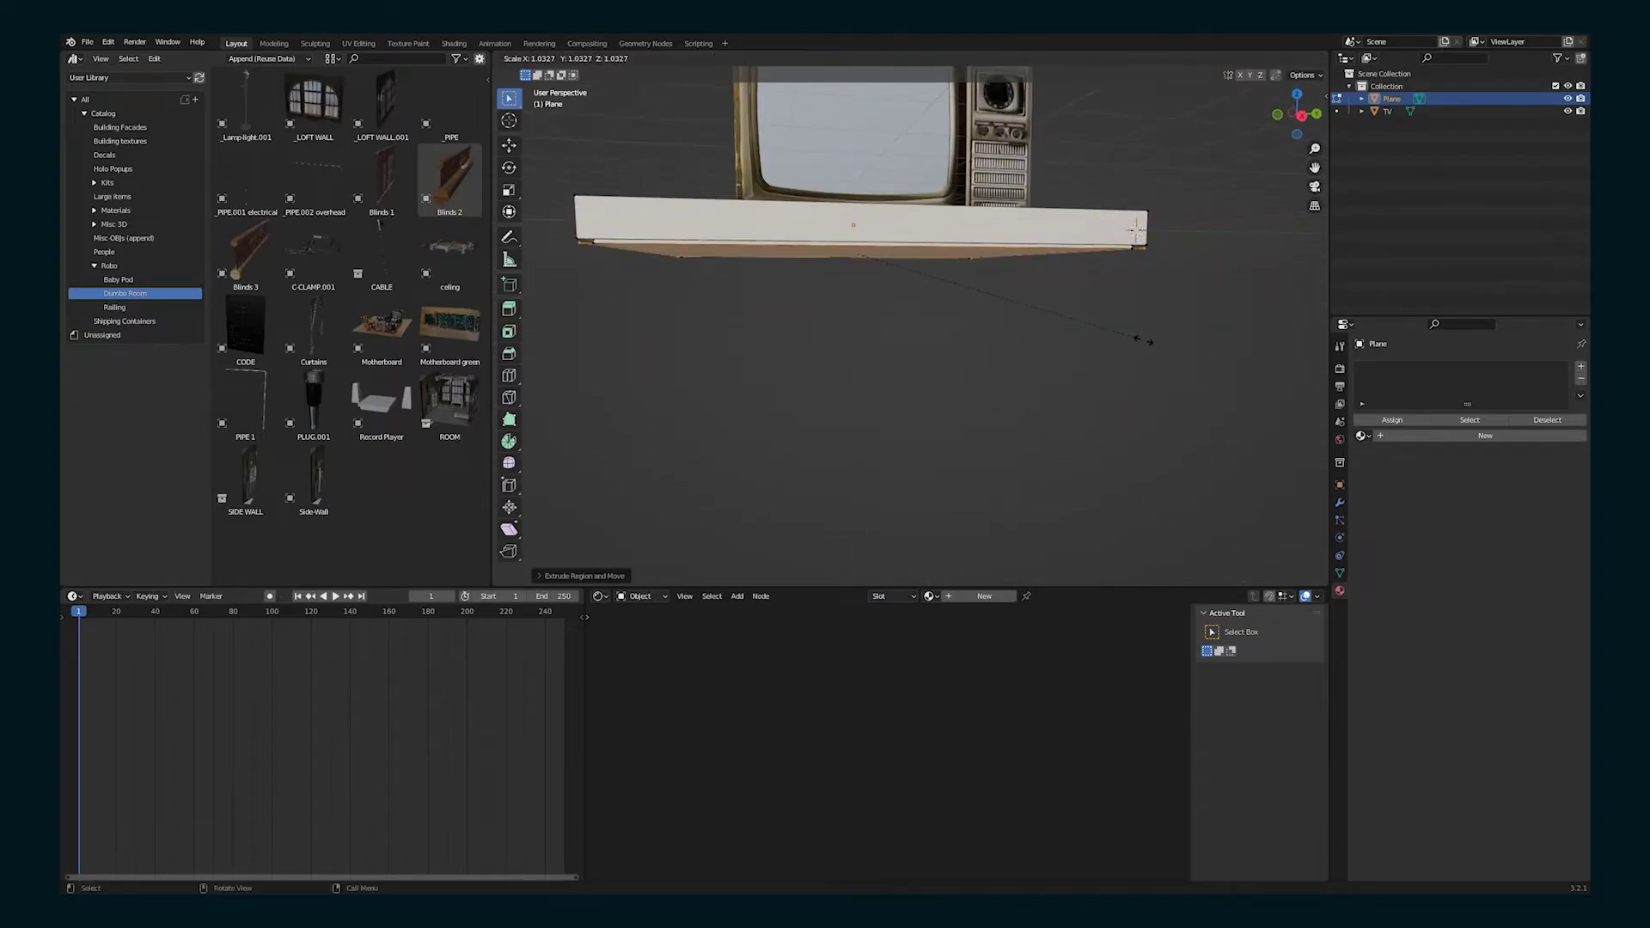
{"action": "left_click", "coordinate": [1143, 341]}
{"action": "key", "text": "e"}
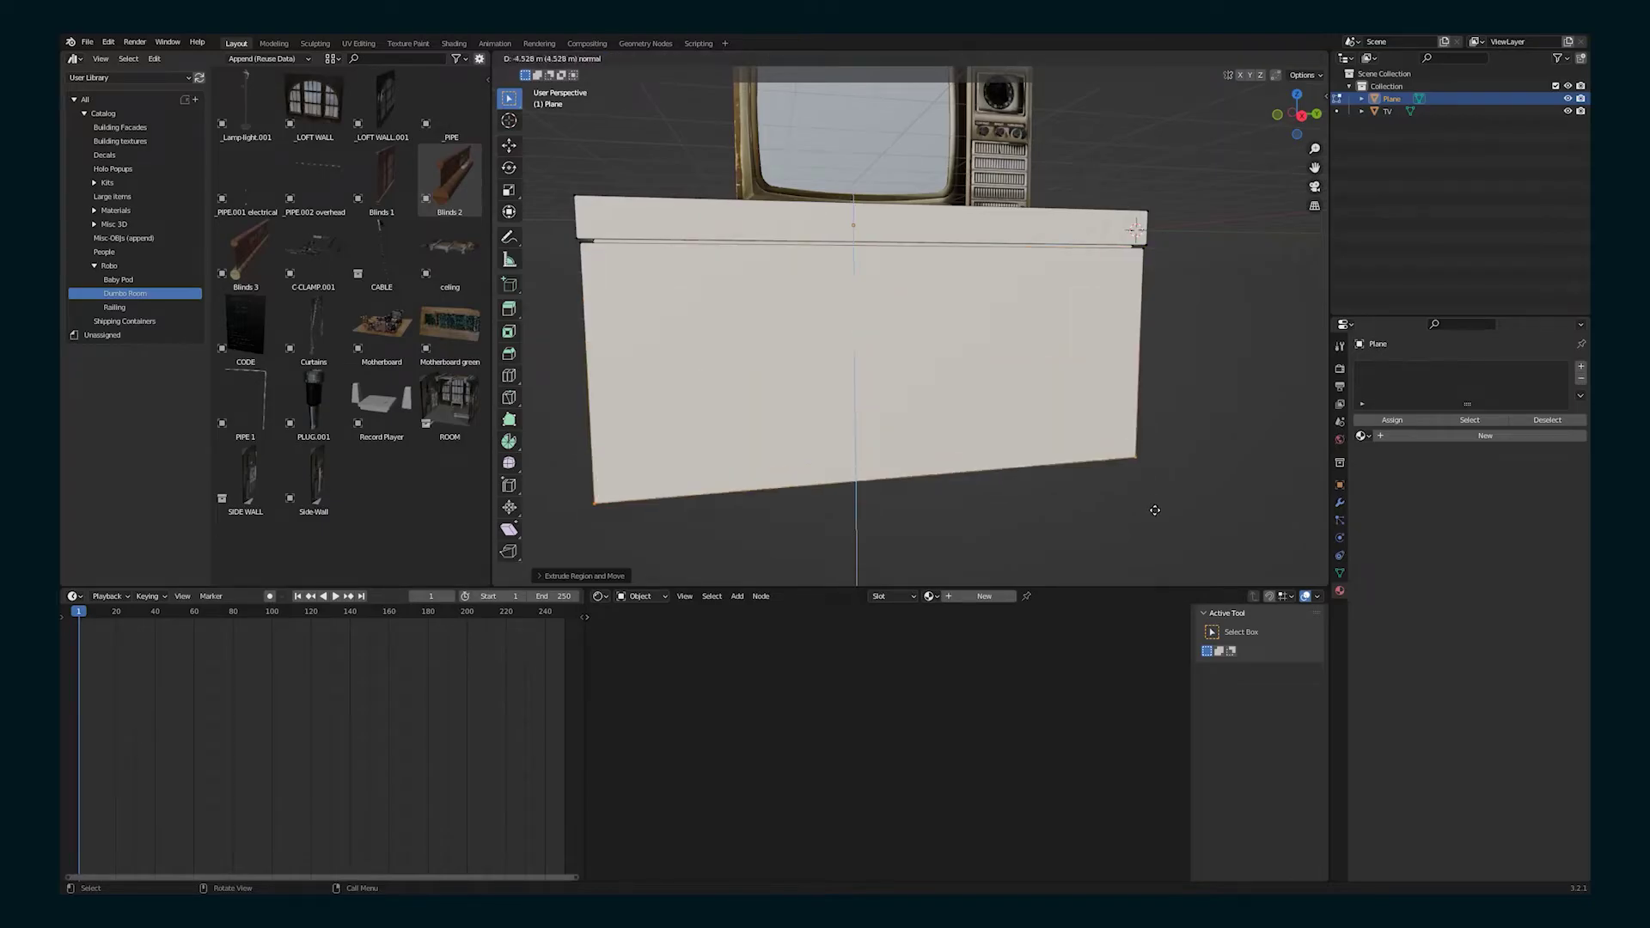
{"action": "middle_click_drag", "start_coordinate": [984, 408], "coordinate": [920, 416]}
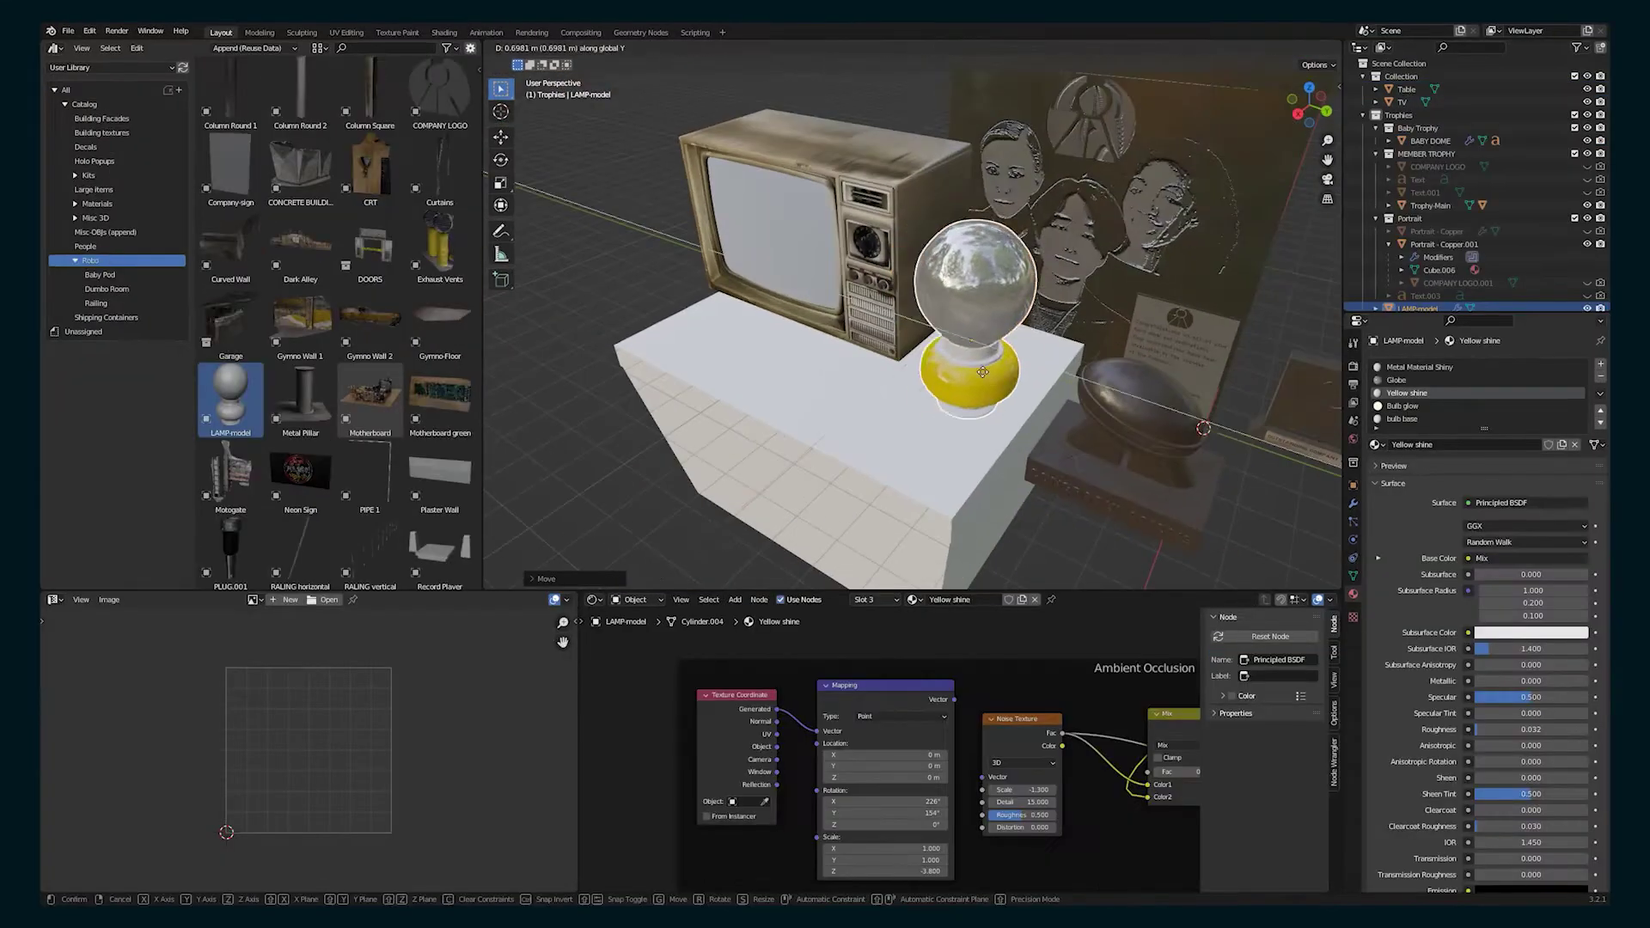
Place the LAMP model beside the TV on the table and set Trophy-Main on top of the TV
{"action": "left_click", "coordinate": [982, 372]}
{"action": "middle_click_drag", "start_coordinate": [982, 372], "coordinate": [1014, 361]}
{"action": "left_click", "coordinate": [1177, 409]}
{"action": "left_click", "coordinate": [790, 240]}
{"action": "key", "text": "g"}
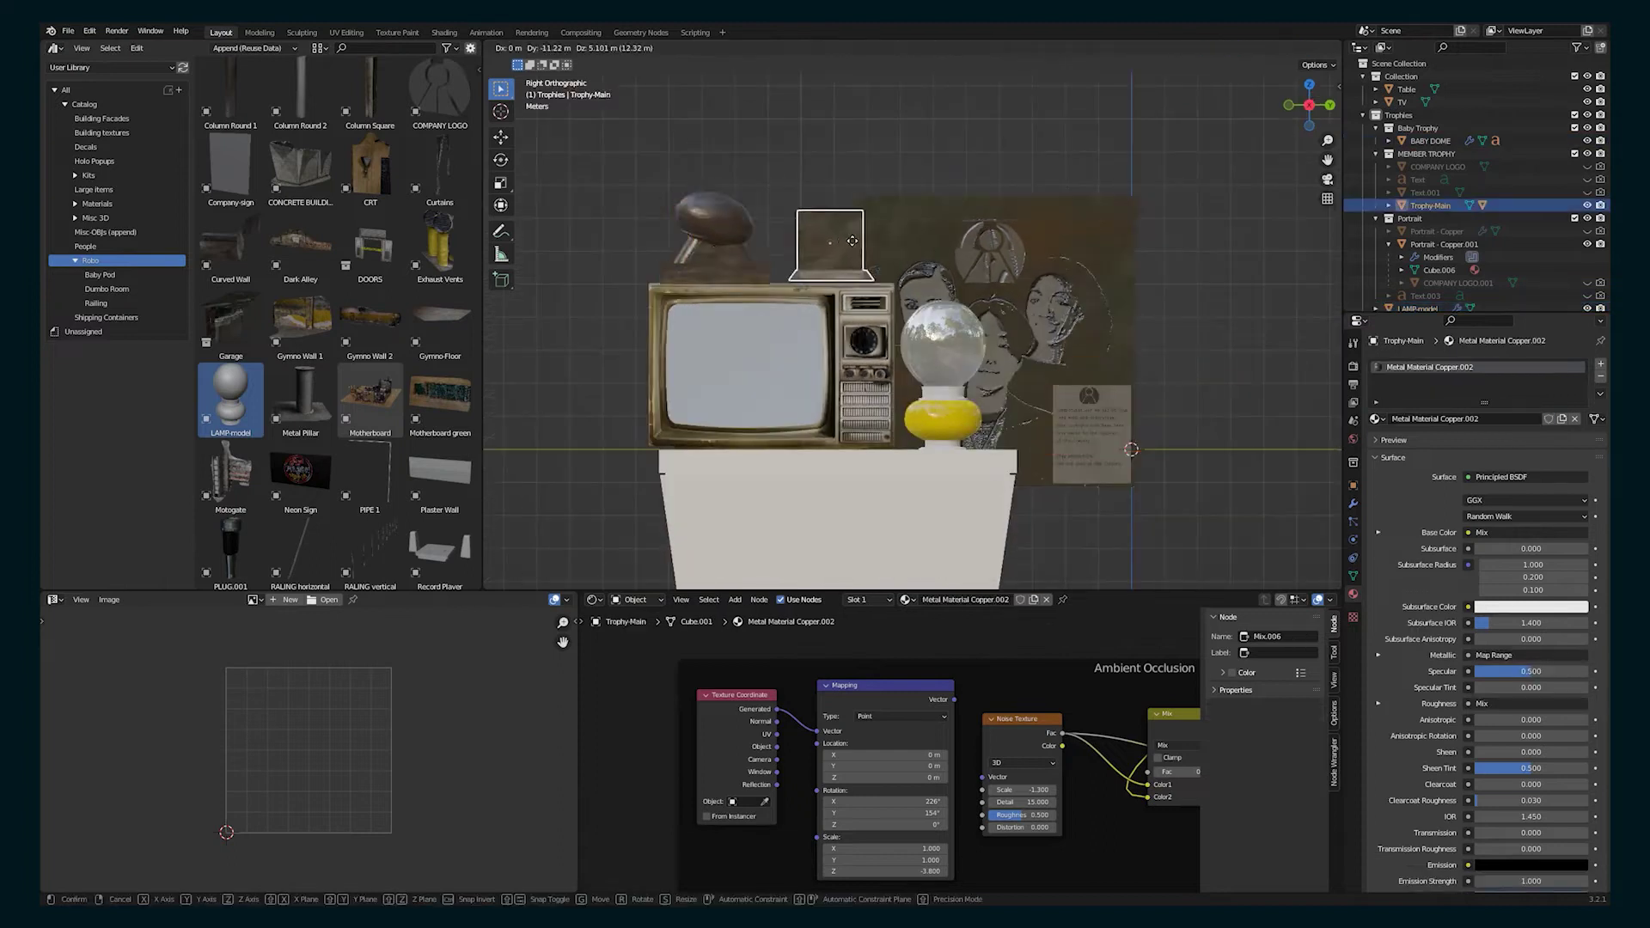
{"action": "scroll", "coordinate": [698, 236], "scroll_direction": "up", "scroll_amount": 8}
{"action": "left_click", "coordinate": [627, 197]}
Scale down the BABY DOME trophy and position it on top of the TV along Z and Y
{"action": "left_click", "coordinate": [769, 341]}
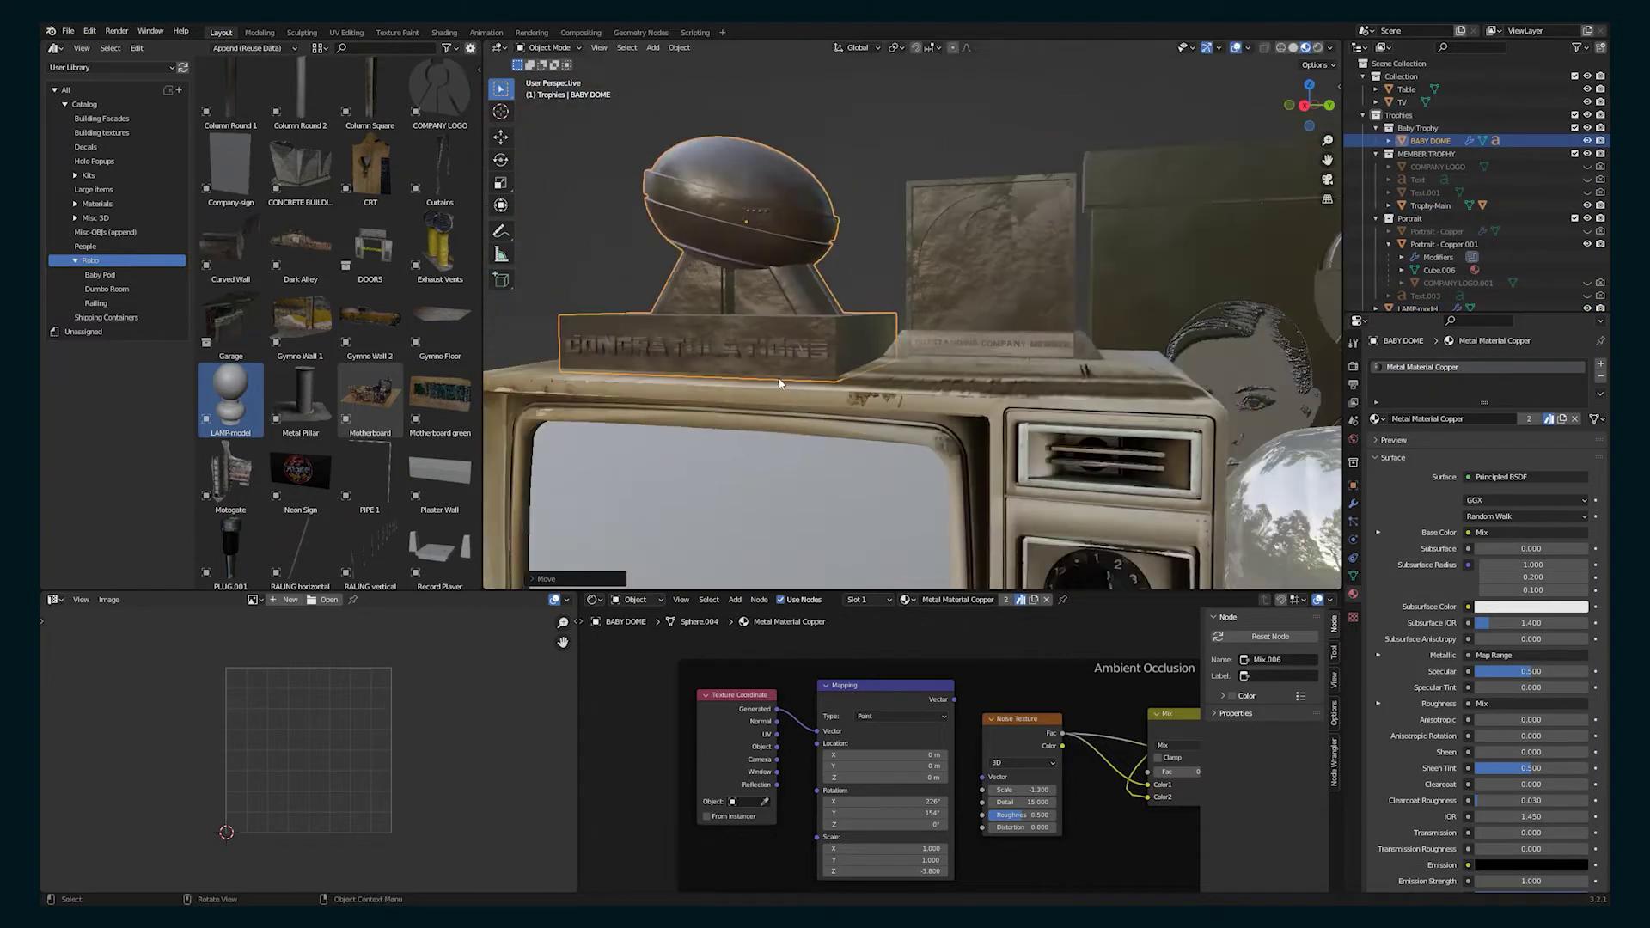
{"action": "key", "text": "g"}
{"action": "key", "text": "z"}
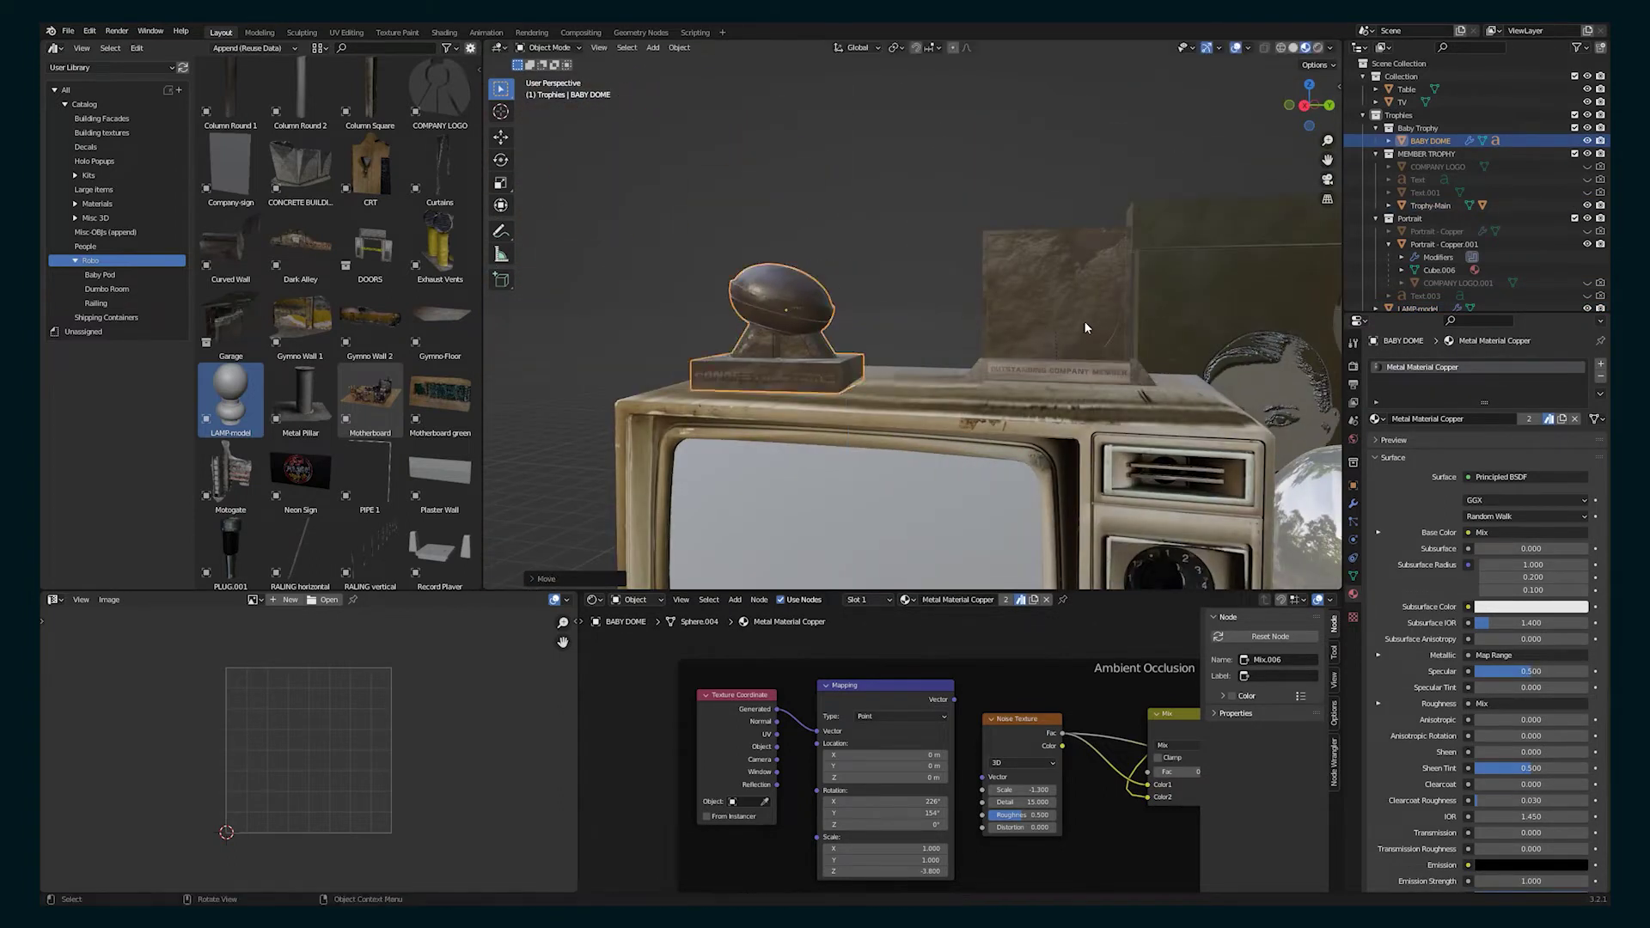
{"action": "left_click", "coordinate": [1084, 328]}
{"action": "key", "text": "g"}
{"action": "key", "text": "y"}
{"action": "left_click", "coordinate": [1023, 329]}
Scale down the Portrait - Copper.001 plaque and move it onto the table beside the TV
{"action": "middle_click_drag", "start_coordinate": [1024, 329], "coordinate": [908, 240]}
{"action": "scroll", "coordinate": [1039, 395], "scroll_direction": "down", "scroll_amount": 7}
{"action": "left_click", "coordinate": [1211, 259]}
{"action": "key", "text": "s"}
{"action": "left_click", "coordinate": [1148, 316]}
{"action": "left_click", "coordinate": [1297, 108]}
{"action": "scroll", "coordinate": [1074, 344], "scroll_direction": "up", "scroll_amount": 5}
{"action": "key", "text": "g"}
{"action": "left_click", "coordinate": [1057, 361]}
Give the portrait plaque protruding ledges in edit mode and reposition the plaque on the table
{"action": "key", "text": "Tab"}
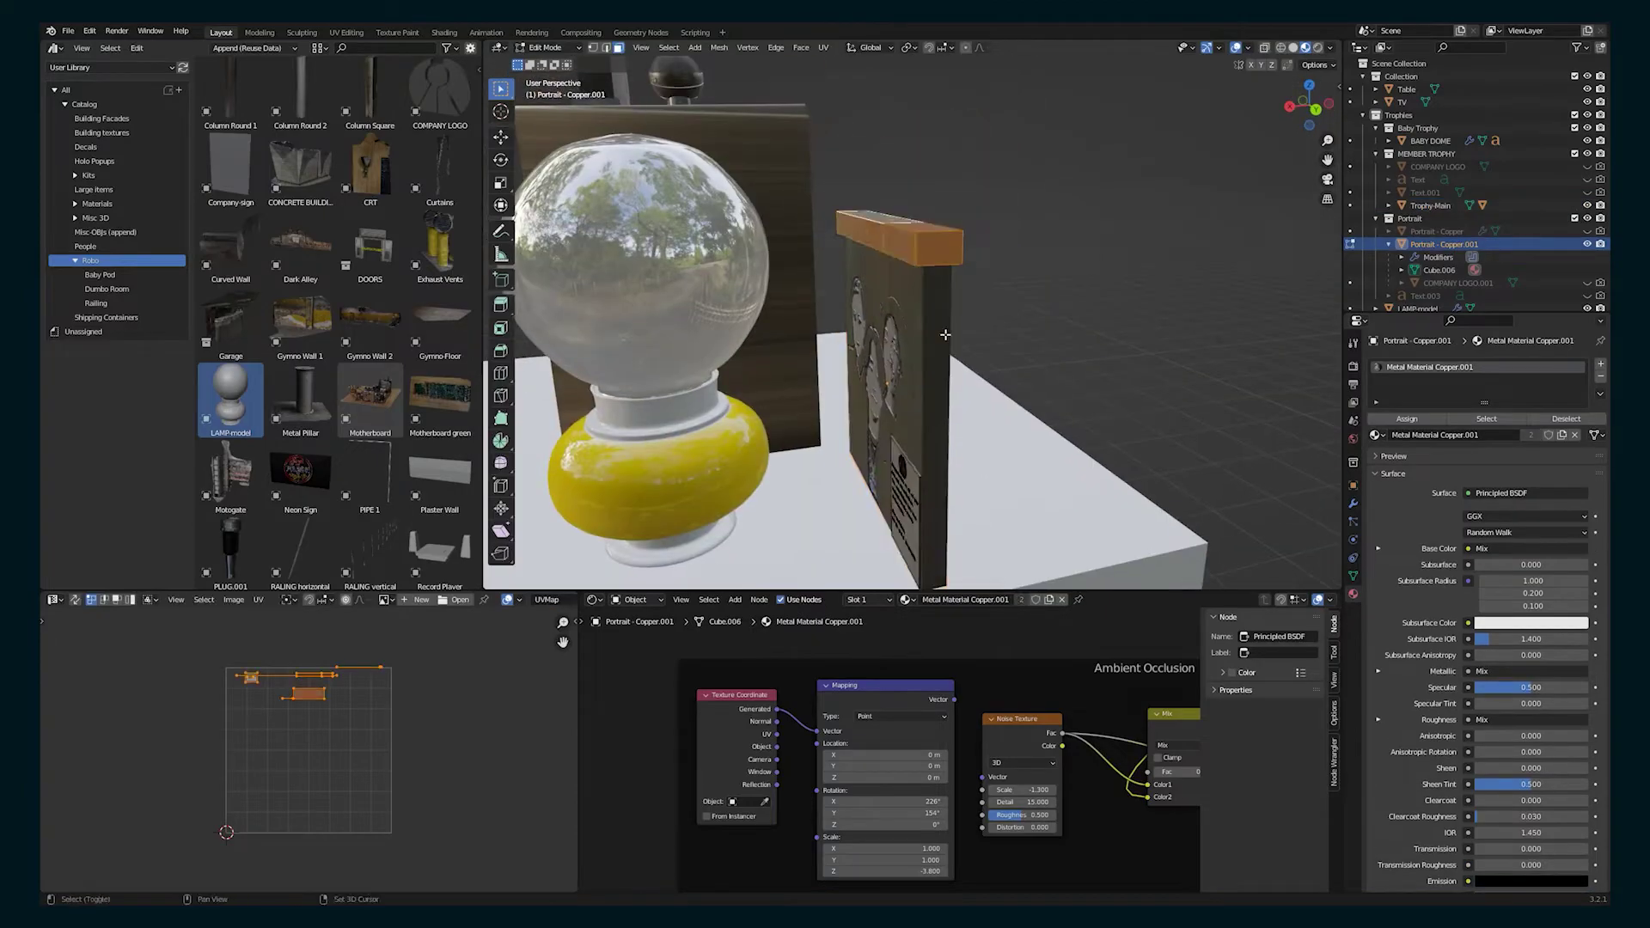
{"action": "middle_click_drag", "start_coordinate": [945, 334], "coordinate": [945, 215], "text": "shift"}
{"action": "key", "text": "l"}
{"action": "key", "text": "Tab"}
{"action": "key", "text": "g"}
{"action": "left_click", "coordinate": [1016, 321]}
Slide the portrait plaque and the lamp along the X axis to separate them beside the TV
{"action": "middle_click_drag", "start_coordinate": [1017, 321], "coordinate": [1195, 352]}
{"action": "key", "text": "g"}
{"action": "key", "text": "x"}
{"action": "left_click", "coordinate": [798, 429]}
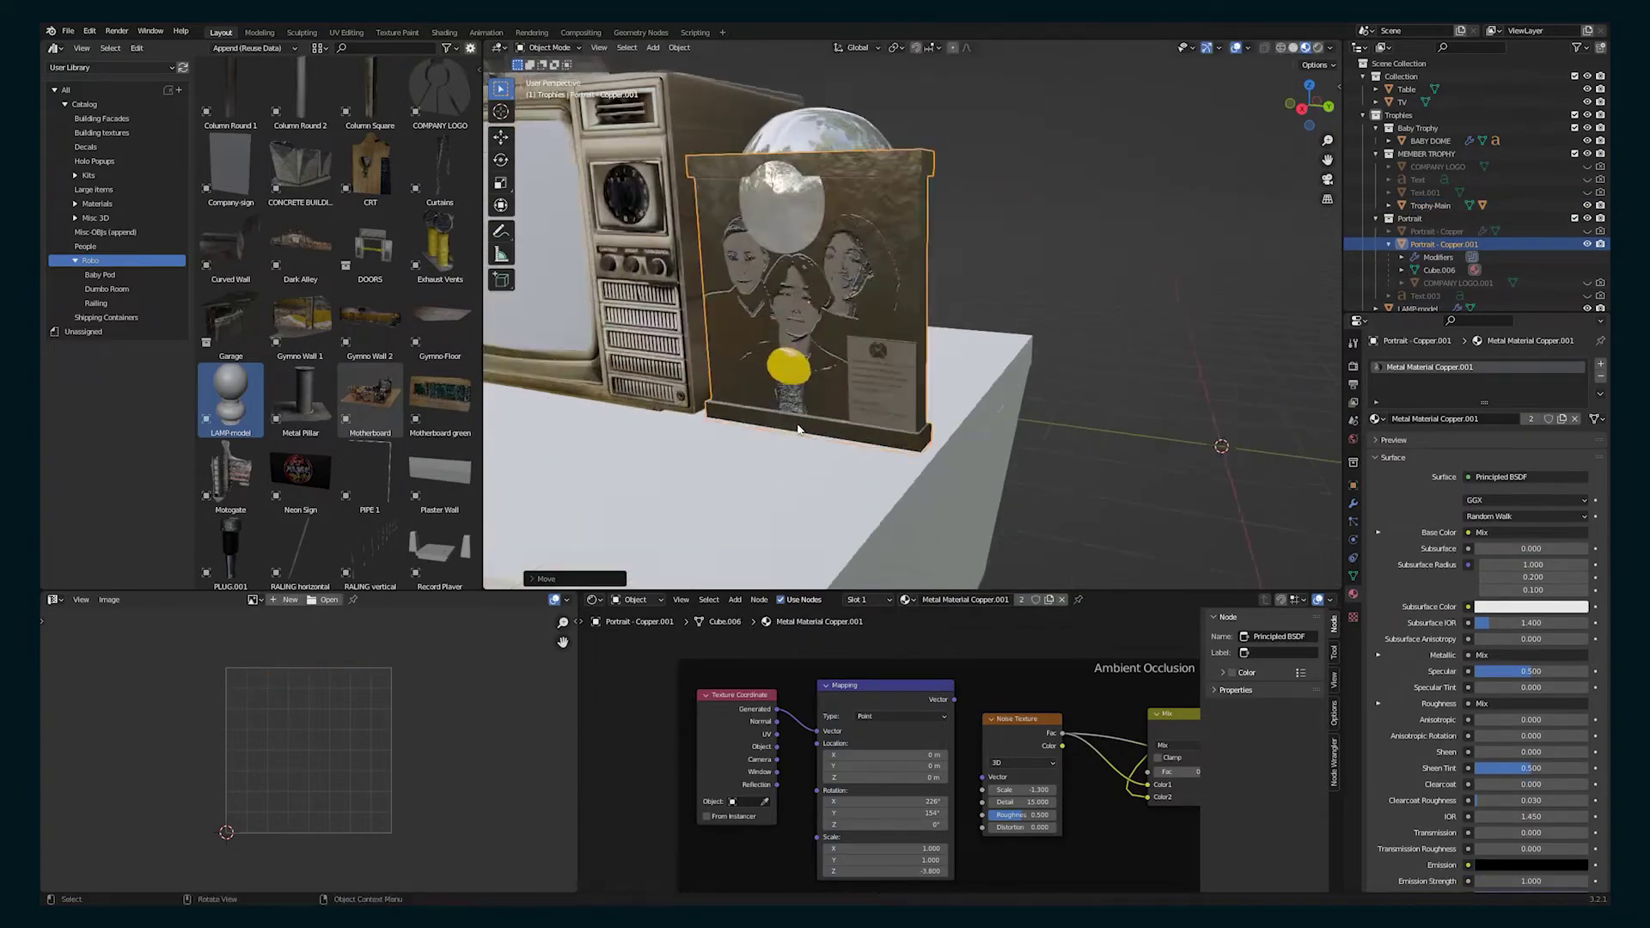
{"action": "left_click", "coordinate": [778, 368]}
{"action": "middle_click_drag", "start_coordinate": [797, 430], "coordinate": [960, 413]}
{"action": "key", "text": "g"}
{"action": "key", "text": "x"}
{"action": "left_click", "coordinate": [799, 447]}
Adjust the portrait plaque's position so it stands in front of the lamp, close to the TV's side
{"action": "scroll", "coordinate": [868, 292], "scroll_direction": "down", "scroll_amount": 4}
{"action": "left_click", "coordinate": [860, 241]}
{"action": "left_click", "coordinate": [1307, 111]}
{"action": "left_click", "coordinate": [1307, 111]}
{"action": "key", "text": "g"}
{"action": "left_click", "coordinate": [937, 370]}
{"action": "key", "text": "g"}
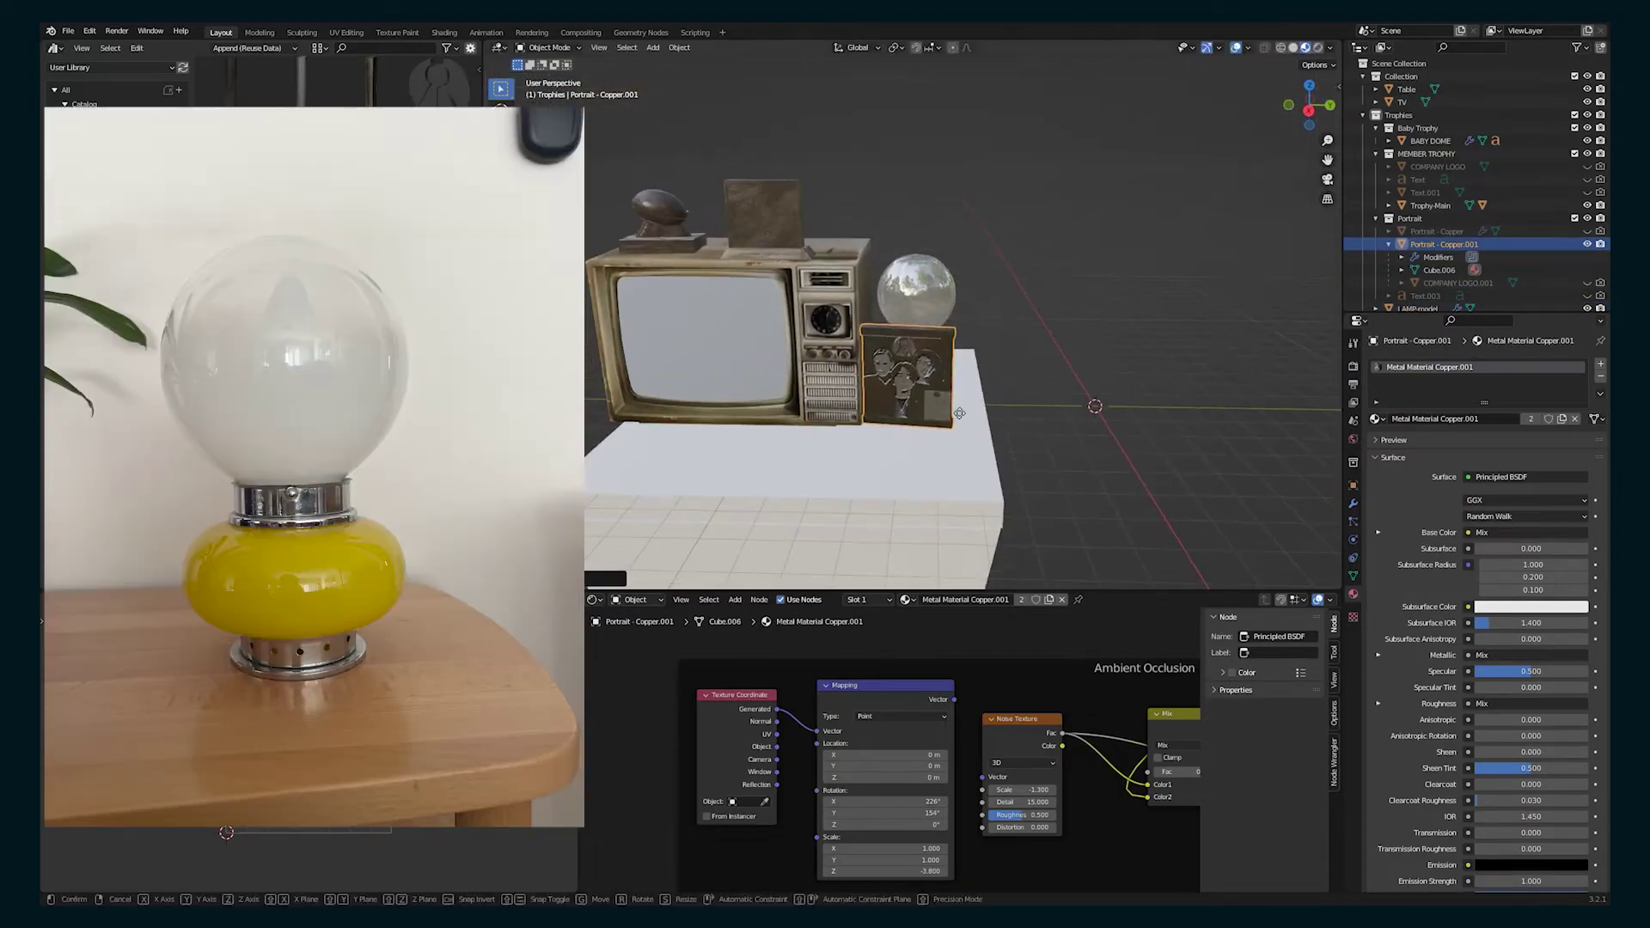
{"action": "left_click", "coordinate": [975, 415]}
Move the BABY DOME trophy from the top of the TV down toward the tabletop near the portrait plaque
{"action": "left_click", "coordinate": [660, 215]}
{"action": "left_click", "coordinate": [1308, 107]}
{"action": "key", "text": "g"}
{"action": "left_click", "coordinate": [1072, 464]}
{"action": "left_click", "coordinate": [762, 210]}
{"action": "left_click", "coordinate": [907, 400]}
{"action": "key", "text": "g"}
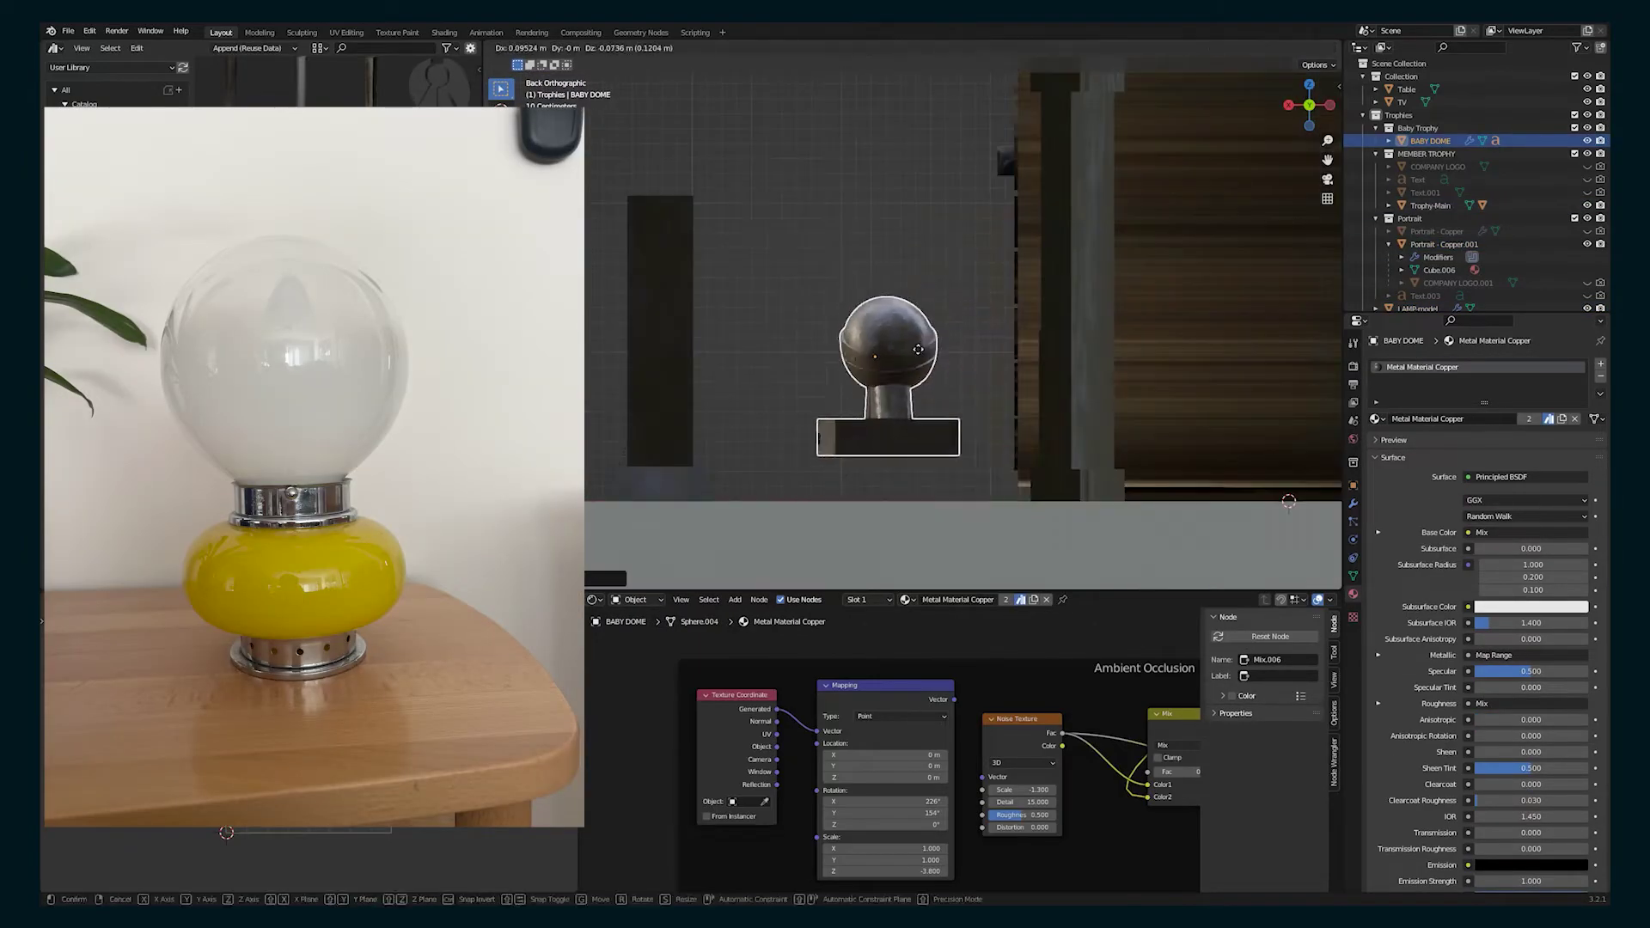
{"action": "left_click", "coordinate": [917, 349]}
Fine-tune the placement of the trophies grouped on the table beside the TV
{"action": "left_click", "coordinate": [699, 378]}
{"action": "middle_click_drag", "start_coordinate": [918, 349], "coordinate": [1053, 413]}
{"action": "key", "text": "ctrl+KP_1"}
{"action": "key", "text": "g"}
{"action": "left_click", "coordinate": [851, 378]}
{"action": "key", "text": "g"}
{"action": "left_click", "coordinate": [1052, 439]}
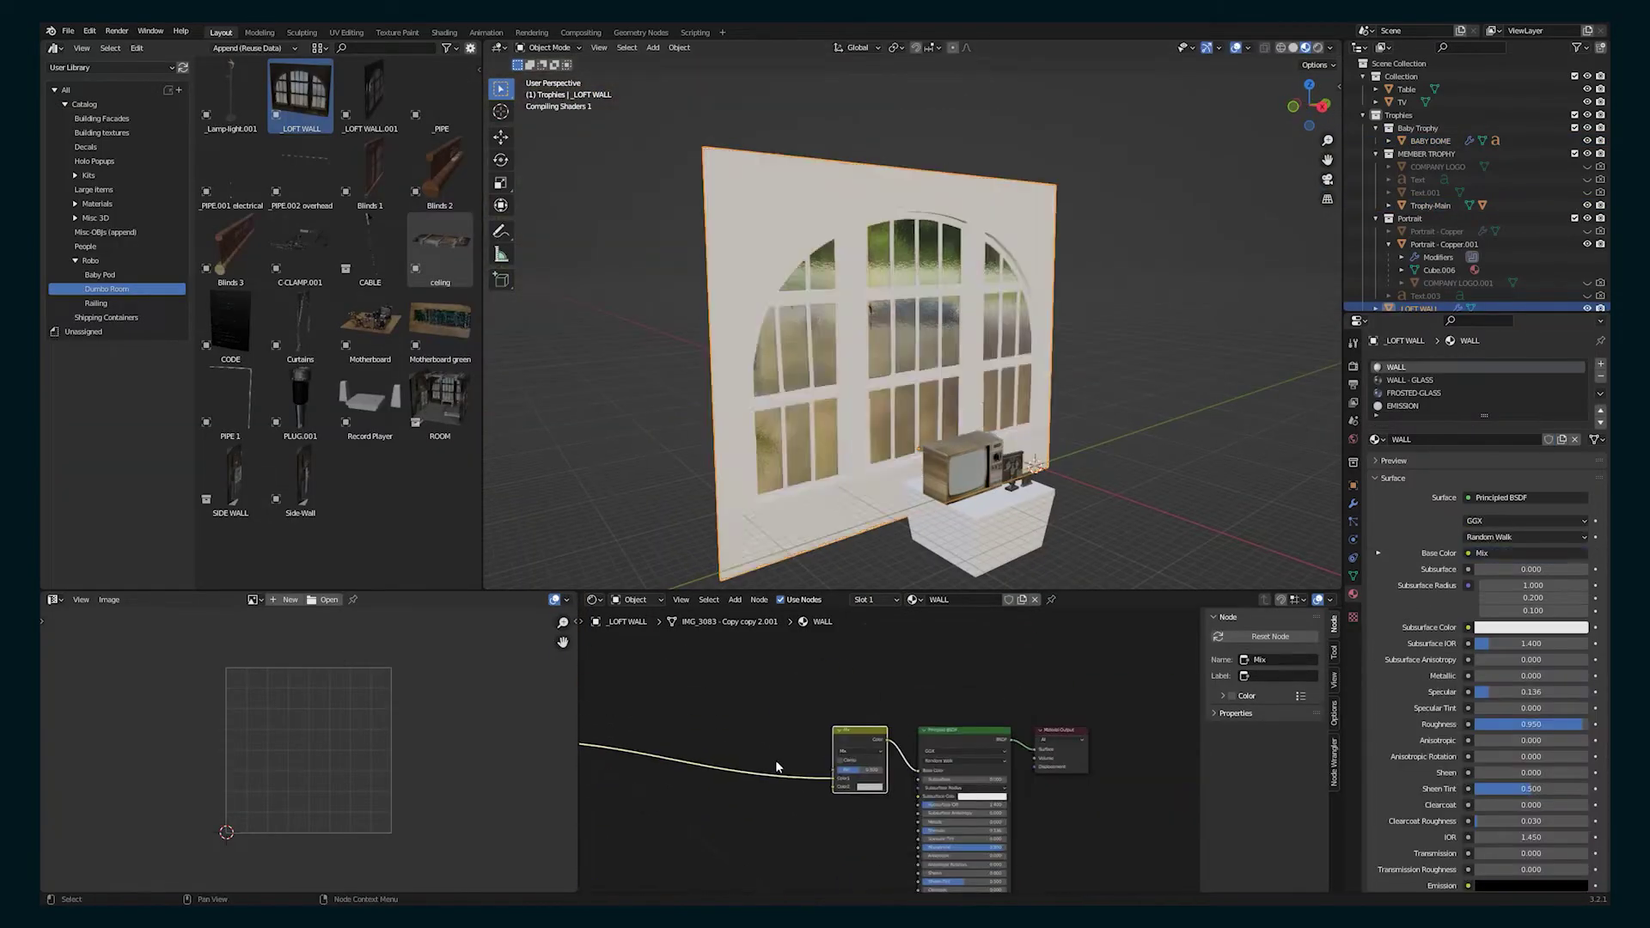
Try Multiply and Color Burn blending with different factors on the mix node of the loft wall's WALL material
{"action": "scroll", "coordinate": [847, 827], "scroll_direction": "up", "scroll_amount": 4}
{"action": "left_click_drag", "start_coordinate": [820, 735], "coordinate": [820, 751]}
{"action": "left_click", "coordinate": [870, 684]}
{"action": "left_click", "coordinate": [859, 628]}
{"action": "left_click_drag", "start_coordinate": [867, 719], "coordinate": [898, 718]}
{"action": "left_click", "coordinate": [832, 701]}
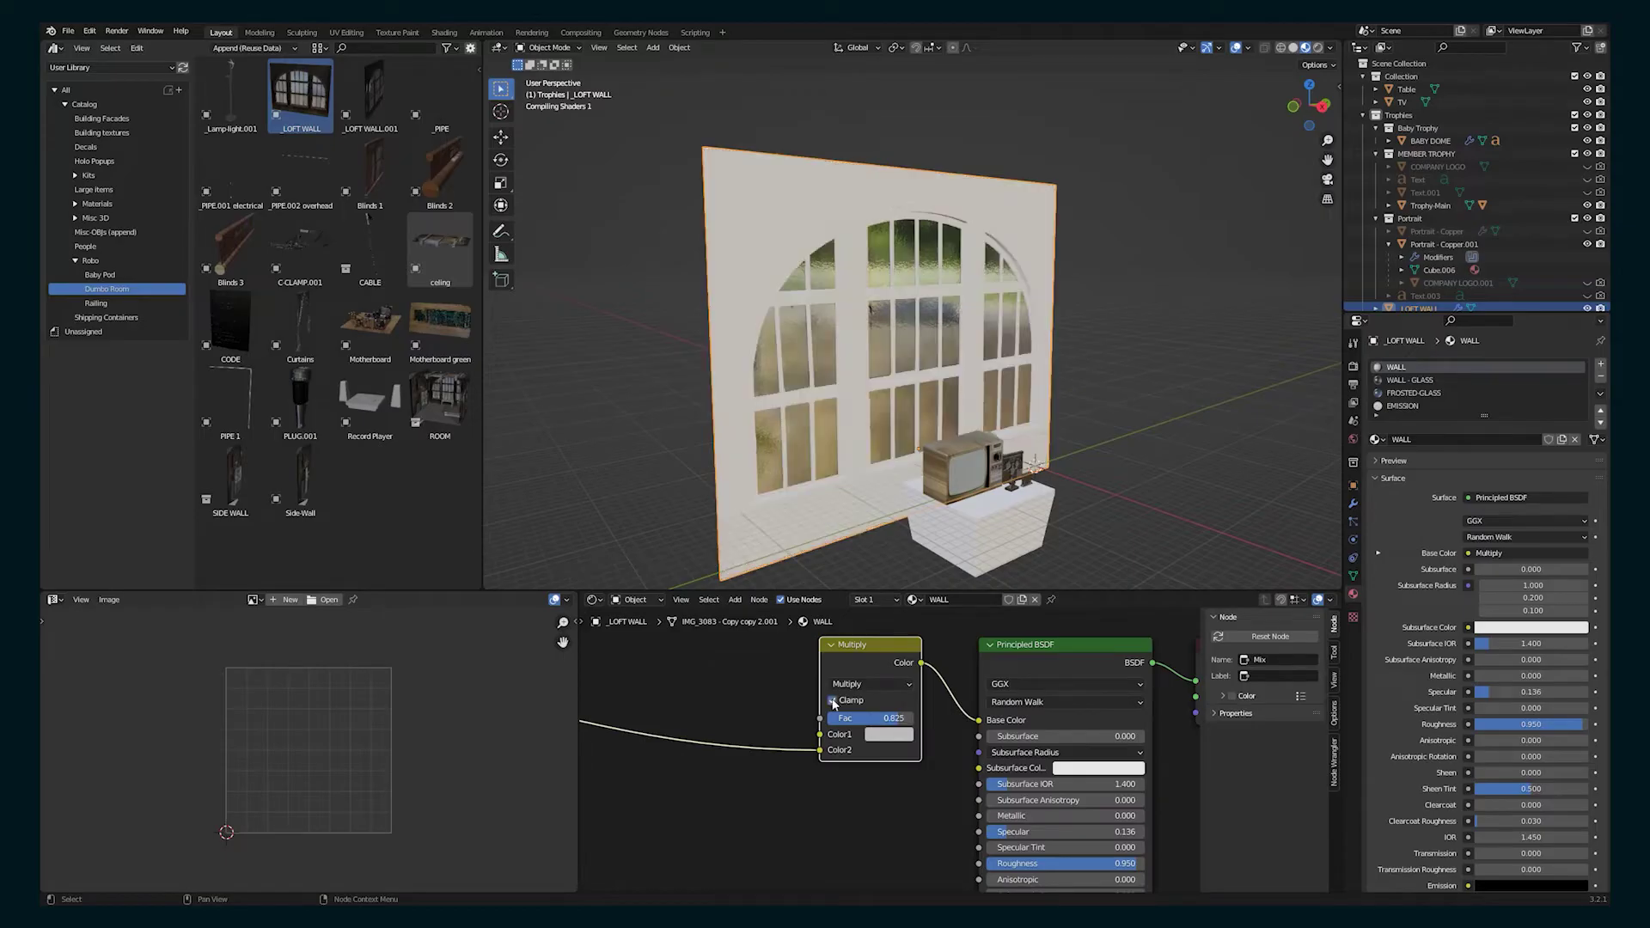
{"action": "left_click", "coordinate": [832, 700]}
{"action": "scroll", "coordinate": [847, 685], "scroll_direction": "up", "scroll_amount": 1, "text": "ctrl"}
{"action": "left_click", "coordinate": [858, 615]}
{"action": "left_click_drag", "start_coordinate": [898, 719], "coordinate": [862, 718]}
Connect the wall image texture directly to the Principled BSDF's Base Color and move the unused mix node out of the way
{"action": "left_click_drag", "start_coordinate": [820, 751], "coordinate": [979, 720]}
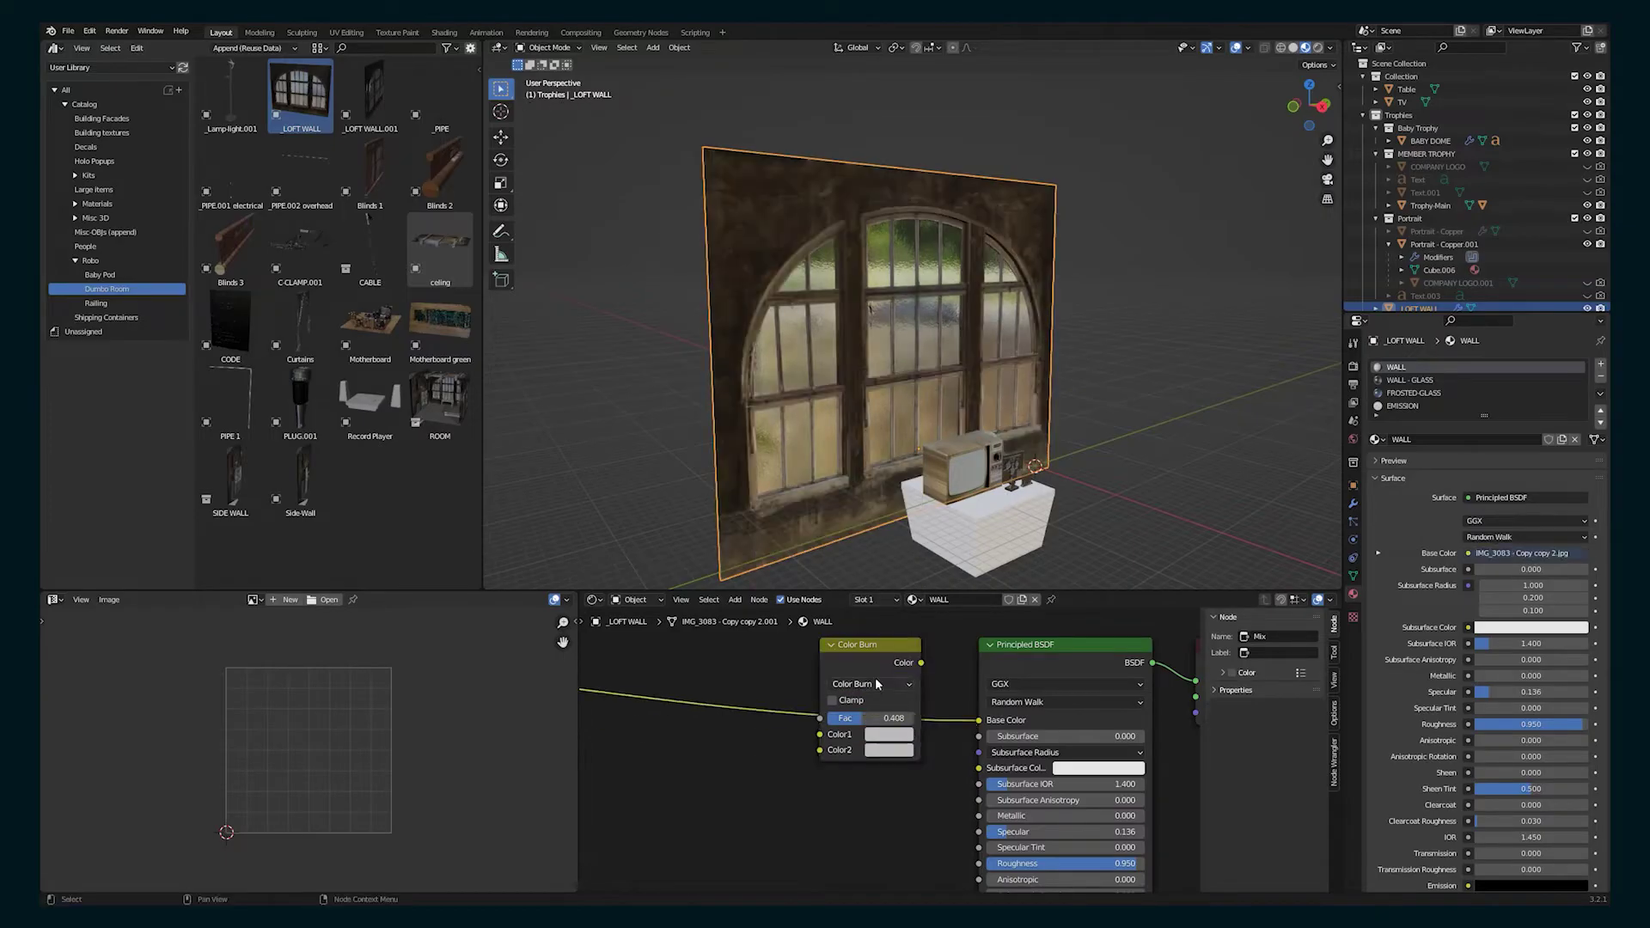
{"action": "scroll", "coordinate": [885, 748], "scroll_direction": "down", "scroll_amount": 3}
{"action": "left_click_drag", "start_coordinate": [865, 674], "coordinate": [836, 770]}
Duplicate the loft wall and rotate the copy 90 degrees about the Z axis
{"action": "scroll", "coordinate": [946, 369], "scroll_direction": "down", "scroll_amount": 2}
{"action": "middle_click_drag", "start_coordinate": [945, 369], "coordinate": [995, 404]}
{"action": "key", "text": "shift+d"}
{"action": "key", "text": "r"}
{"action": "key", "text": "z"}
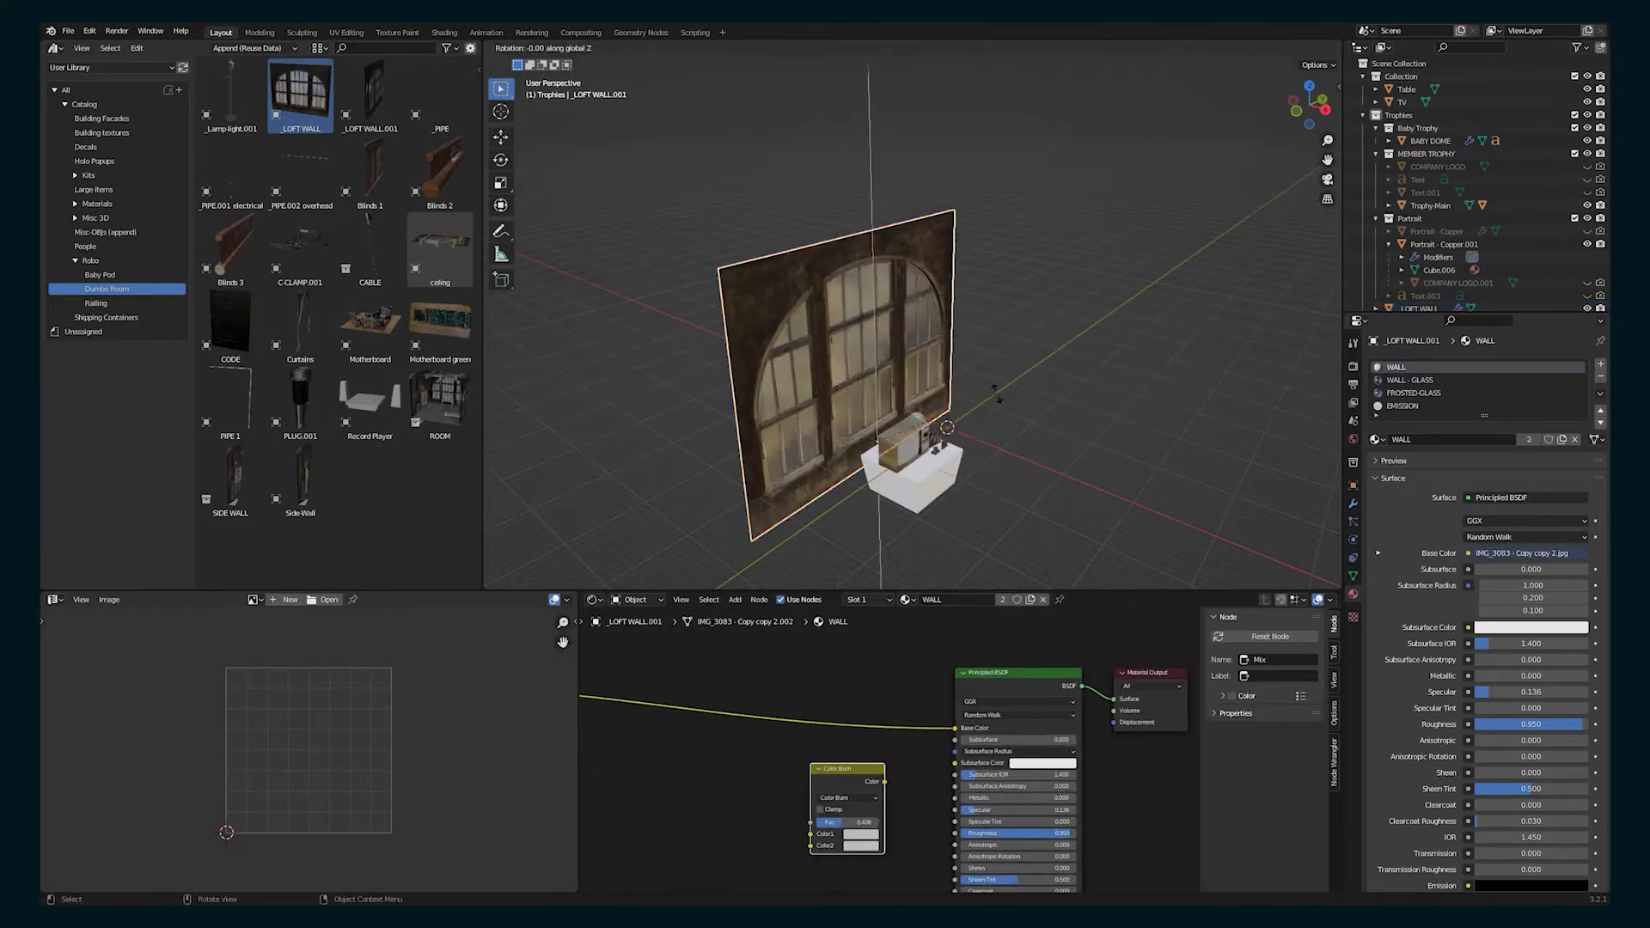
{"action": "key", "text": "9"}
{"action": "key", "text": "0"}
{"action": "key", "text": "Return"}
Move the rotated wall along X so it meets the original wall at a room corner
{"action": "key", "text": "g"}
{"action": "left_click", "coordinate": [1096, 369]}
{"action": "key", "text": "g"}
{"action": "key", "text": "x"}
{"action": "left_click", "coordinate": [1132, 385]}
Add an Array modifier to the duplicated loft wall to extend it by repetition
{"action": "scroll", "coordinate": [1133, 385], "scroll_direction": "down", "scroll_amount": 4}
{"action": "left_click", "coordinate": [1353, 504]}
{"action": "left_click", "coordinate": [1401, 363]}
{"action": "left_click", "coordinate": [1375, 399]}
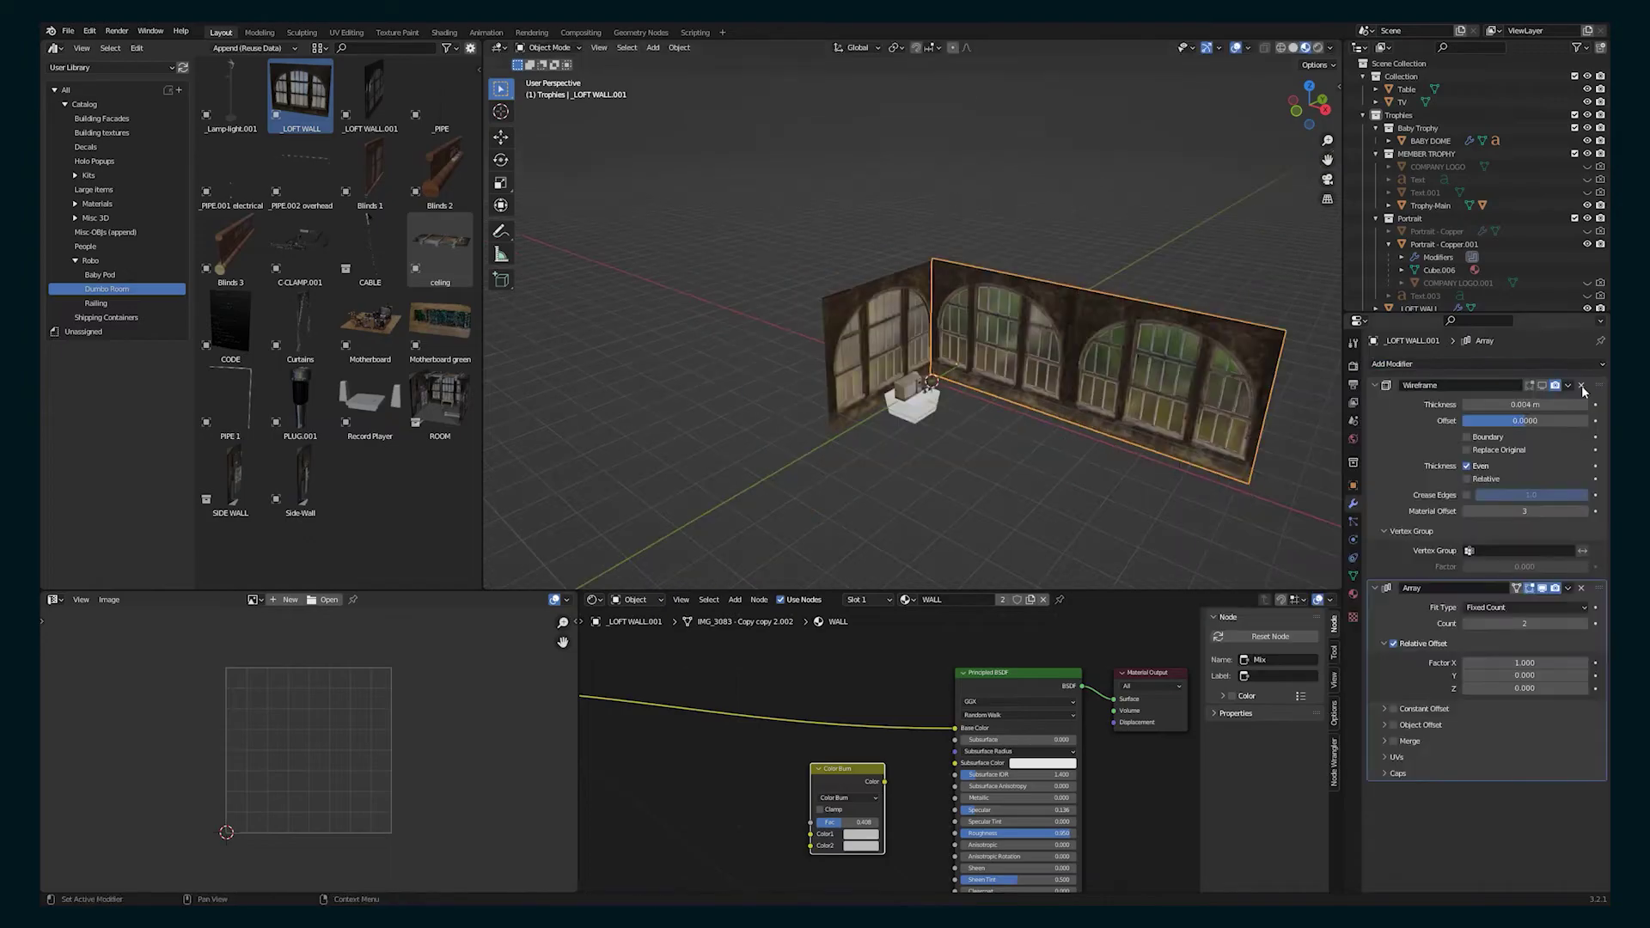
Remove the Wireframe modifier from the loft wall and save the file
{"action": "left_click", "coordinate": [885, 344]}
{"action": "left_click", "coordinate": [1583, 384]}
{"action": "key", "text": "ctrl+s"}
{"action": "left_click", "coordinate": [1352, 594]}
{"action": "scroll", "coordinate": [980, 391], "scroll_direction": "up", "scroll_amount": 5}
Add a plane scaled up as the room's floor and assign it the Dirty Concrete material from the asset library
{"action": "key", "text": "shift+a"}
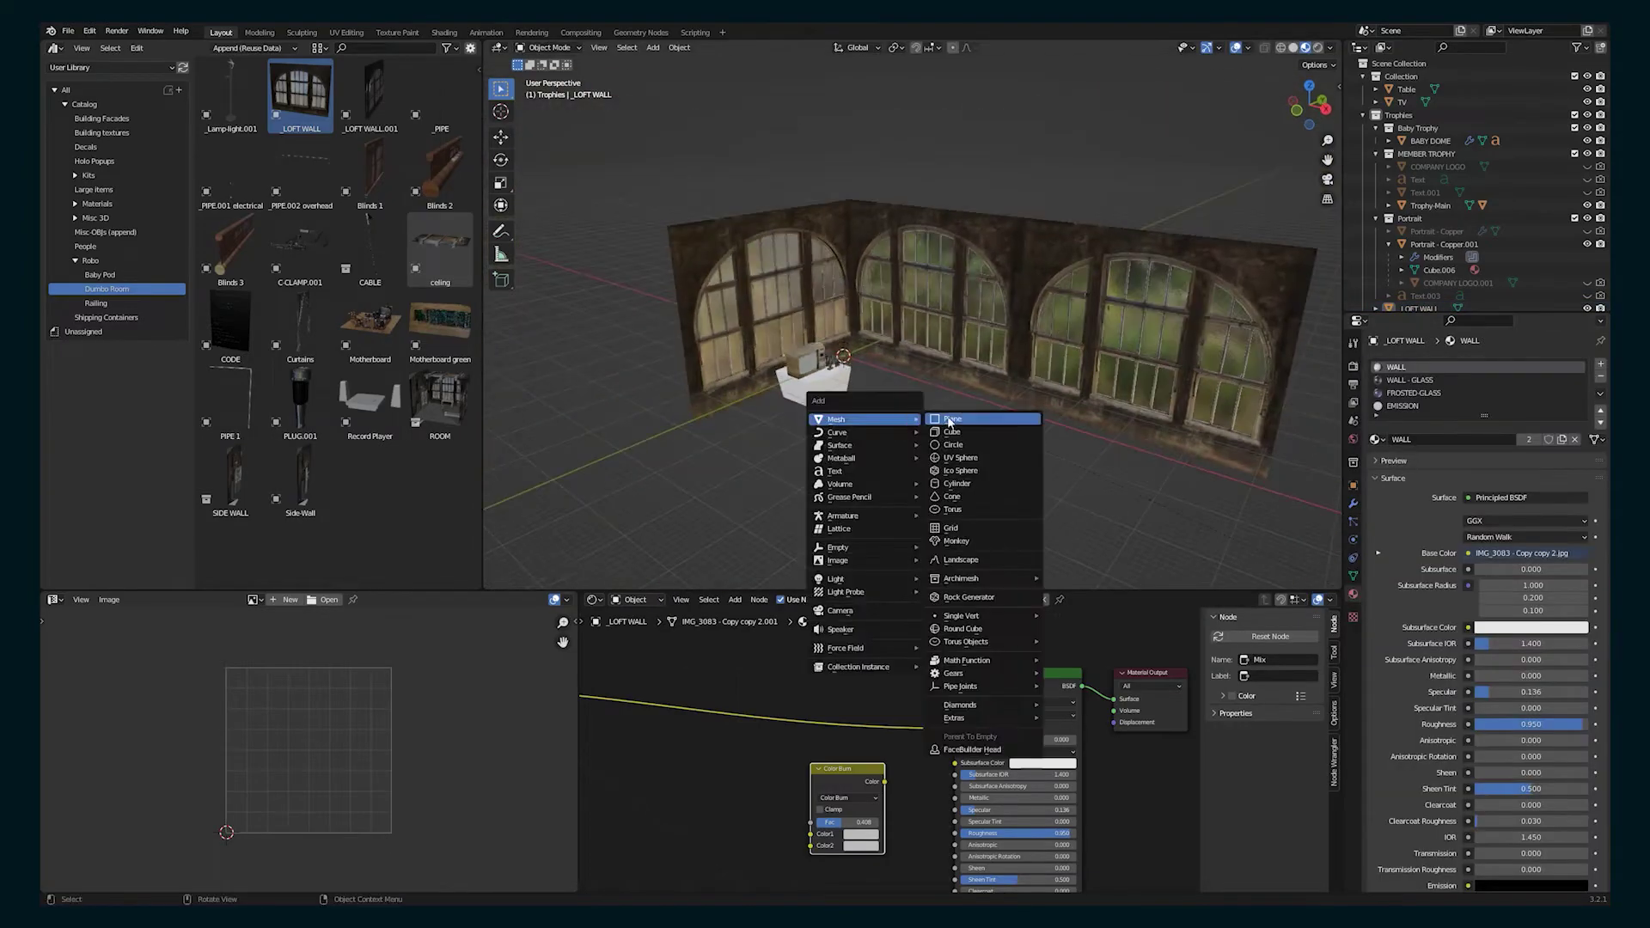
{"action": "left_click", "coordinate": [943, 420]}
{"action": "key", "text": "s"}
{"action": "left_click", "coordinate": [827, 216]}
{"action": "left_click", "coordinate": [97, 203]}
{"action": "left_click_drag", "start_coordinate": [300, 95], "coordinate": [821, 410]}
Move the floor plane along Z to the base of the walls and stretch it along X
{"action": "key", "text": "KP_1"}
{"action": "key", "text": "g"}
{"action": "key", "text": "z"}
{"action": "left_click", "coordinate": [1053, 387]}
{"action": "key", "text": "s"}
{"action": "key", "text": "x"}
{"action": "middle_click_drag", "start_coordinate": [1053, 387], "coordinate": [917, 391]}
{"action": "left_click", "coordinate": [1237, 493]}
Slide the floor along X to line up with the walls and save the file
{"action": "key", "text": "KP_1"}
{"action": "key", "text": "g"}
{"action": "key", "text": "x"}
{"action": "left_click", "coordinate": [1208, 446]}
{"action": "scroll", "coordinate": [917, 390], "scroll_direction": "up", "scroll_amount": 5}
{"action": "key", "text": "ctrl+s"}
Add a camera to the scene and move it in front of the TV
{"action": "scroll", "coordinate": [917, 390], "scroll_direction": "down", "scroll_amount": 5}
{"action": "key", "text": "shift+a"}
{"action": "left_click", "coordinate": [641, 591]}
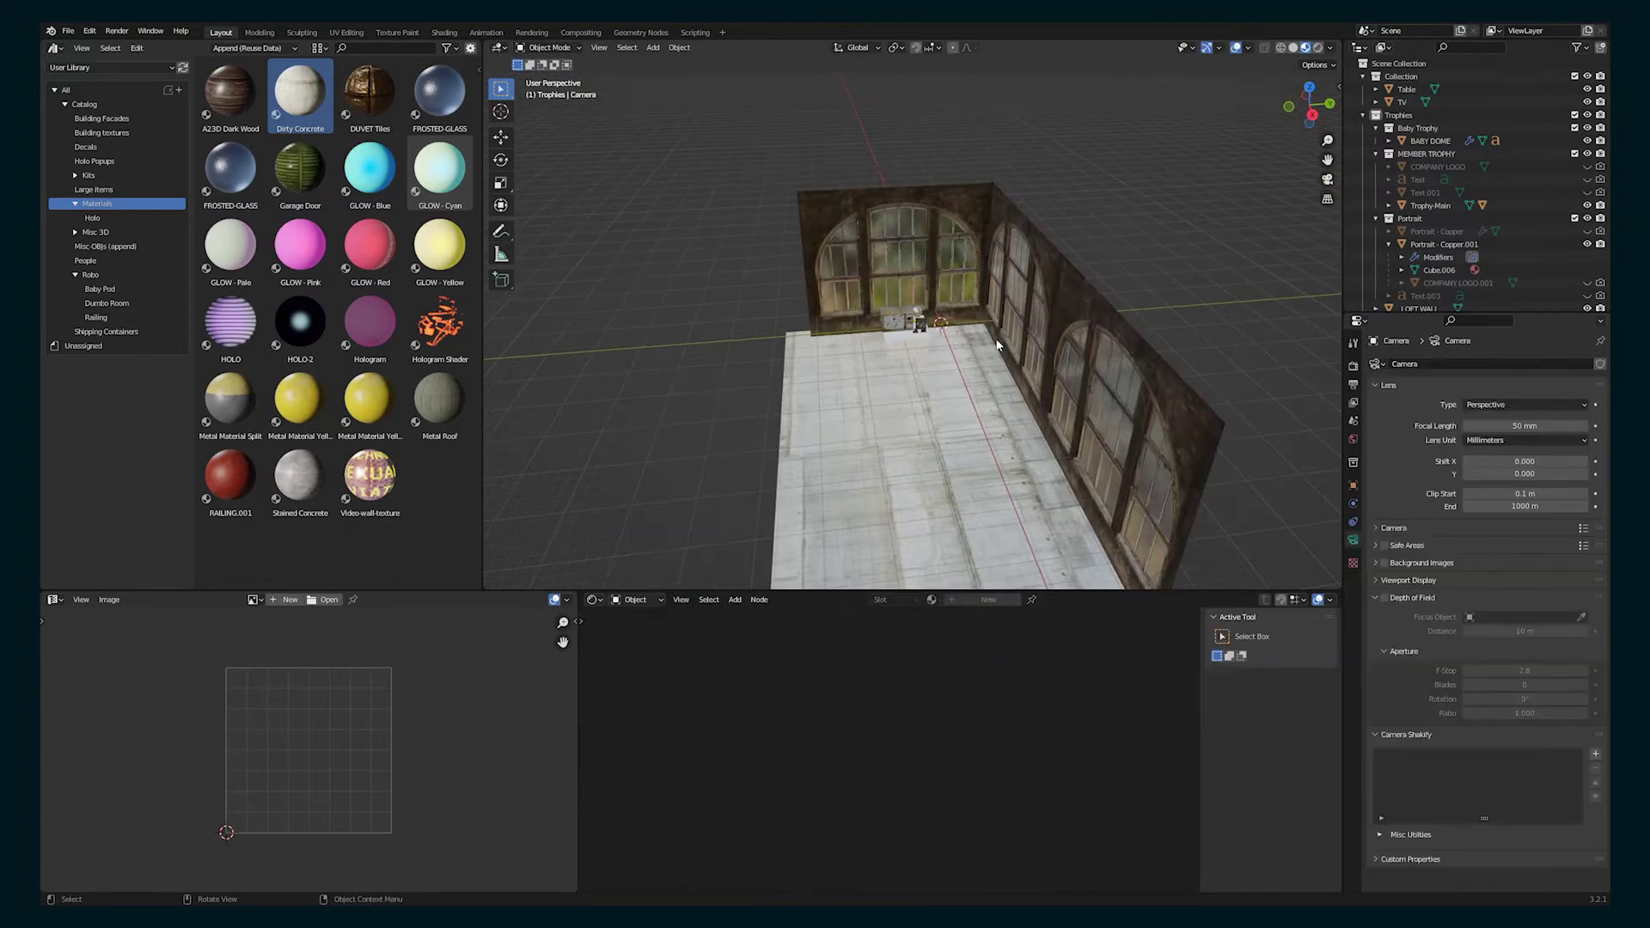
{"action": "key", "text": "g"}
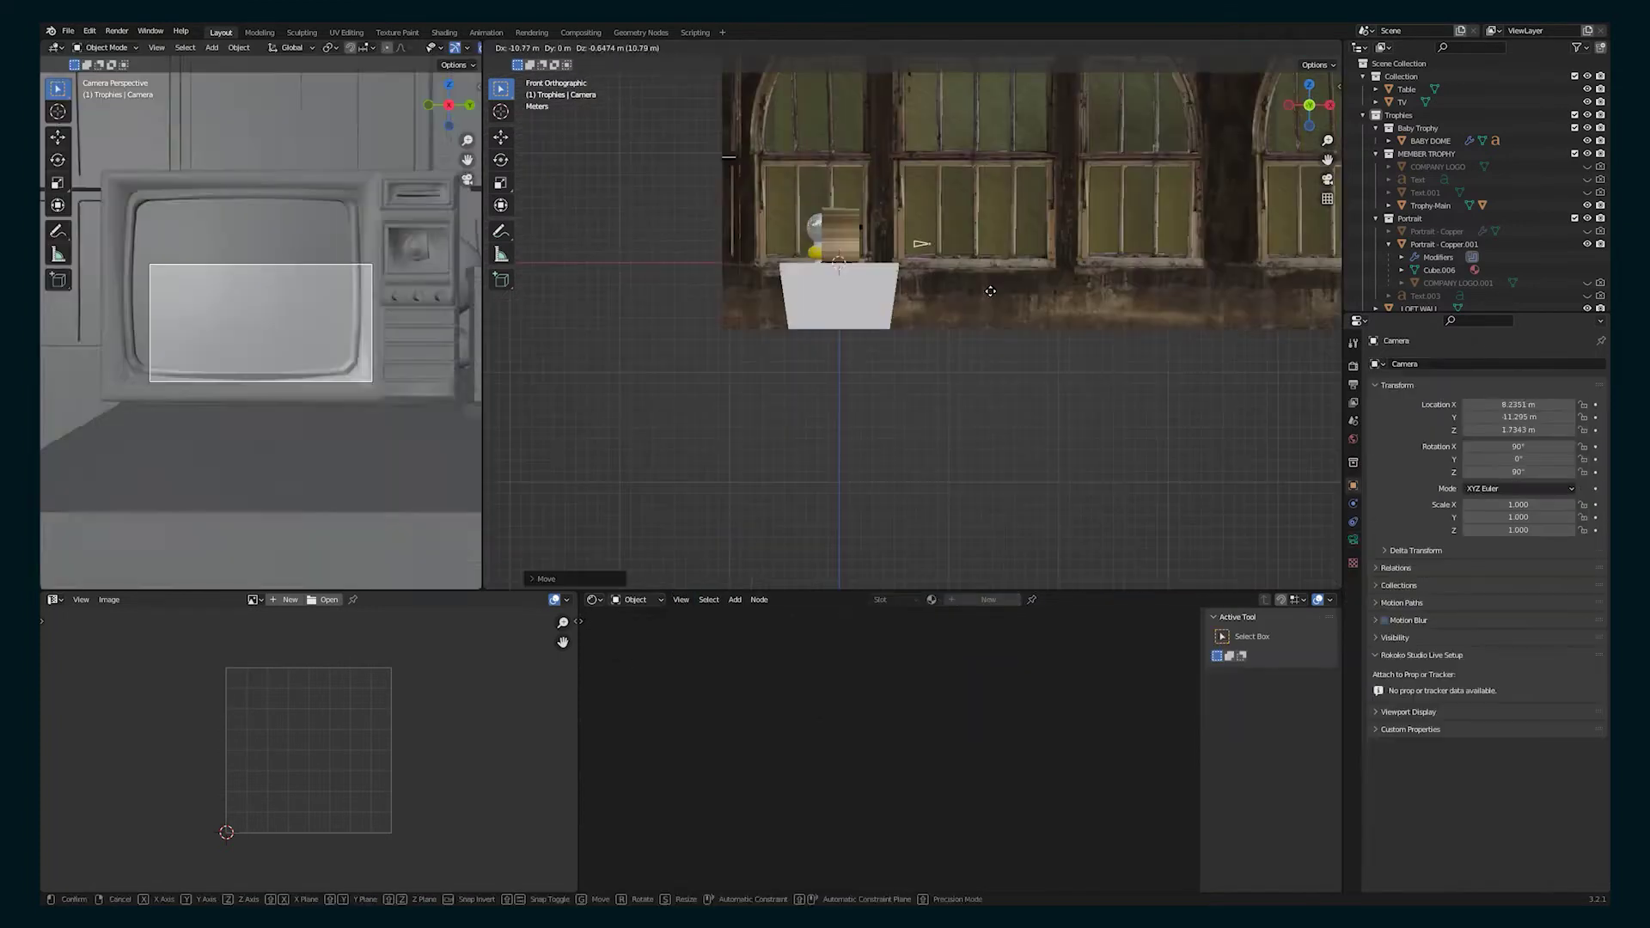
Fine-tune the camera's position to frame the TV screen closely and keyframe its location at frame 1
{"action": "left_click", "coordinate": [1363, 422]}
{"action": "left_click_drag", "start_coordinate": [1513, 404], "coordinate": [1571, 404]}
{"action": "left_click", "coordinate": [1354, 385]}
{"action": "left_click", "coordinate": [1354, 366]}
{"action": "left_click", "coordinate": [1353, 485]}
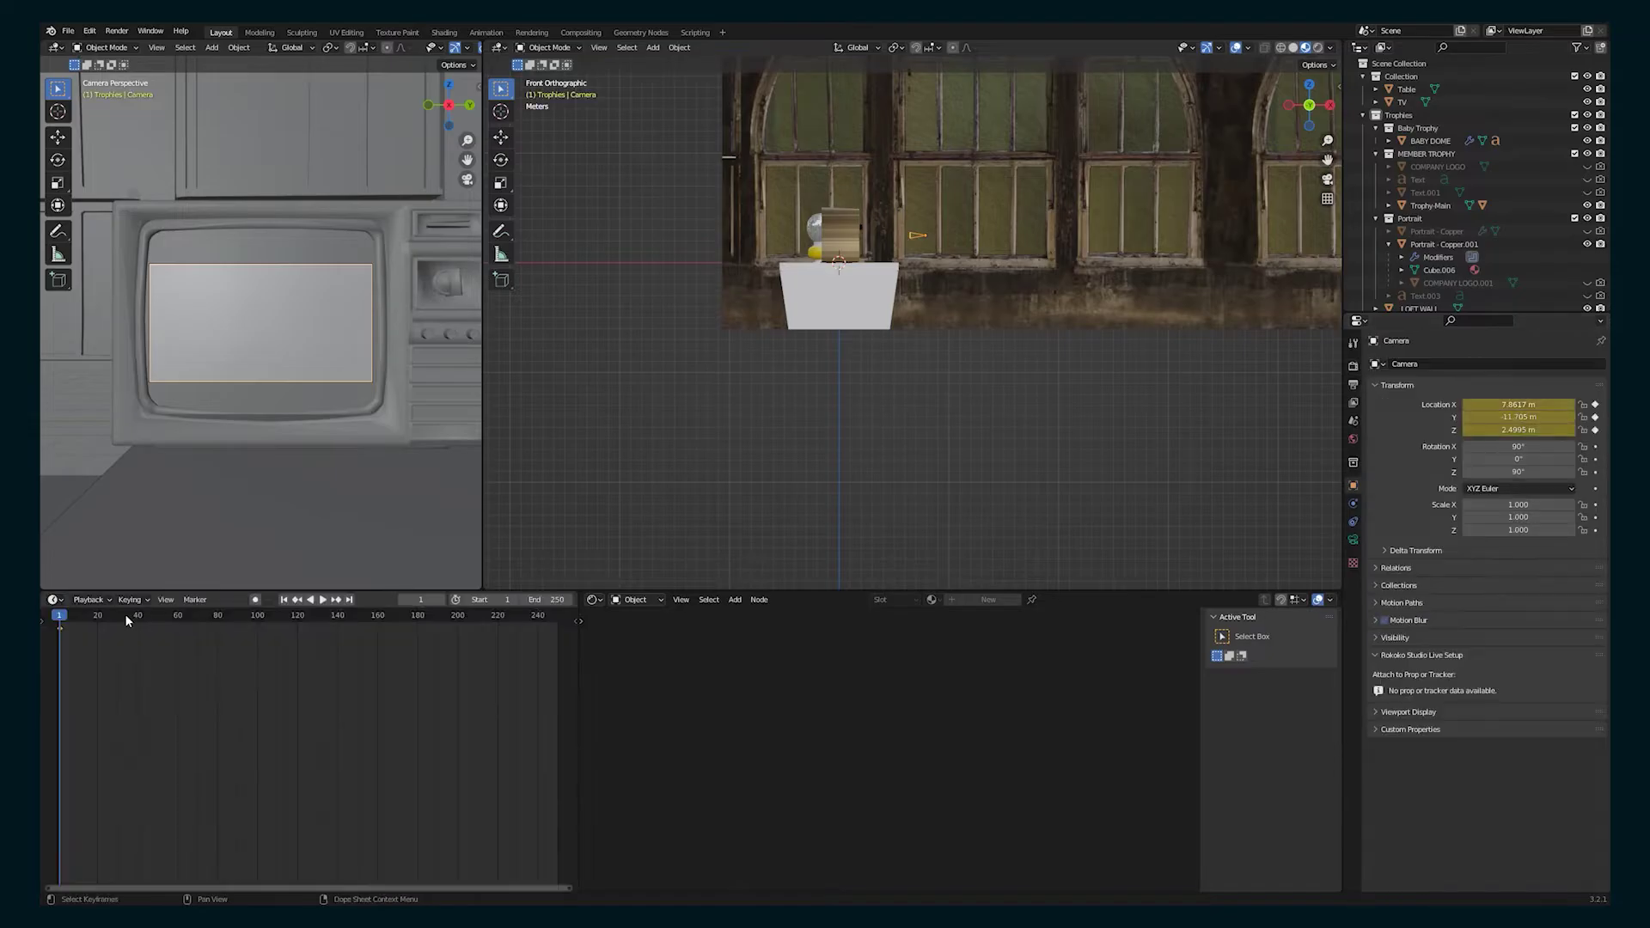
At frame 161, pull the camera back along X to about 29.8 m, turn it slightly about Z, and preview the animation
{"action": "key", "text": "g"}
{"action": "key", "text": "x"}
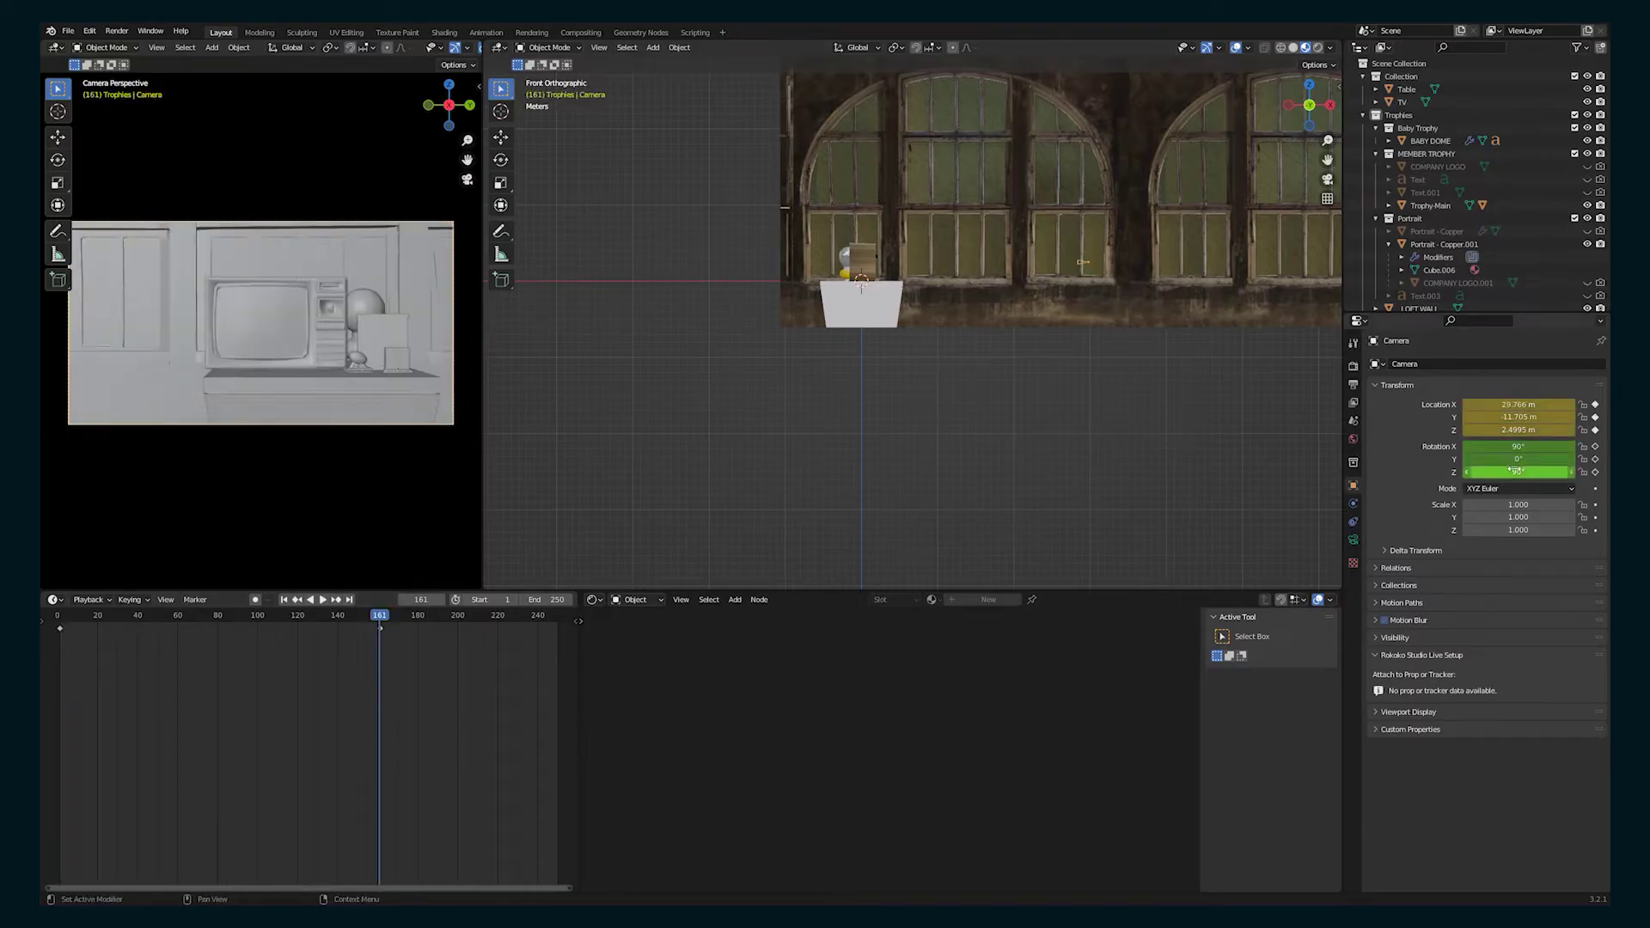
{"action": "left_click_drag", "start_coordinate": [1490, 471], "coordinate": [1471, 471]}
{"action": "left_click", "coordinate": [58, 615]}
{"action": "key", "text": "space"}
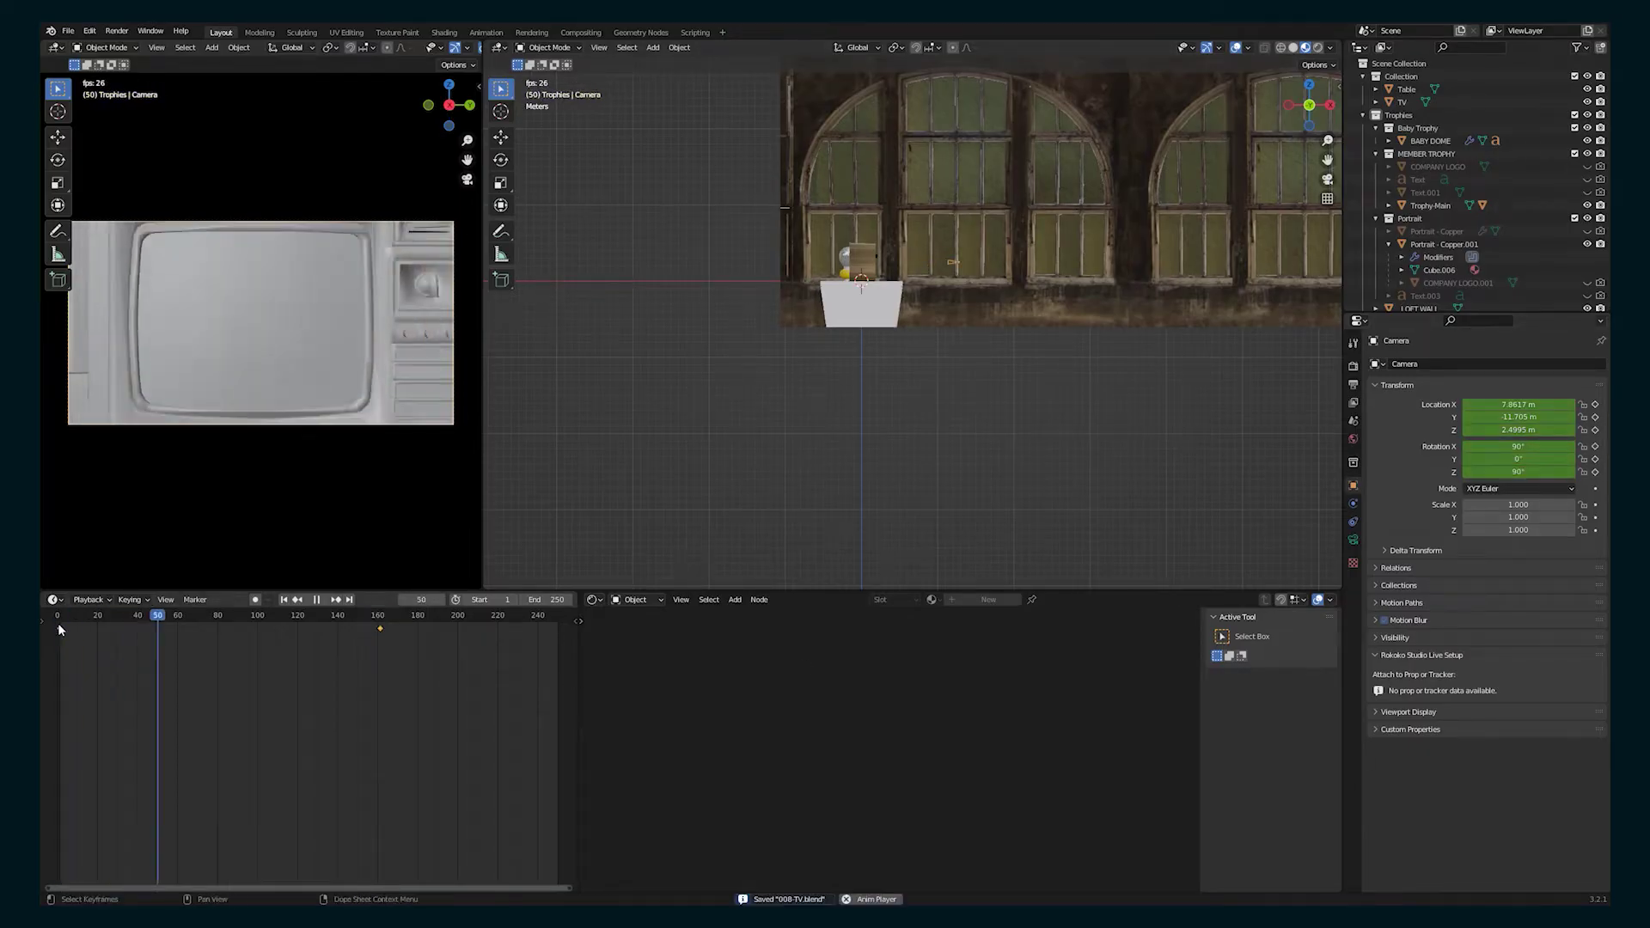
{"action": "key", "text": "space"}
Shift the camera's end keyframe to a later frame to slow the pull-back, and return to the start of the timeline
{"action": "scroll", "coordinate": [514, 711], "scroll_direction": "down", "scroll_amount": 2}
{"action": "left_click_drag", "start_coordinate": [357, 628], "coordinate": [478, 629]}
{"action": "left_click", "coordinate": [139, 616]}
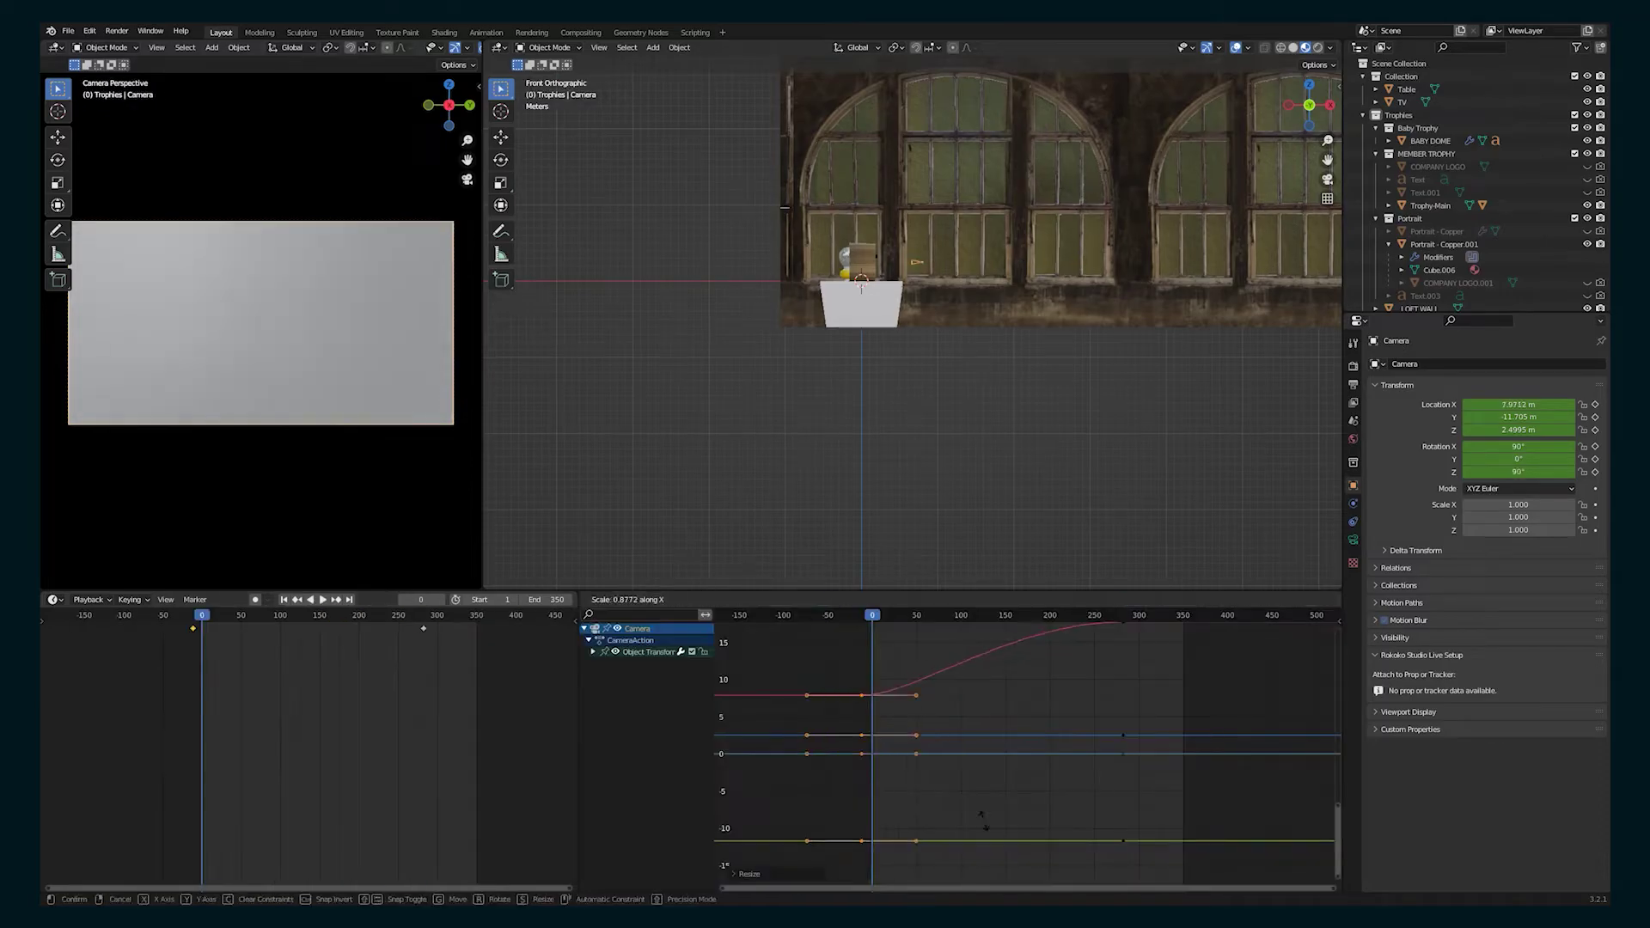
Shorten the handles of the camera's starting keyframes in the Graph Editor and adjust their position at the start
{"action": "left_click", "coordinate": [910, 781]}
{"action": "key", "text": "g"}
{"action": "left_click", "coordinate": [919, 782]}
Play back the camera move from the start and switch the camera view to Material Preview shading
{"action": "left_click", "coordinate": [198, 617]}
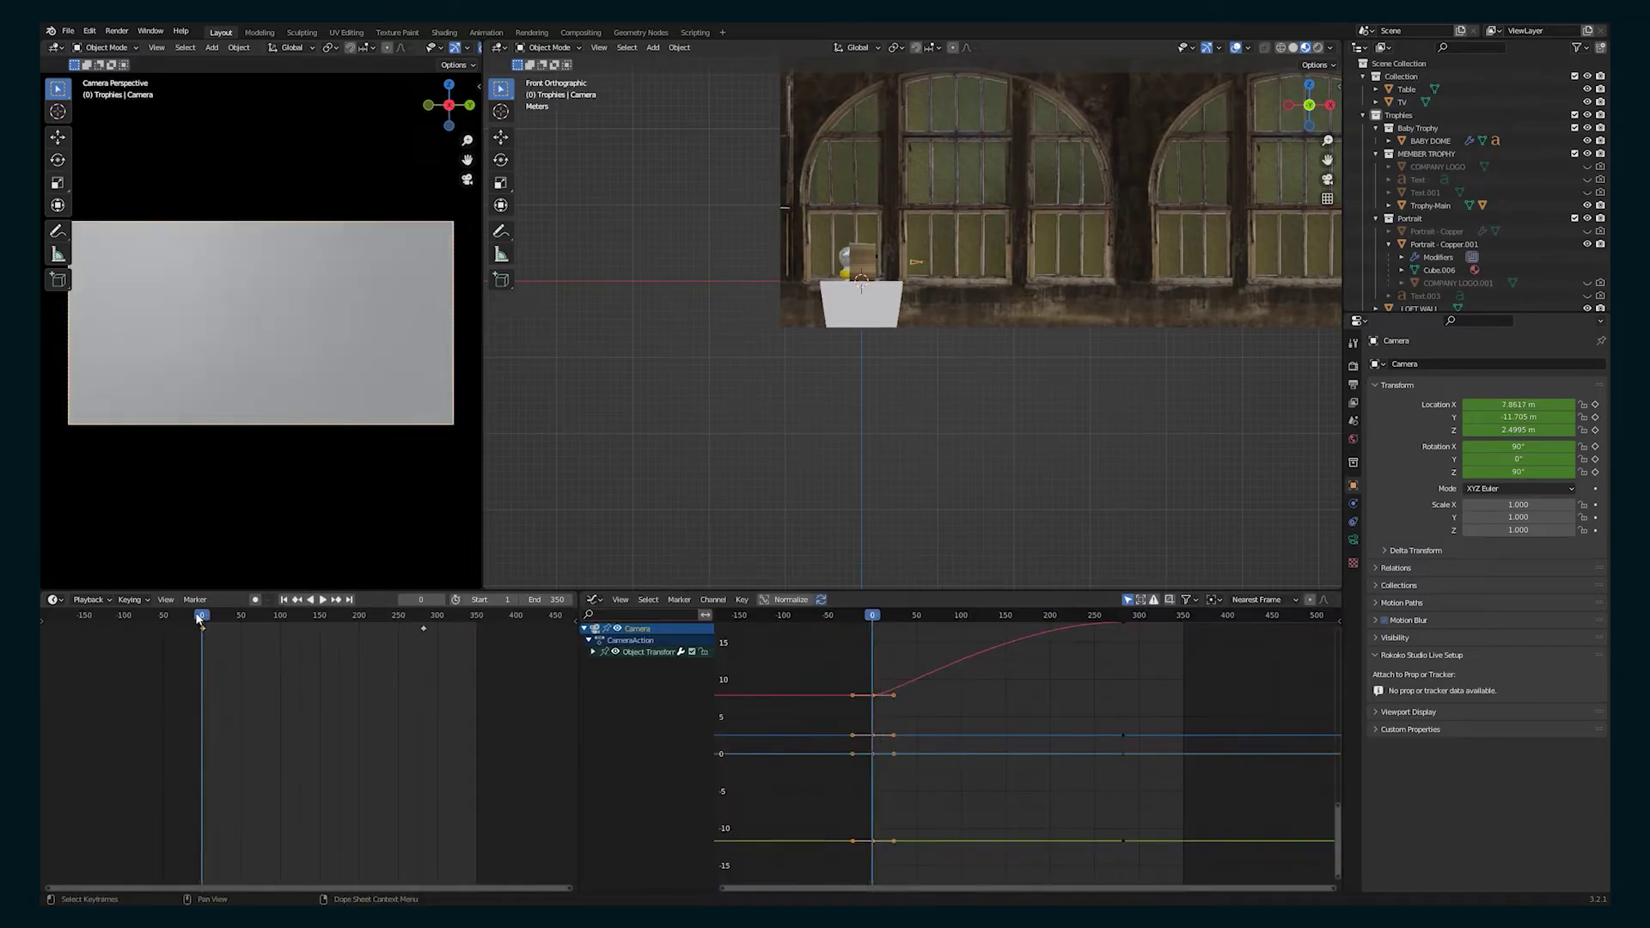
{"action": "key", "text": "space"}
{"action": "key", "text": "space"}
{"action": "scroll", "coordinate": [425, 50], "scroll_direction": "down", "scroll_amount": 5}
{"action": "left_click", "coordinate": [445, 48]}
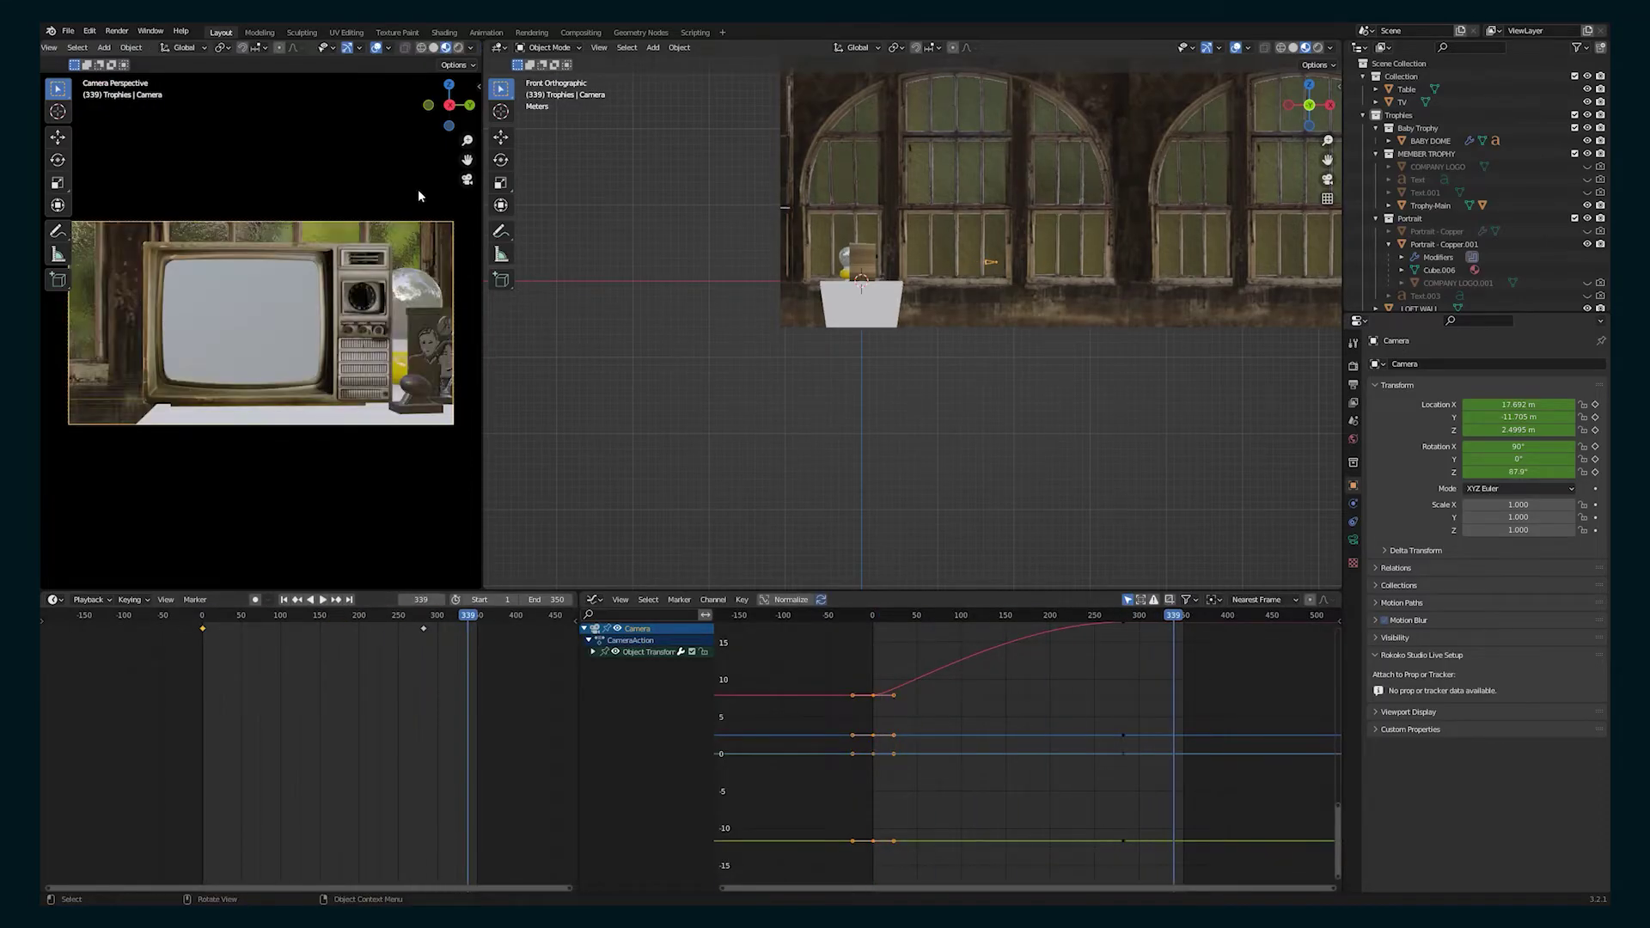
Move the lamp, dome, portrait and trophy group about 11 m along Y to the other side of the TV
{"action": "middle_click_drag", "start_coordinate": [1204, 326], "coordinate": [1024, 409]}
{"action": "scroll", "coordinate": [1024, 409], "scroll_direction": "up", "scroll_amount": 4}
{"action": "left_click", "coordinate": [1025, 409]}
{"action": "key", "text": "g"}
{"action": "key", "text": "y"}
{"action": "left_click", "coordinate": [914, 392]}
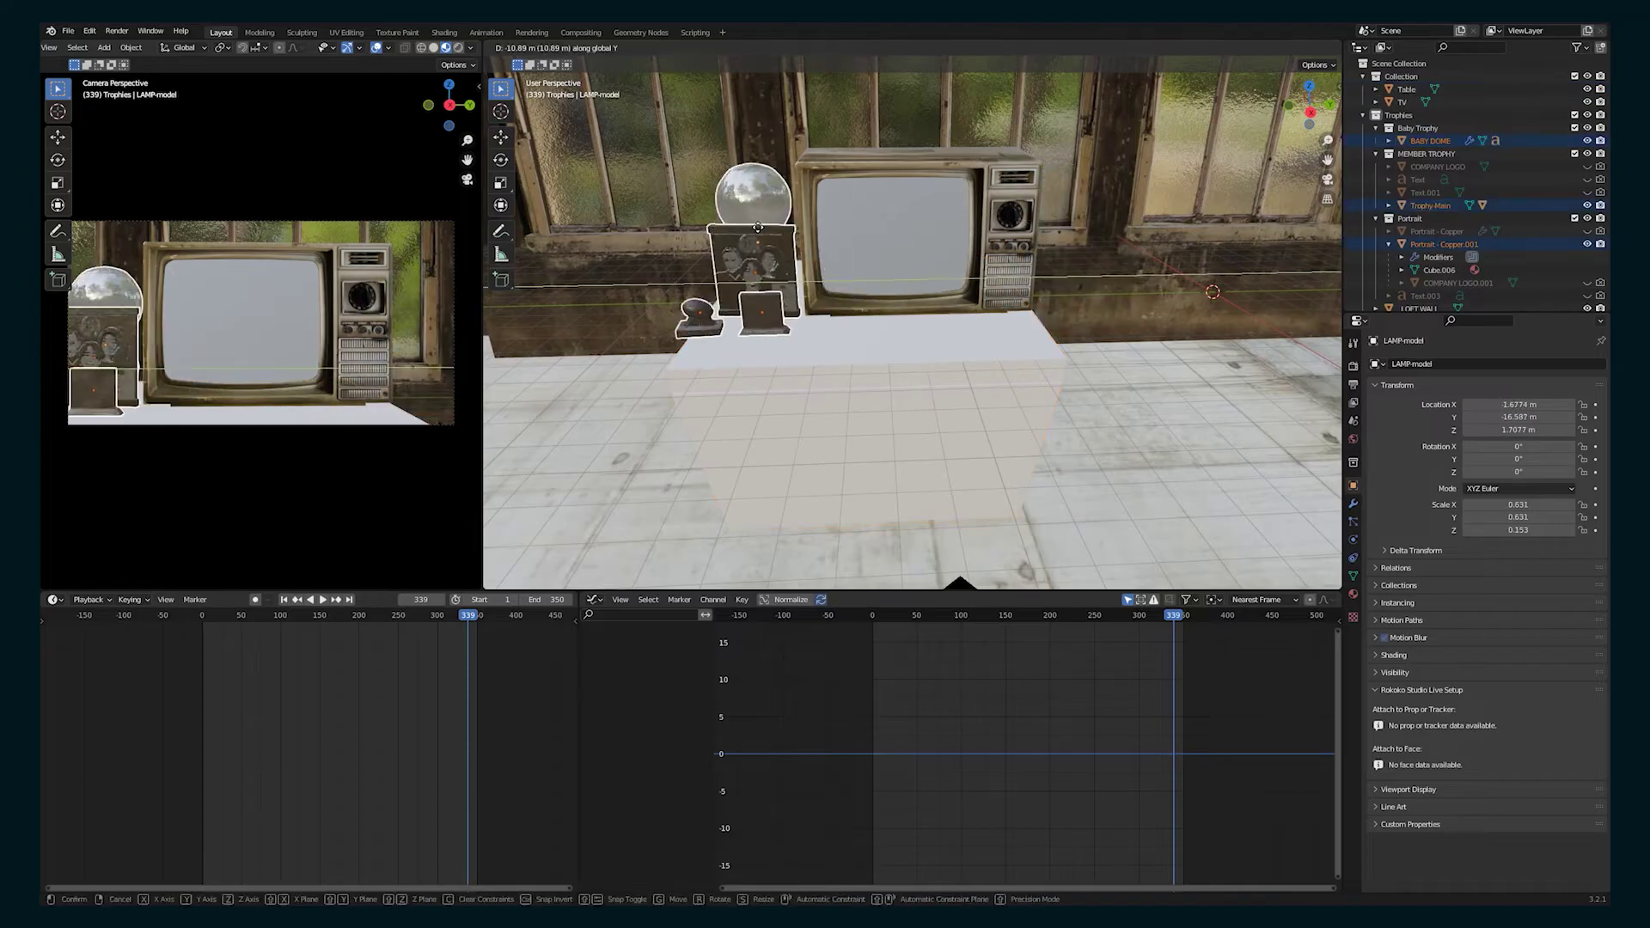
Frame the moved props and shift the small Trophy-Main plaque slightly along Y toward the TV
{"action": "key", "text": "KP_Decimal"}
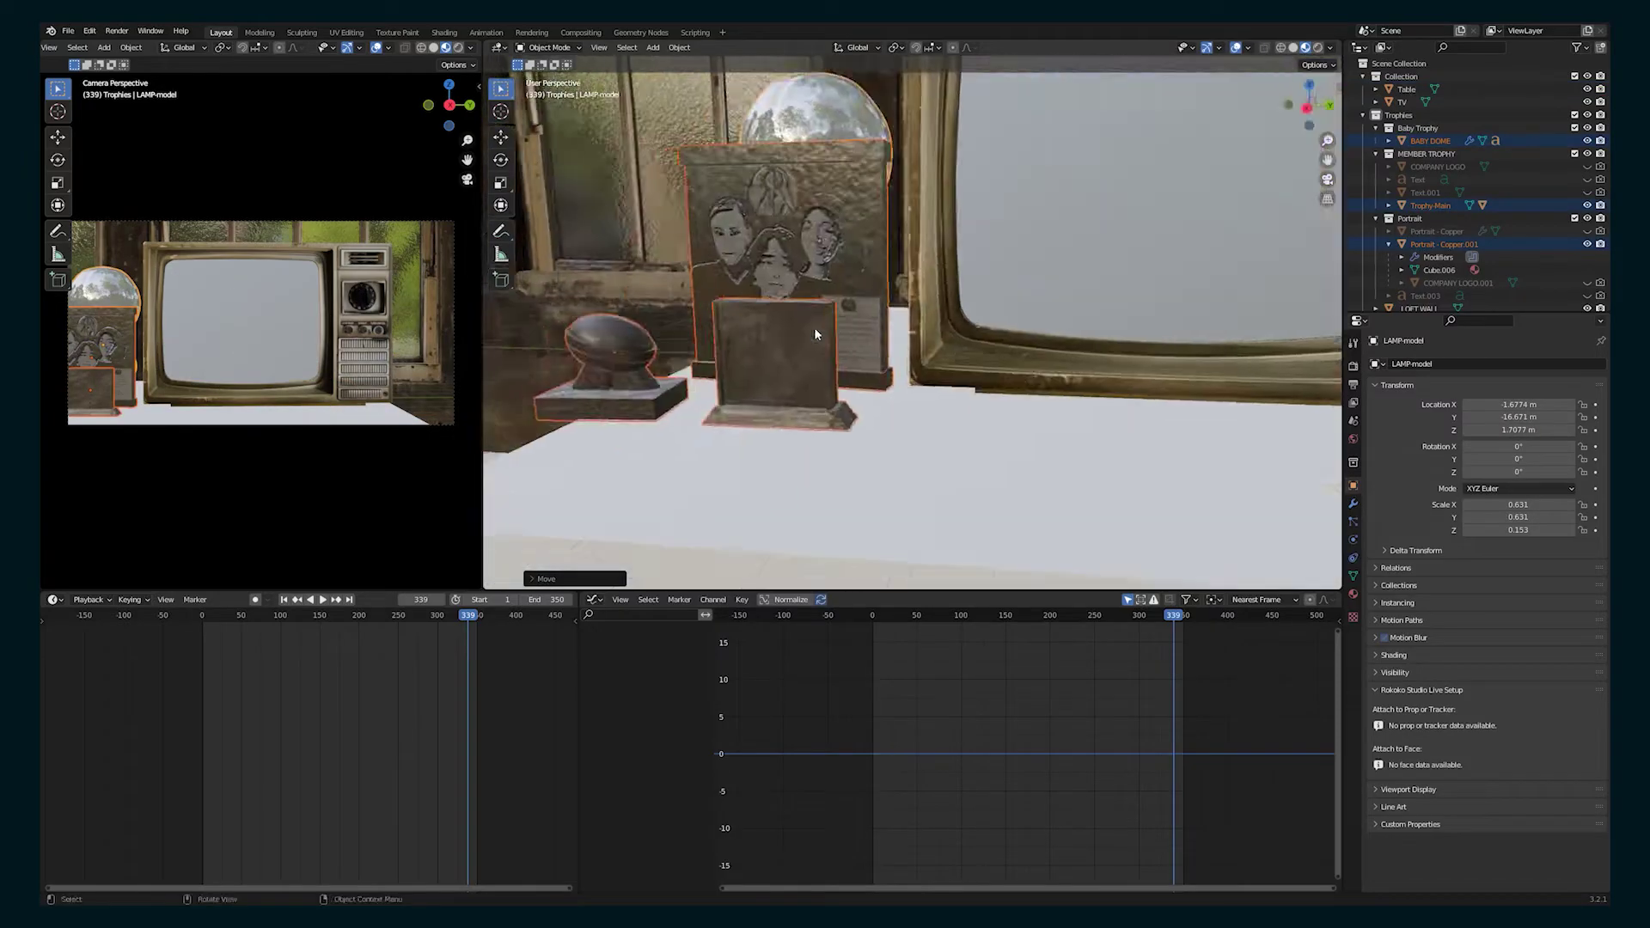
{"action": "left_click", "coordinate": [815, 334]}
{"action": "scroll", "coordinate": [814, 334], "scroll_direction": "down", "scroll_amount": 2}
{"action": "key", "text": "g"}
{"action": "key", "text": "y"}
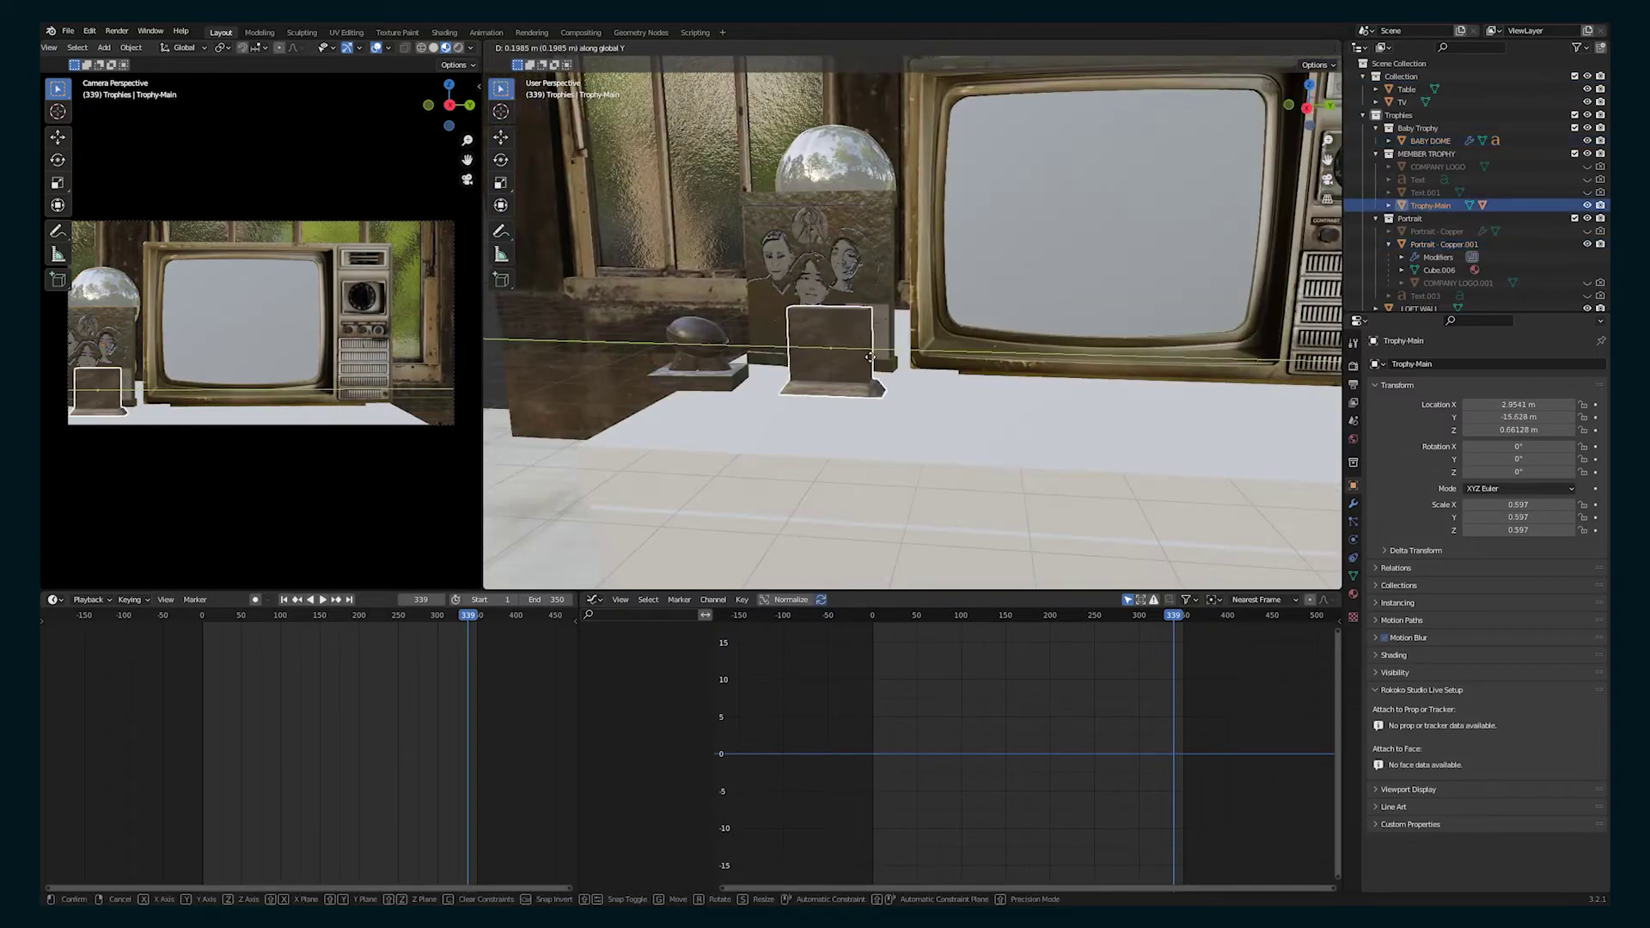
{"action": "left_click", "coordinate": [865, 429]}
Move the portrait plaque along X to adjust its depth beside the TV
{"action": "scroll", "coordinate": [865, 428], "scroll_direction": "down", "scroll_amount": 3}
{"action": "left_click", "coordinate": [827, 262]}
{"action": "key", "text": "g"}
{"action": "key", "text": "x"}
{"action": "left_click", "coordinate": [780, 294]}
In side view, move BABY DOME and Trophy-Main together up above the TV
{"action": "middle_click_drag", "start_coordinate": [779, 295], "coordinate": [1082, 378]}
{"action": "key", "text": "KP_3"}
{"action": "left_click", "coordinate": [928, 142]}
{"action": "scroll", "coordinate": [894, 343], "scroll_direction": "up", "scroll_amount": 2}
{"action": "left_click", "coordinate": [851, 137], "text": "shift"}
{"action": "key", "text": "g"}
{"action": "left_click", "coordinate": [806, 220]}
{"action": "key", "text": "KP_3"}
Move BABY DOME and Trophy-Main along X over the TV and adjust their height so they rest on top
{"action": "key", "text": "KP_Decimal"}
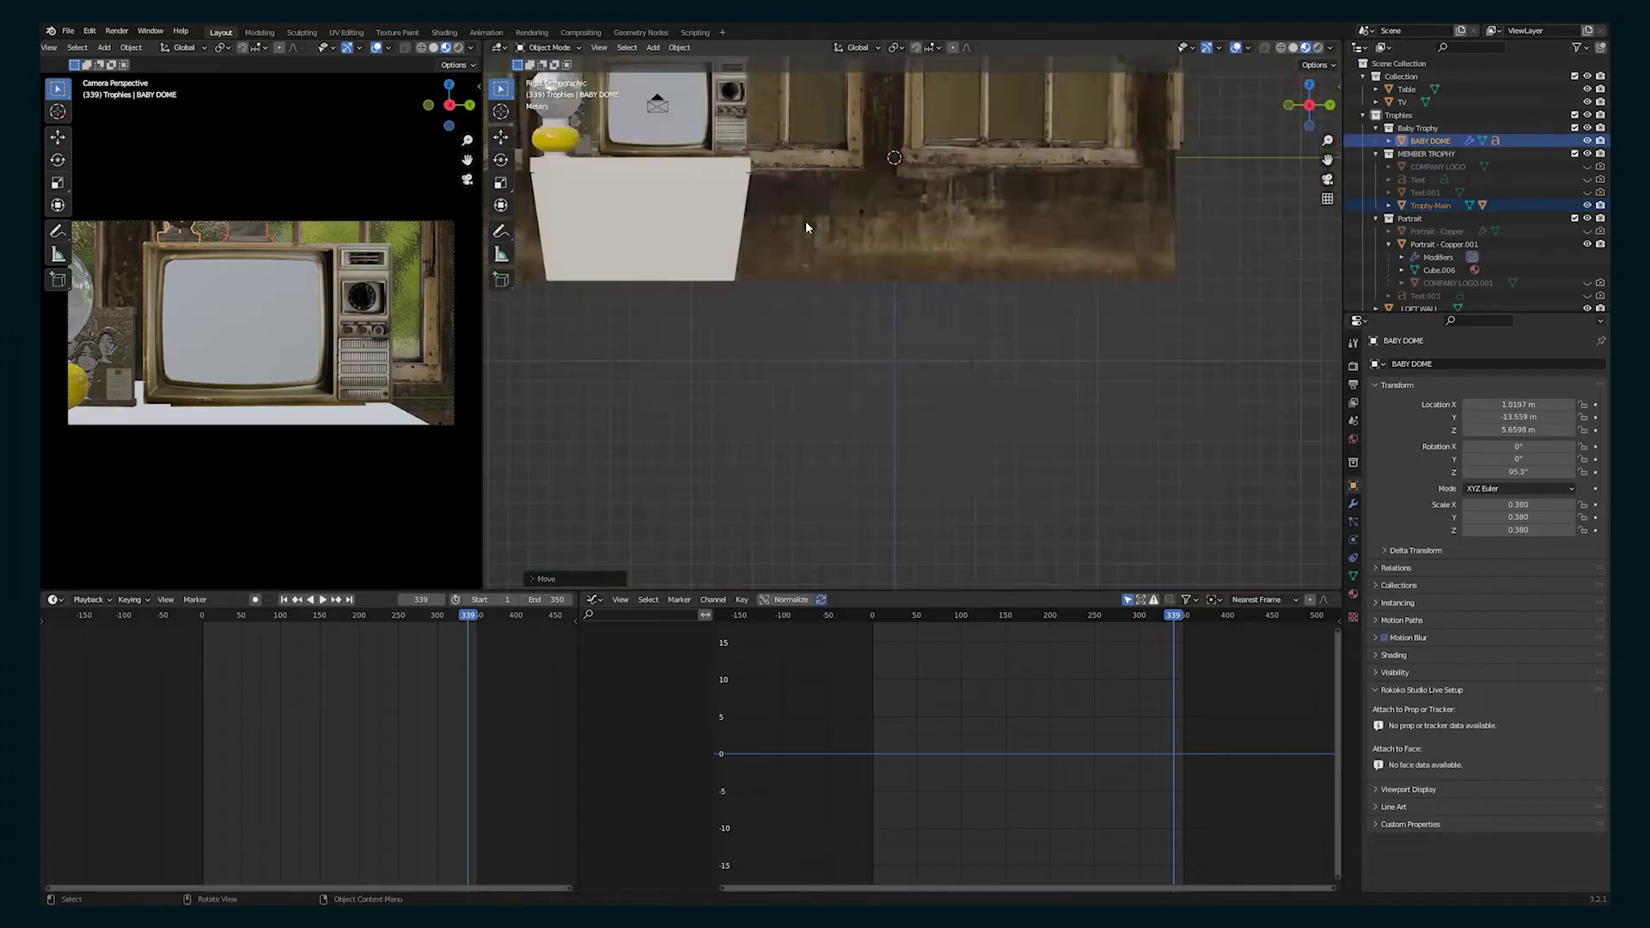
{"action": "key", "text": "g"}
{"action": "key", "text": "x"}
{"action": "middle_click_drag", "start_coordinate": [986, 294], "coordinate": [1046, 241]}
{"action": "left_click", "coordinate": [1083, 257]}
{"action": "left_click", "coordinate": [1045, 181]}
{"action": "key", "text": "g"}
{"action": "key", "text": "z"}
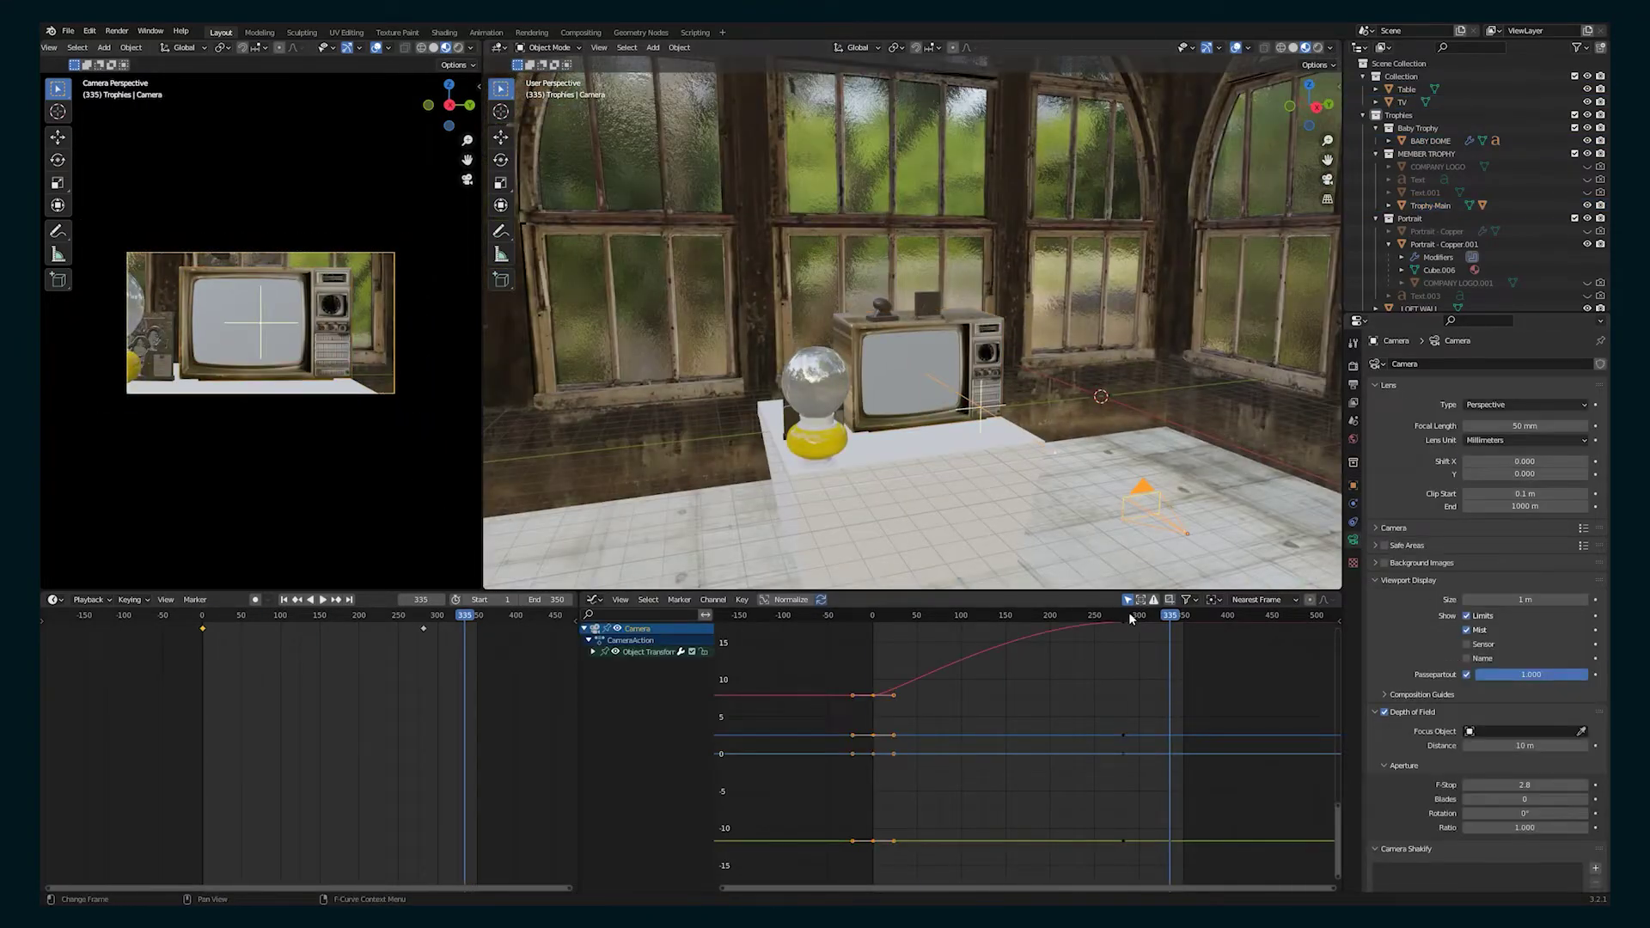
Keyframe the camera's depth-of-field focus distance, starting at 6.2 m, to follow the pull-back, and play the animation
{"action": "left_click_drag", "start_coordinate": [1524, 745], "coordinate": [1474, 745]}
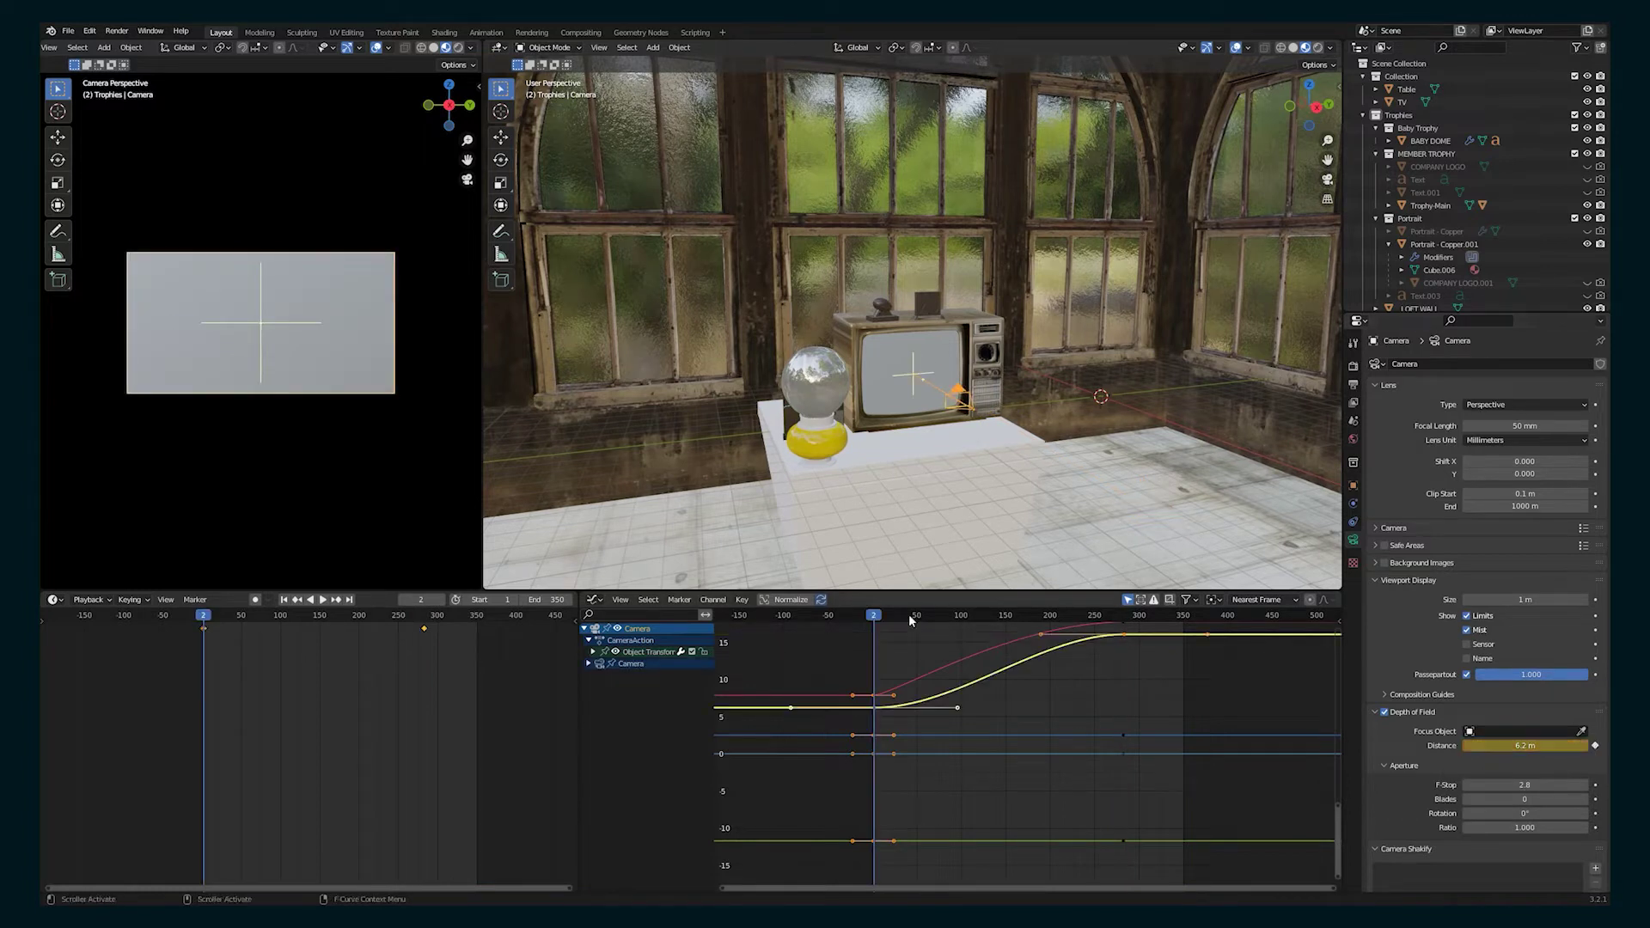
{"action": "key", "text": "space"}
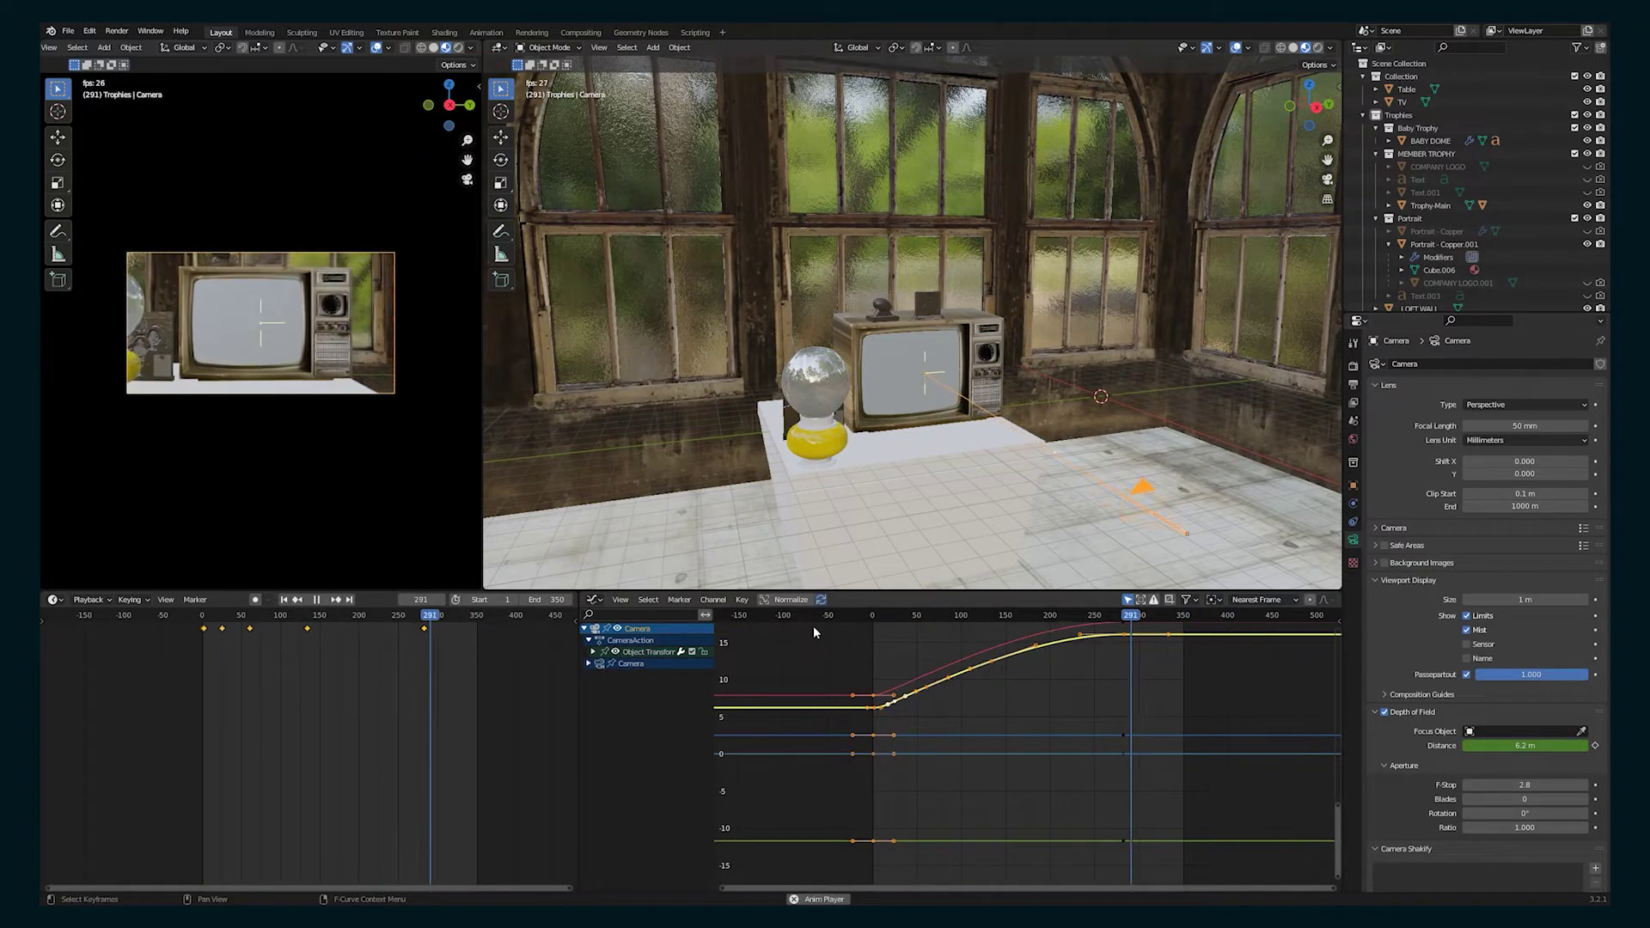
{"action": "key", "text": "space"}
Move the table about 2.25 m along X toward the camera and save the file as 008-TV.blend
{"action": "left_click", "coordinate": [939, 469]}
{"action": "key", "text": "g"}
{"action": "key", "text": "x"}
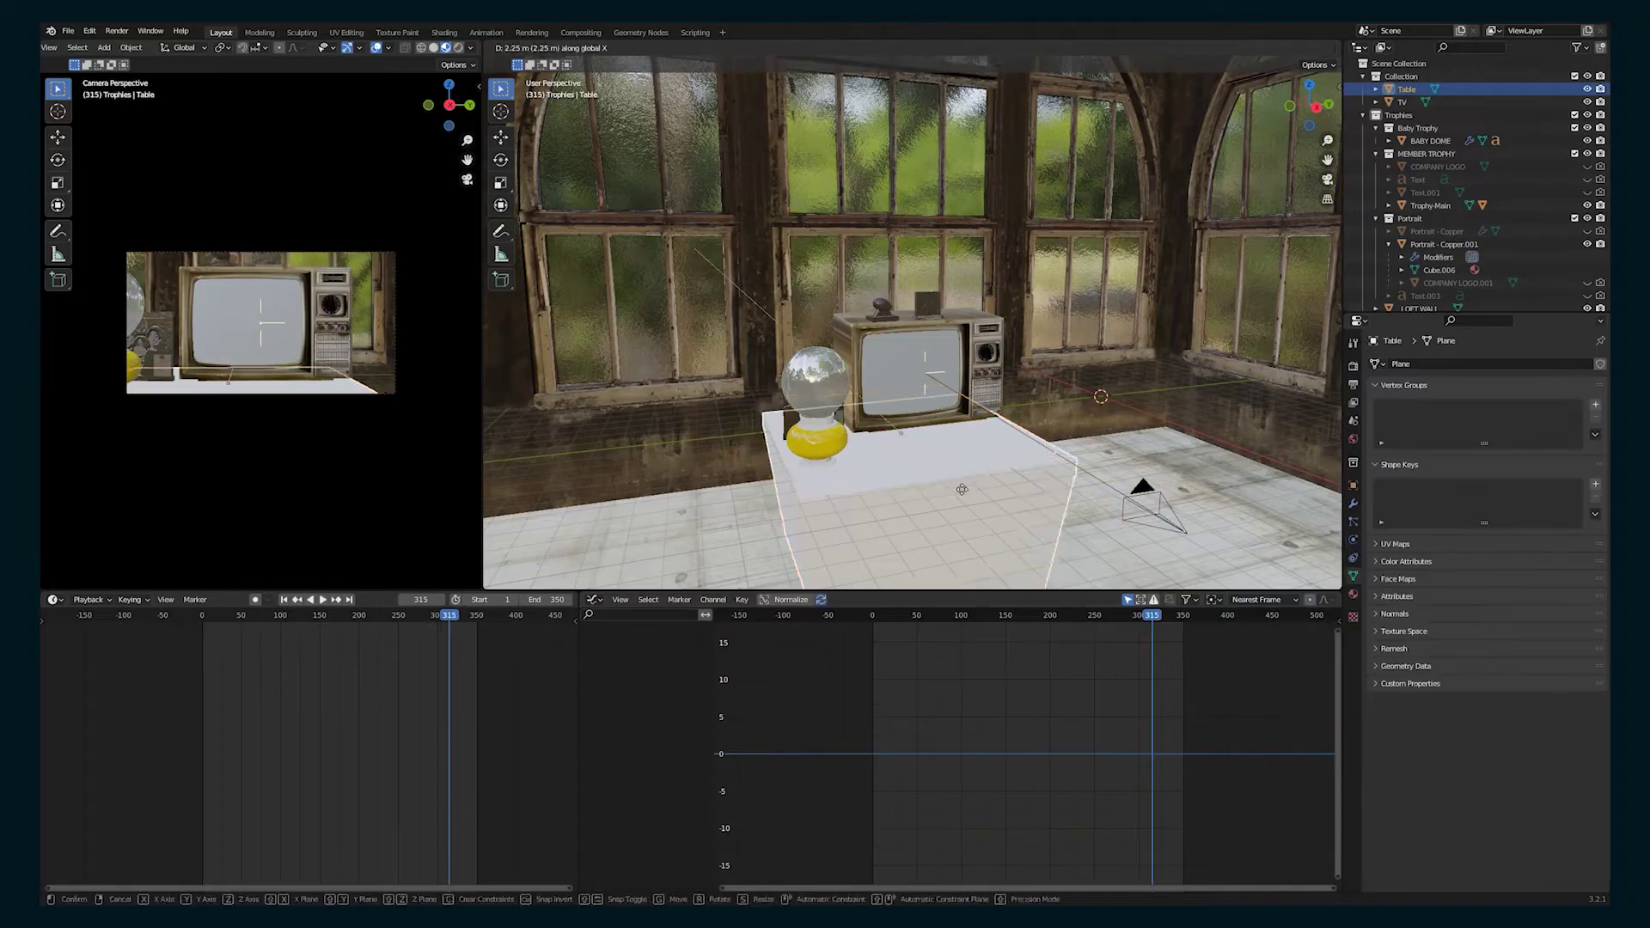
{"action": "left_click", "coordinate": [962, 489]}
{"action": "mouse_move", "coordinate": [962, 489]}
{"action": "middle_mouse_down"}
{"action": "mouse_move", "coordinate": [1043, 431]}
{"action": "mouse_move", "coordinate": [997, 474]}
{"action": "mouse_move", "coordinate": [954, 479]}
{"action": "middle_mouse_up"}
{"action": "left_click", "coordinate": [1031, 370]}
{"action": "key", "text": "ctrl+s"}
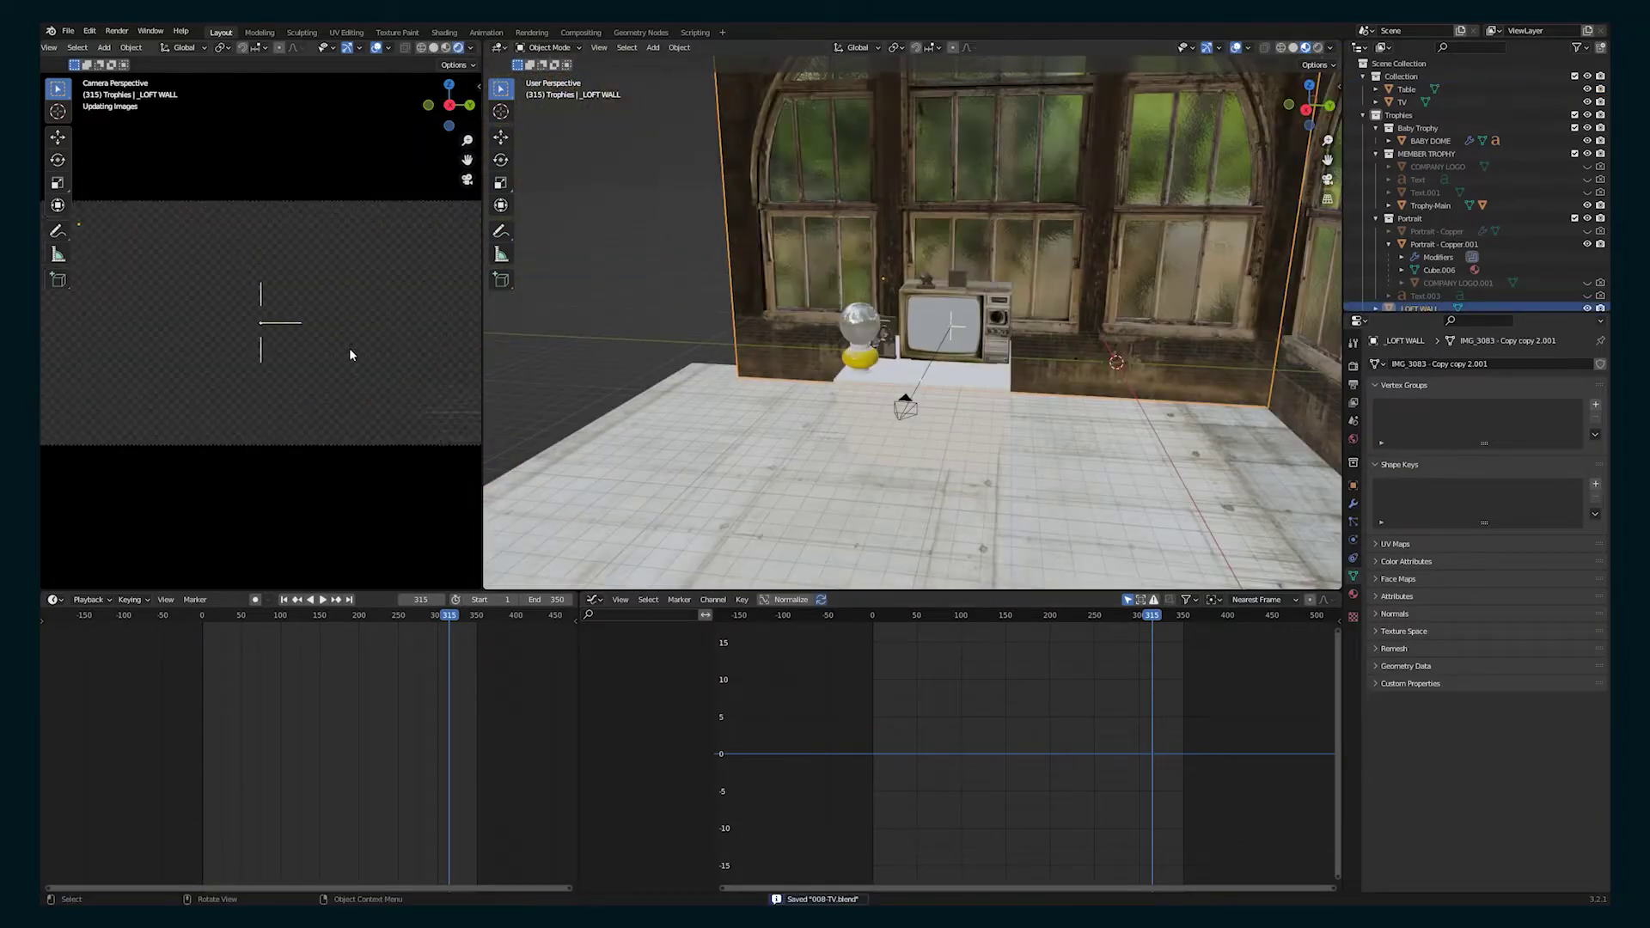
Widen the rendered camera view and light the world with missile_launch_facility_01_8k.hdr at strength 0.2
{"action": "left_click_drag", "start_coordinate": [483, 344], "coordinate": [730, 340]}
{"action": "left_click", "coordinate": [997, 328]}
{"action": "left_click", "coordinate": [1353, 593]}
{"action": "left_click", "coordinate": [1519, 542]}
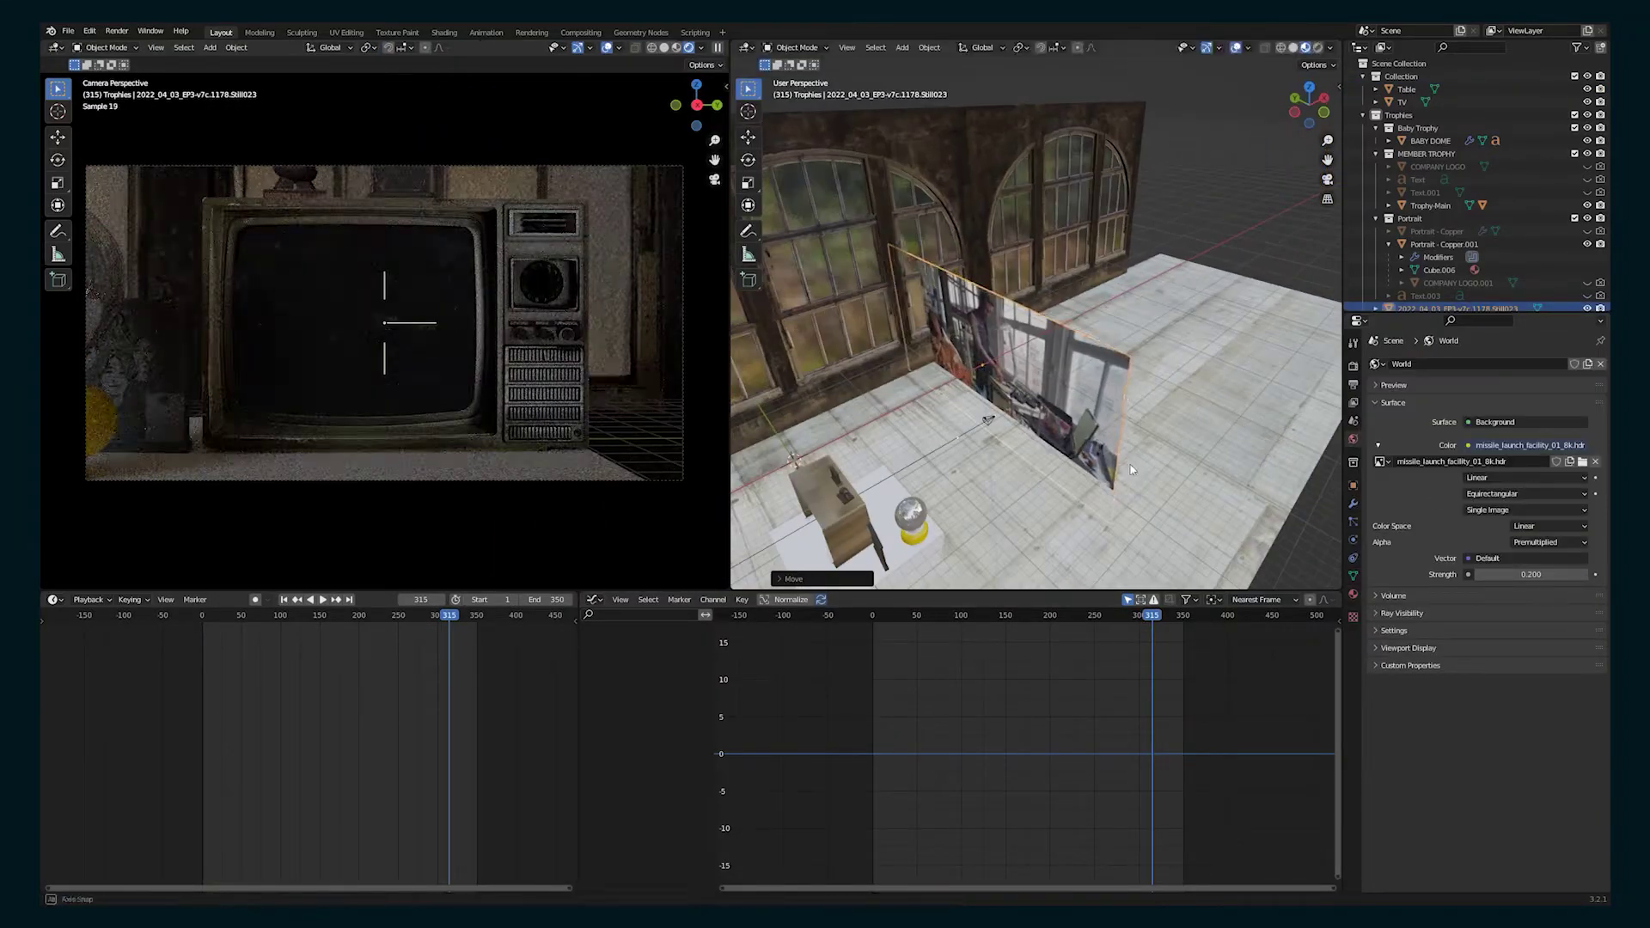
Open the TV's tv glass material in the Shader Editor and set its Glass BSDF roughness to 0.054
{"action": "scroll", "coordinate": [1409, 710], "scroll_direction": "down", "scroll_amount": 5}
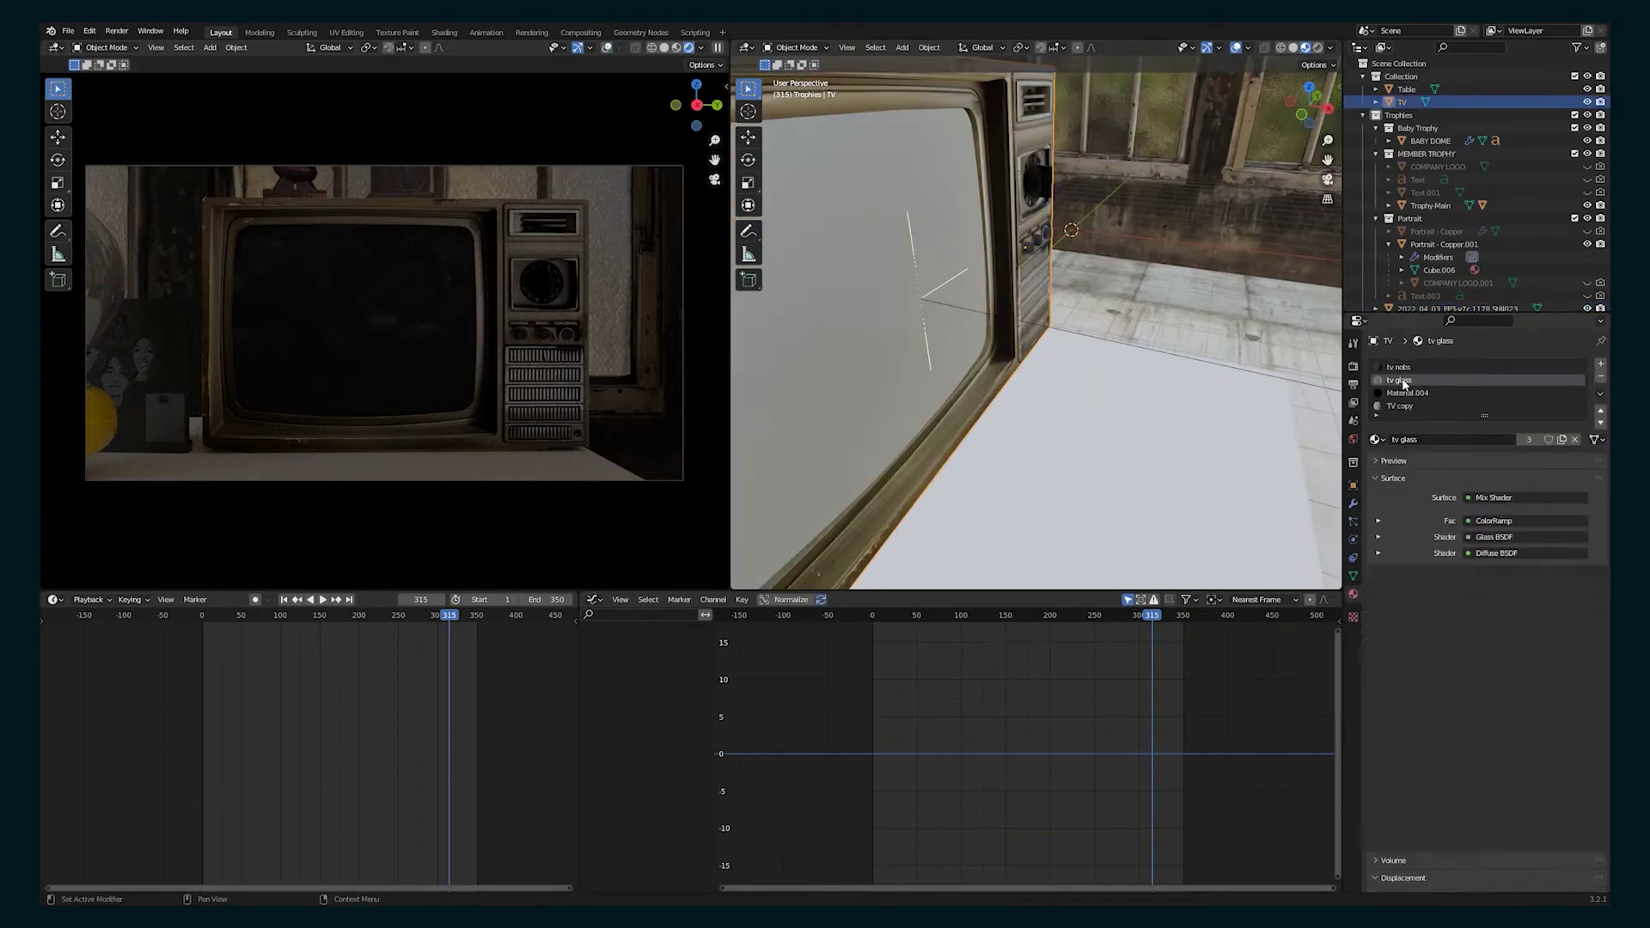
{"action": "key", "text": "shift+F3"}
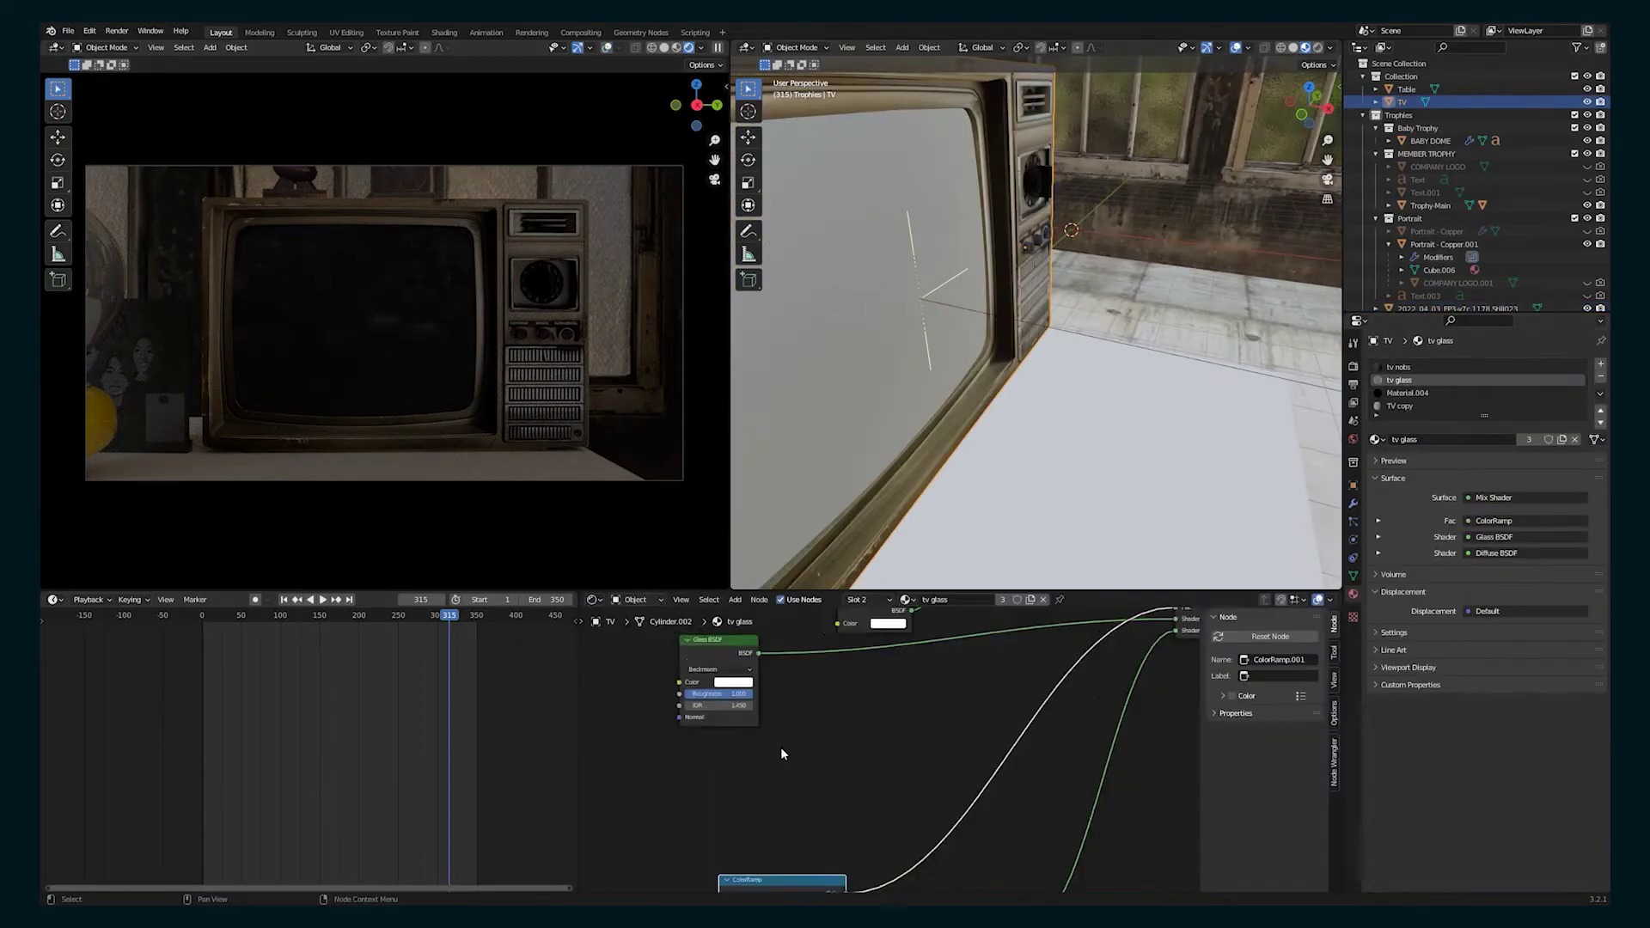
{"action": "middle_click_drag", "start_coordinate": [841, 716], "coordinate": [781, 750]}
{"action": "left_click_drag", "start_coordinate": [786, 718], "coordinate": [731, 719]}
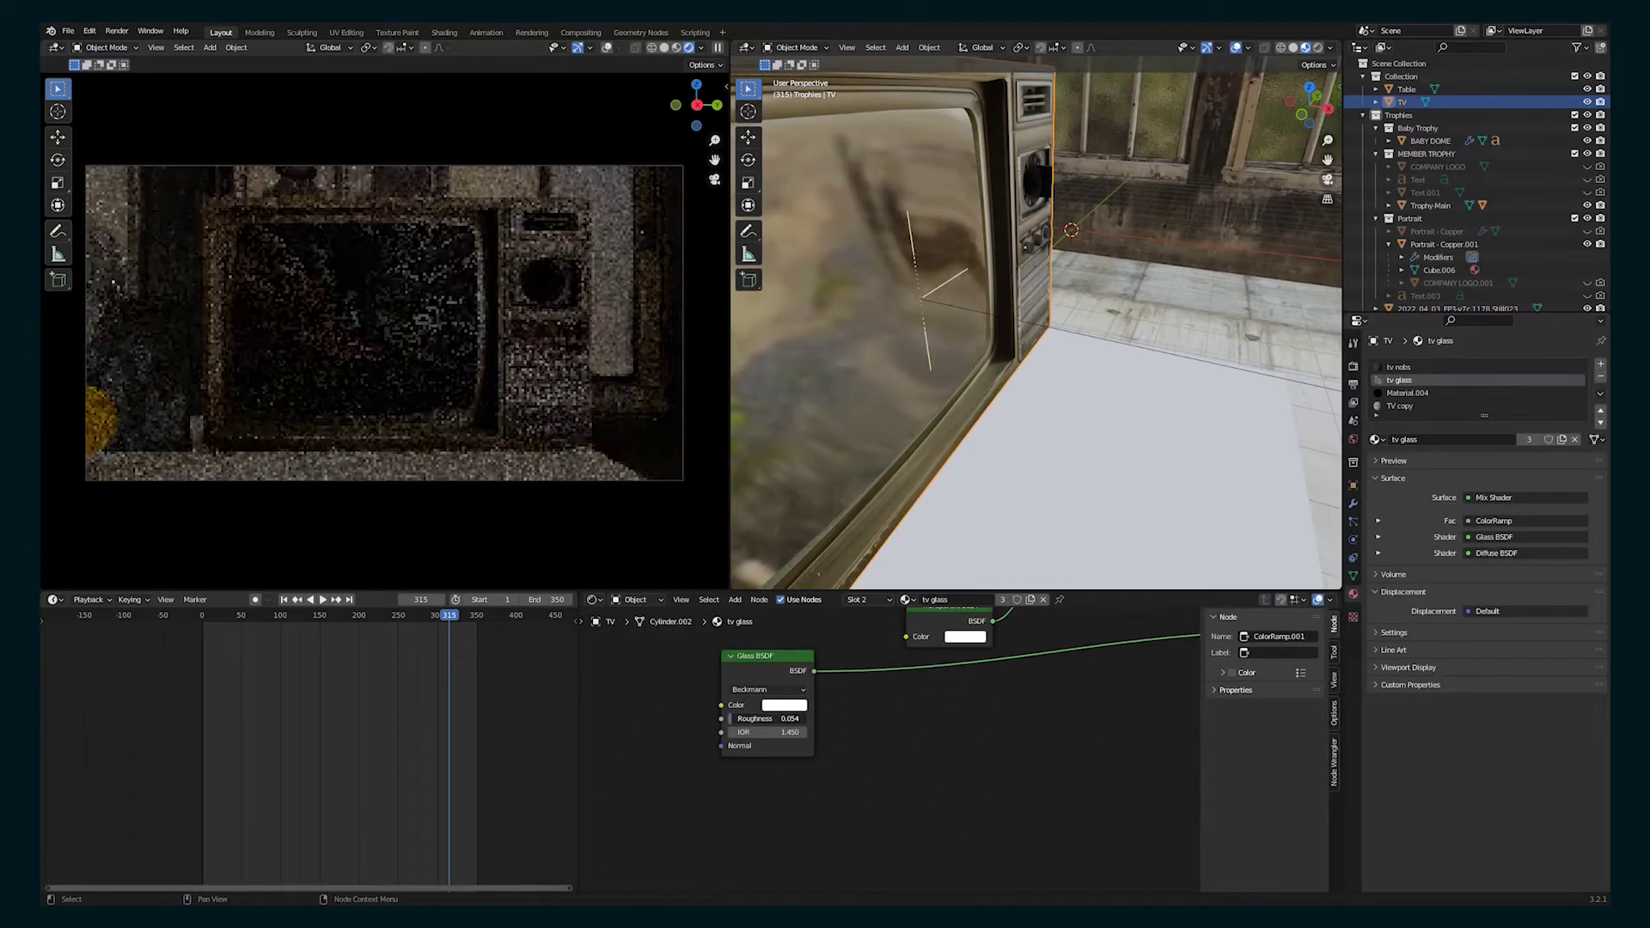
Move the image plane vertically opposite the TV for screen reflections and open the tv glass Glossy BSDF color
{"action": "middle_click_drag", "start_coordinate": [933, 361], "coordinate": [1075, 437]}
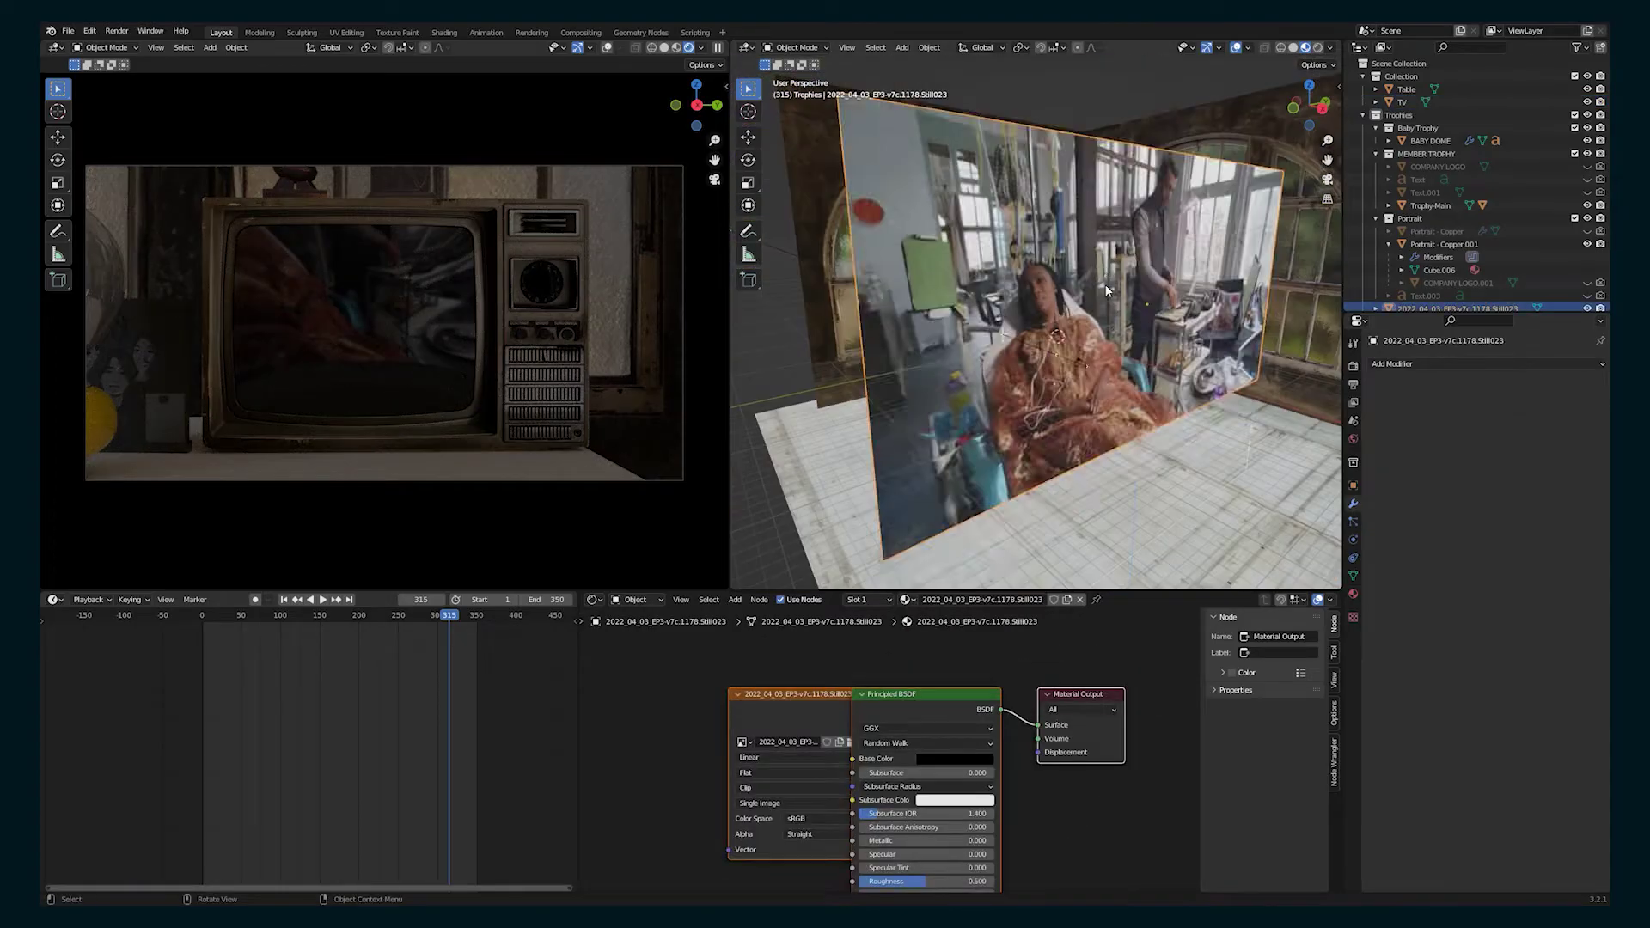
{"action": "key", "text": "g"}
{"action": "key", "text": "z"}
{"action": "left_click", "coordinate": [1124, 406]}
{"action": "middle_click_drag", "start_coordinate": [1125, 407], "coordinate": [1066, 427]}
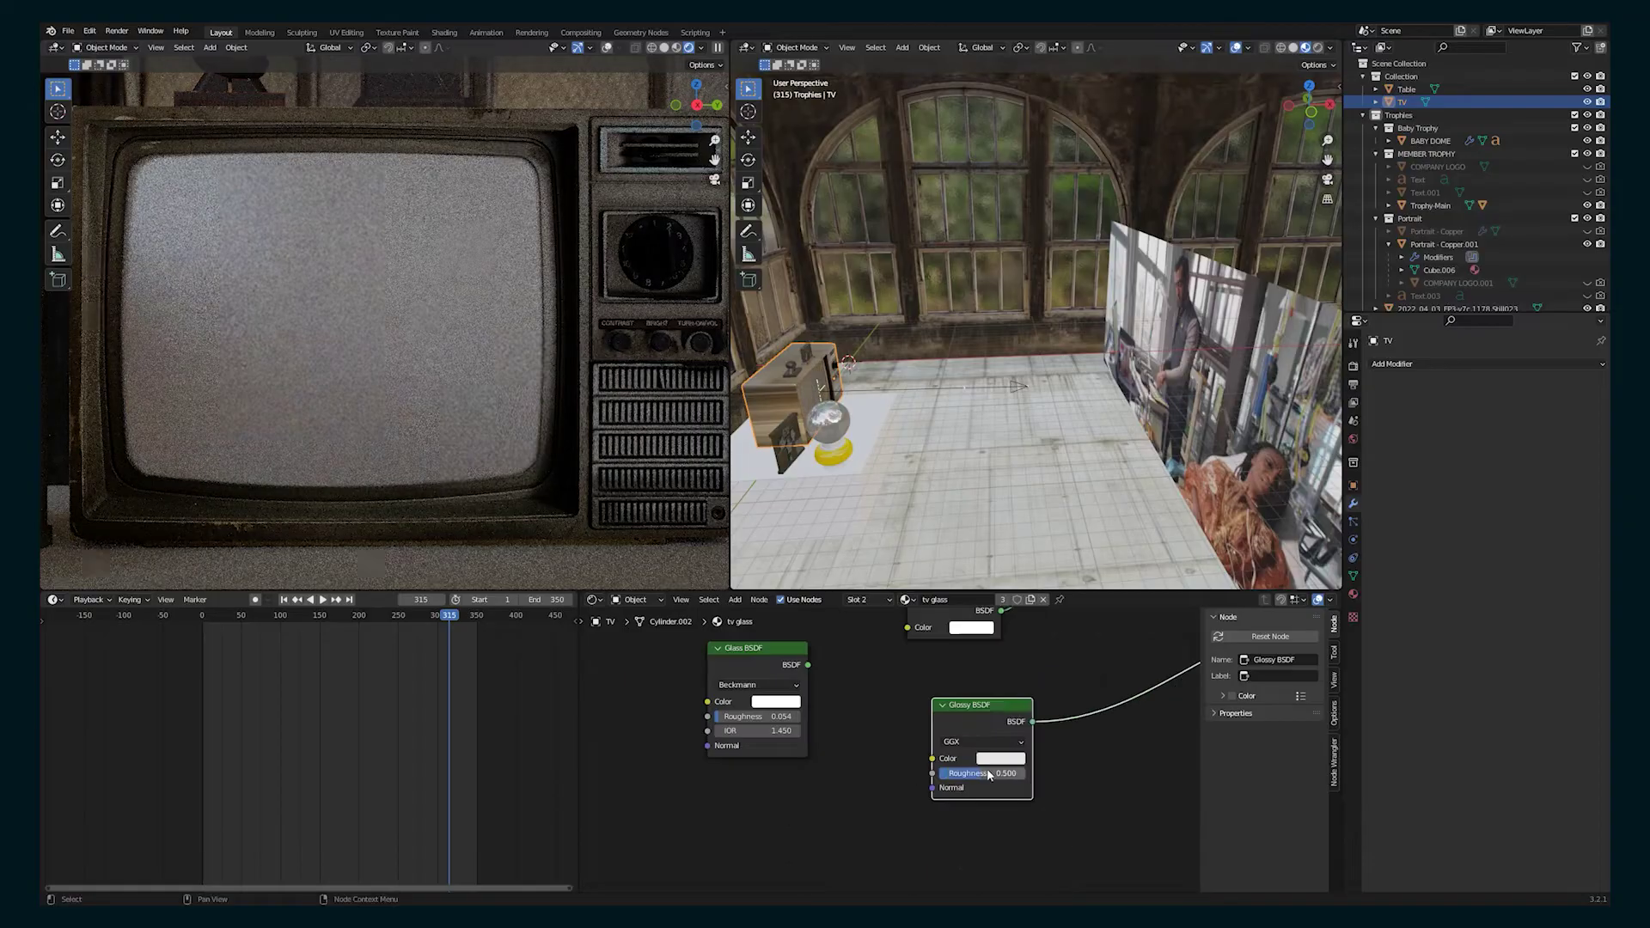
{"action": "left_click", "coordinate": [1001, 758]}
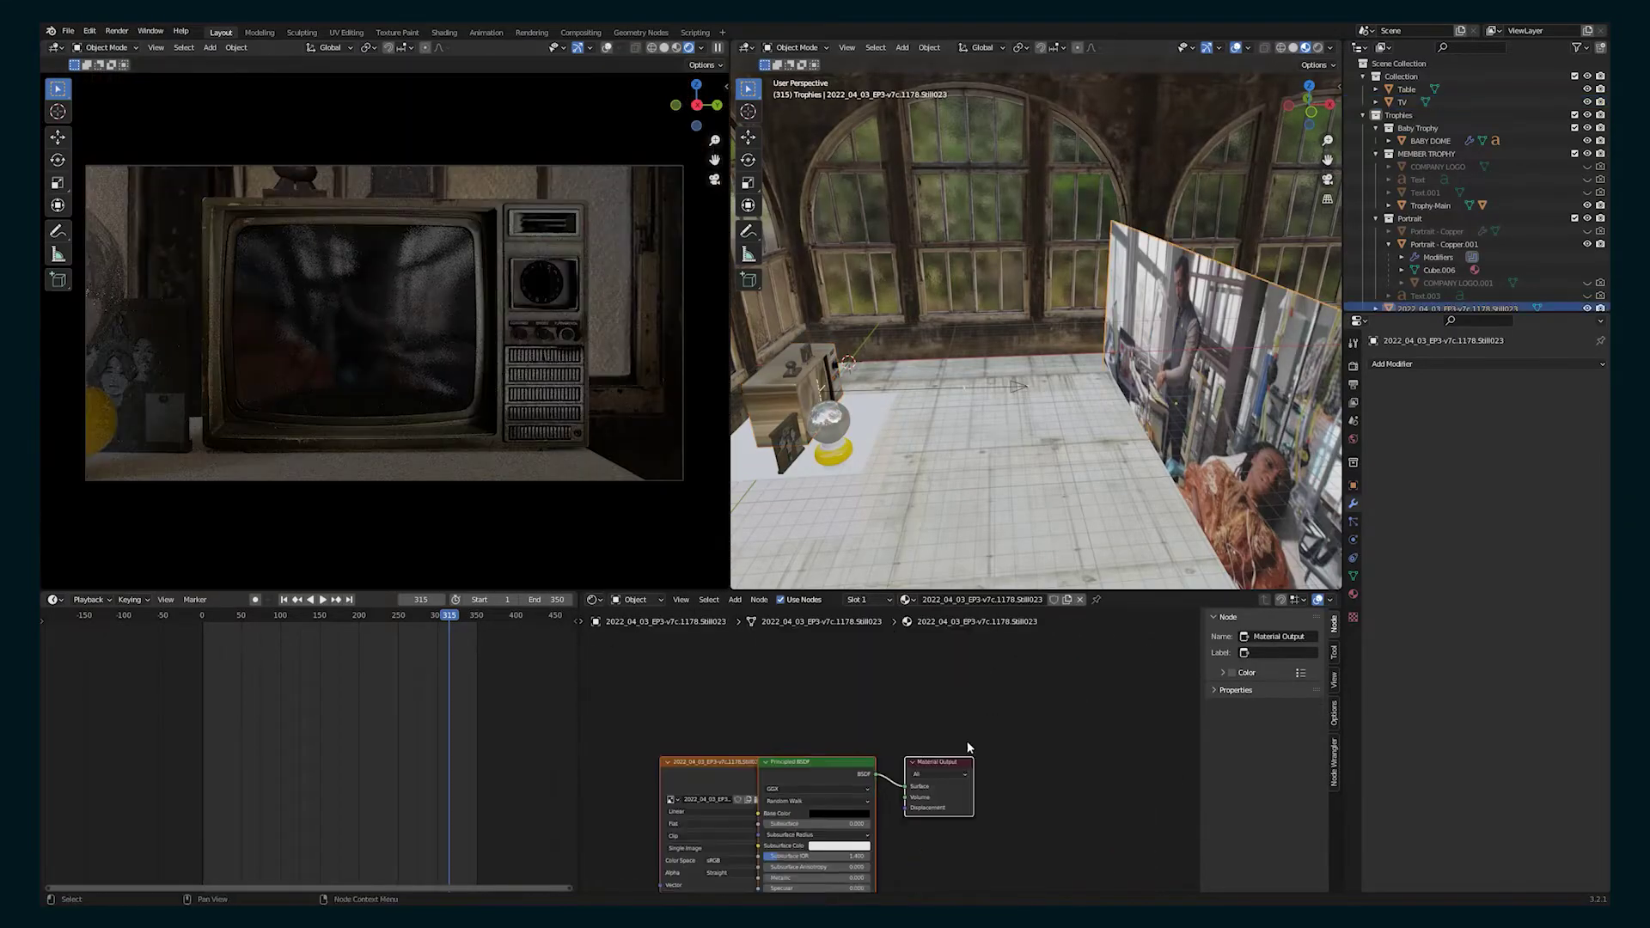
Add an RGB Curves node between the world HDR and Background, and lower the blue curve's end point to about 0.51
{"action": "type", "text": "rgb"}
{"action": "left_click_drag", "start_coordinate": [961, 687], "coordinate": [961, 694]}
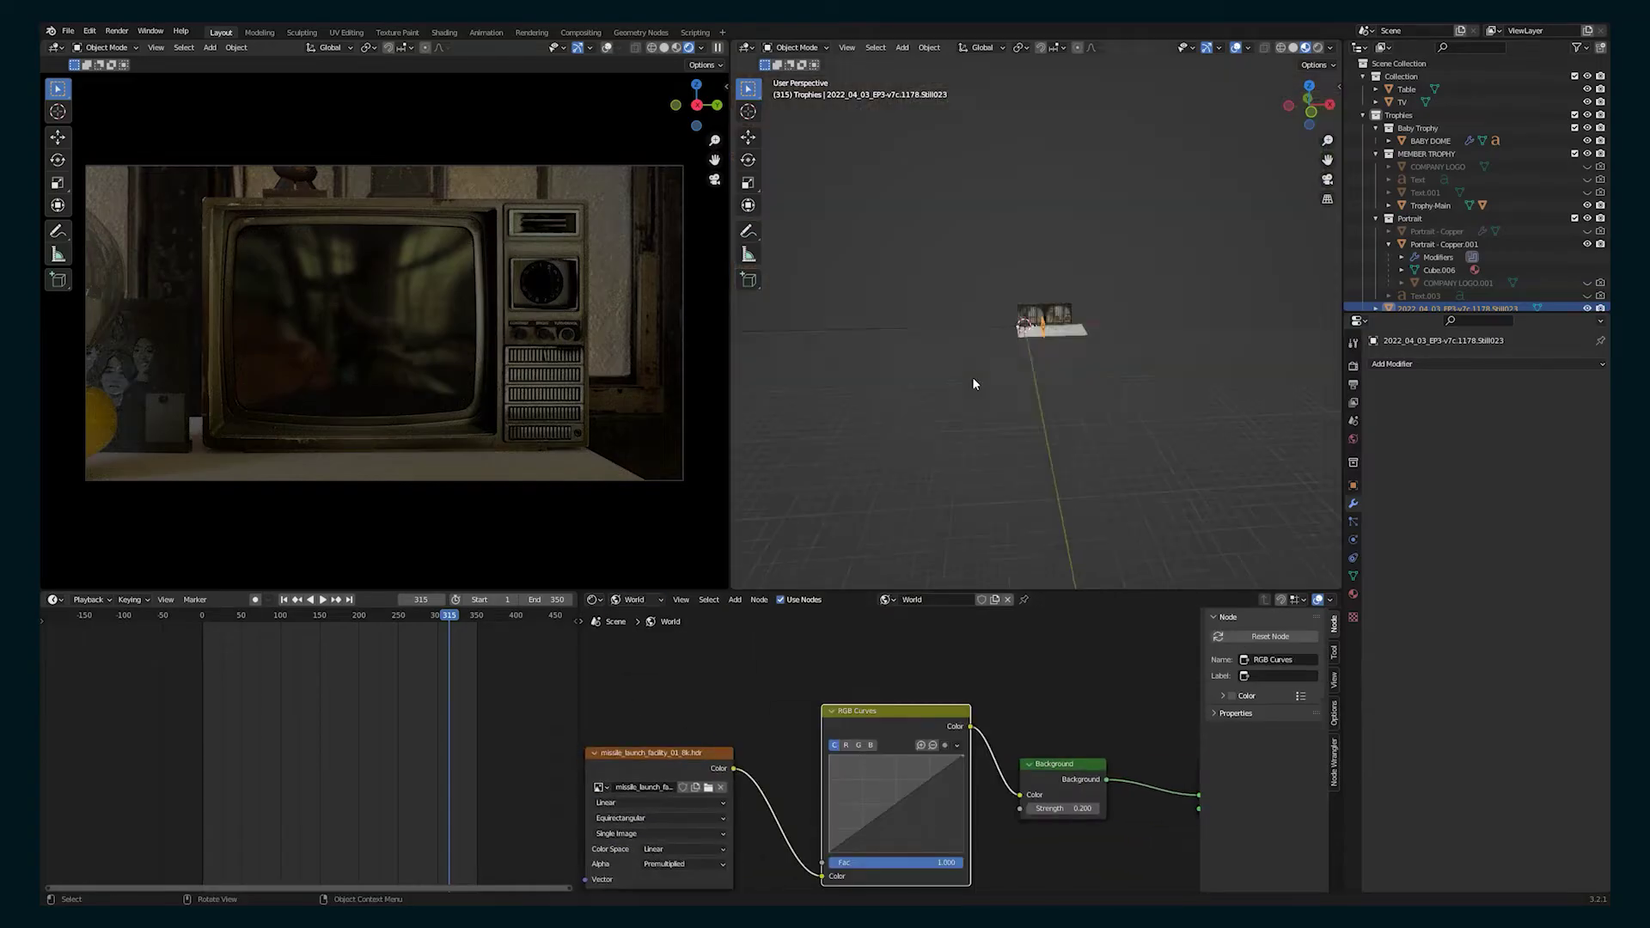
{"action": "scroll", "coordinate": [1368, 877], "scroll_direction": "down", "scroll_amount": 3}
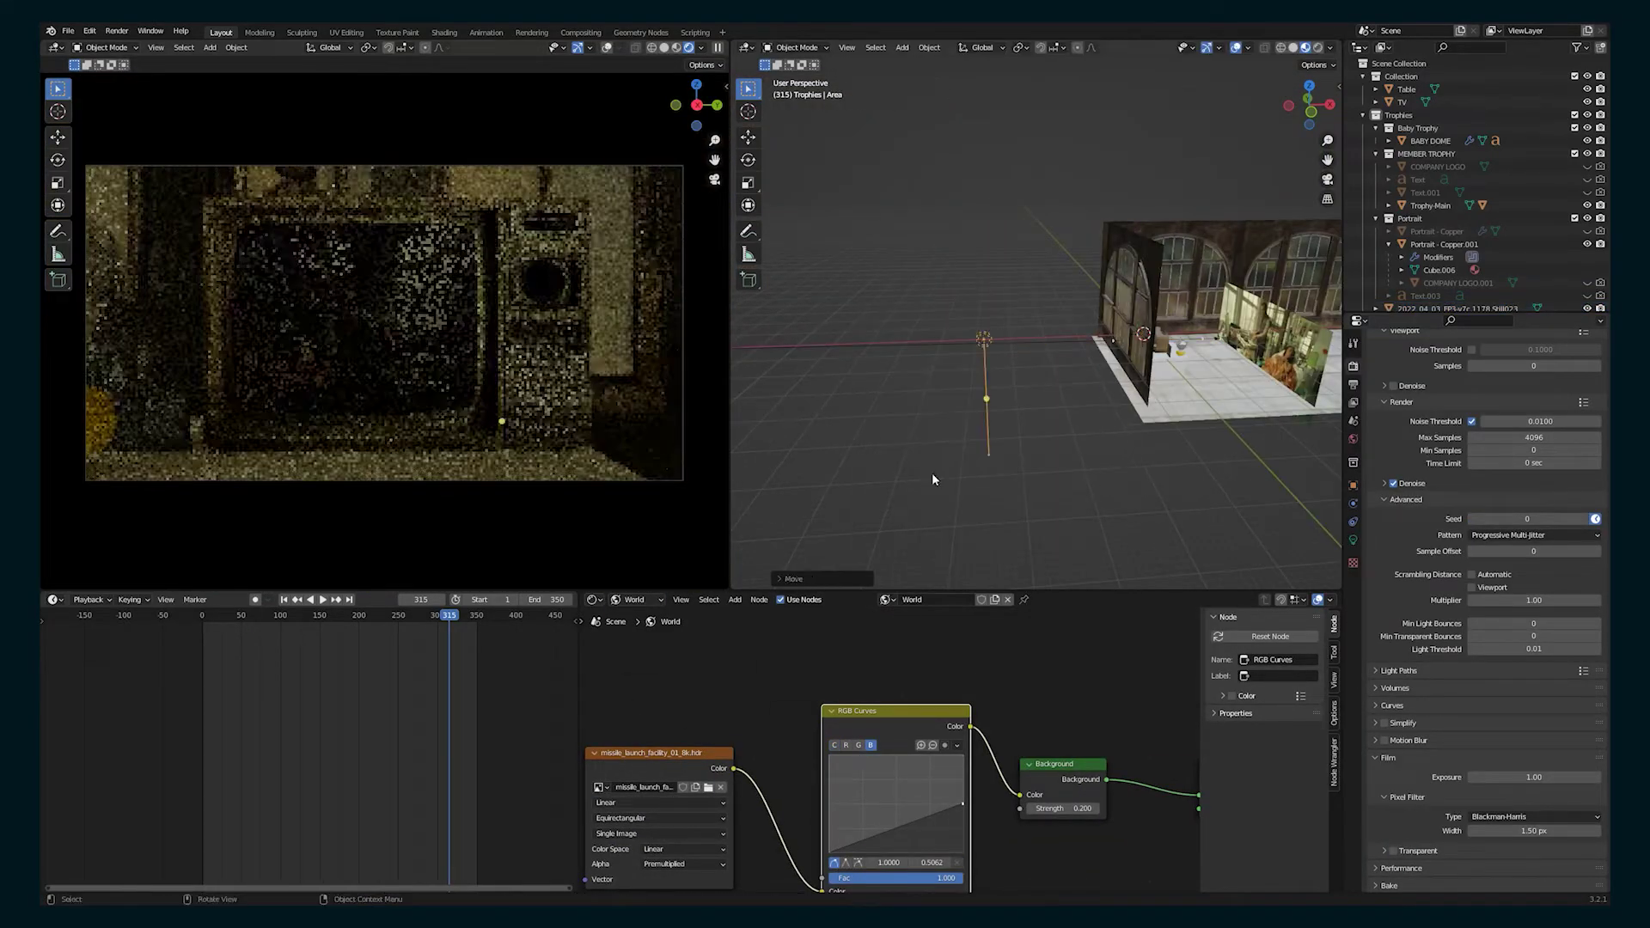
Scrub through the camera animation and render the scene
{"action": "left_click_drag", "start_coordinate": [138, 617], "coordinate": [515, 619]}
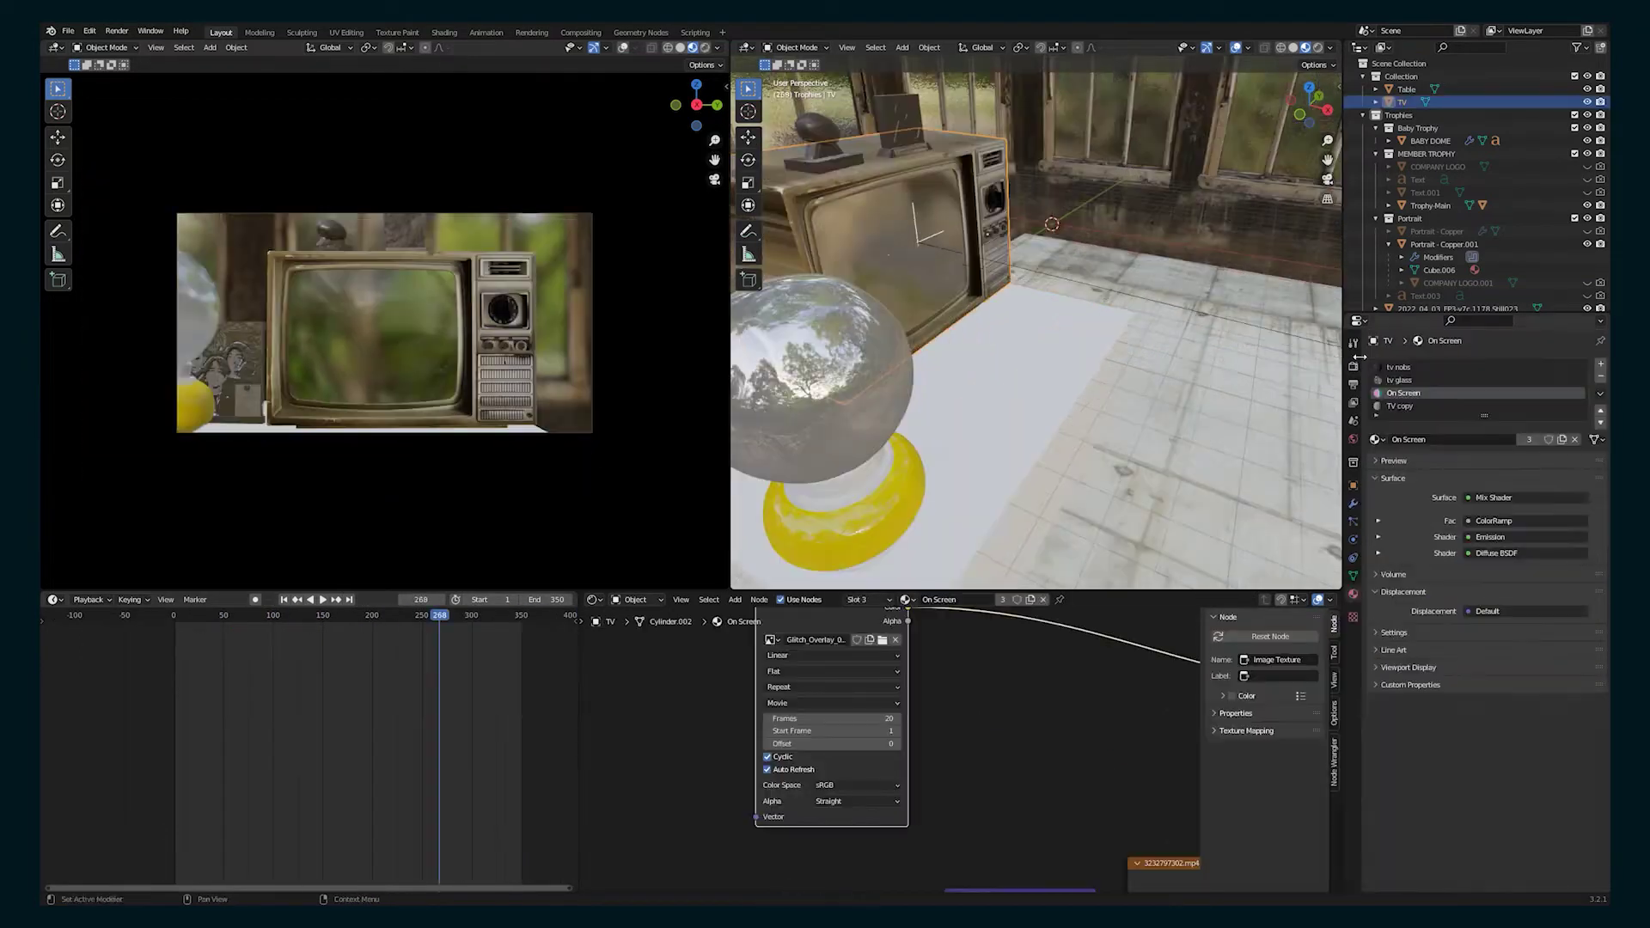
{"action": "key", "text": "F12"}
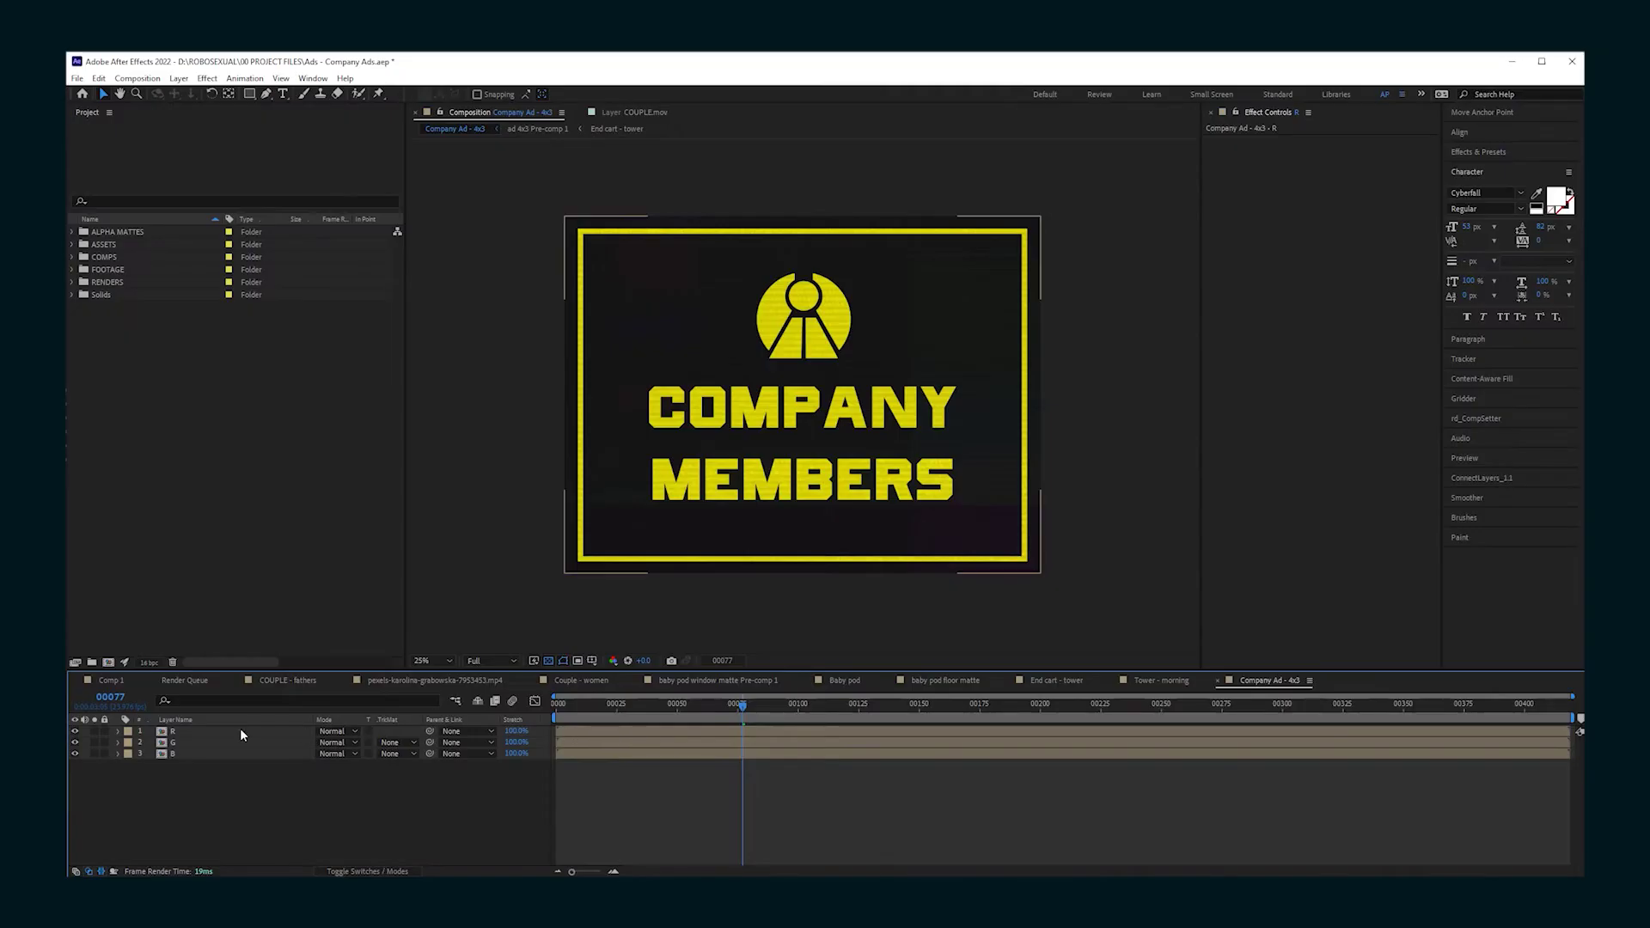
In After Effects, return the Family Ad composition to frame 0 and duplicate the Family Ad Pre-comp 1 layer twice
{"action": "left_click", "coordinate": [856, 566]}
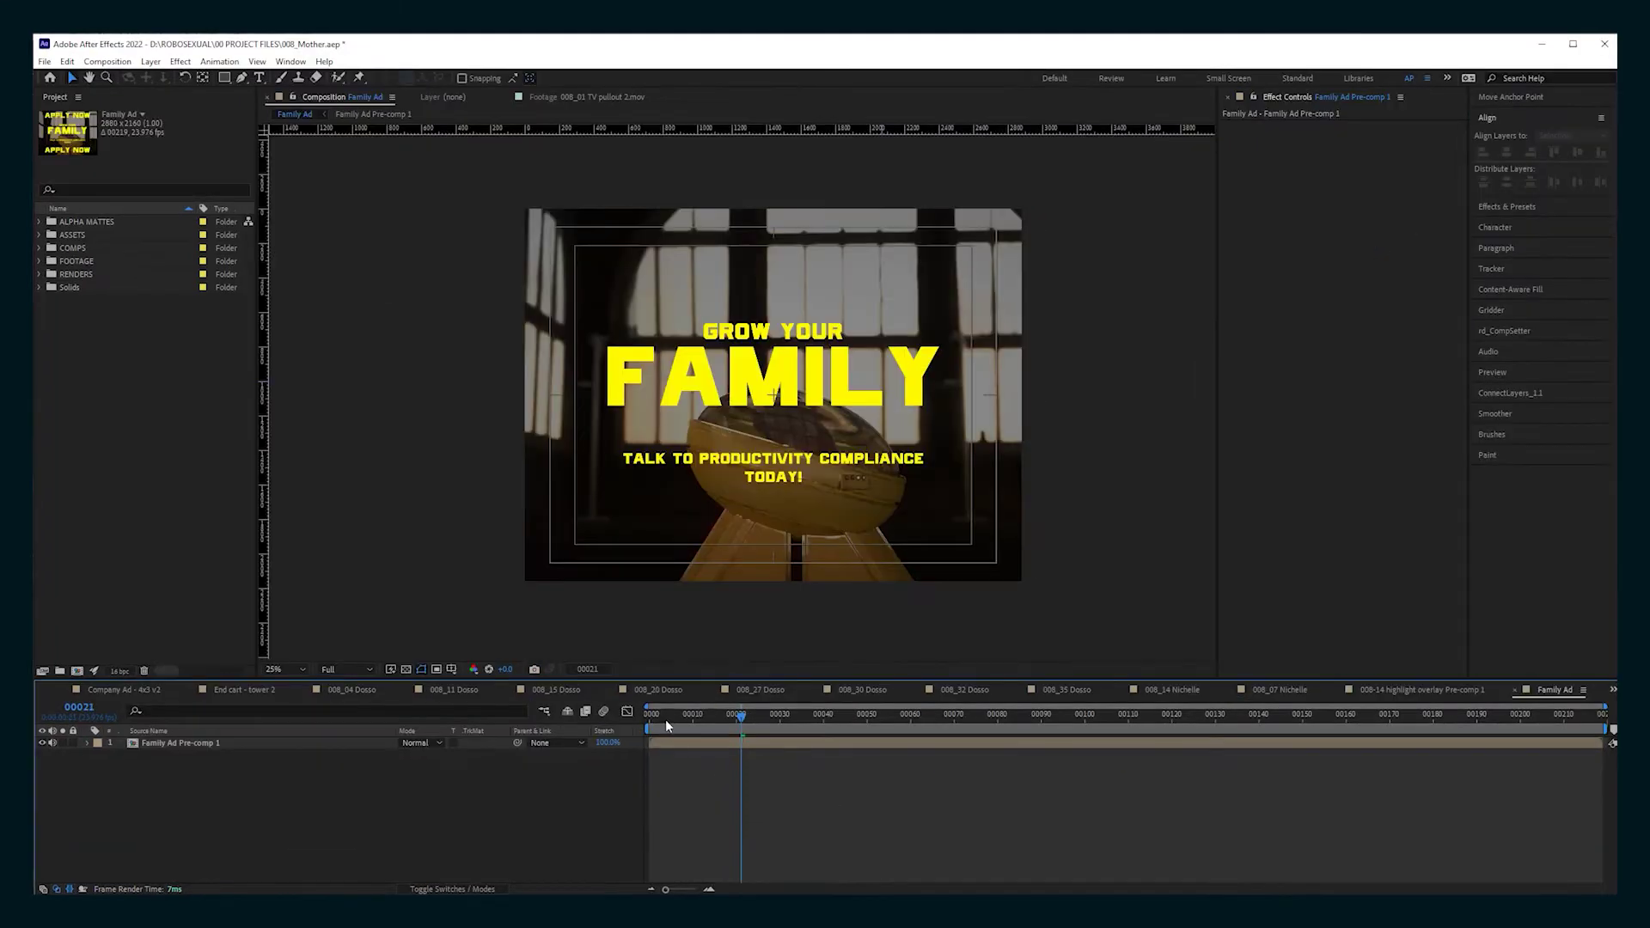
{"action": "left_click", "coordinate": [650, 720]}
{"action": "left_click", "coordinate": [663, 743]}
{"action": "key", "text": "ctrl+d"}
{"action": "key", "text": "ctrl+d"}
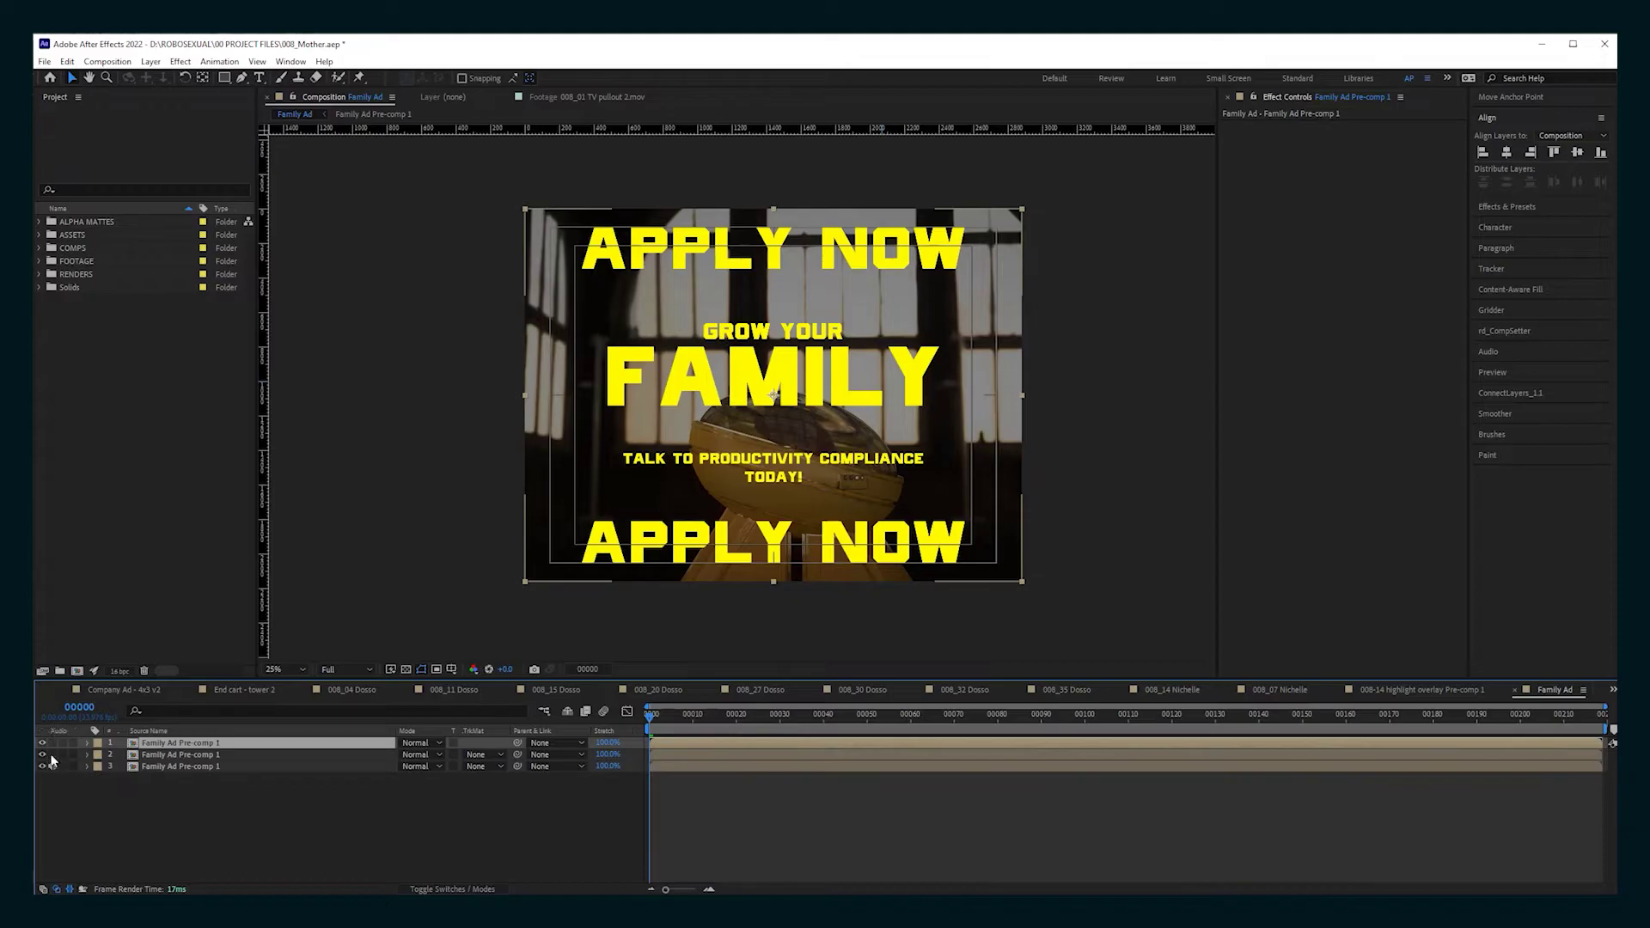
Rename the three Family Ad pre-comp layers Red, Green and Blue
{"action": "left_click", "coordinate": [214, 755]}
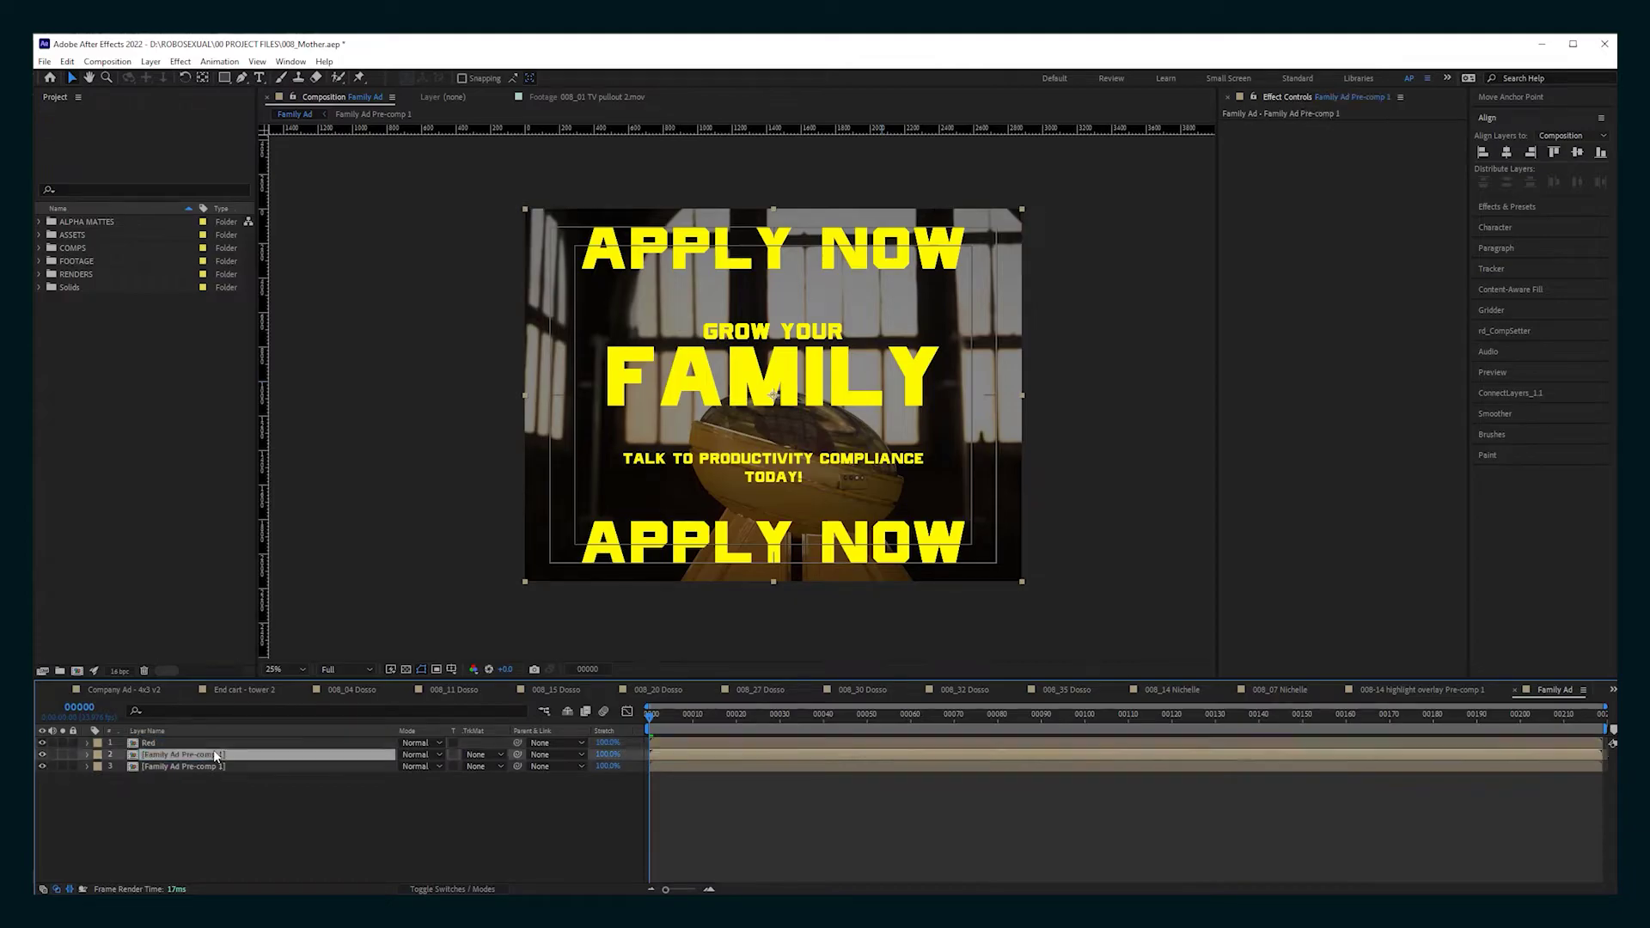
{"action": "key", "text": "Return"}
{"action": "type", "text": "Green"}
{"action": "key", "text": "Return"}
{"action": "left_click", "coordinate": [213, 766]}
{"action": "key", "text": "Return"}
{"action": "type", "text": "Blue"}
{"action": "key", "text": "Return"}
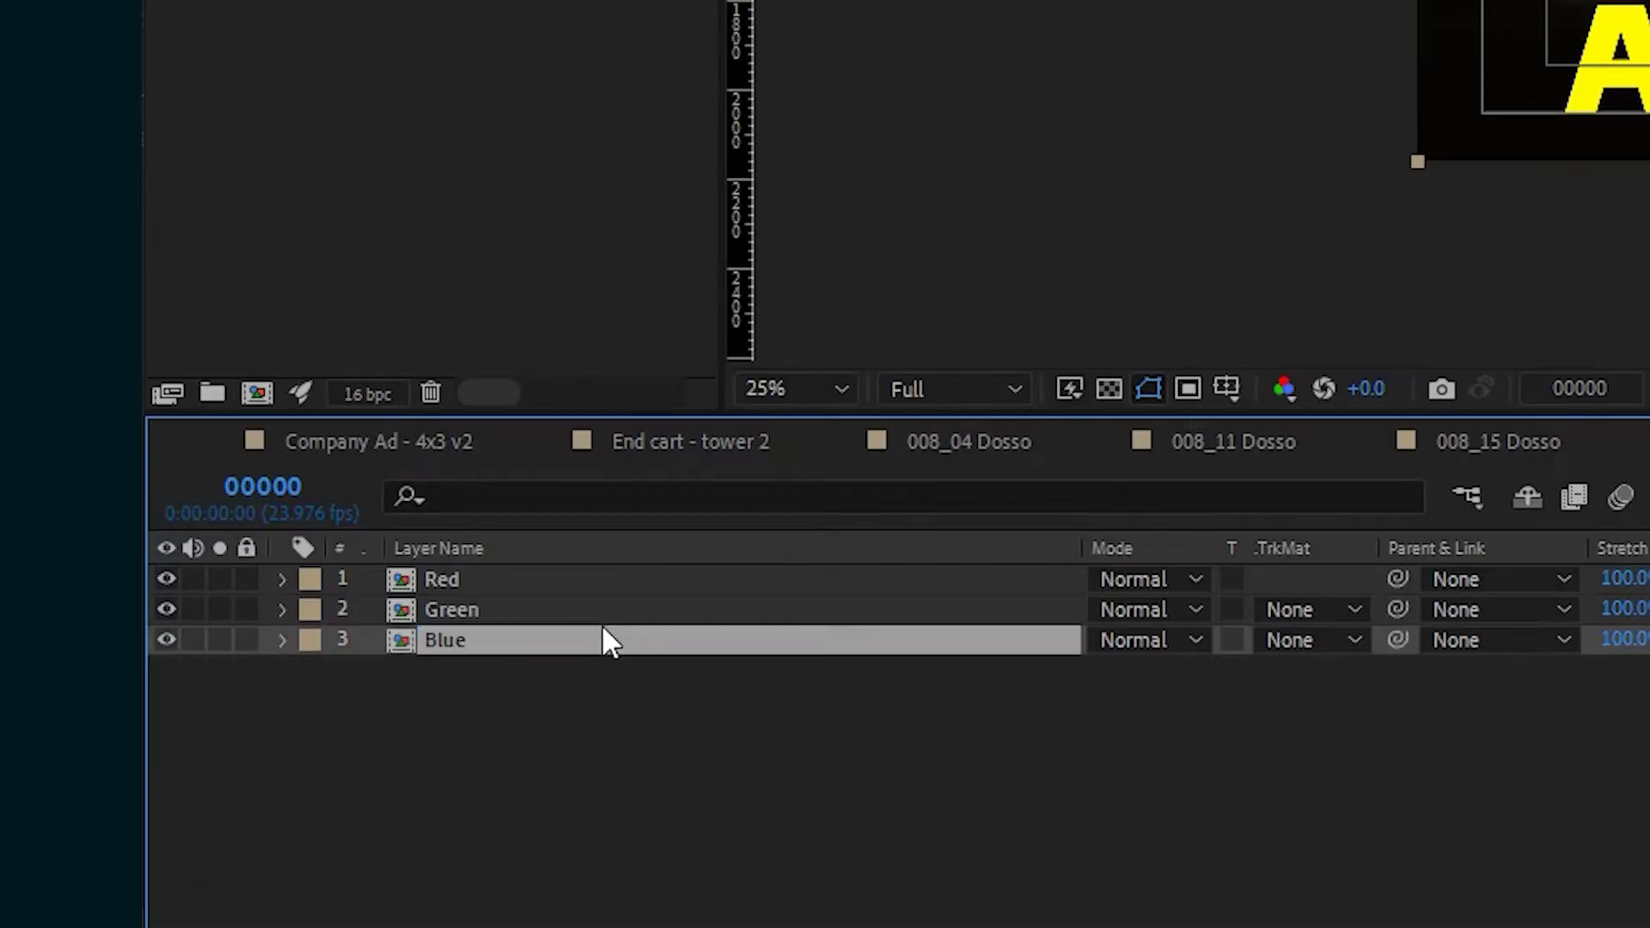
Set the blending mode of the Red, Green and Blue layers to Add
{"action": "key", "text": "ctrl+a"}
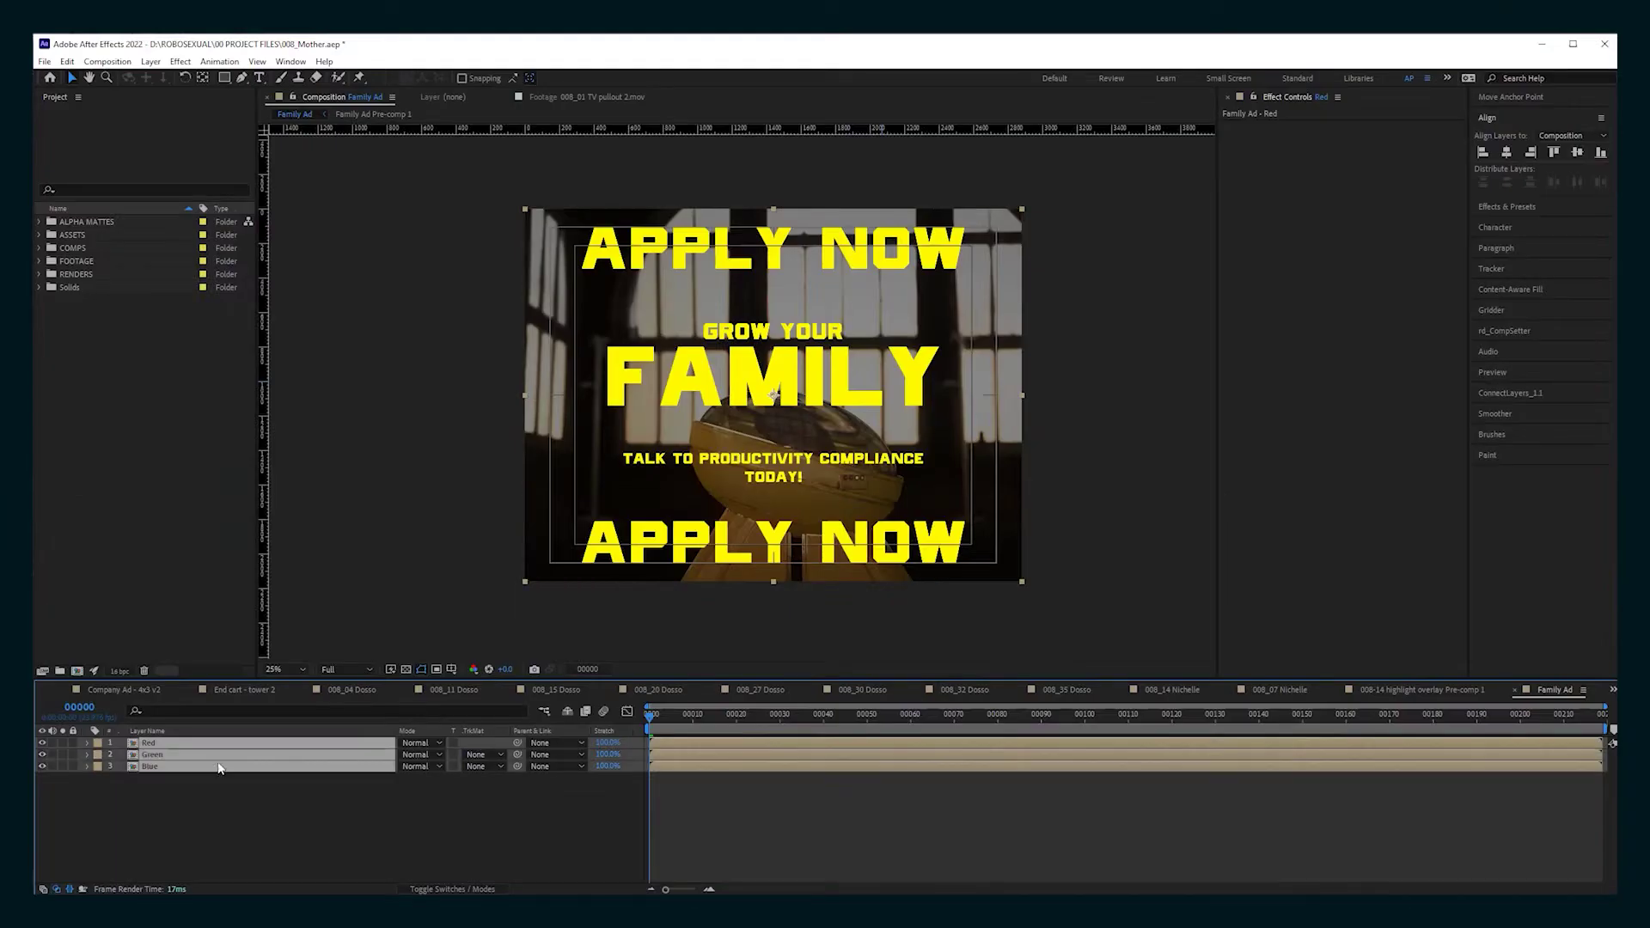
{"action": "left_click", "coordinate": [1143, 580]}
{"action": "left_click", "coordinate": [431, 278]}
{"action": "key", "text": "F2"}
Find the Shift Channels effect and apply it to the Red layer
{"action": "left_click", "coordinate": [732, 743]}
{"action": "left_click", "coordinate": [1519, 213]}
{"action": "left_click", "coordinate": [1525, 154]}
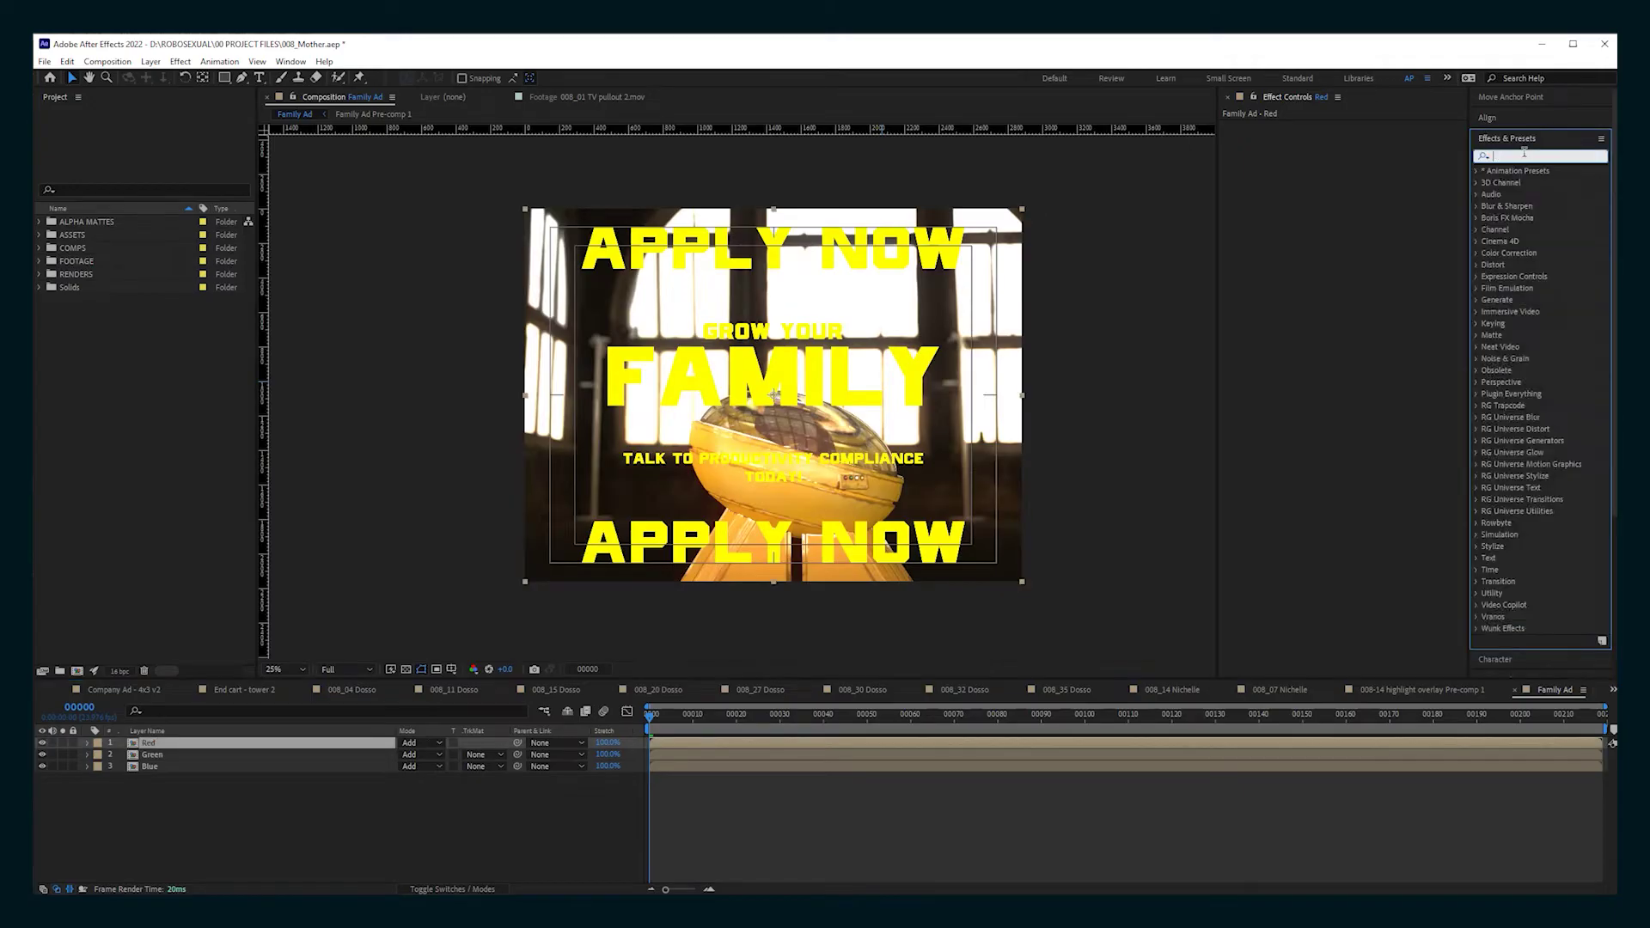
{"action": "type", "text": "shif"}
{"action": "left_click_drag", "start_coordinate": [1543, 182], "coordinate": [1389, 200]}
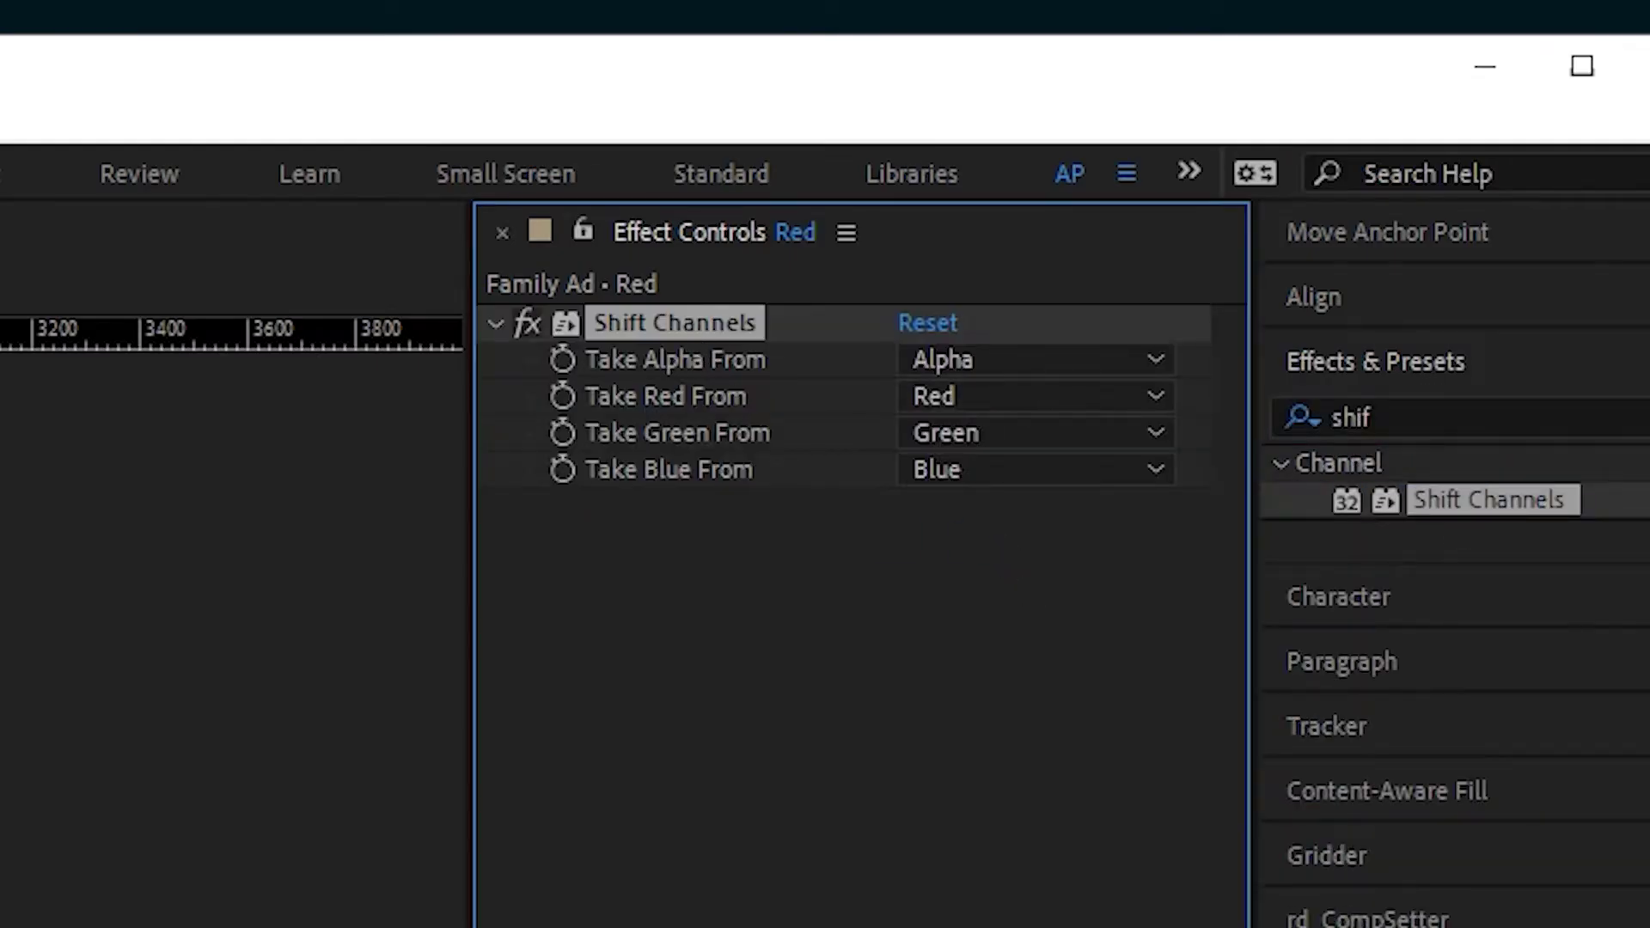
On the Red layer's Shift Channels effect, set Take Green From and Take Blue From to Full Off
{"action": "left_click", "coordinate": [1045, 438]}
{"action": "left_click", "coordinate": [1014, 906]}
{"action": "left_click", "coordinate": [995, 473]}
{"action": "left_click", "coordinate": [1014, 927]}
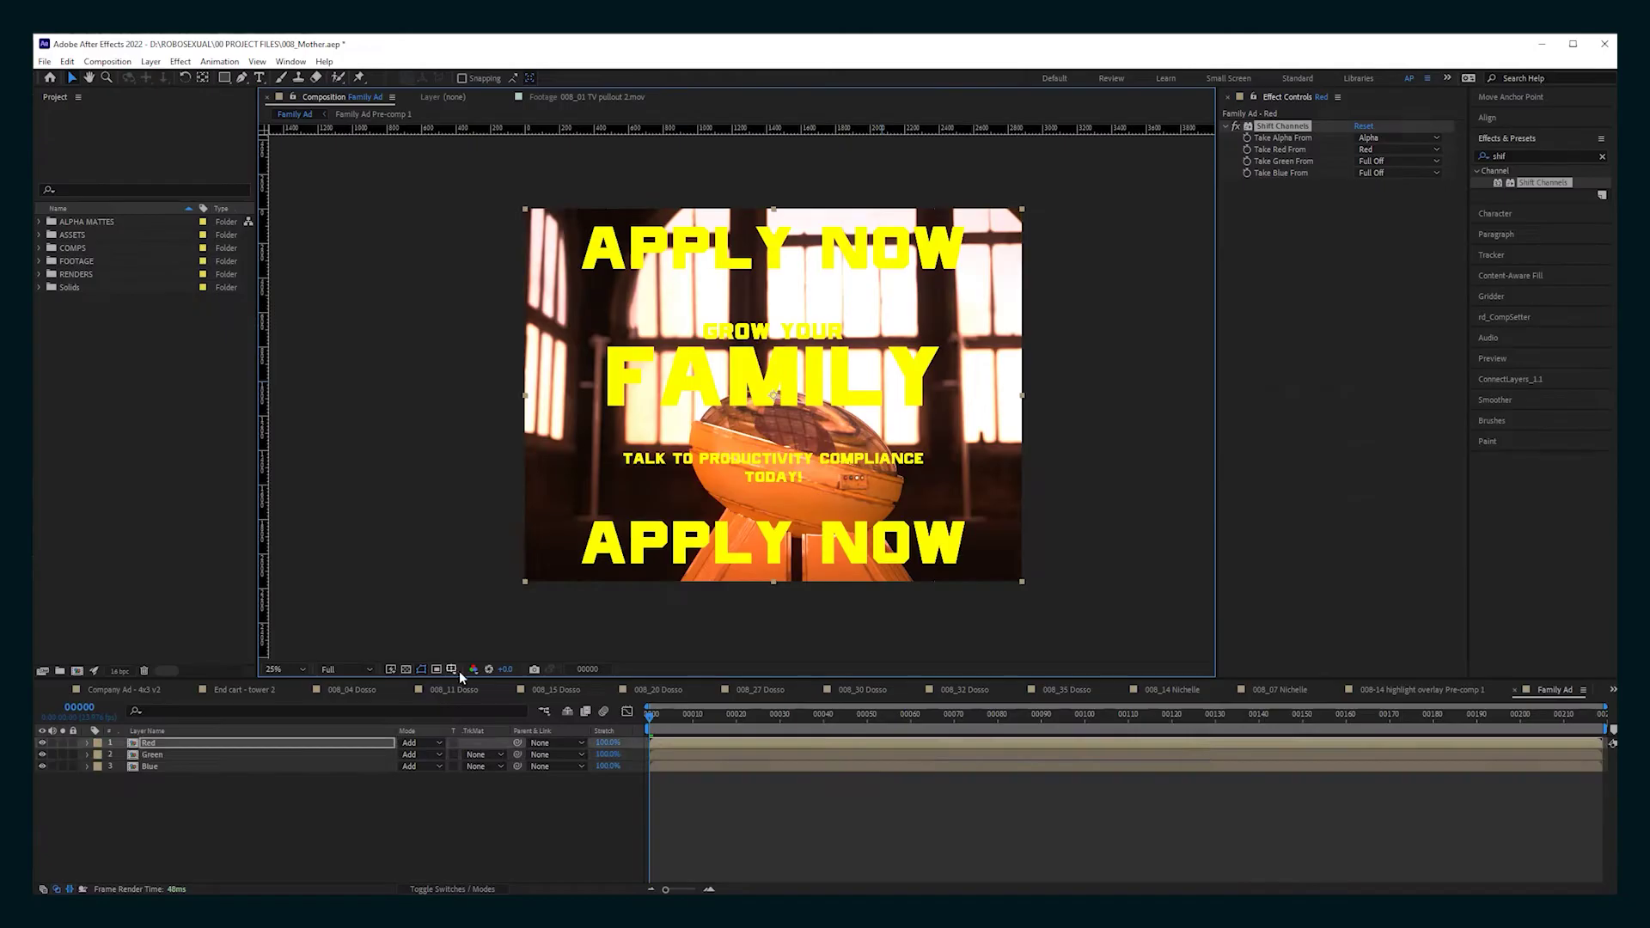
On the Green layer's Shift Channels effect, set Take Red From and Take Blue From to Full Off
{"action": "left_click", "coordinate": [0, 927]}
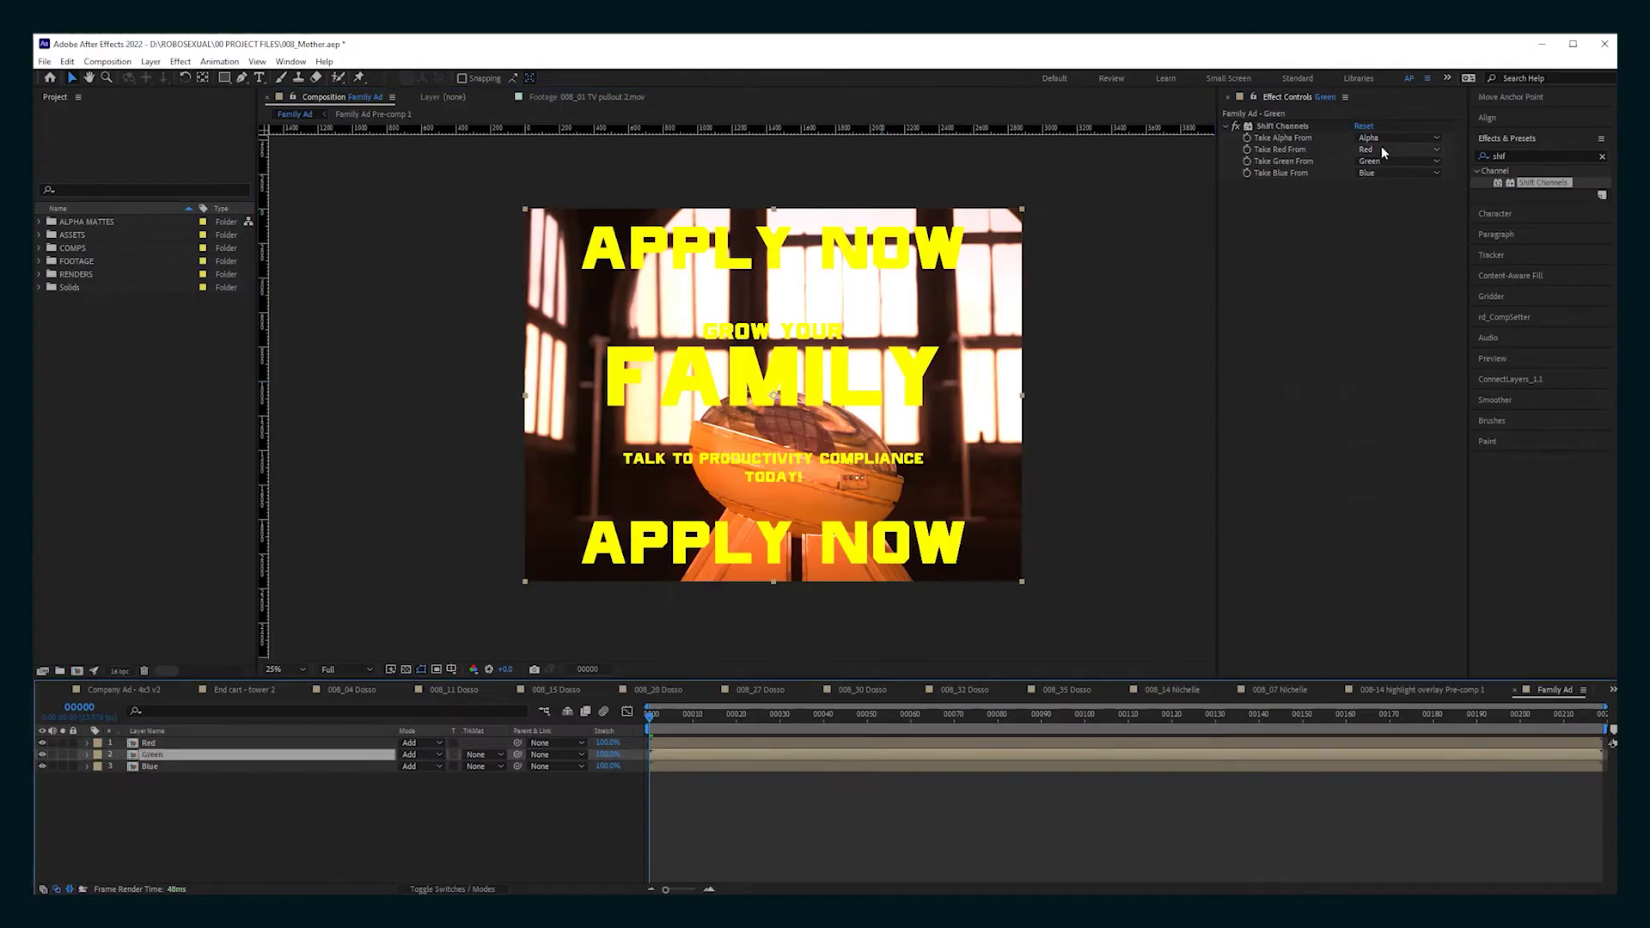
{"action": "left_click", "coordinate": [1018, 396]}
{"action": "left_click", "coordinate": [1390, 301]}
{"action": "left_click", "coordinate": [1396, 173]}
{"action": "left_click", "coordinate": [1393, 324]}
On the Blue layer's Shift Channels effect, set Take Red From and Take Green From to Full Off
{"action": "left_click", "coordinate": [1342, 770]}
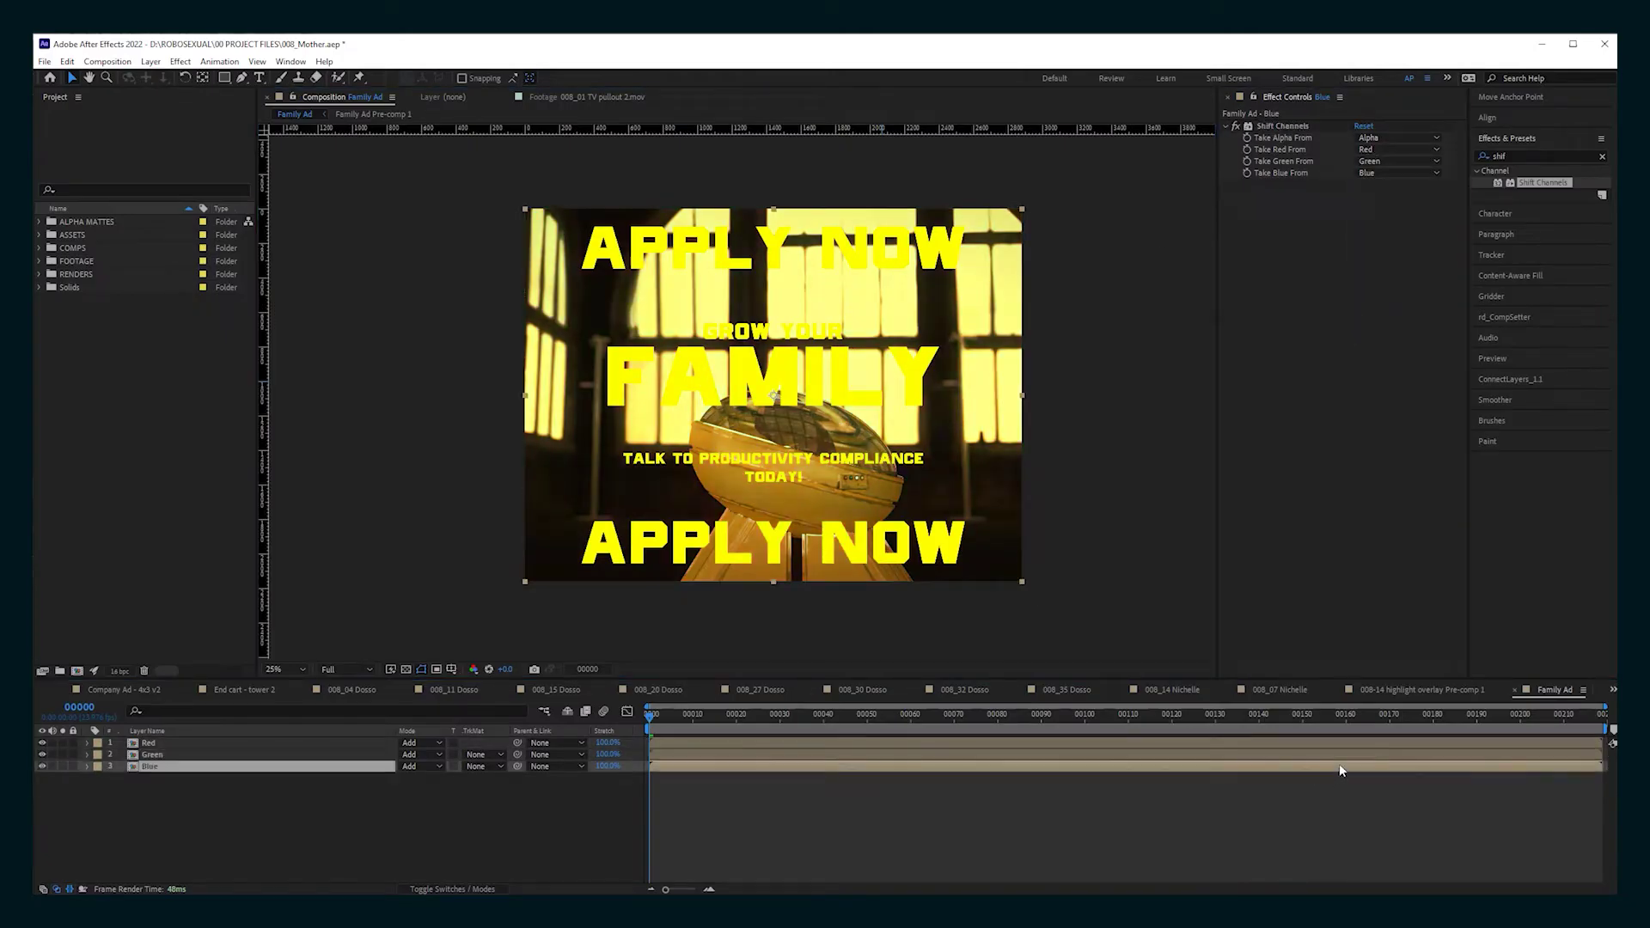
{"action": "left_click", "coordinate": [1389, 151]}
{"action": "left_click", "coordinate": [1389, 303]}
{"action": "left_click", "coordinate": [1390, 162]}
{"action": "left_click", "coordinate": [1392, 313]}
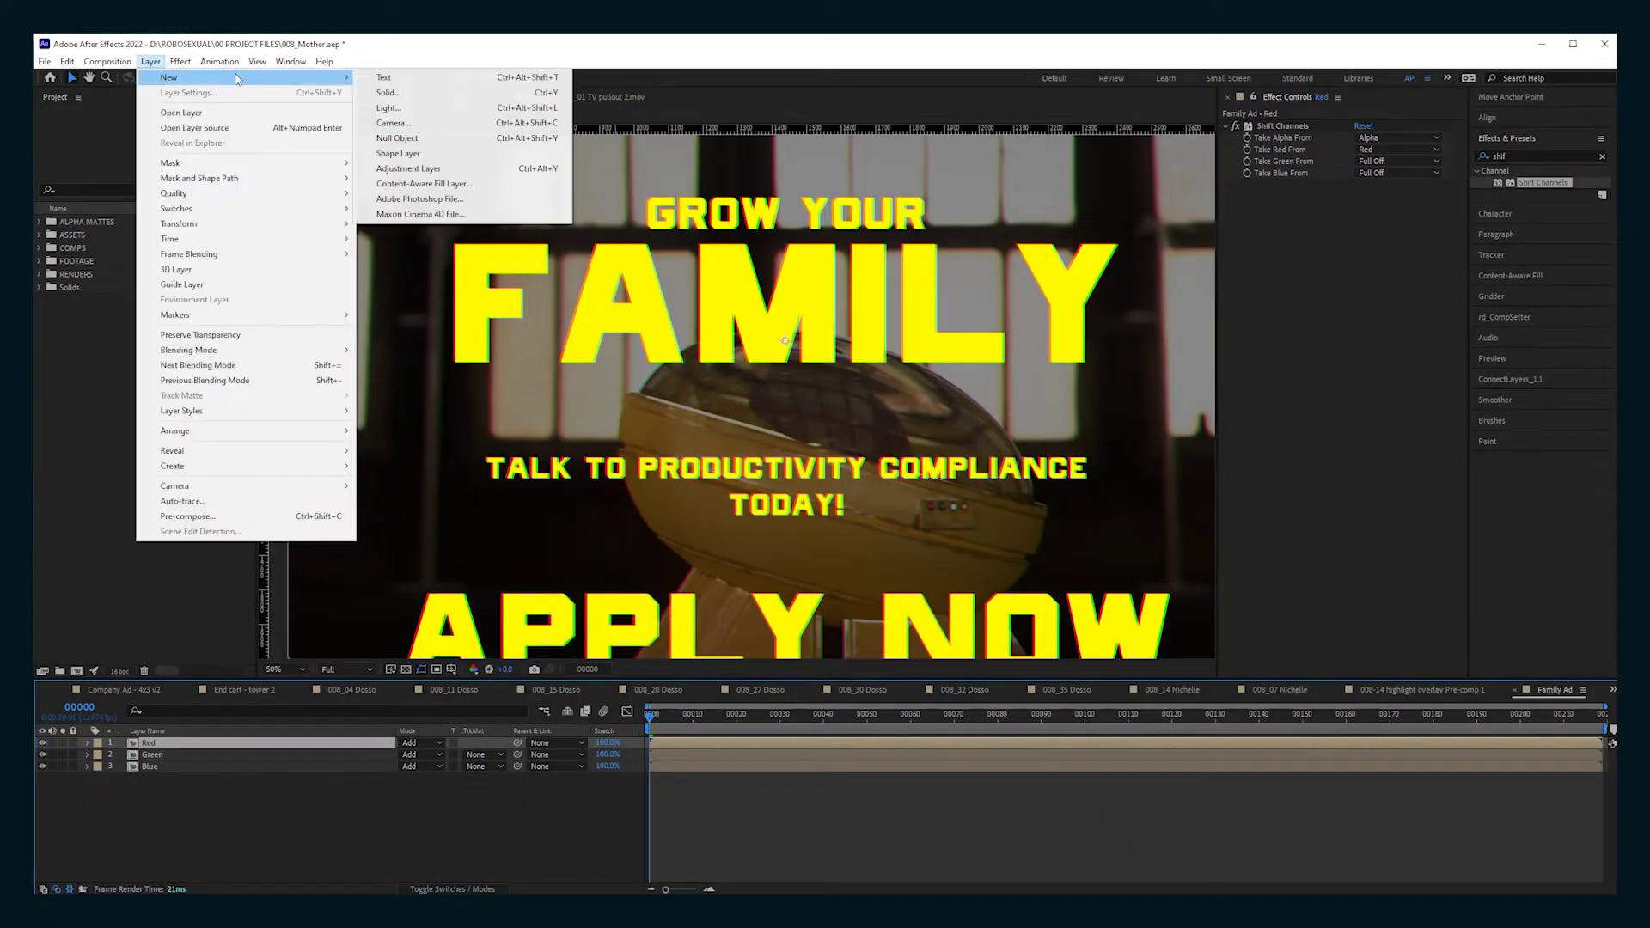
Add an adjustment layer with a Mosaic effect set to 350 horizontal and 350 vertical blocks and Sharp Colors enabled
{"action": "left_click", "coordinate": [412, 161]}
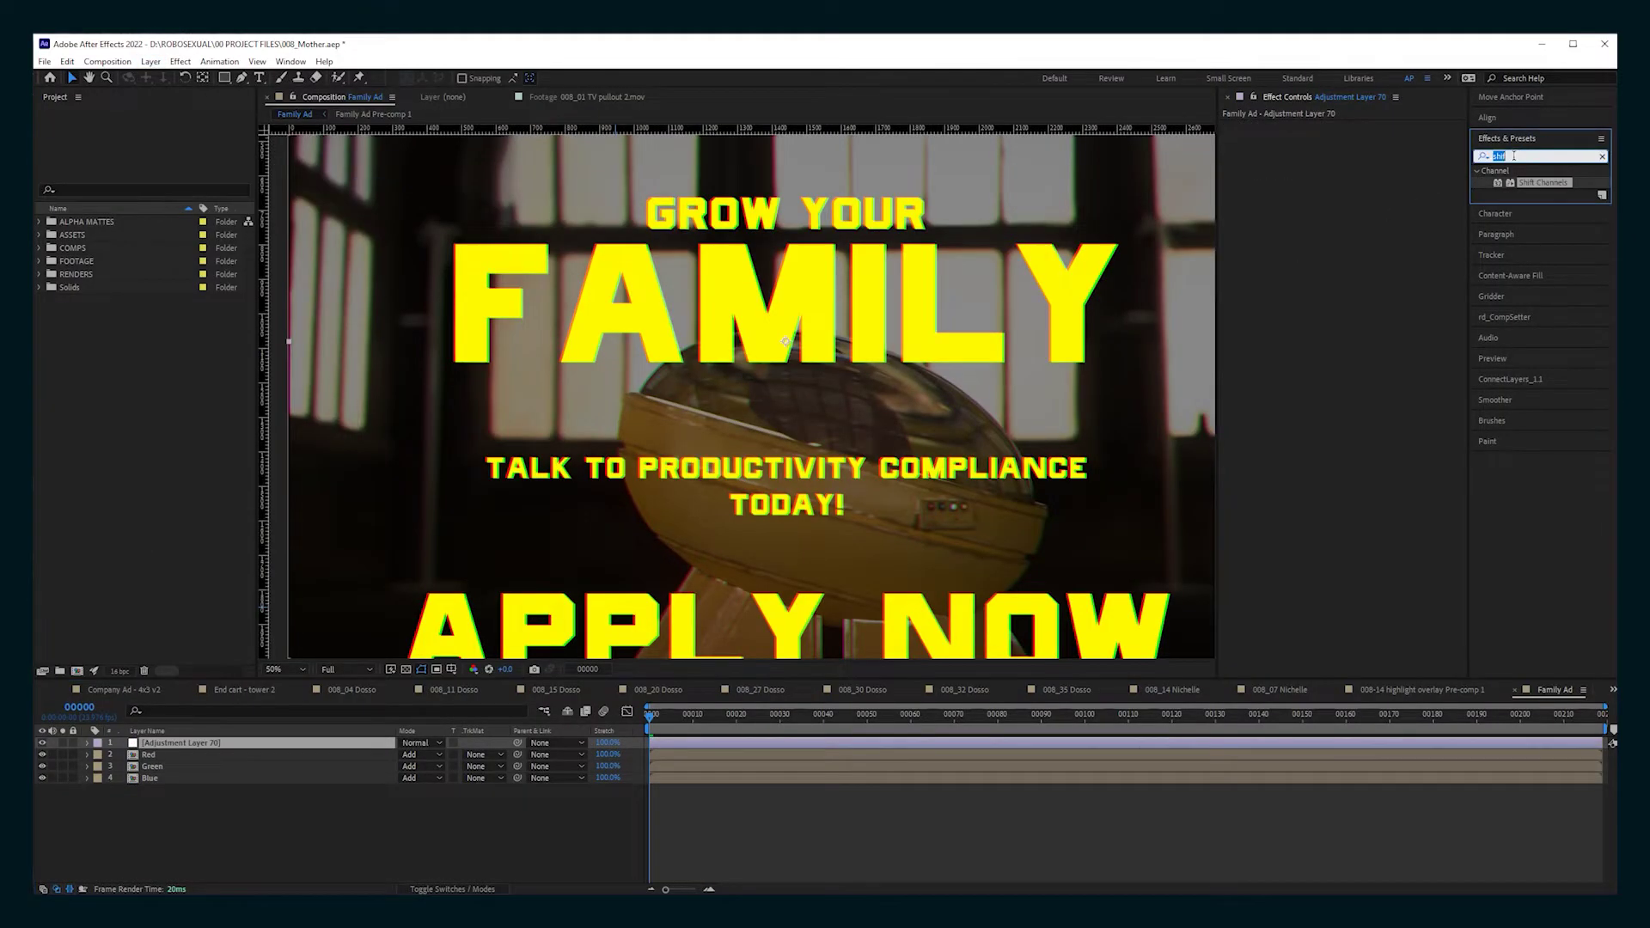
{"action": "left_click_drag", "start_coordinate": [1519, 253], "coordinate": [1387, 199]}
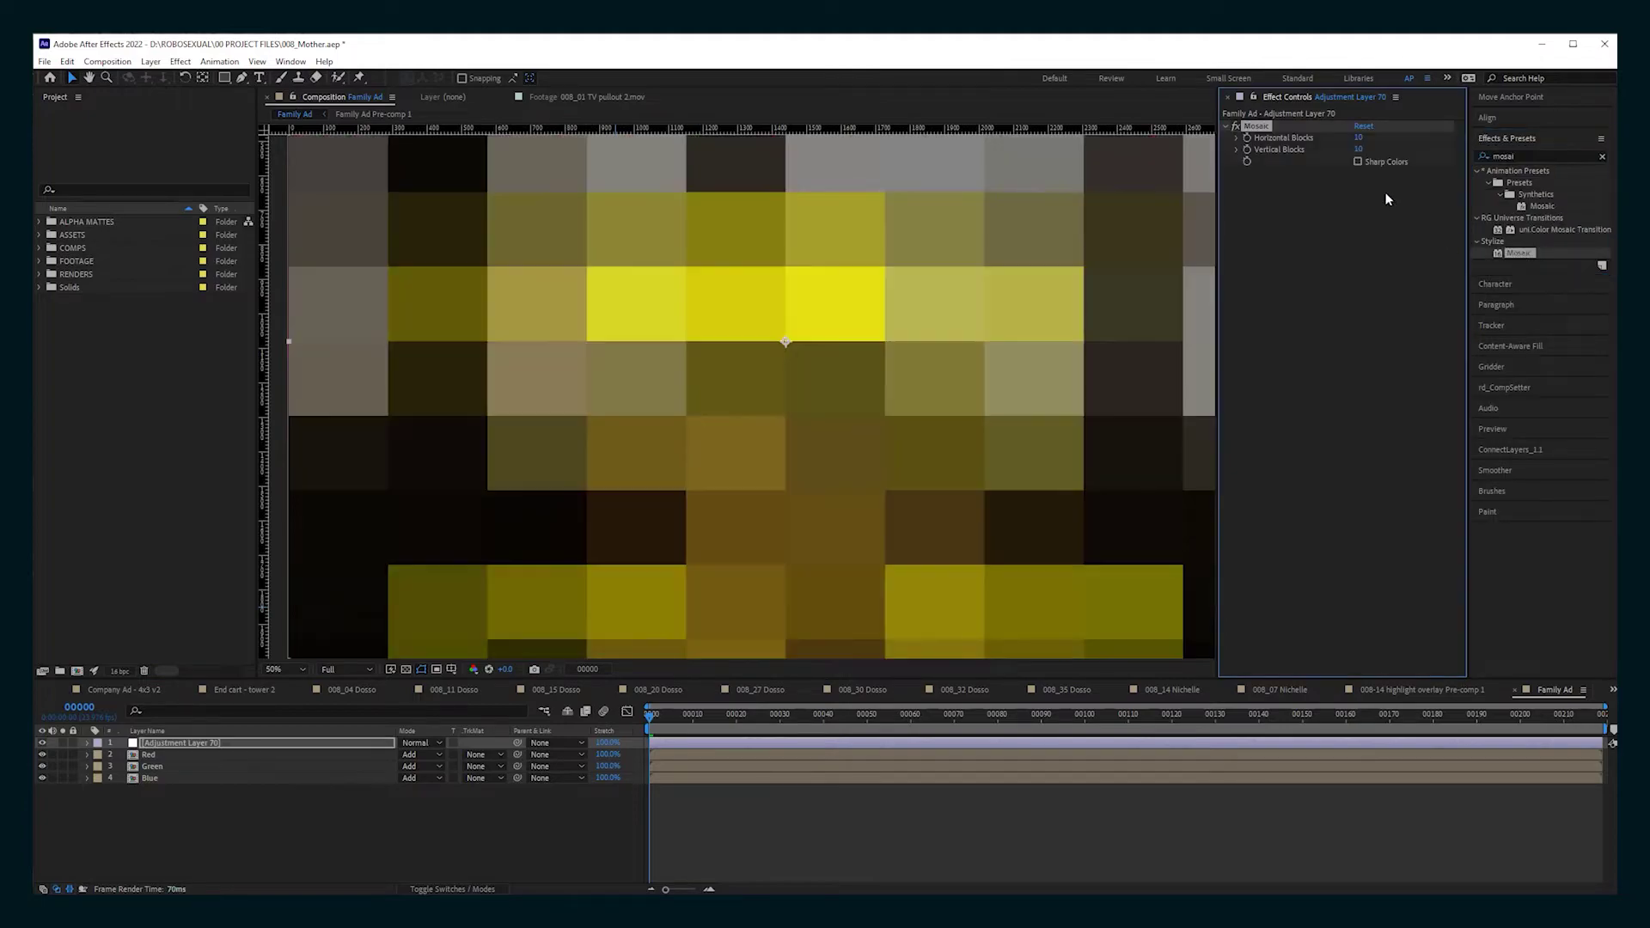
{"action": "key", "text": "Return"}
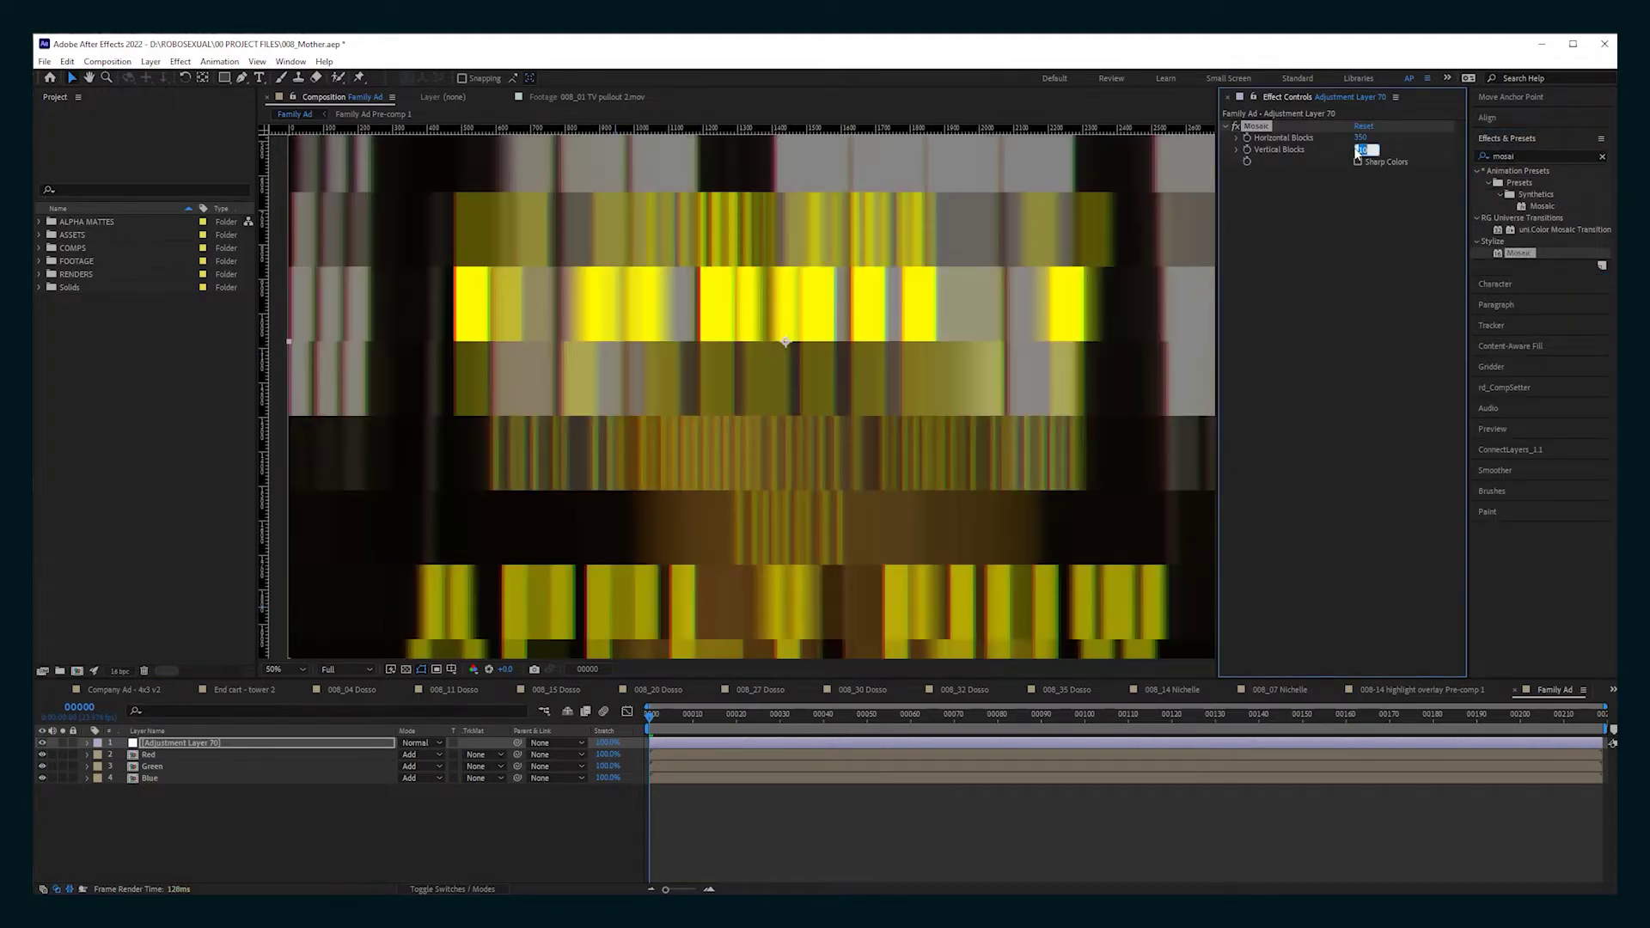
{"action": "key", "text": "Return"}
{"action": "left_click", "coordinate": [1358, 161]}
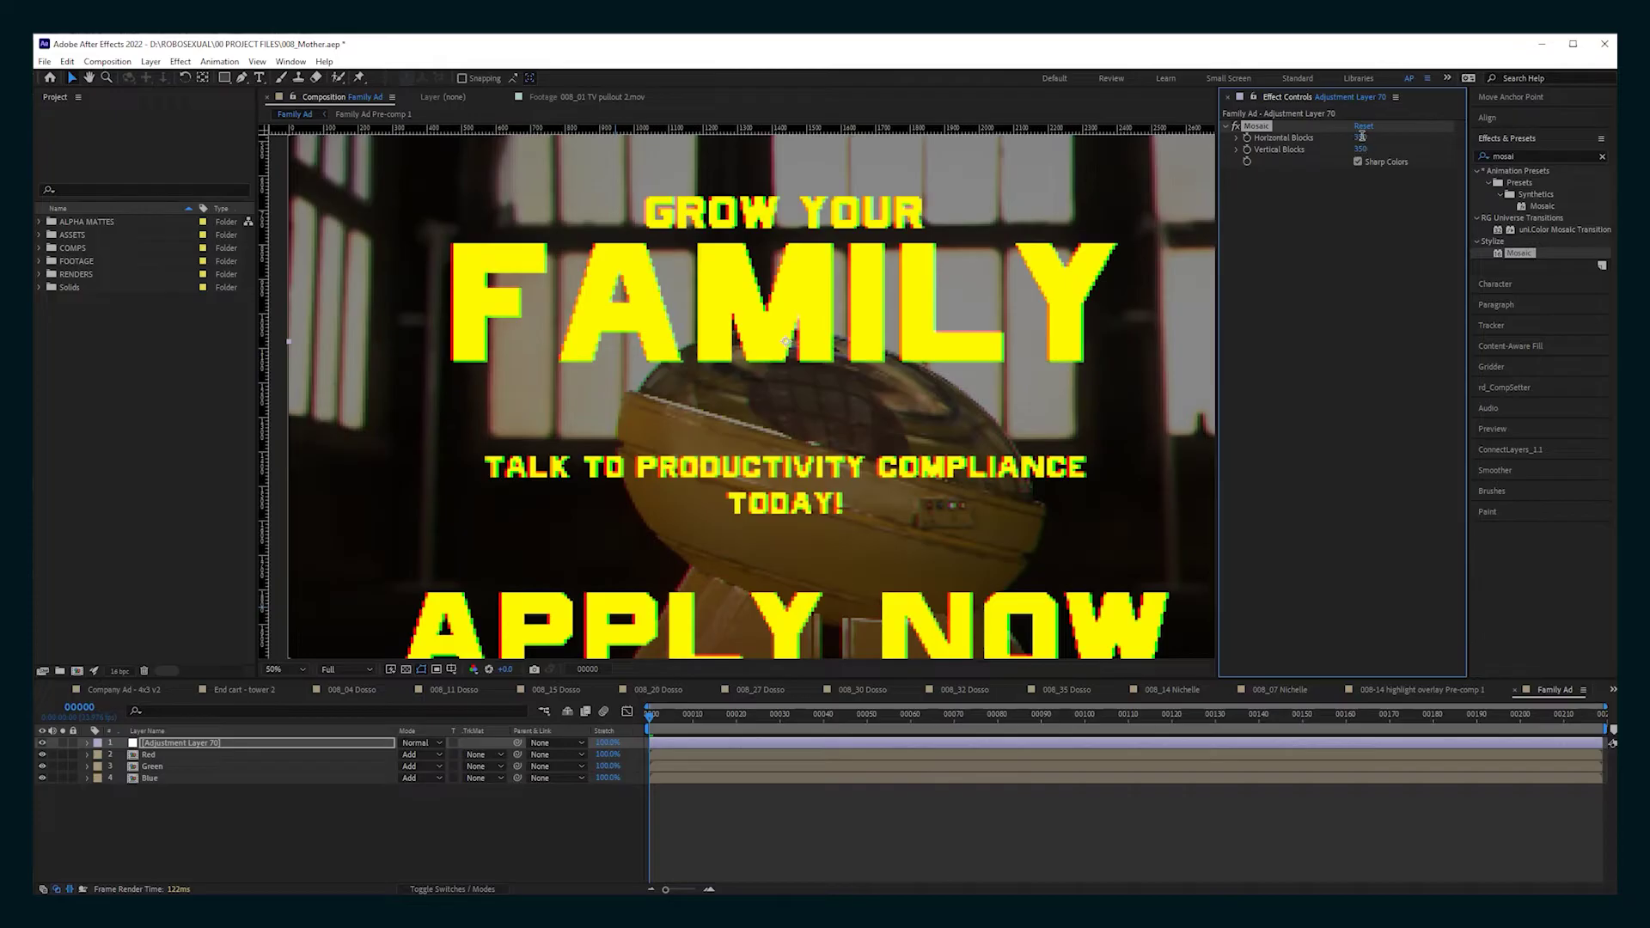
Set the Mosaic effect's horizontal and vertical blocks to 500 each
{"action": "left_click", "coordinate": [1360, 141]}
{"action": "type", "text": "500"}
{"action": "key", "text": "Tab"}
{"action": "type", "text": "500"}
{"action": "left_click", "coordinate": [1094, 401]}
{"action": "scroll", "coordinate": [936, 430], "scroll_direction": "down", "scroll_amount": 1}
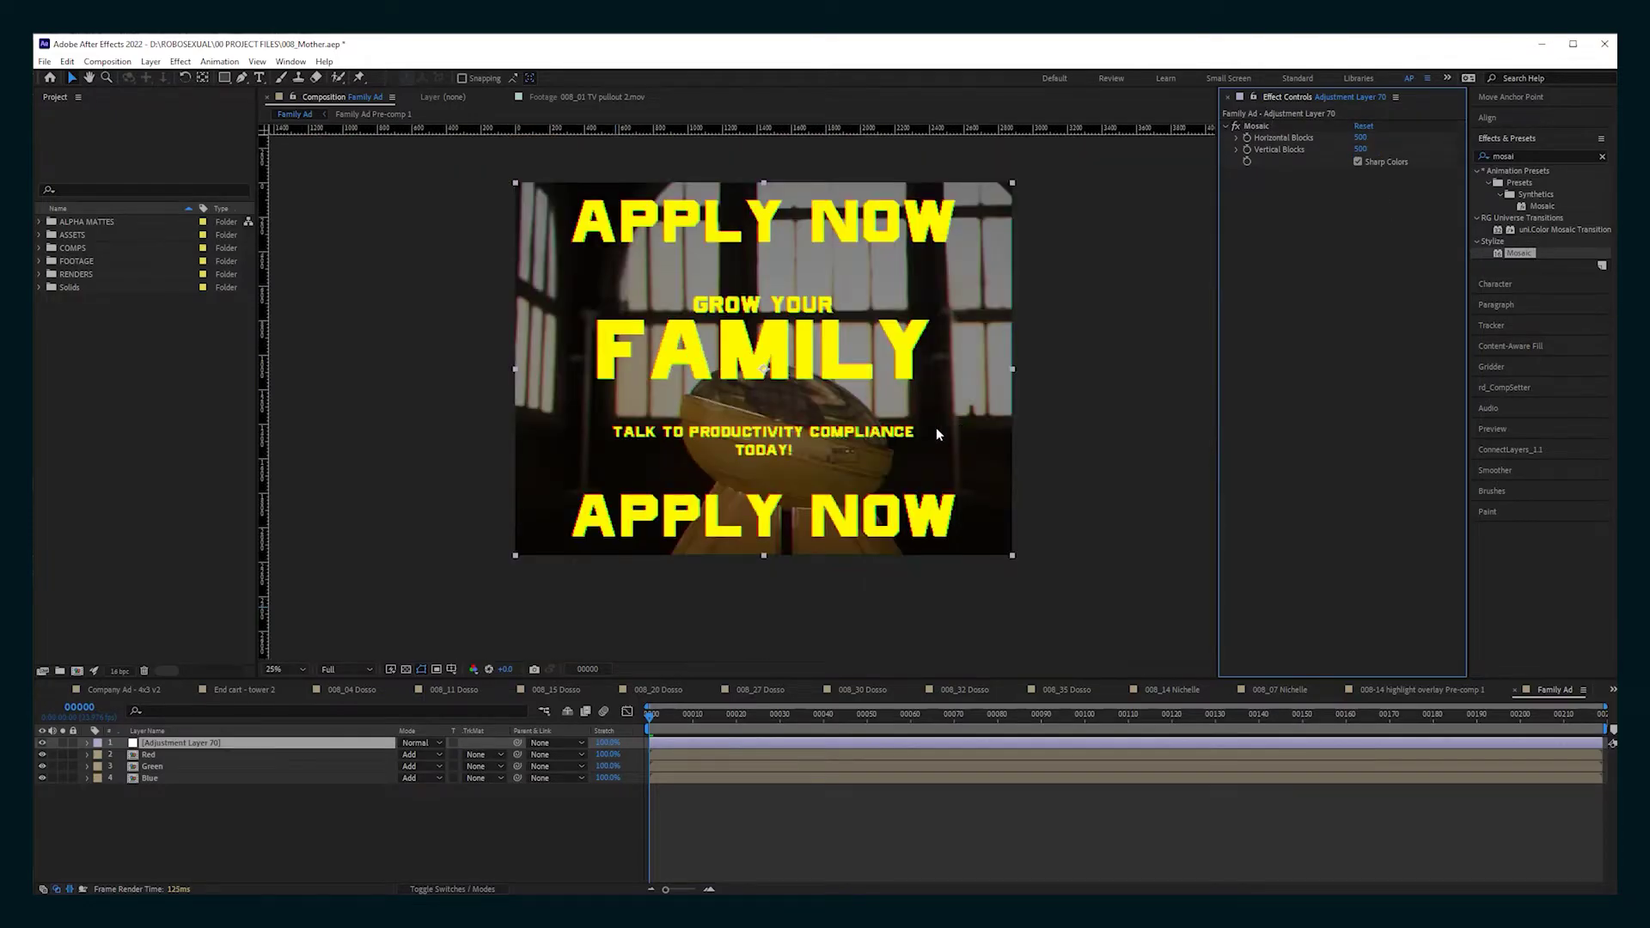
{"action": "scroll", "coordinate": [936, 430], "scroll_direction": "up", "scroll_amount": 1}
{"action": "middle_click_drag", "start_coordinate": [888, 418], "coordinate": [882, 423]}
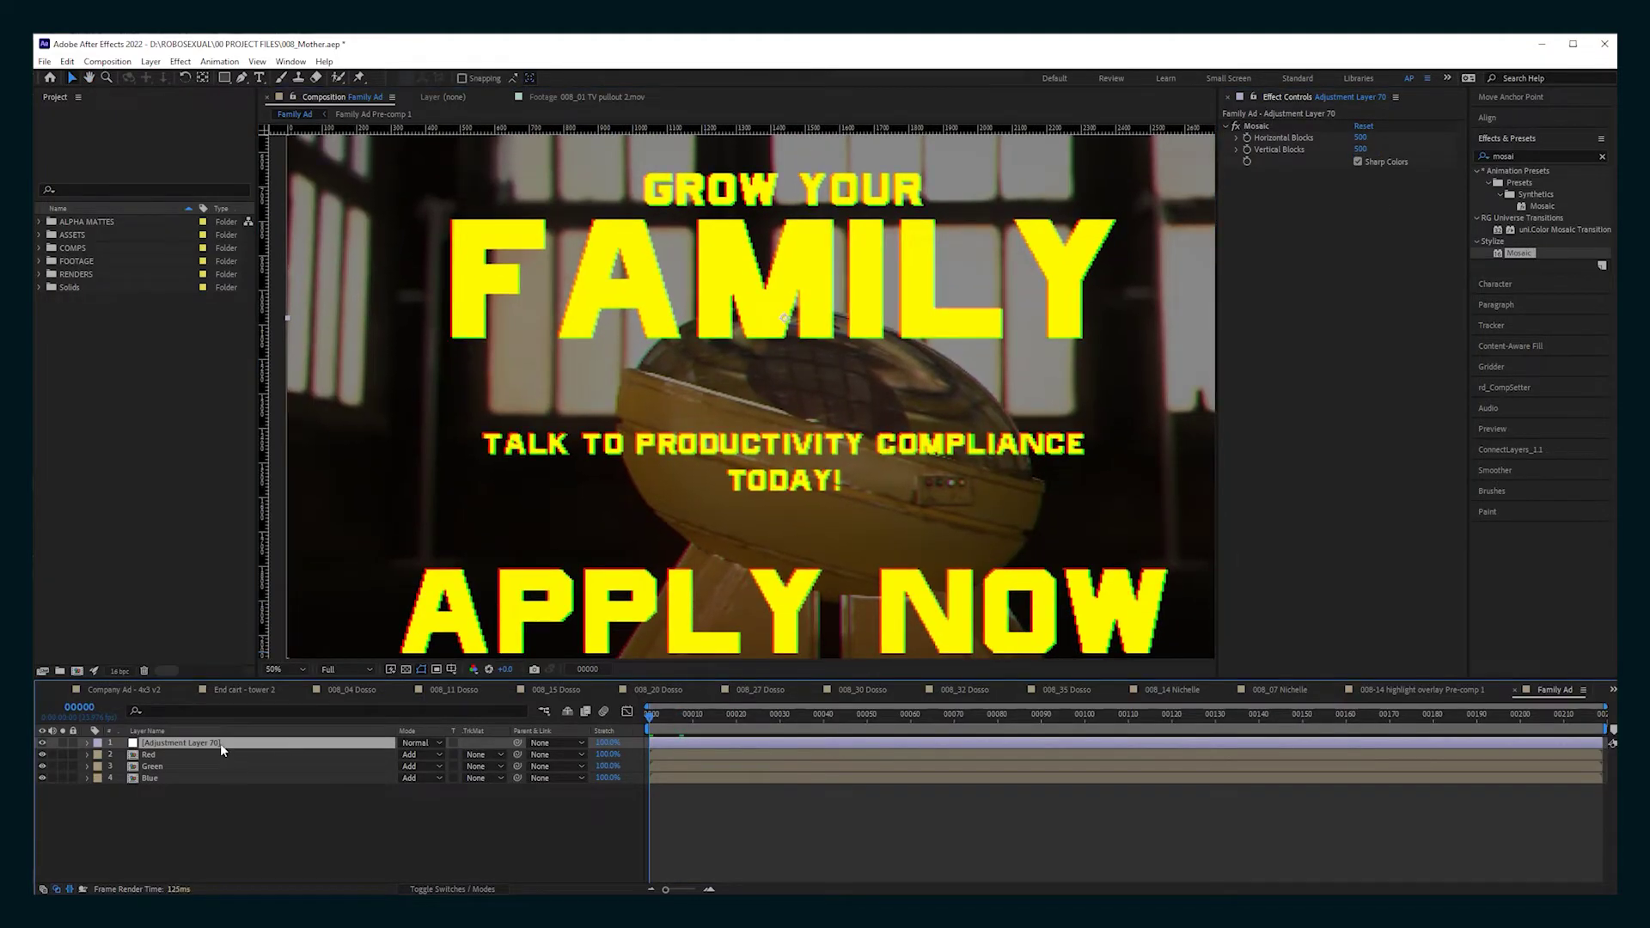
Rename the adjustment layer Mosaic and add a black solid named Grid above it
{"action": "key", "text": "Return"}
{"action": "type", "text": "Mosaic"}
{"action": "key", "text": "ctrl+y"}
{"action": "type", "text": "Grid"}
{"action": "key", "text": "Return"}
{"action": "key", "text": "comma"}
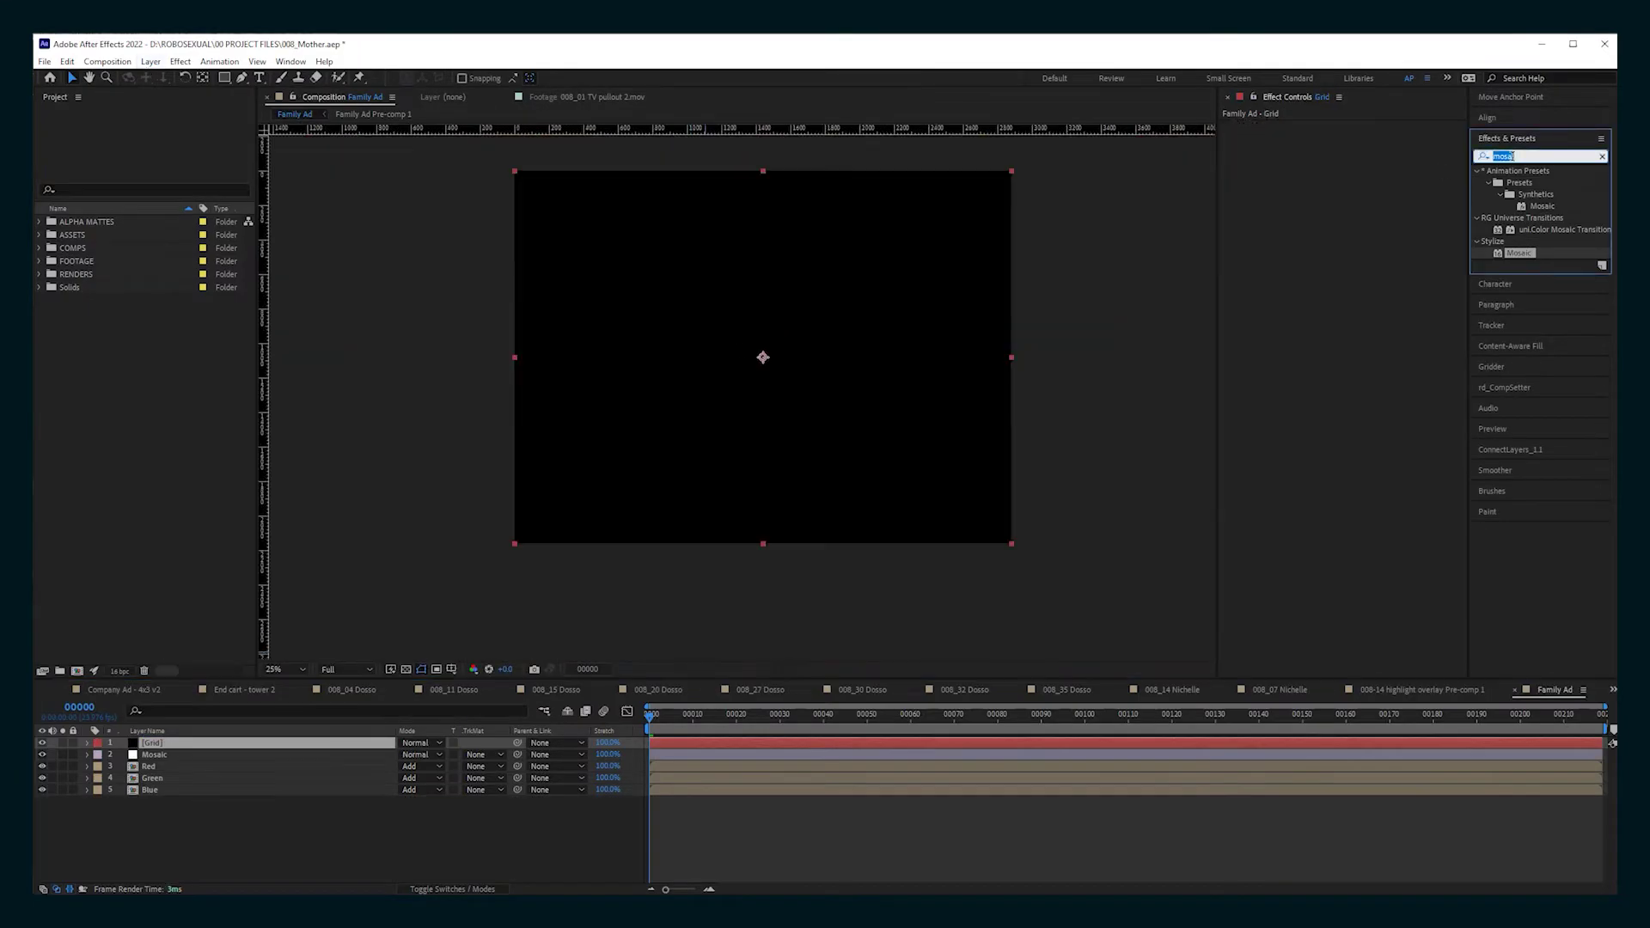
Apply the Grid effect to the Grid solid with a width of 5 and a border of 2
{"action": "double_click", "coordinate": [1515, 253]}
{"action": "left_click", "coordinate": [1365, 172]}
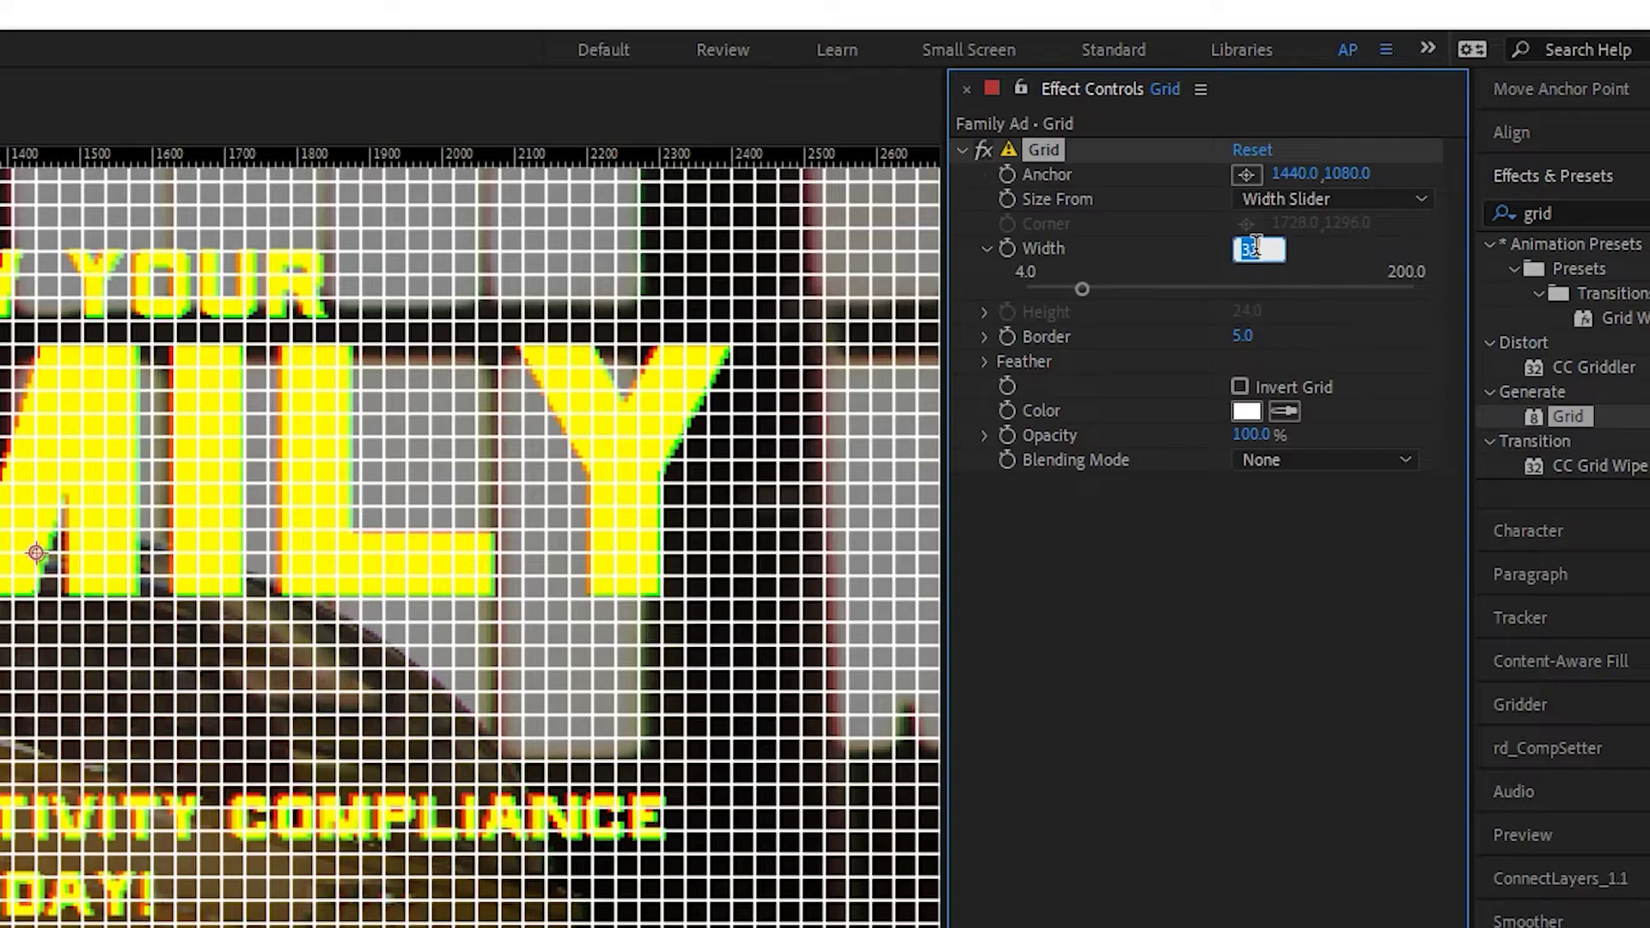
{"action": "key", "text": "Return"}
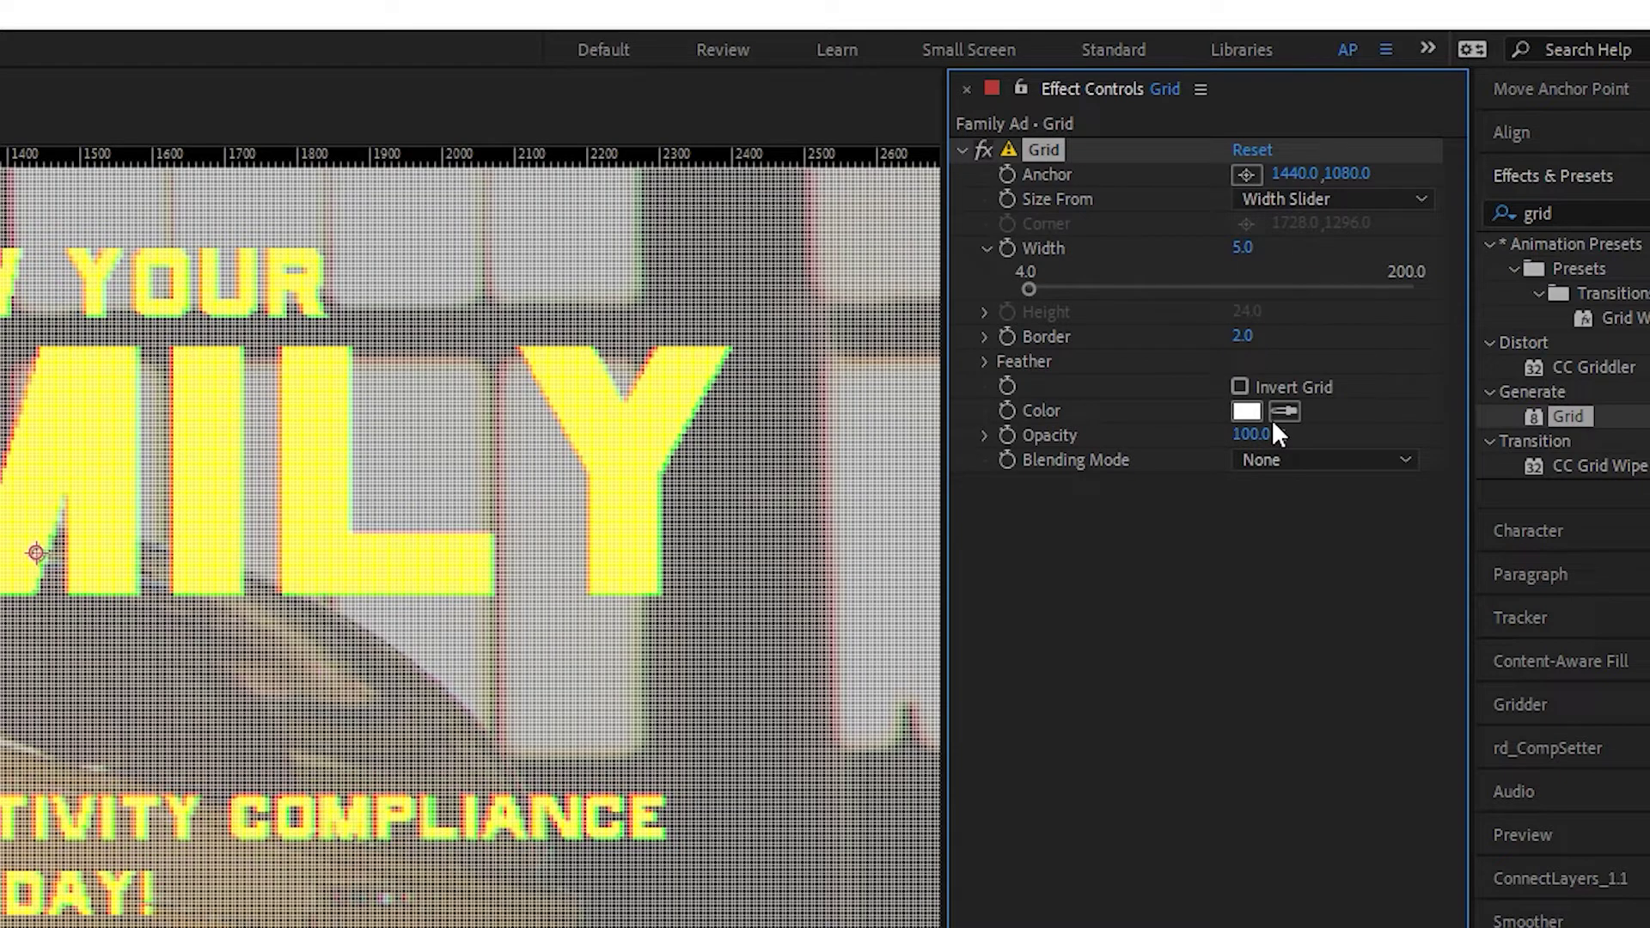
Color the Grid effect's lines black and set its opacity to 20%
{"action": "left_click", "coordinate": [1248, 411]}
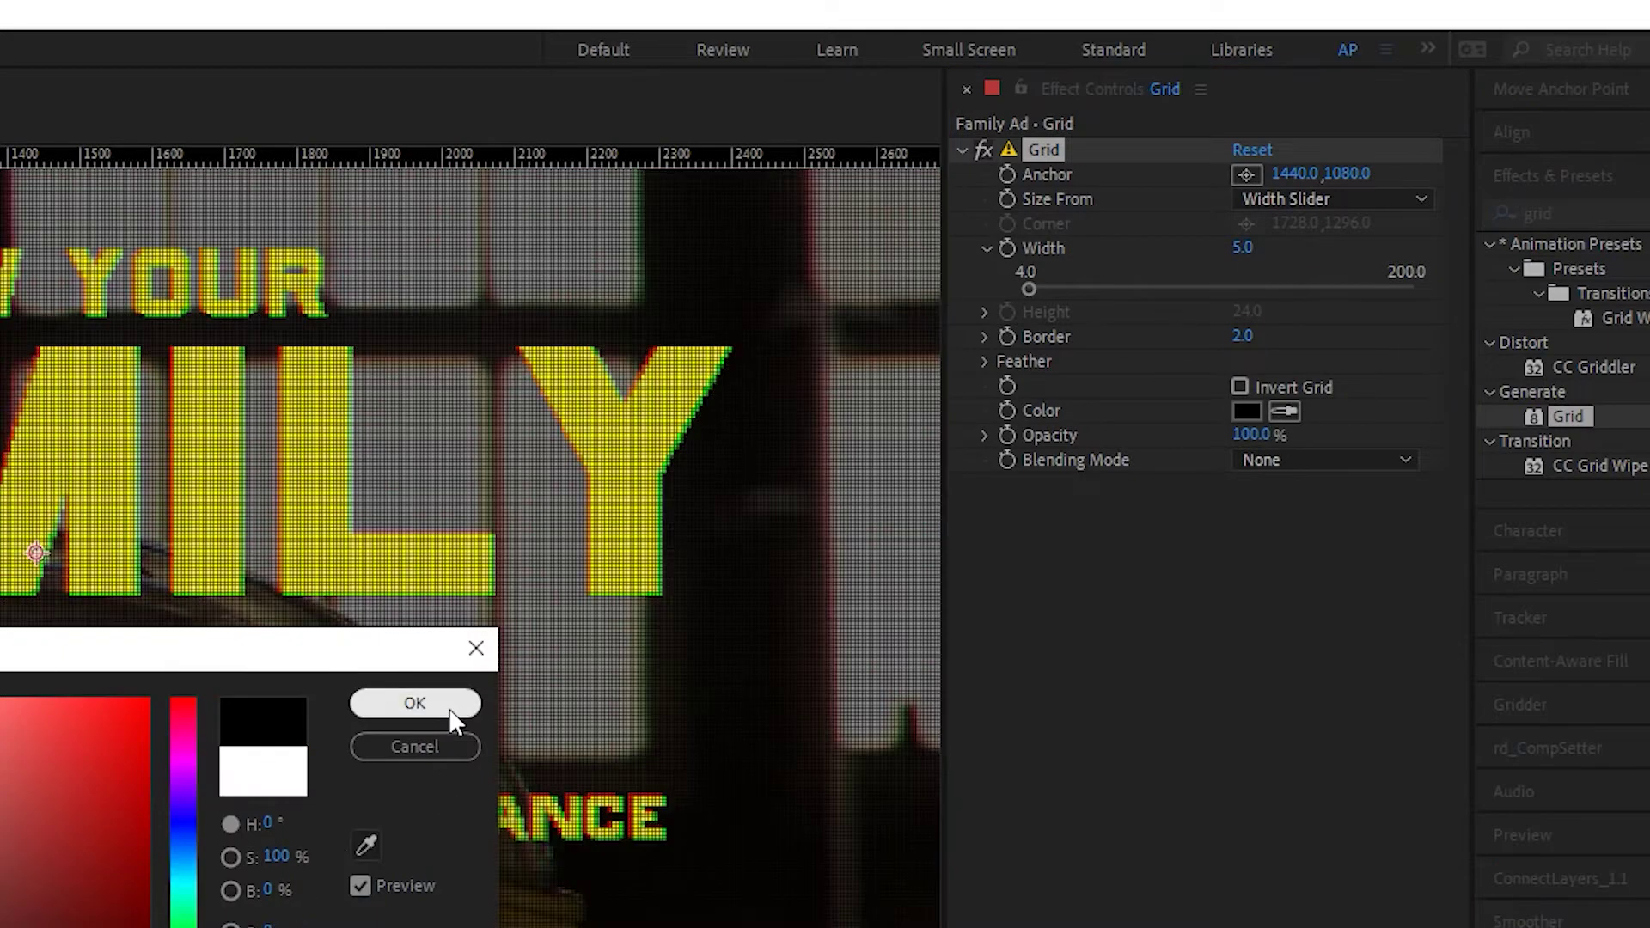
{"action": "left_click", "coordinate": [449, 708]}
{"action": "scroll", "coordinate": [125, 636], "scroll_direction": "up", "scroll_amount": 1}
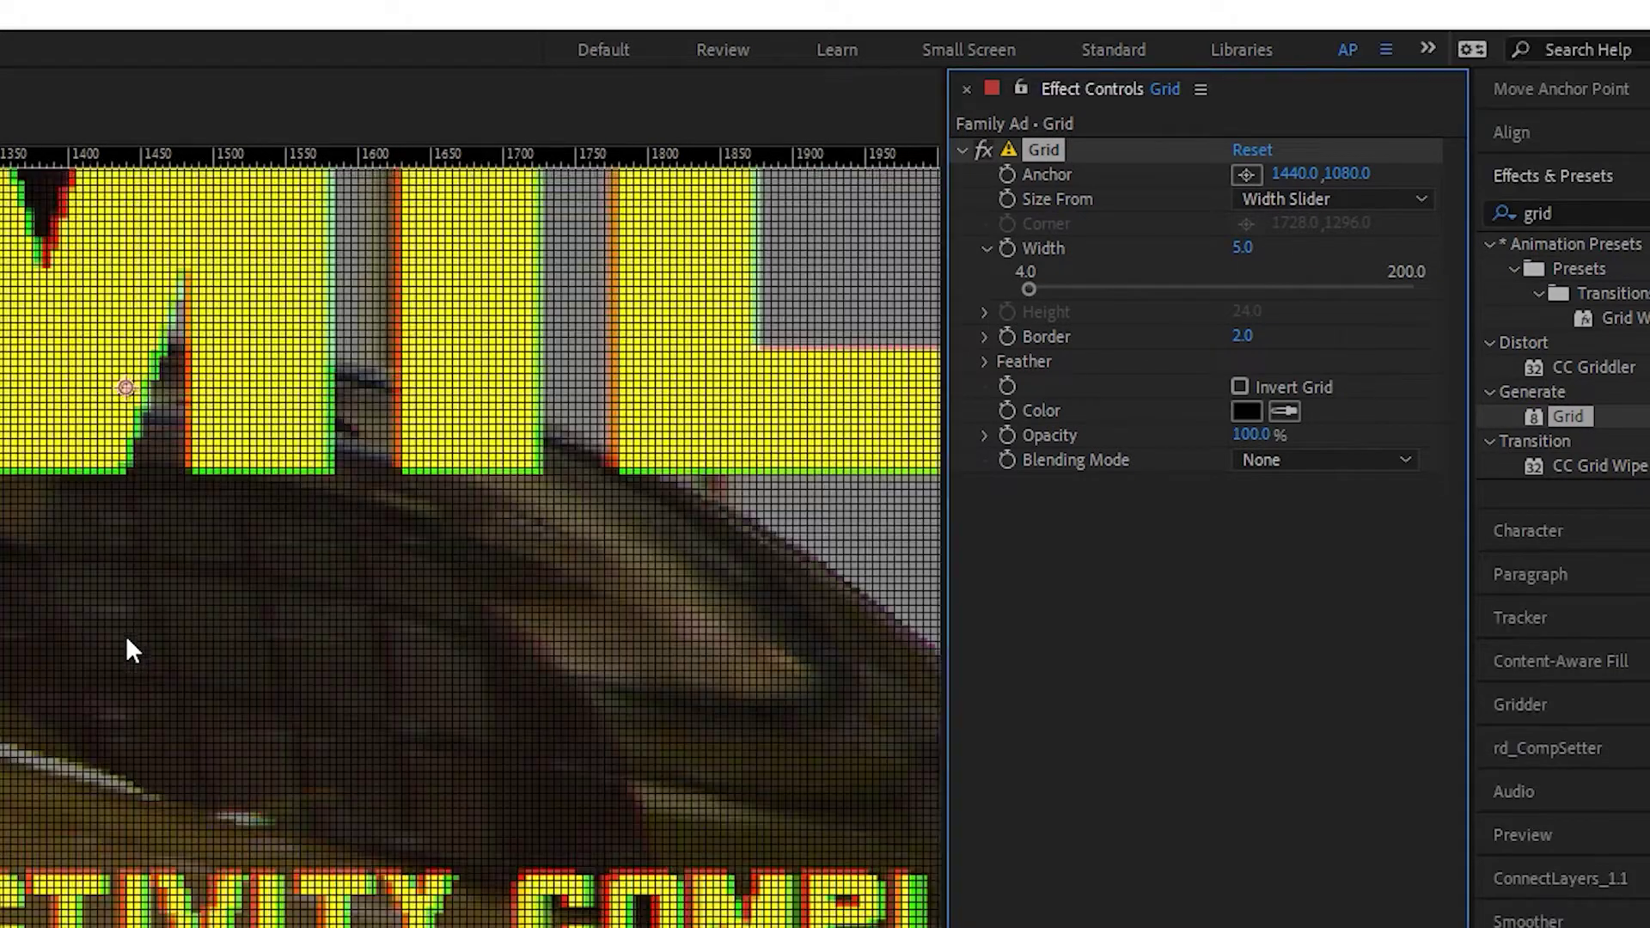
{"action": "left_click", "coordinate": [1260, 436]}
{"action": "type", "text": "20"}
{"action": "key", "text": "Return"}
{"action": "key", "text": "space"}
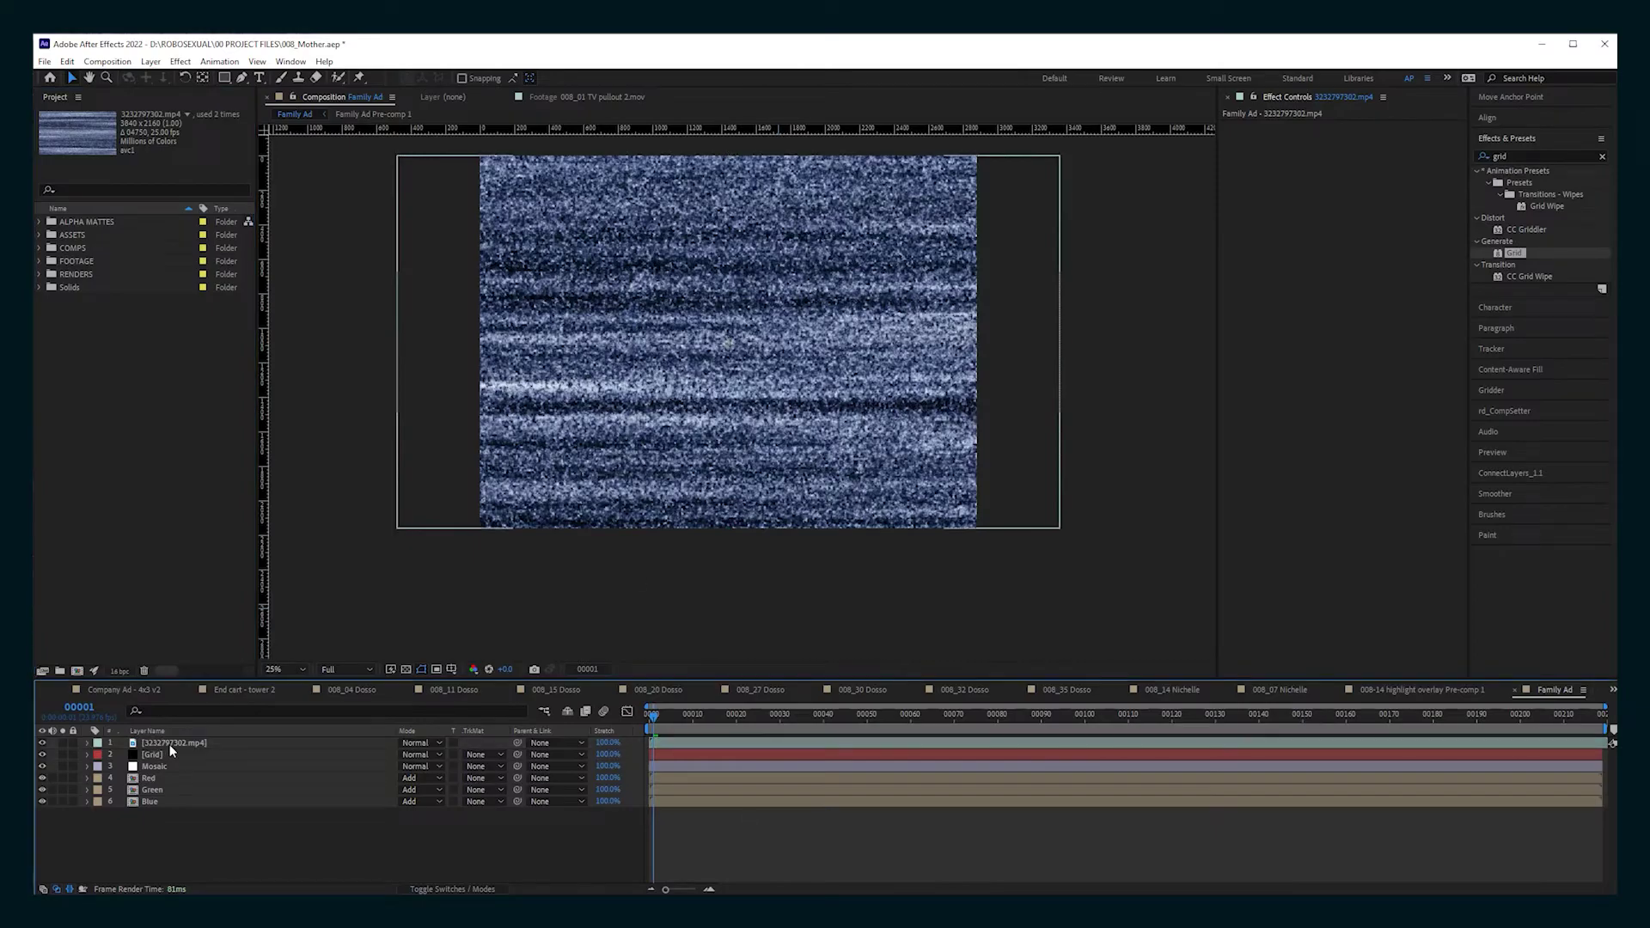
Rename the TV static footage layer Scan lines and put a pre-composed duplicate of it at the bottom of the layer stack
{"action": "left_click", "coordinate": [170, 744]}
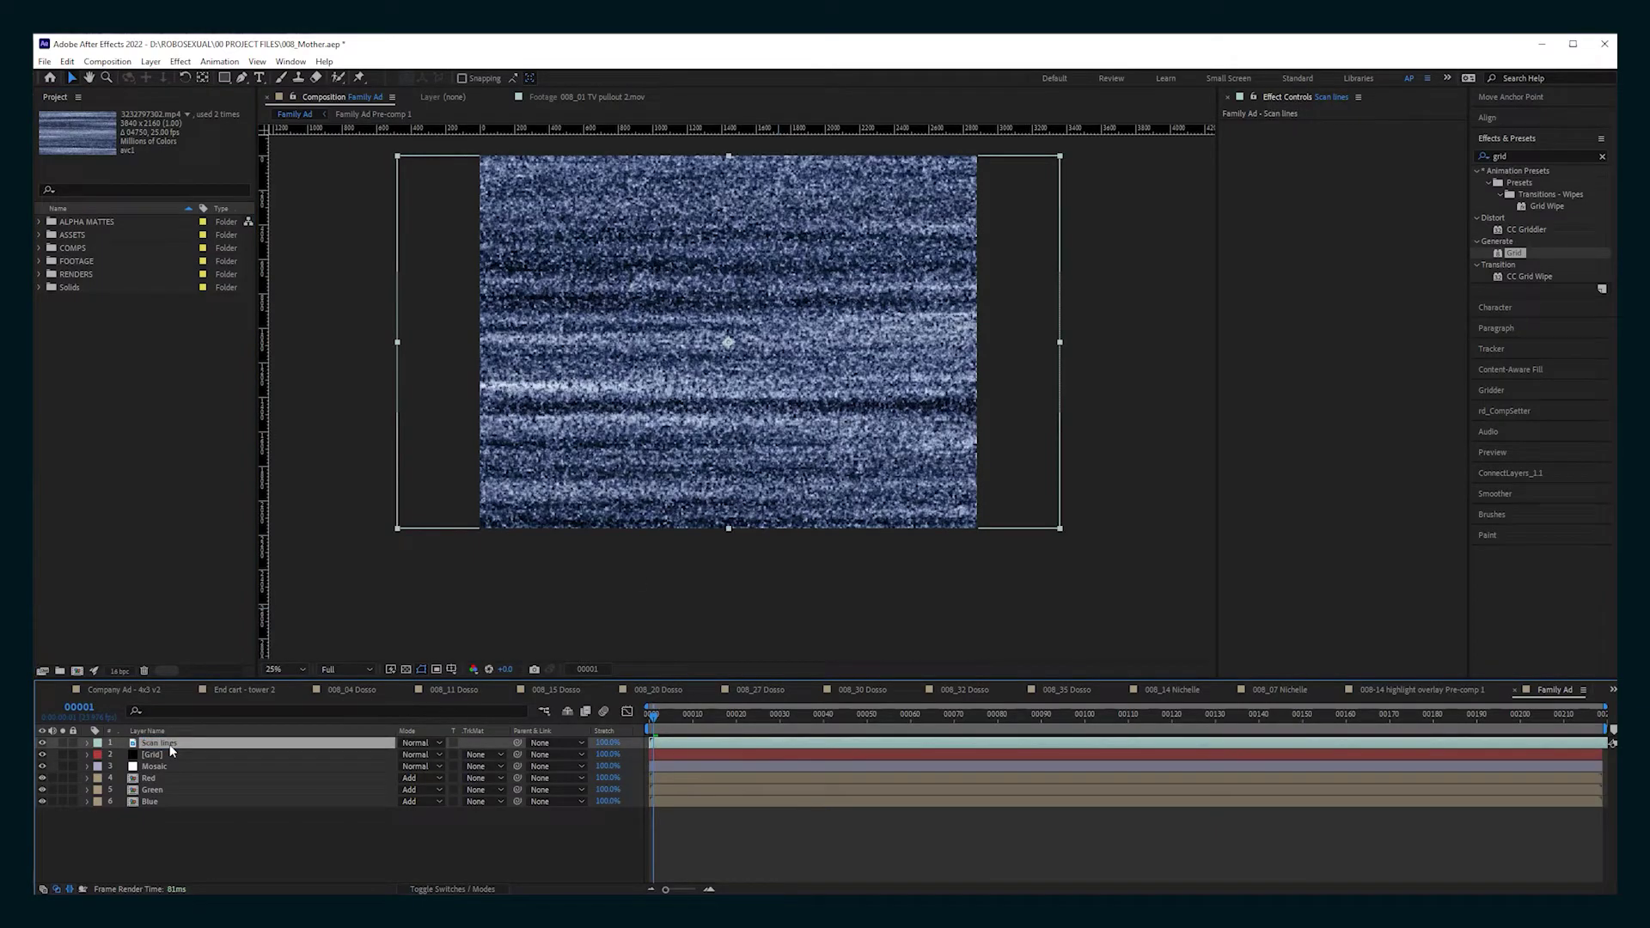
{"action": "key", "text": "ctrl+d"}
{"action": "key", "text": "ctrl+shift+c"}
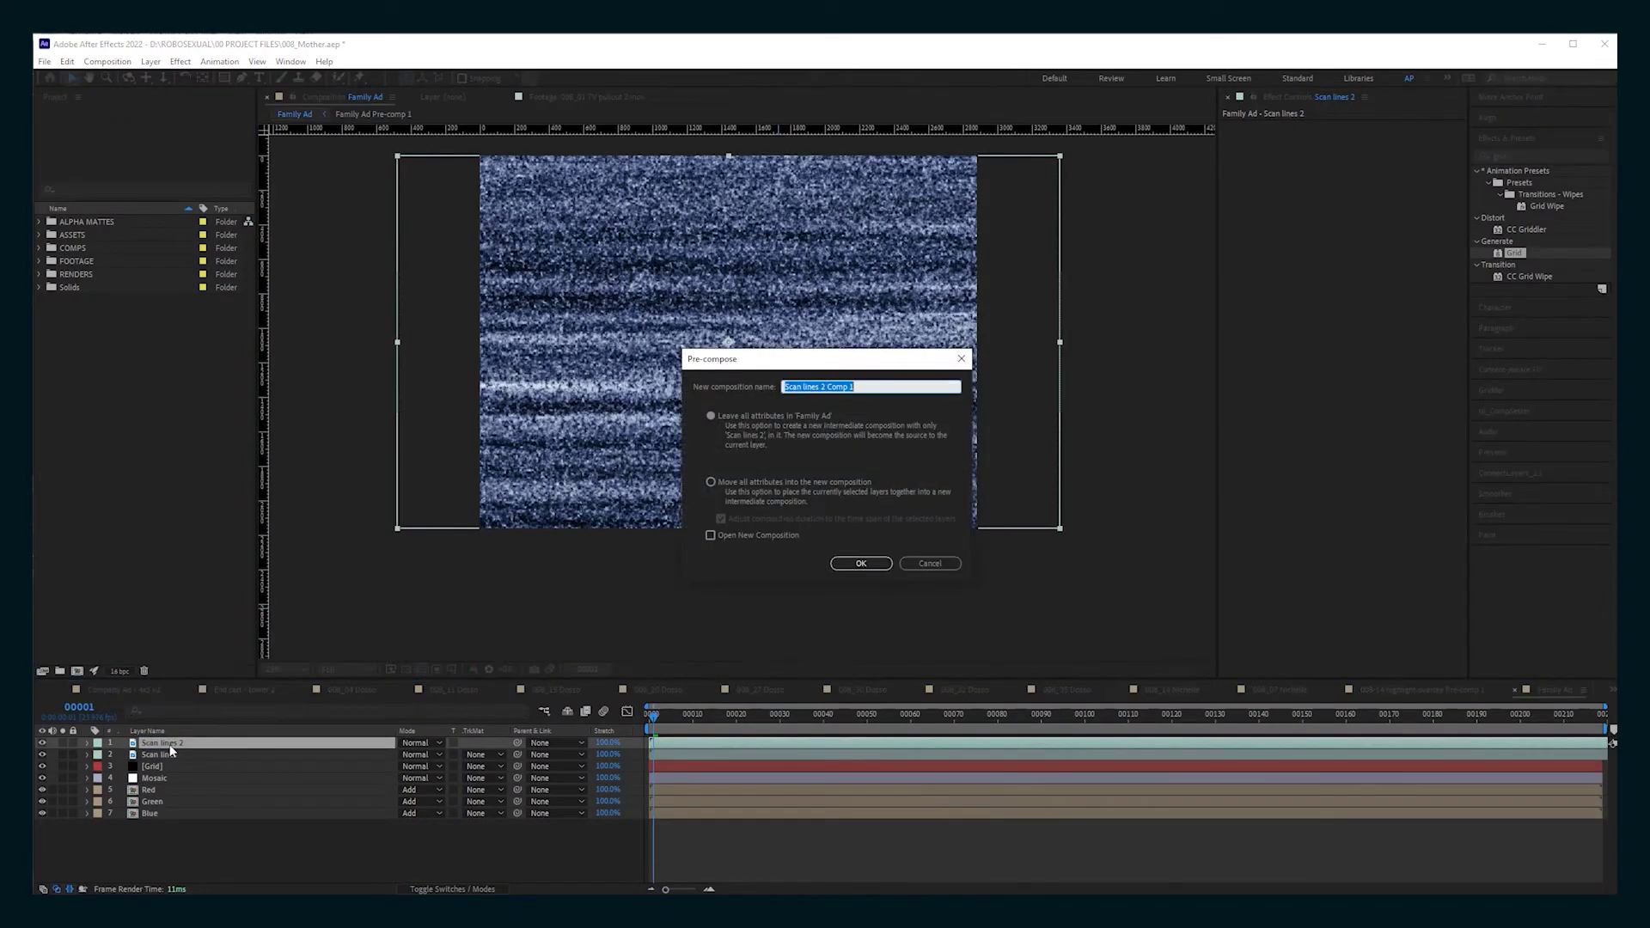
{"action": "left_click", "coordinate": [851, 569]}
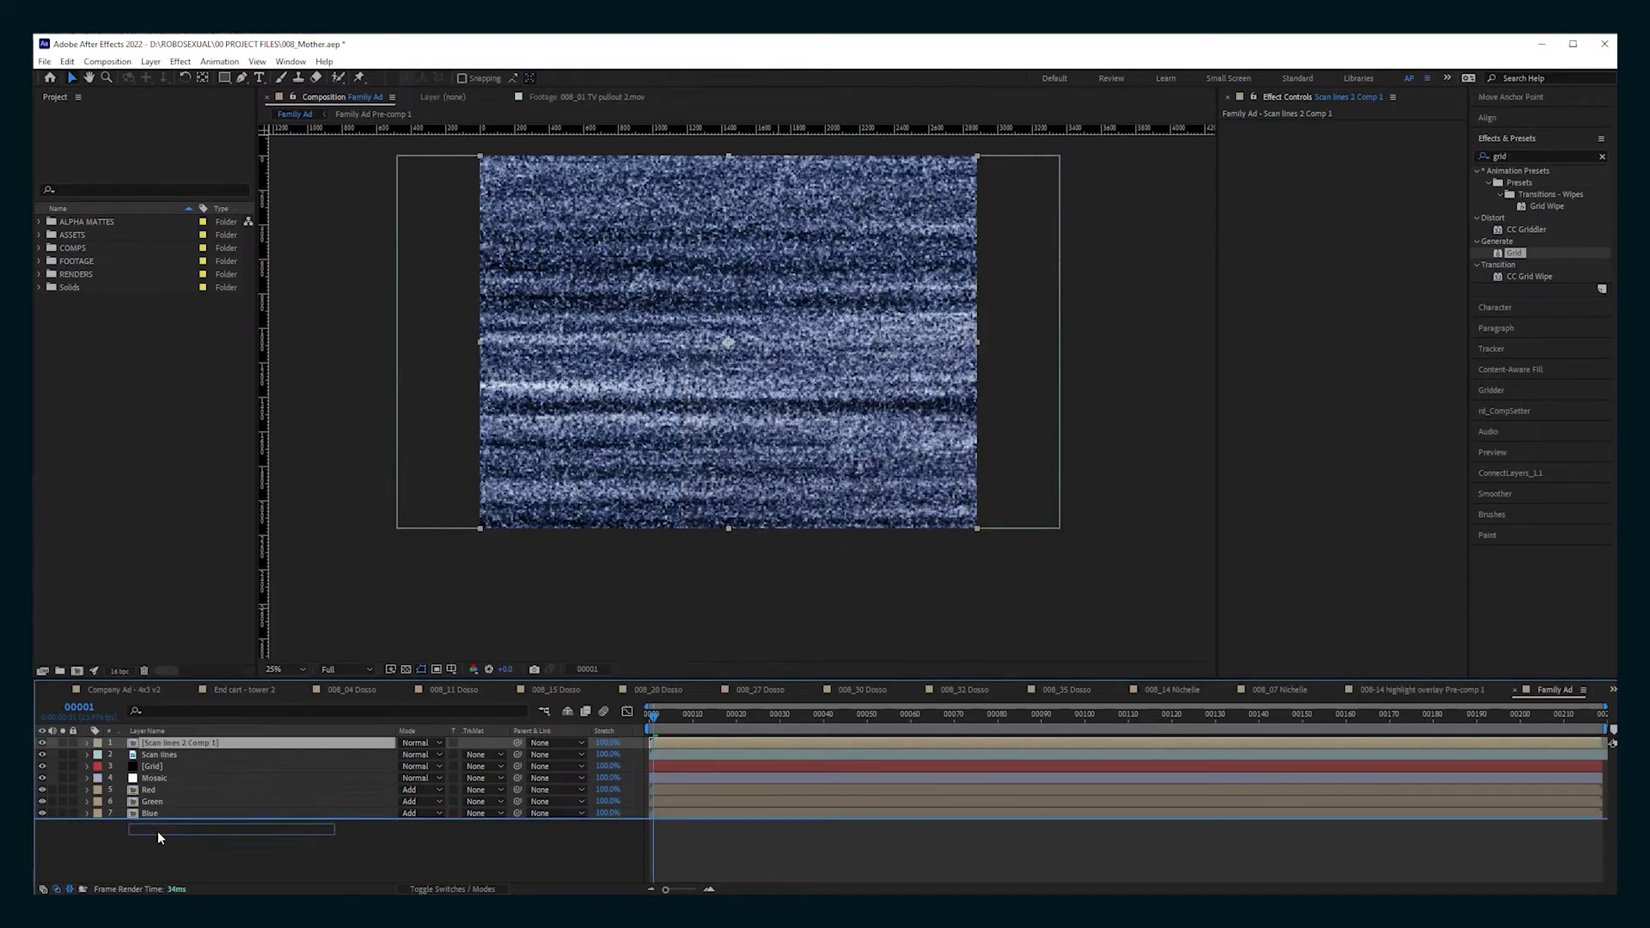
{"action": "left_click_drag", "start_coordinate": [158, 838], "coordinate": [158, 835]}
Add an adjustment layer named Displacement directly above the Grid layer
{"action": "left_click", "coordinate": [160, 756]}
{"action": "left_click", "coordinate": [151, 61]}
{"action": "mouse_move", "coordinate": [167, 76]}
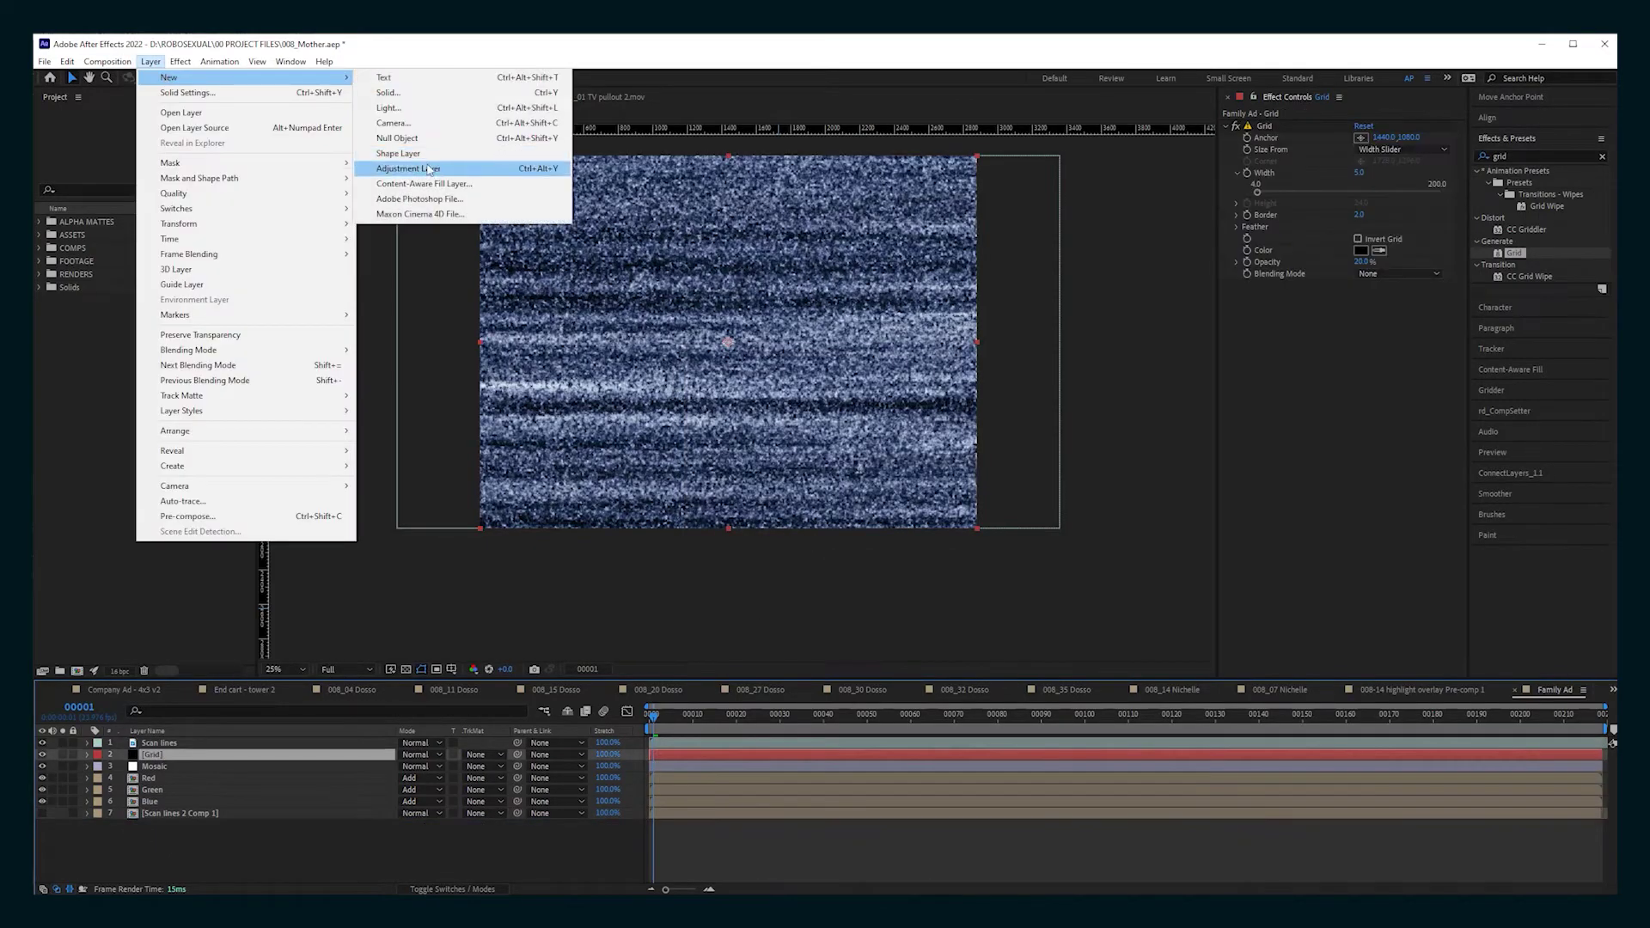
{"action": "left_click", "coordinate": [404, 171]}
{"action": "key", "text": "Return"}
{"action": "type", "text": "Displacement"}
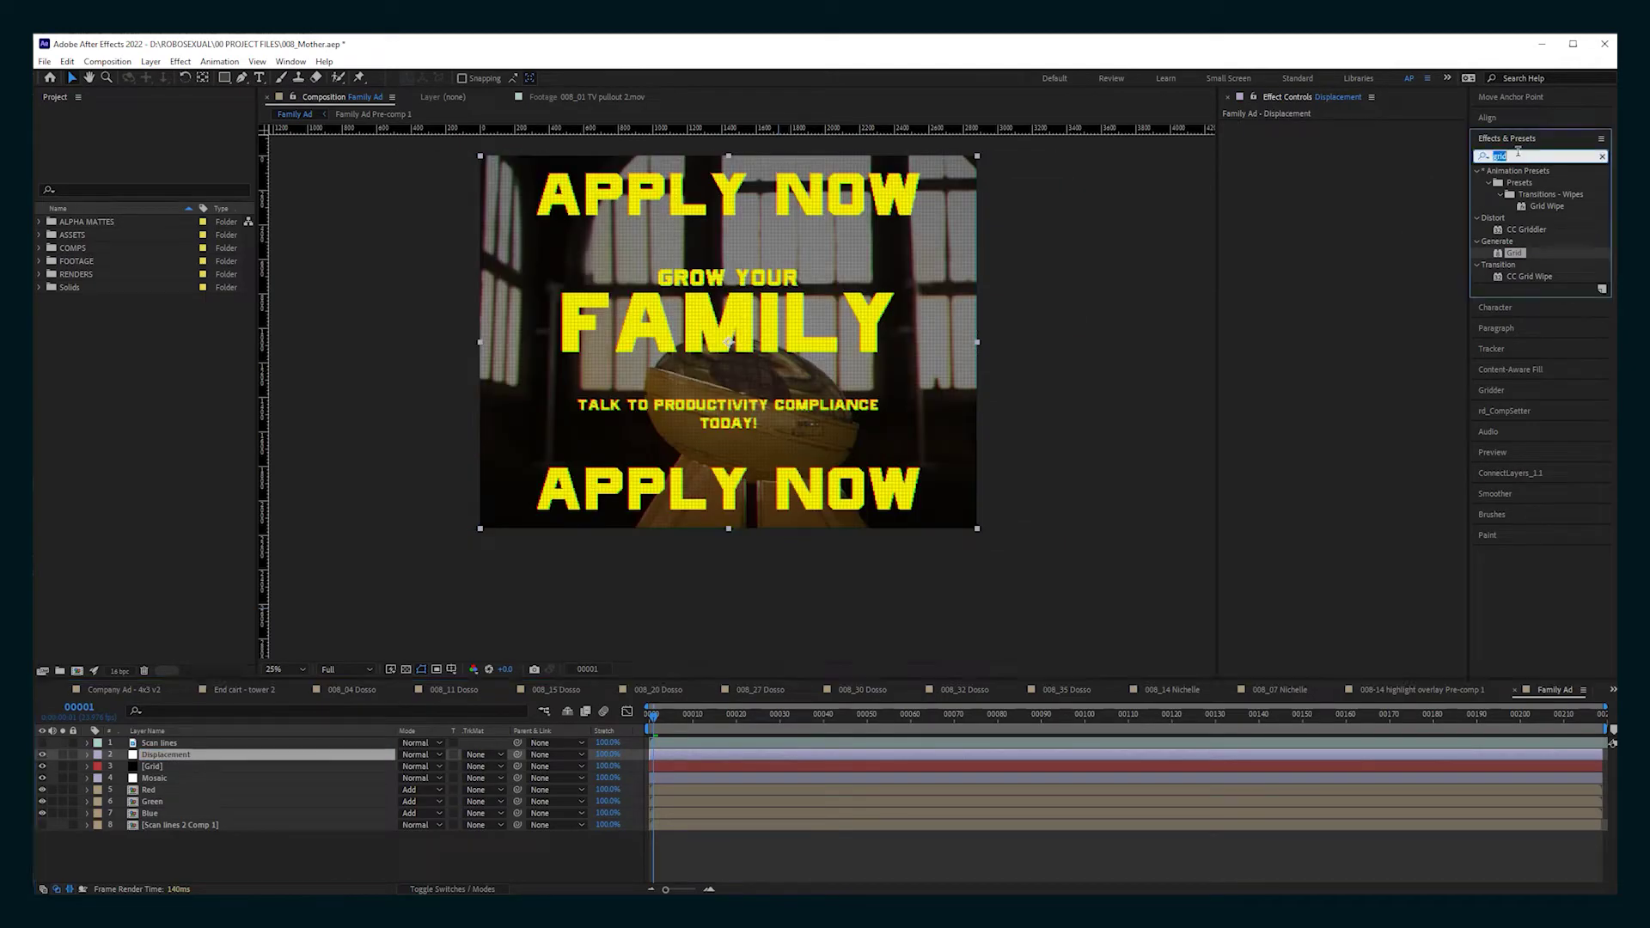
Apply a Displacement Map effect to the Displacement layer, using the pre-composed scan lines layer as its map
{"action": "type", "text": "displac"}
{"action": "double_click", "coordinate": [1539, 183]}
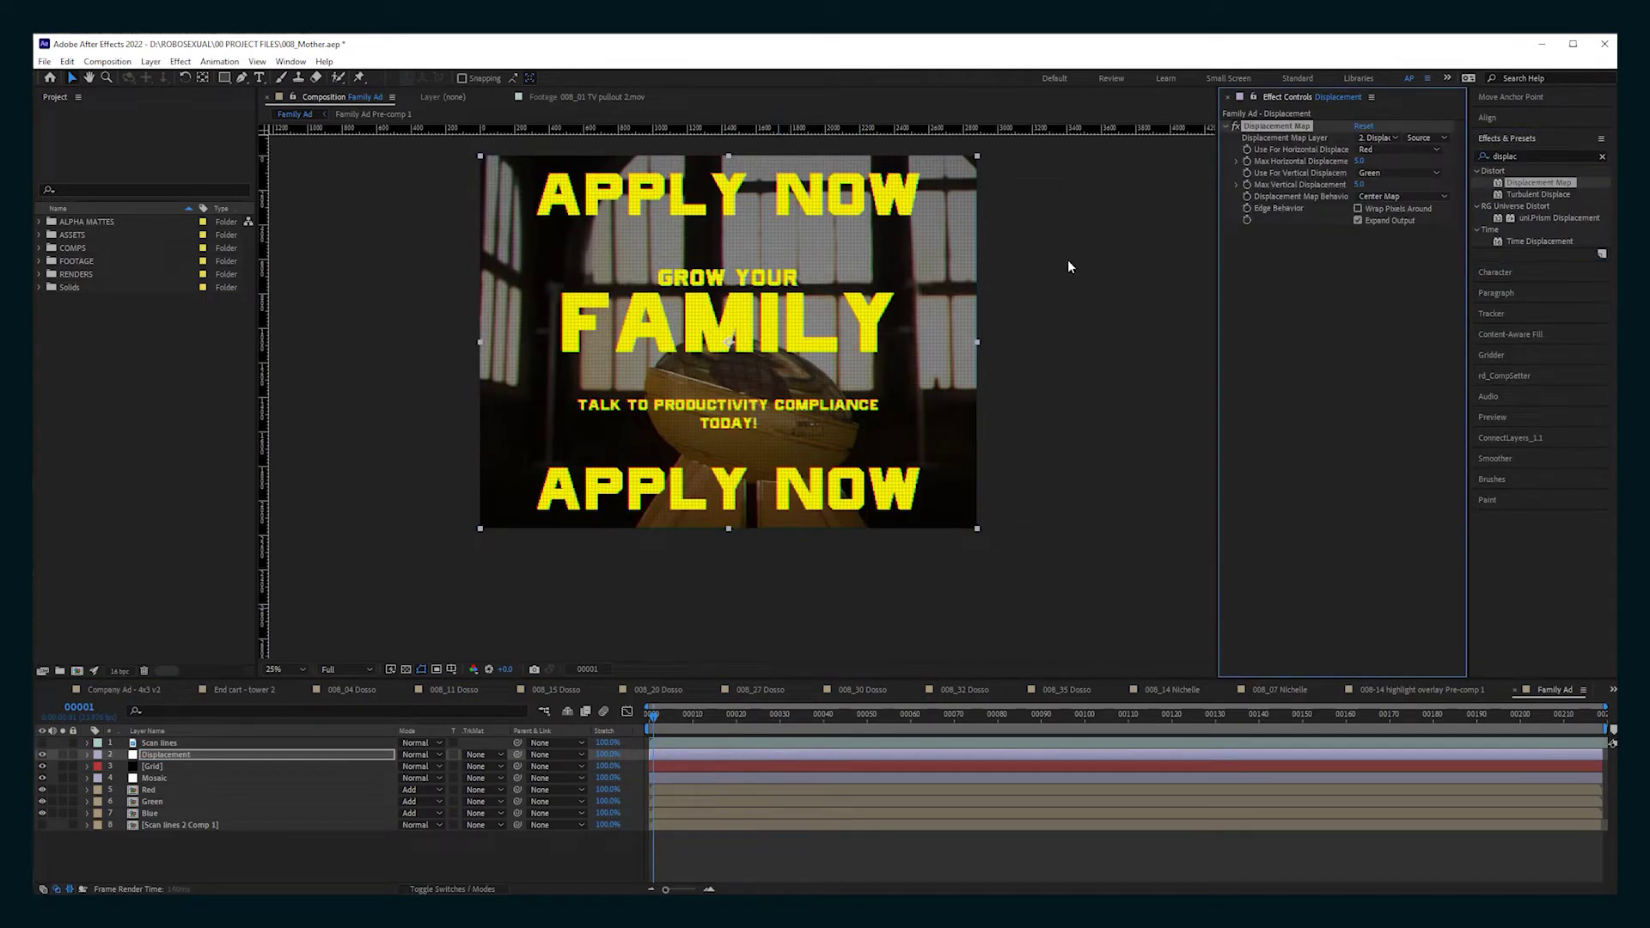
{"action": "left_click", "coordinate": [1378, 137]}
{"action": "left_click", "coordinate": [1413, 281]}
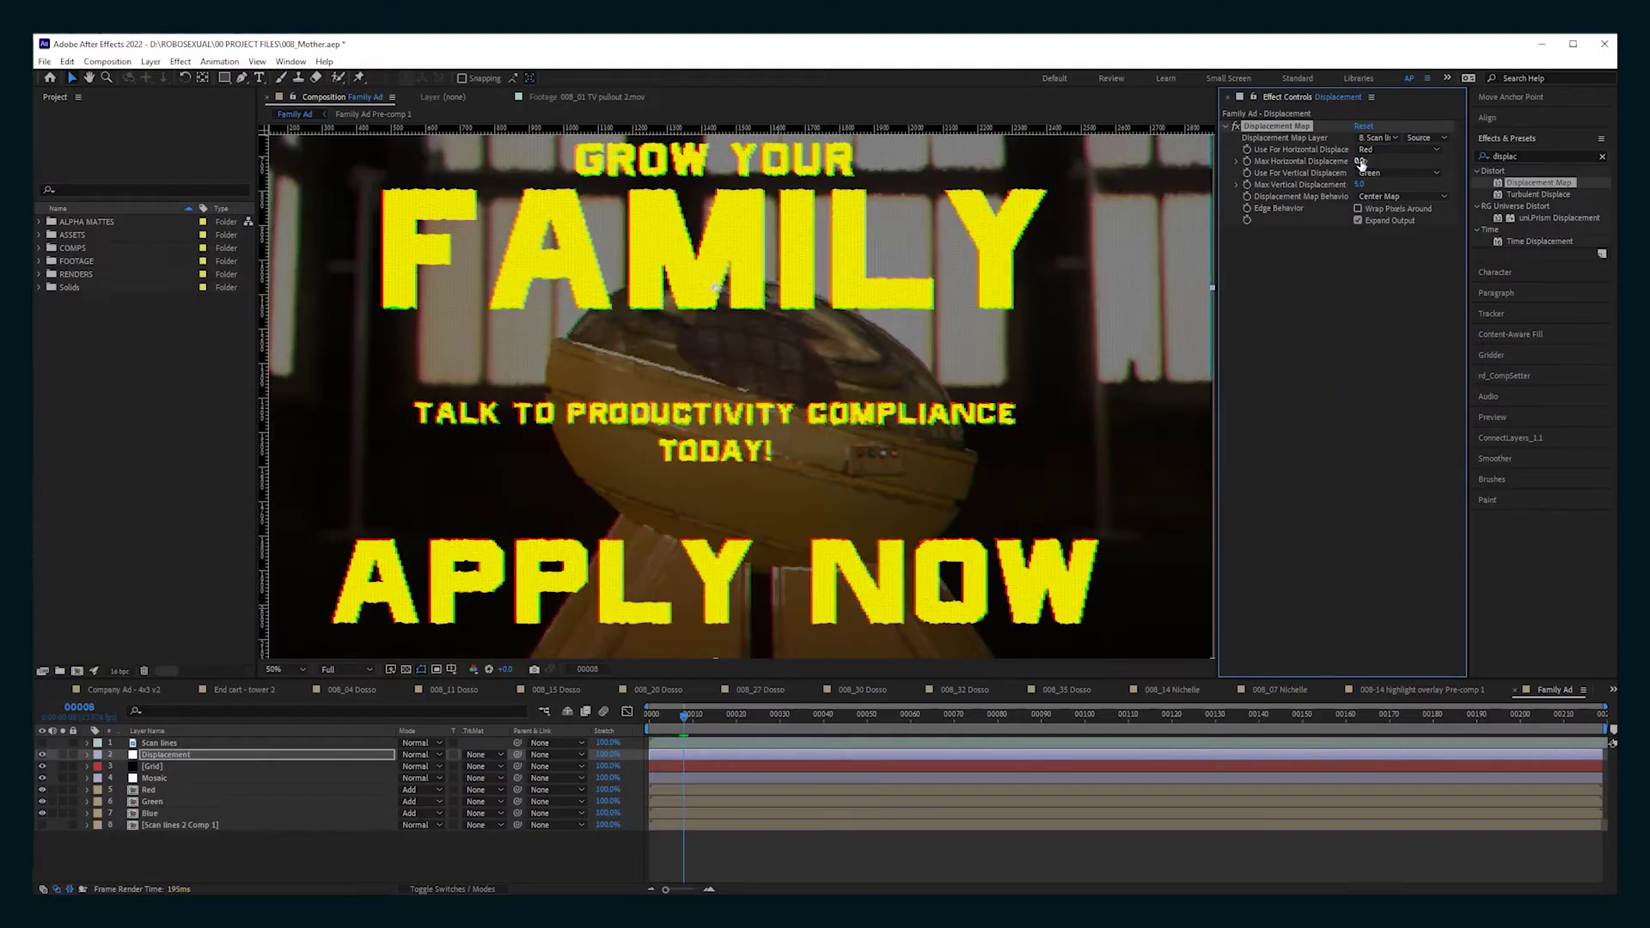
Make the Scan lines layer visible and try the Screen blending mode on it
{"action": "left_click", "coordinate": [159, 743]}
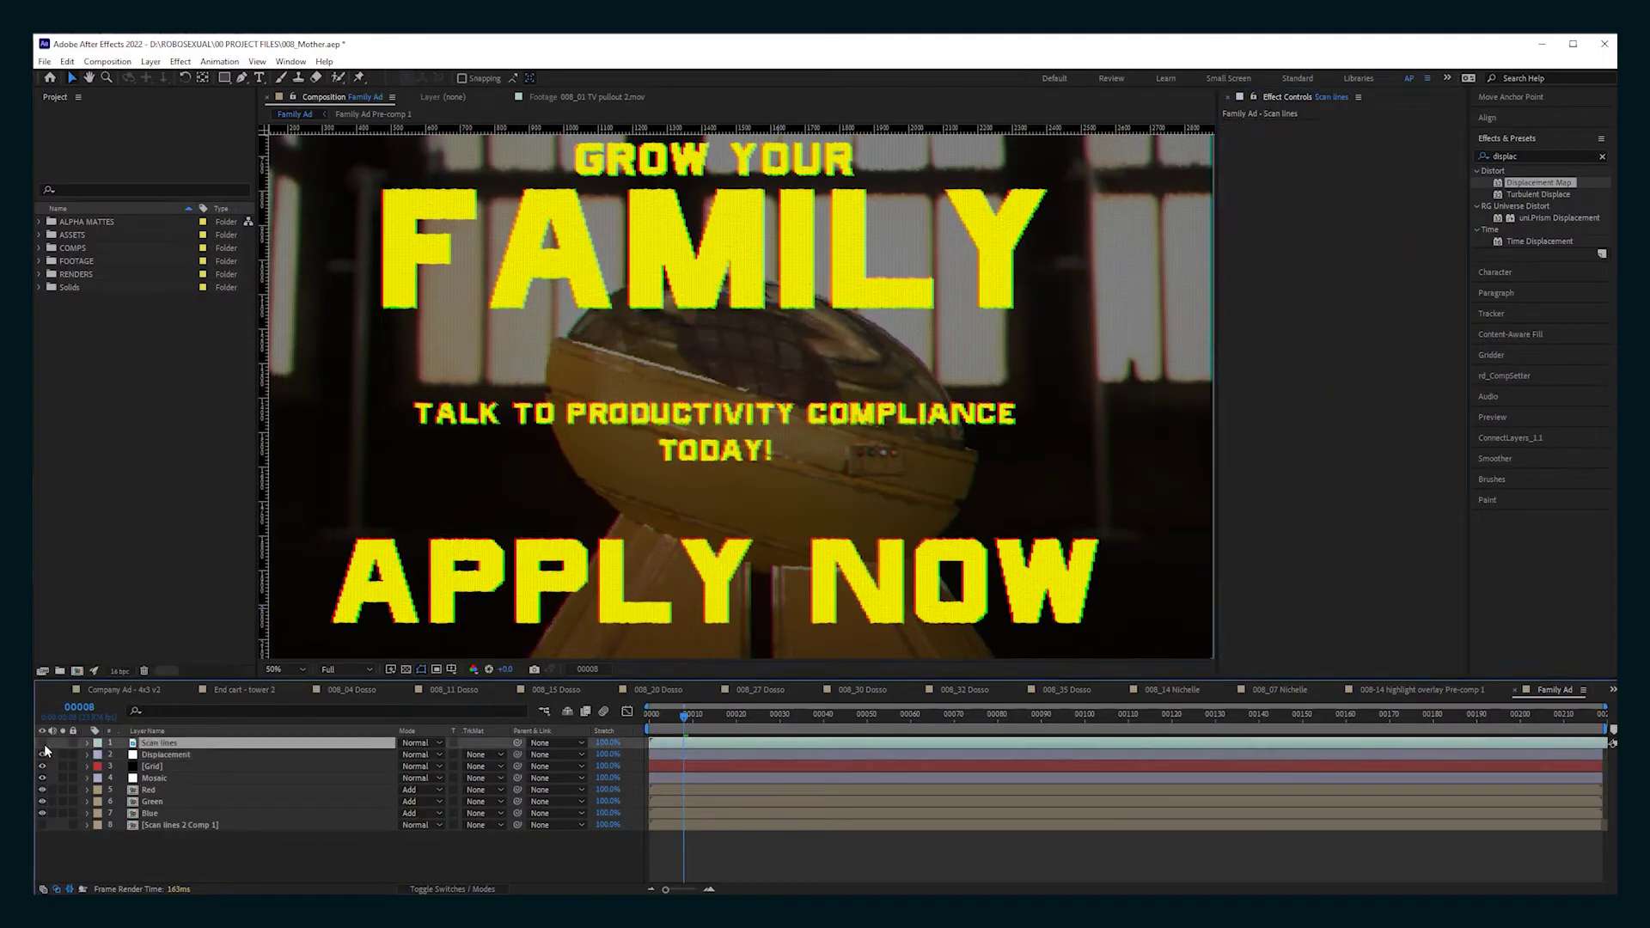
{"action": "left_click", "coordinate": [42, 743]}
{"action": "left_click", "coordinate": [419, 743]}
{"action": "left_click", "coordinate": [481, 311]}
{"action": "left_click", "coordinate": [481, 311]}
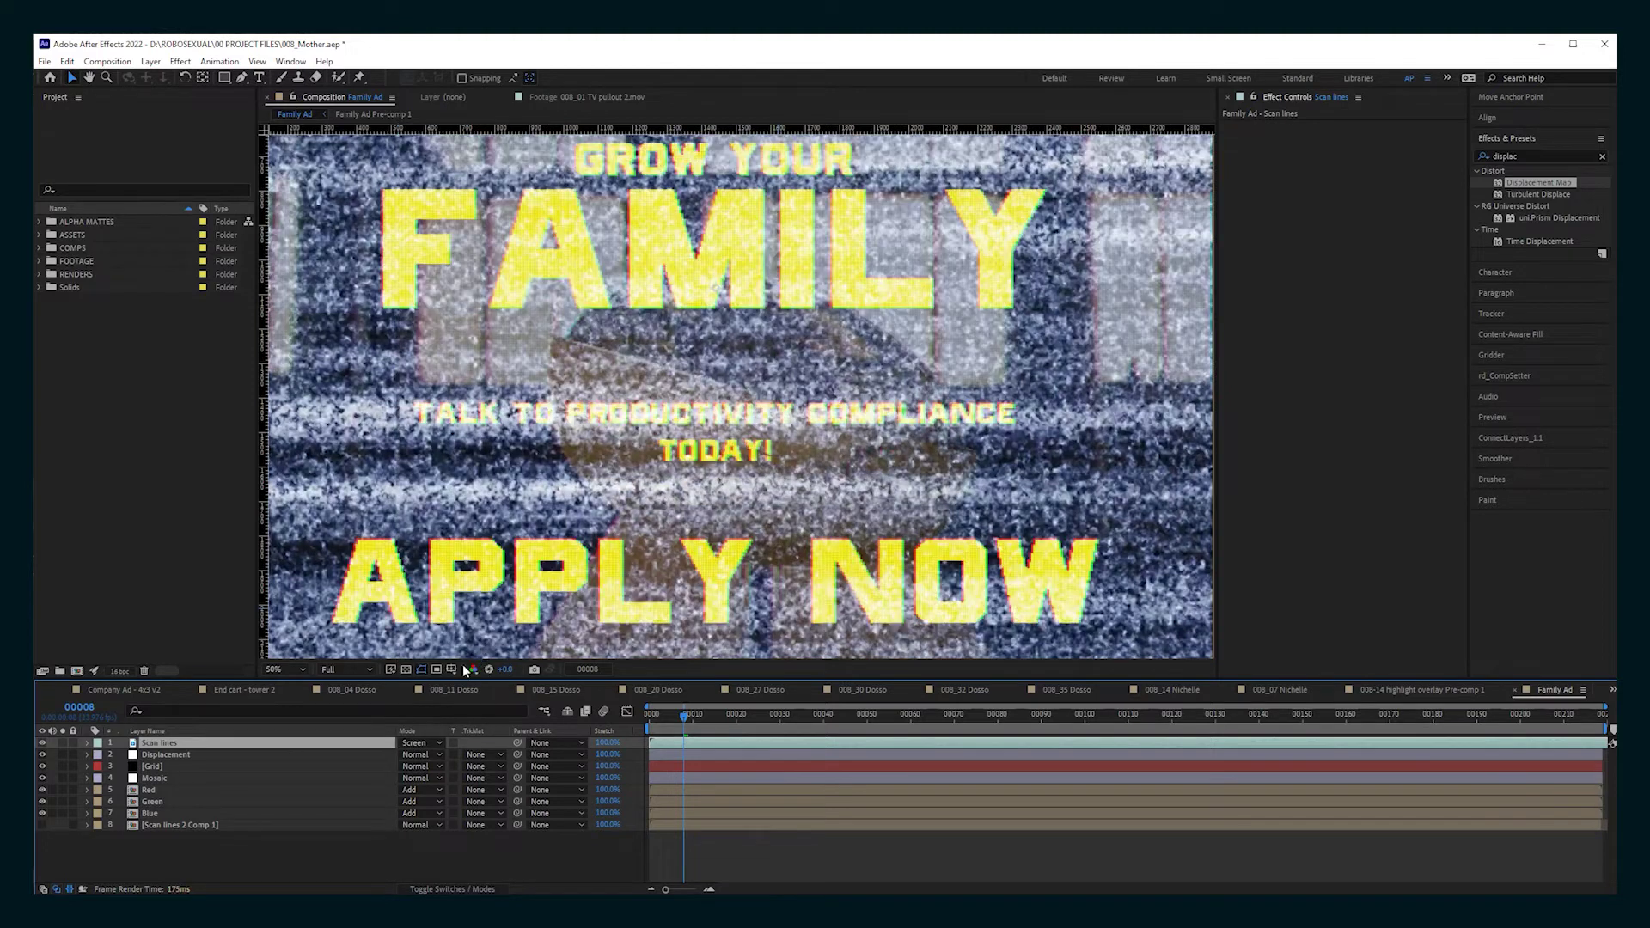
Set the Scan lines layer's blending mode to Multiply and its opacity to 10%
{"action": "left_click", "coordinate": [412, 744]}
{"action": "left_click", "coordinate": [437, 198]}
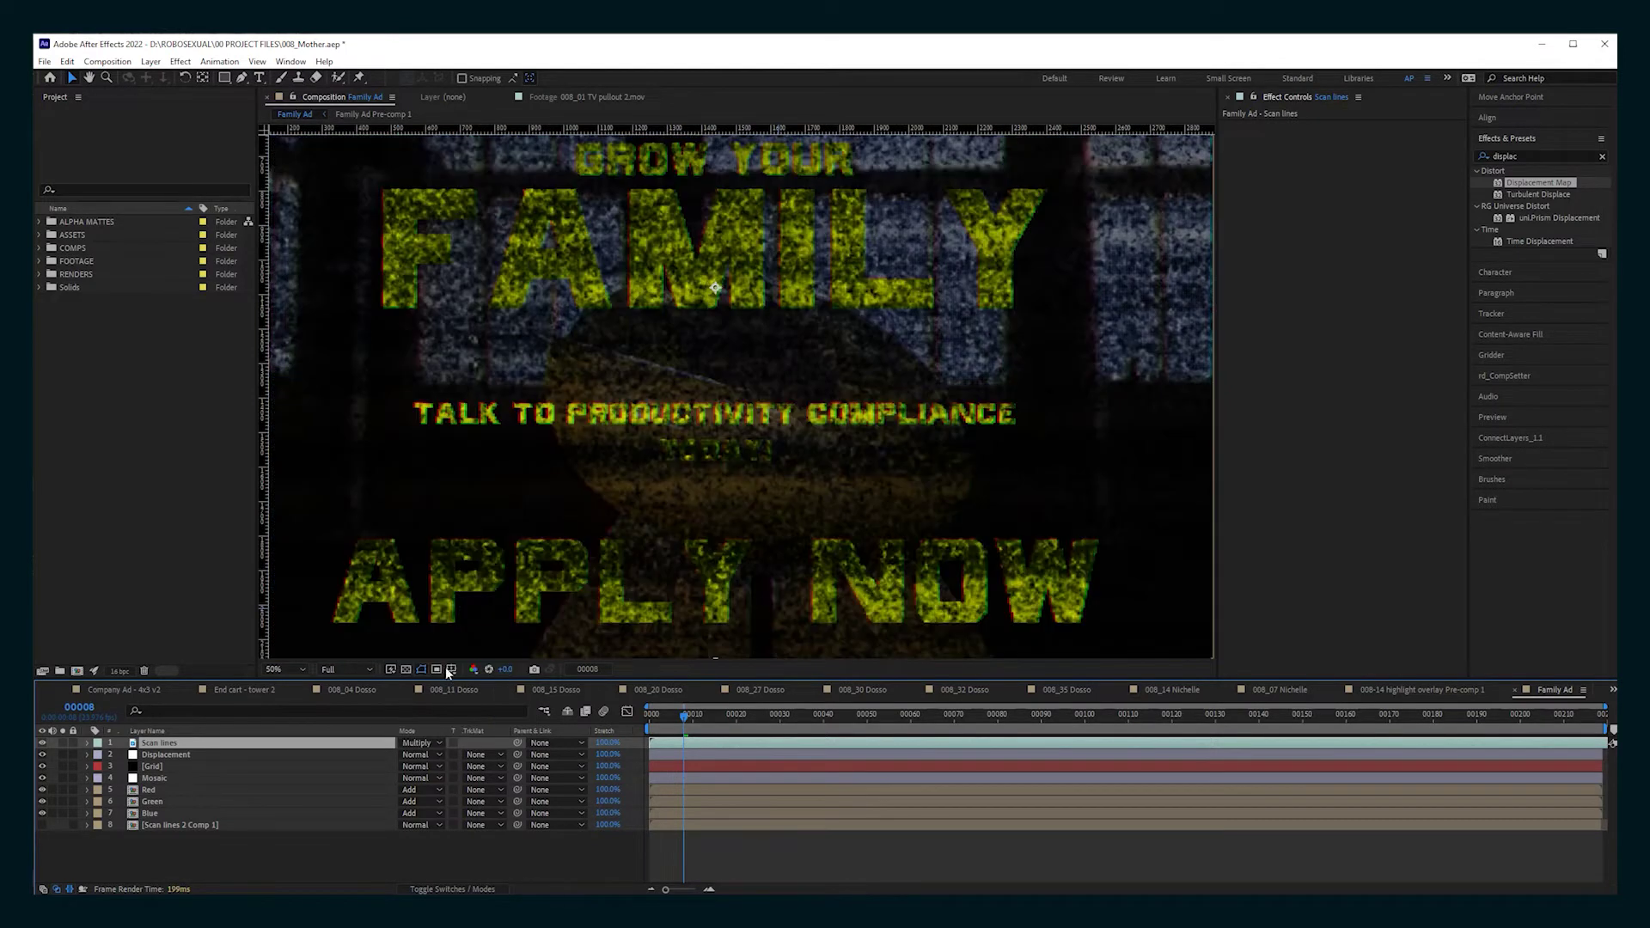
{"action": "type", "text": "t"}
{"action": "type", "text": "0"}
{"action": "key", "text": "Return"}
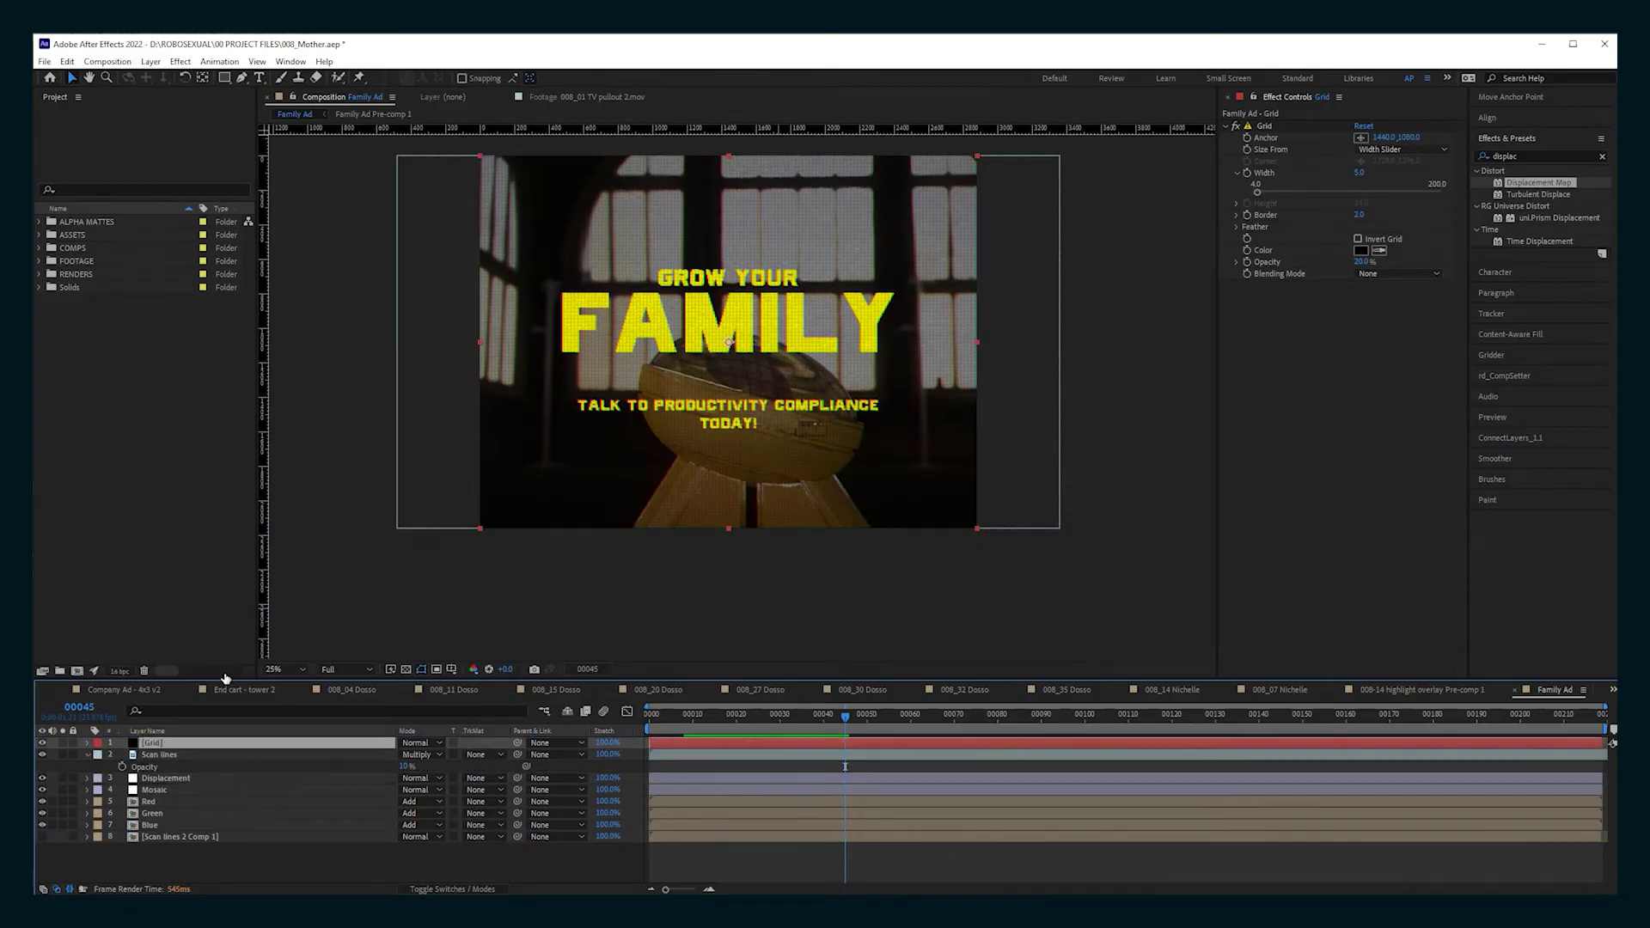
Return the Family Ad composition to its first frame and save the project
{"action": "key", "text": "period"}
{"action": "key", "text": "Home"}
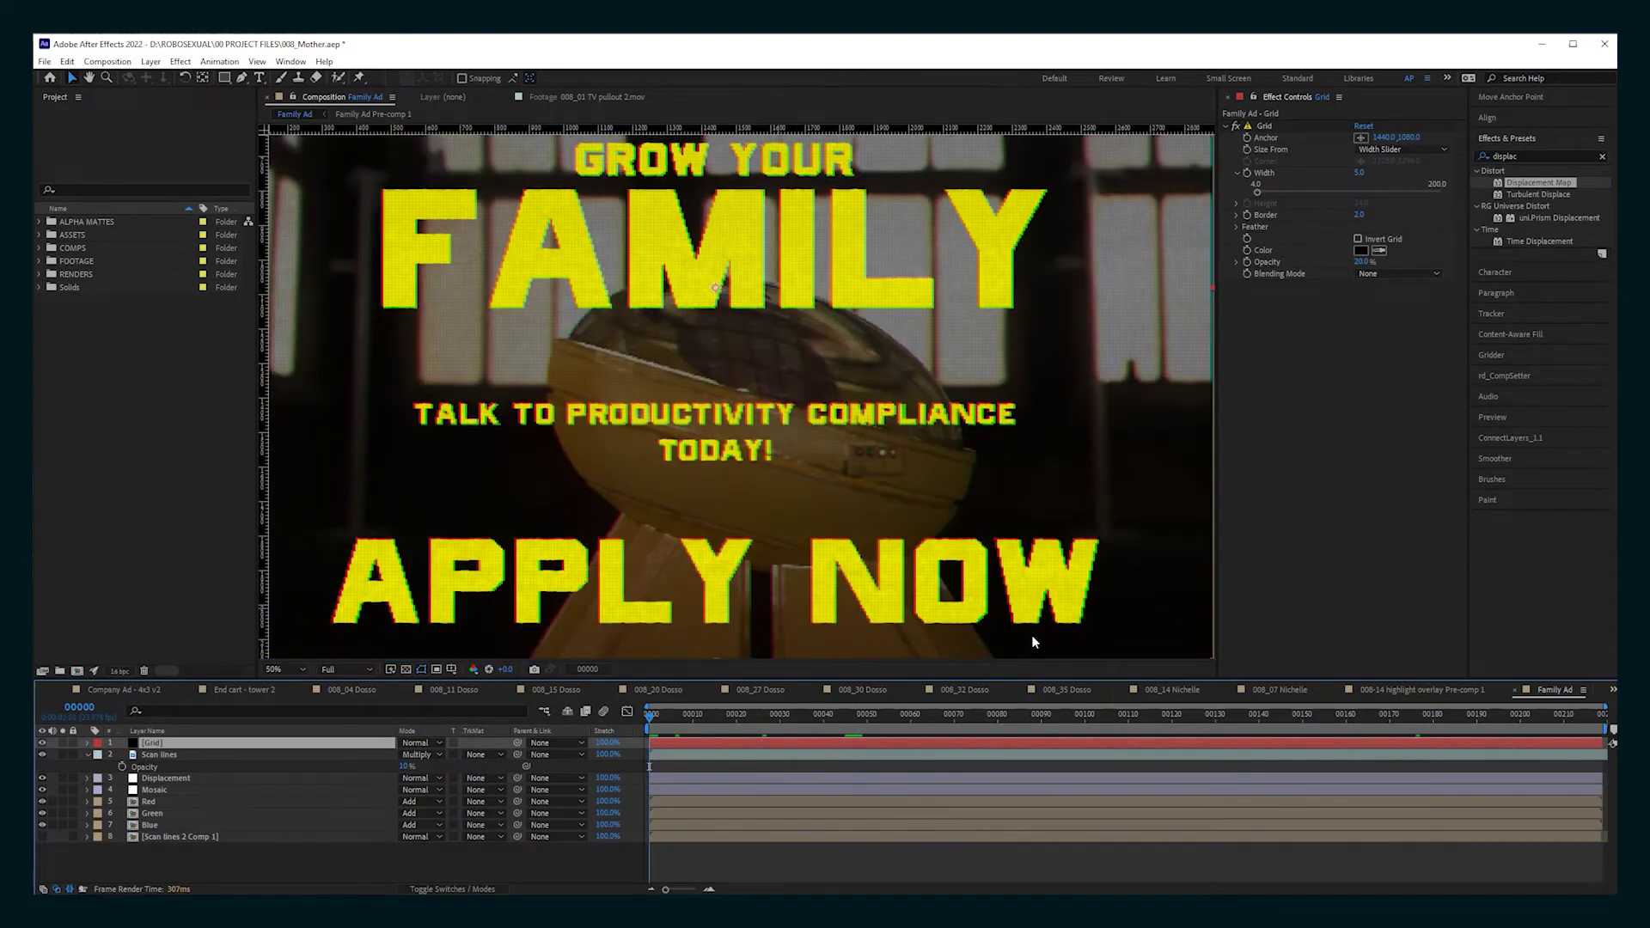
{"action": "key", "text": "ctrl+s"}
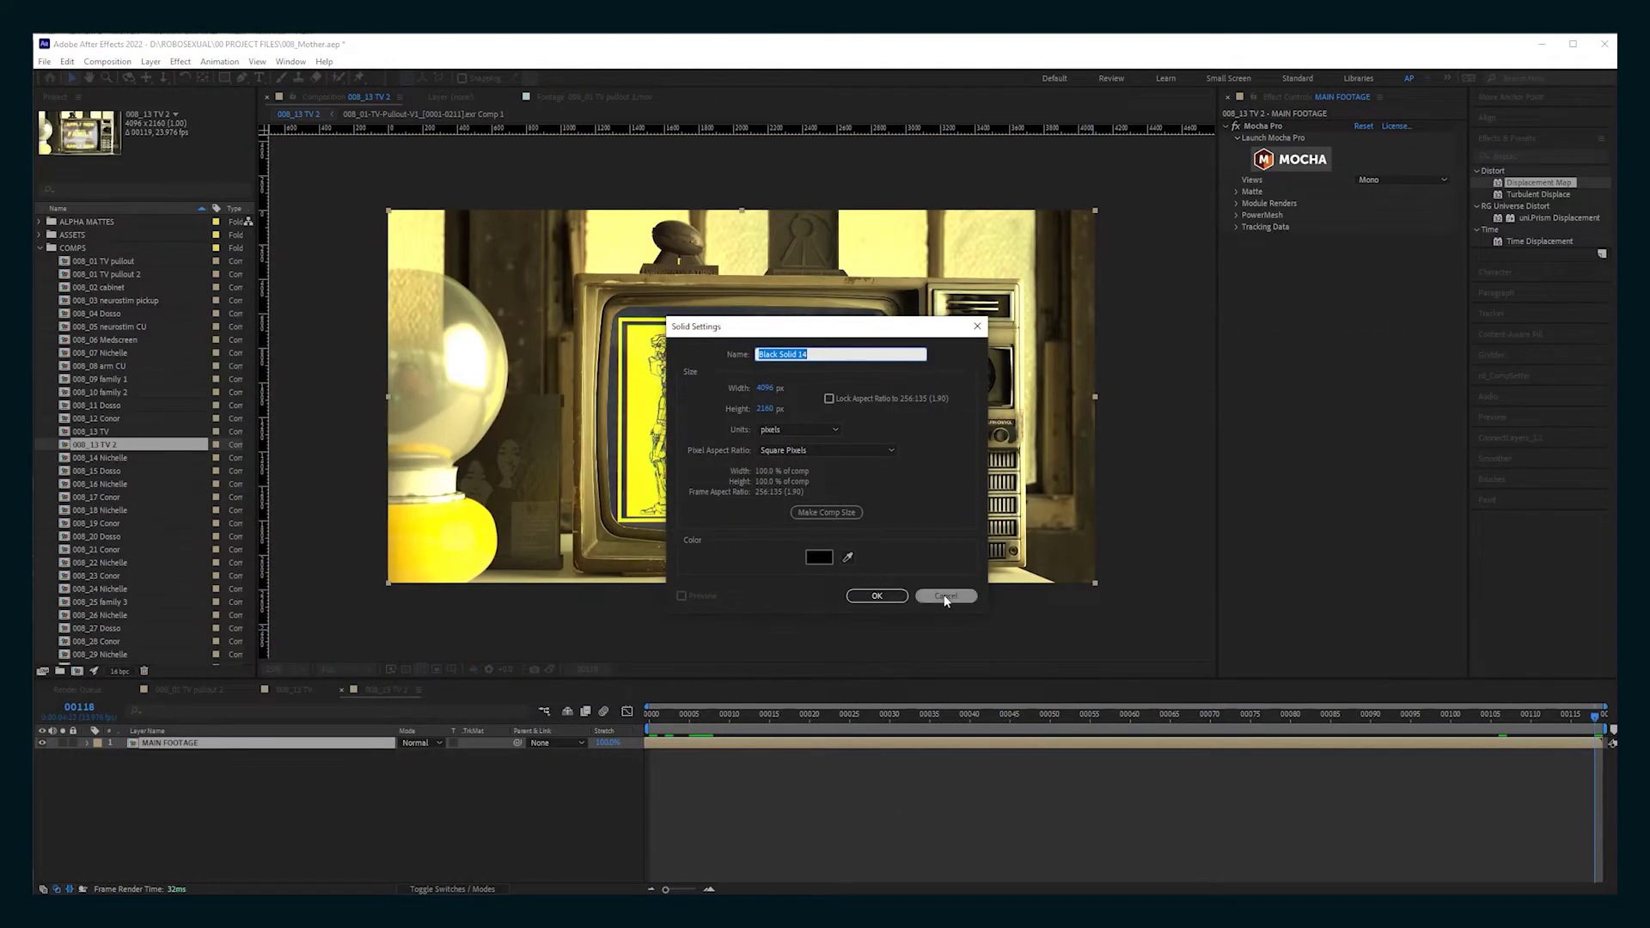
Add a green solid named Screen matte above MAIN FOOTAGE in 008_13 TV 2 and hide it
{"action": "left_click", "coordinate": [945, 596]}
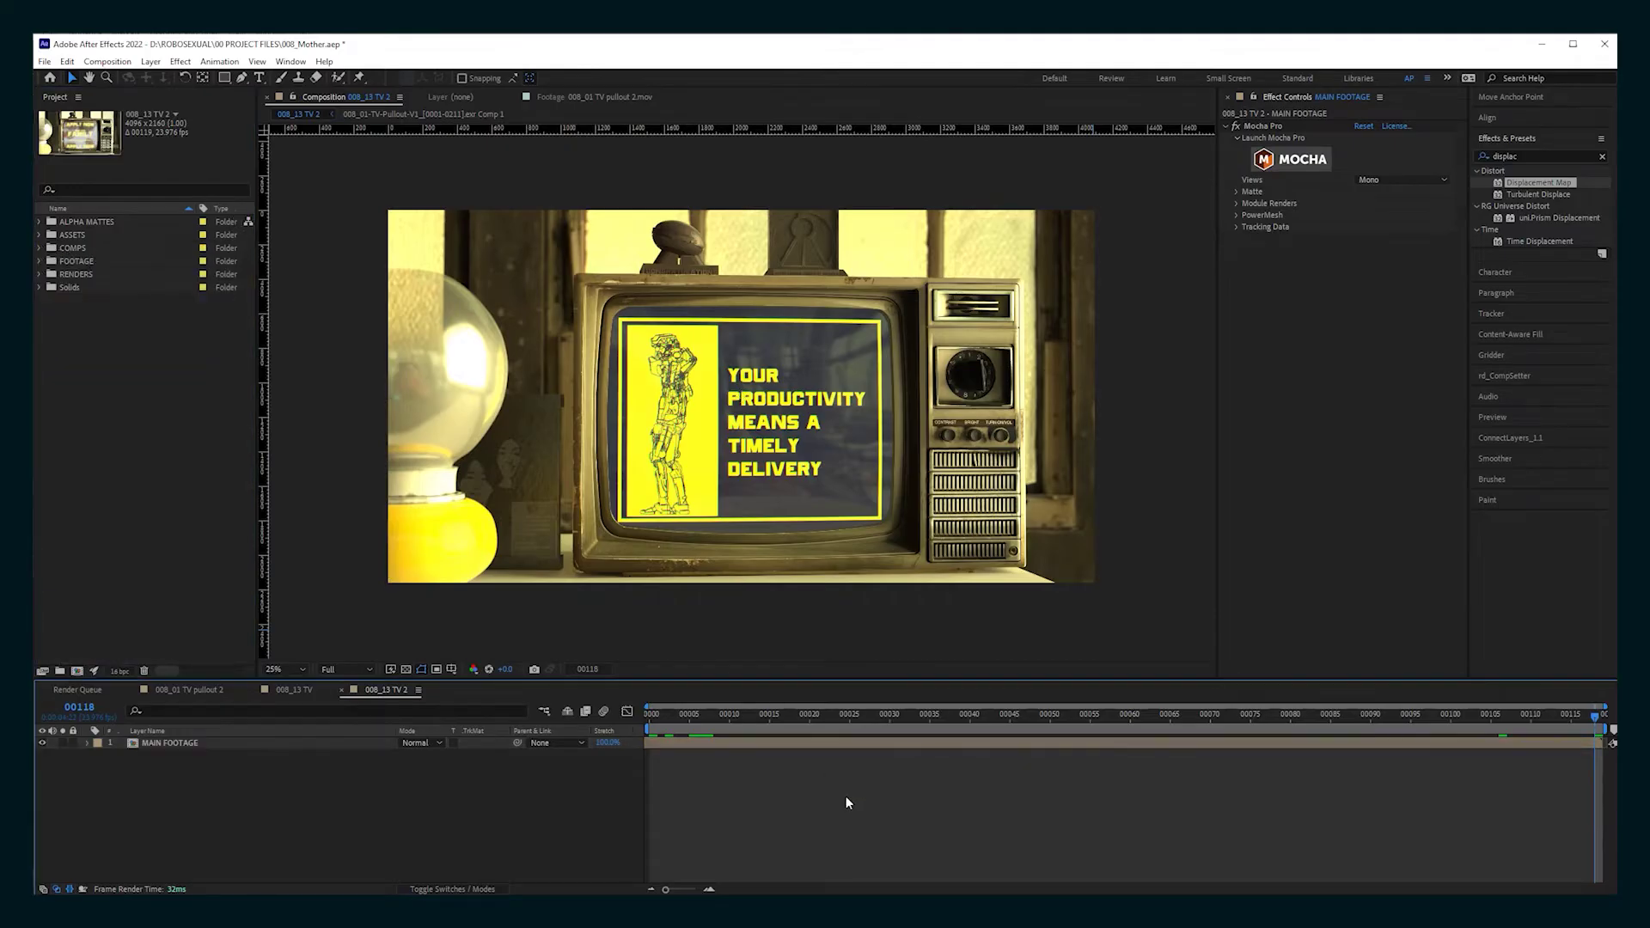
{"action": "key", "text": "ctrl+y"}
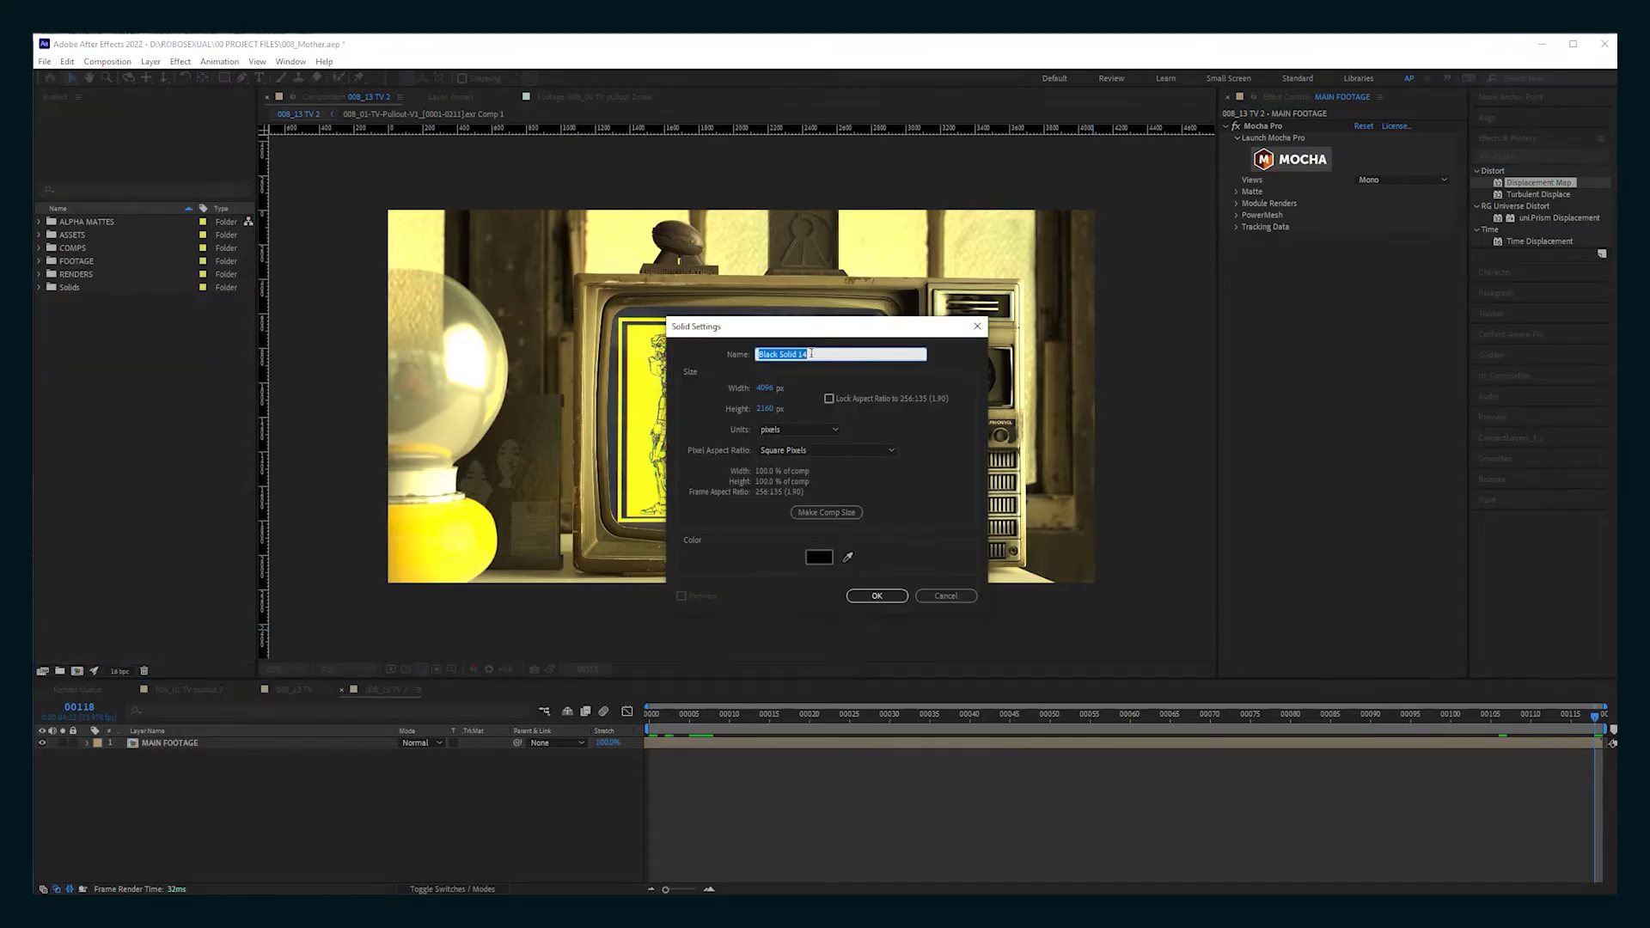
{"action": "left_click", "coordinate": [820, 559]}
{"action": "left_click_drag", "start_coordinate": [826, 484], "coordinate": [861, 500]}
{"action": "left_click", "coordinate": [978, 387]}
{"action": "left_click", "coordinate": [877, 596]}
{"action": "left_click", "coordinate": [42, 742]}
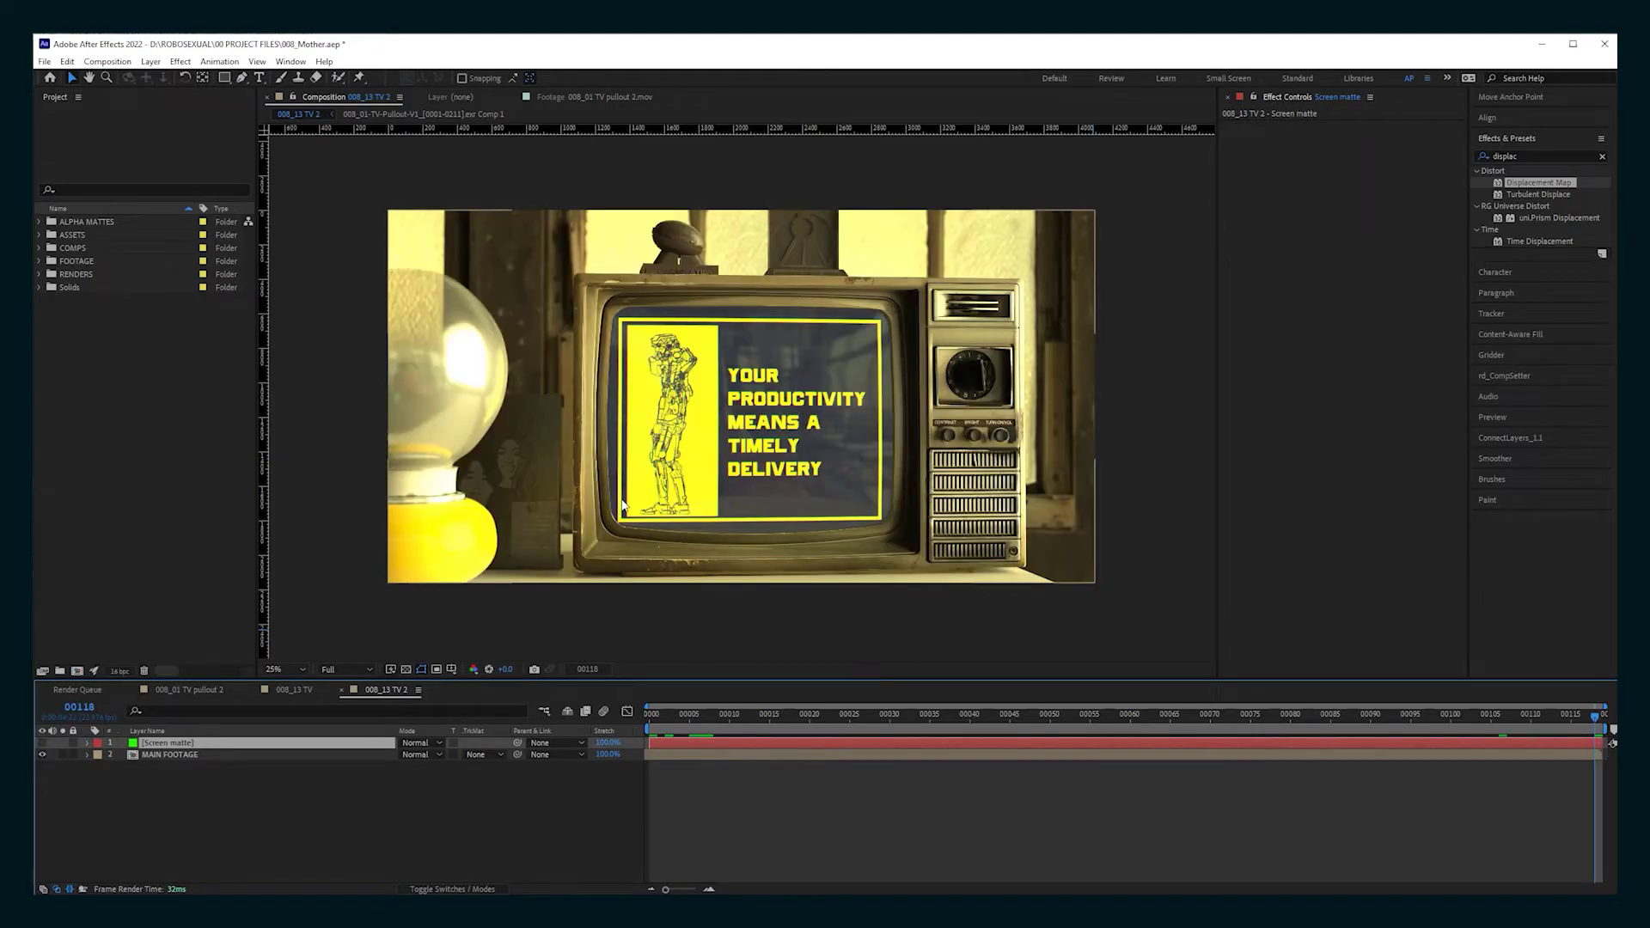
Start a Pen tool mask on the Screen matte layer by tracing the TV screen's top edge to its upper-right corner
{"action": "scroll", "coordinate": [736, 397], "scroll_direction": "up", "scroll_amount": 3}
{"action": "middle_click_drag", "start_coordinate": [430, 215], "coordinate": [623, 440]}
{"action": "key", "text": "g"}
{"action": "scroll", "coordinate": [439, 311], "scroll_direction": "up", "scroll_amount": 2}
{"action": "key", "text": "g"}
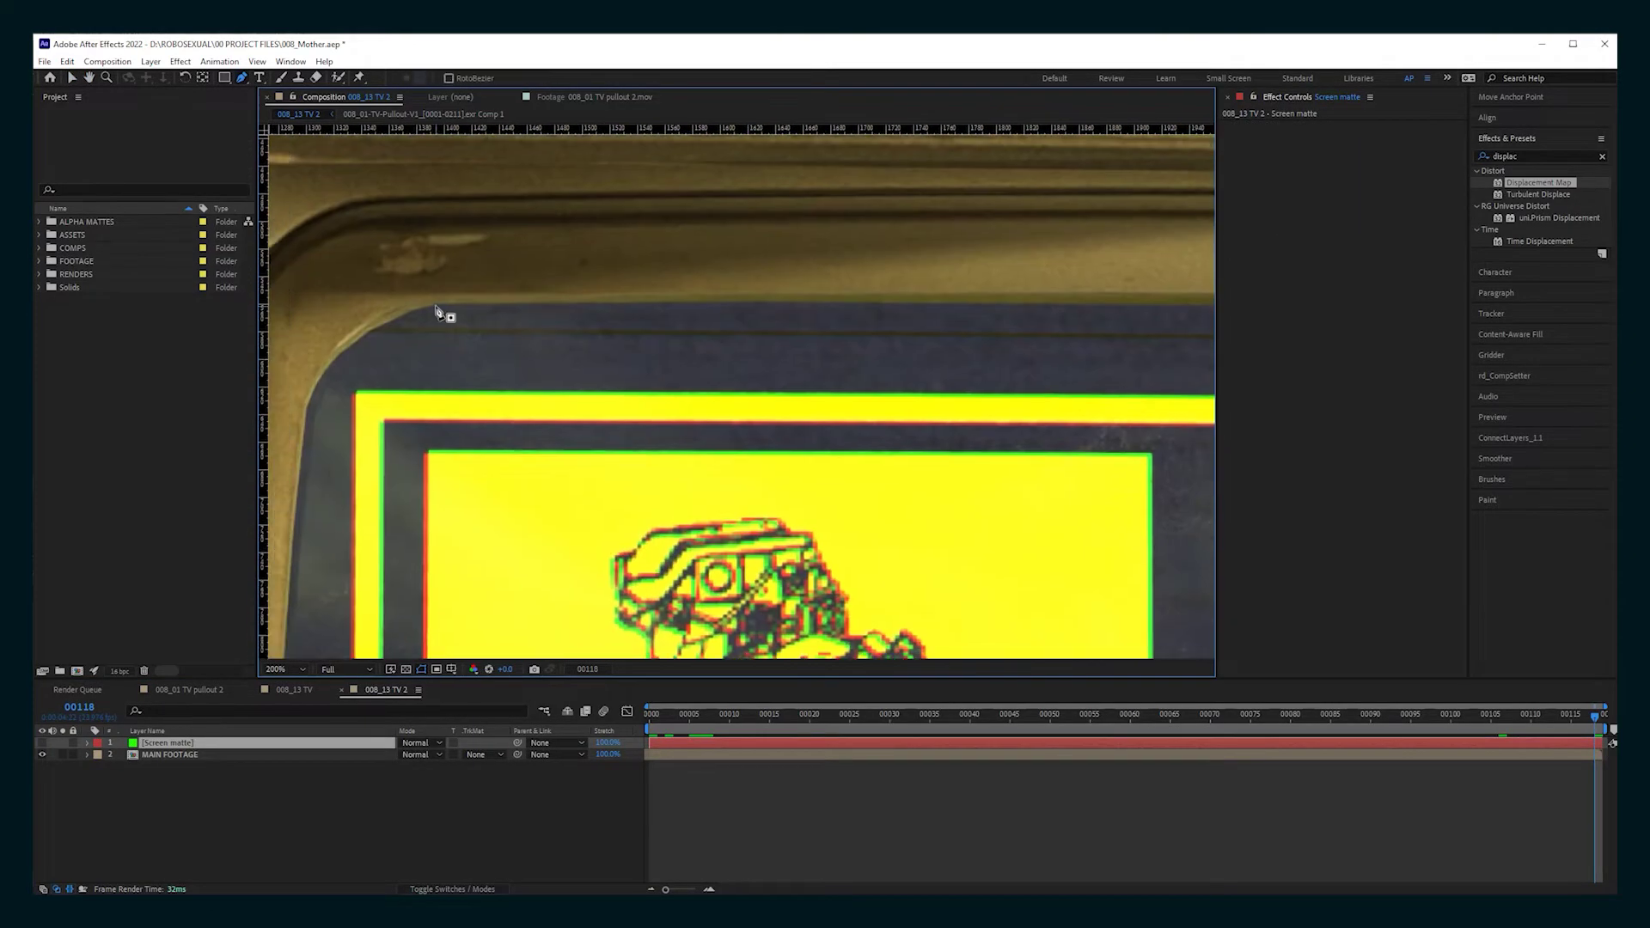
{"action": "middle_click_drag", "start_coordinate": [987, 311], "coordinate": [249, 332]}
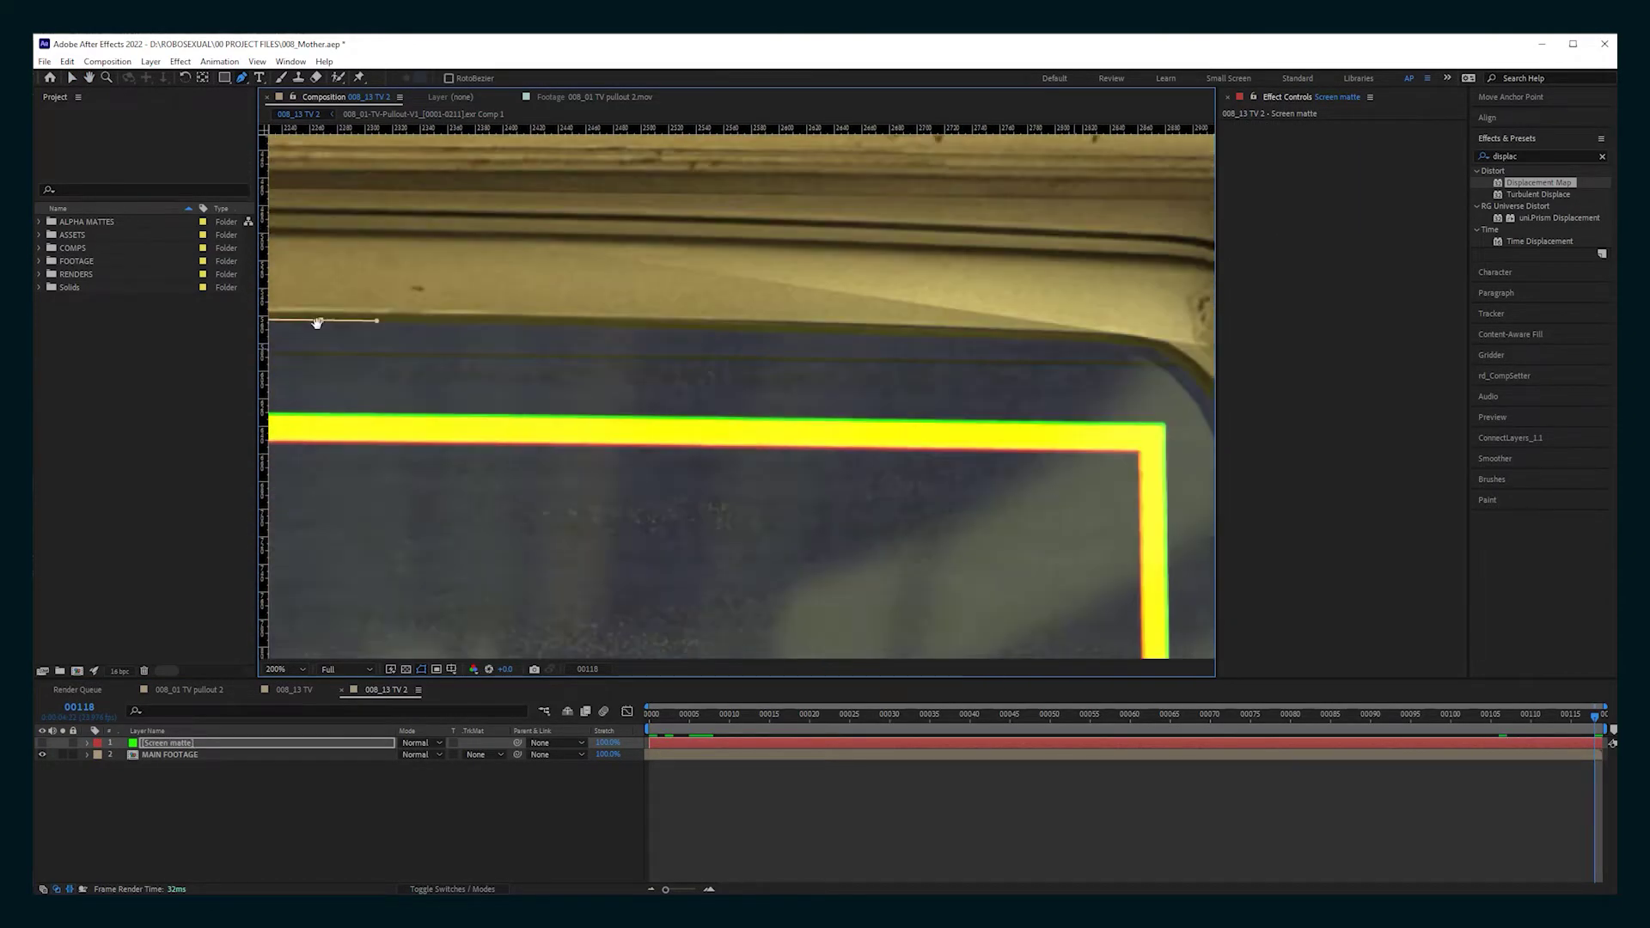
{"action": "middle_click_drag", "start_coordinate": [317, 323], "coordinate": [115, 302]}
{"action": "left_click_drag", "start_coordinate": [780, 318], "coordinate": [814, 319]}
{"action": "left_click_drag", "start_coordinate": [943, 328], "coordinate": [957, 330]}
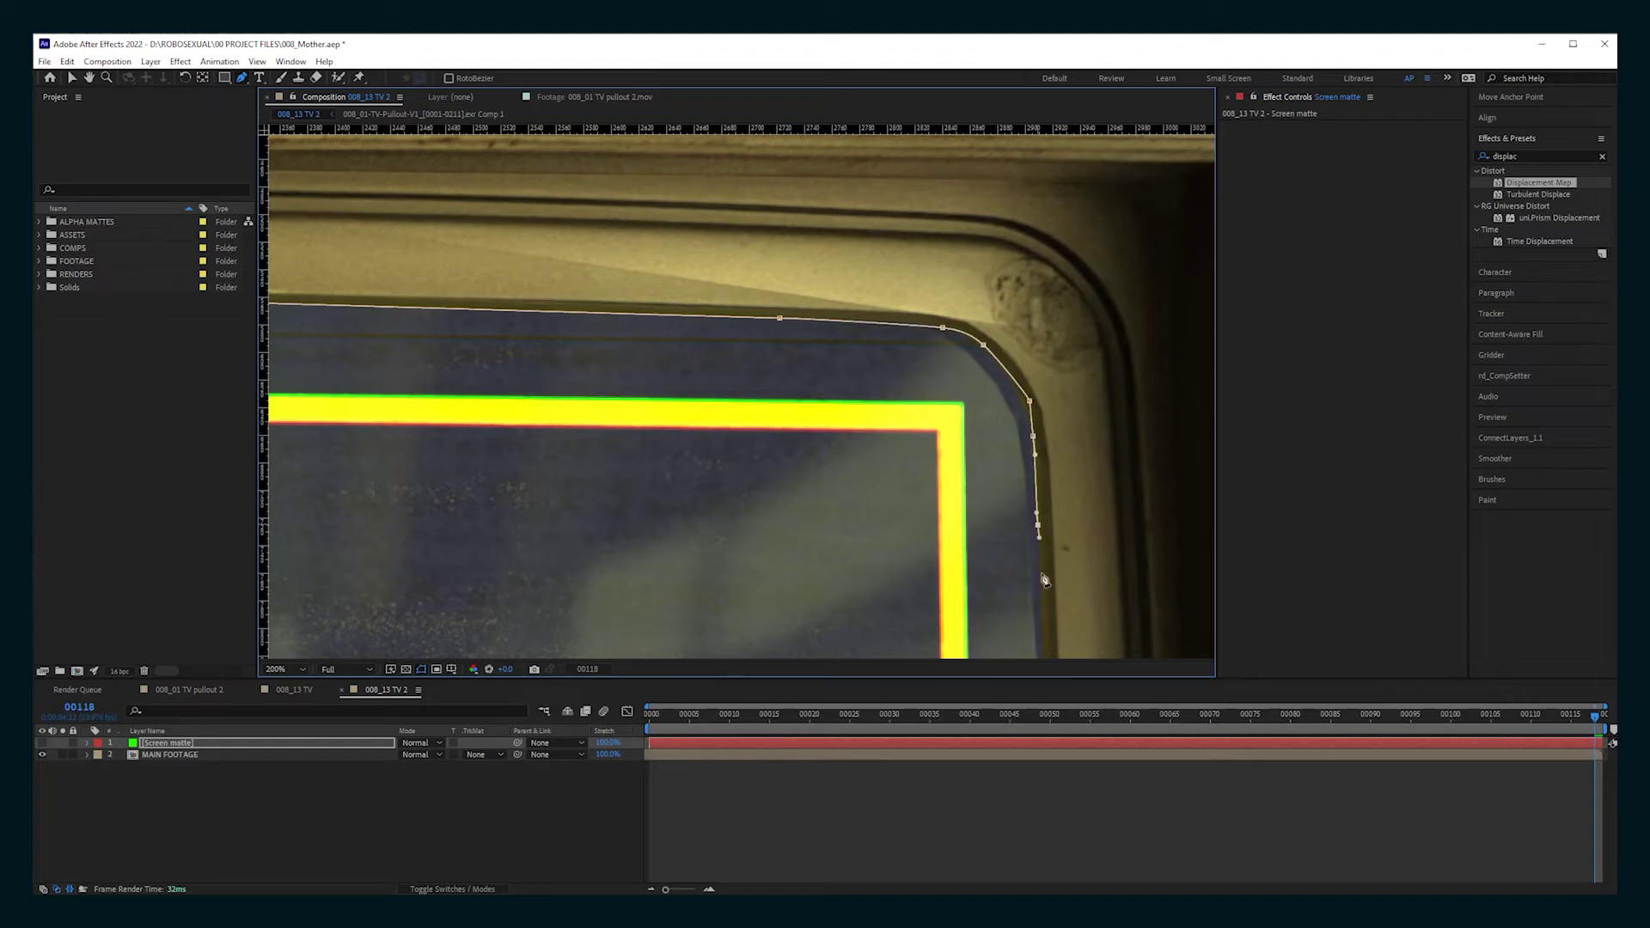
Continue the Screen matte mask down the right edge of the TV screen to its lower-right corner
{"action": "middle_click_drag", "start_coordinate": [1041, 575], "coordinate": [1010, 164]}
{"action": "left_click_drag", "start_coordinate": [1013, 271], "coordinate": [1011, 317]}
{"action": "middle_click_drag", "start_coordinate": [1019, 546], "coordinate": [994, 224]}
{"action": "middle_click_drag", "start_coordinate": [998, 435], "coordinate": [965, 114]}
{"action": "left_click_drag", "start_coordinate": [965, 248], "coordinate": [964, 309]}
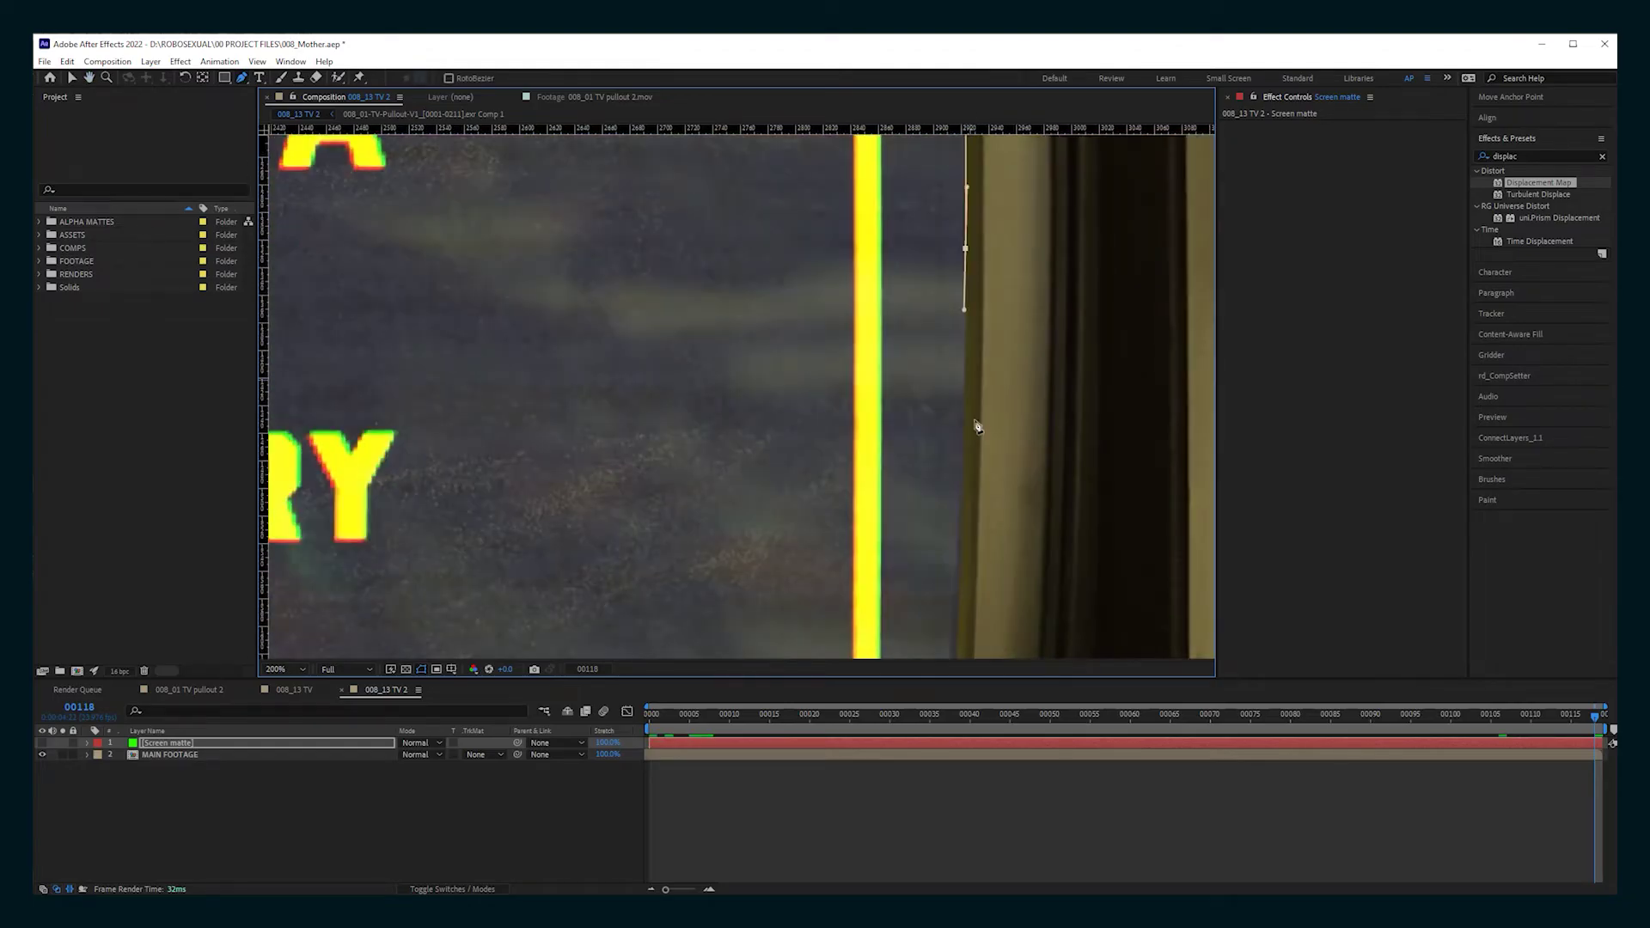
{"action": "middle_click_drag", "start_coordinate": [975, 509], "coordinate": [954, 218]}
{"action": "left_click_drag", "start_coordinate": [940, 265], "coordinate": [939, 294]}
{"action": "middle_click_drag", "start_coordinate": [922, 556], "coordinate": [961, 220]}
{"action": "left_click_drag", "start_coordinate": [959, 220], "coordinate": [955, 245]}
Continue the Screen matte mask along the bottom edge of the TV screen toward its lower-left corner
{"action": "left_click_drag", "start_coordinate": [912, 298], "coordinate": [755, 328]}
{"action": "left_click_drag", "start_coordinate": [567, 341], "coordinate": [553, 343]}
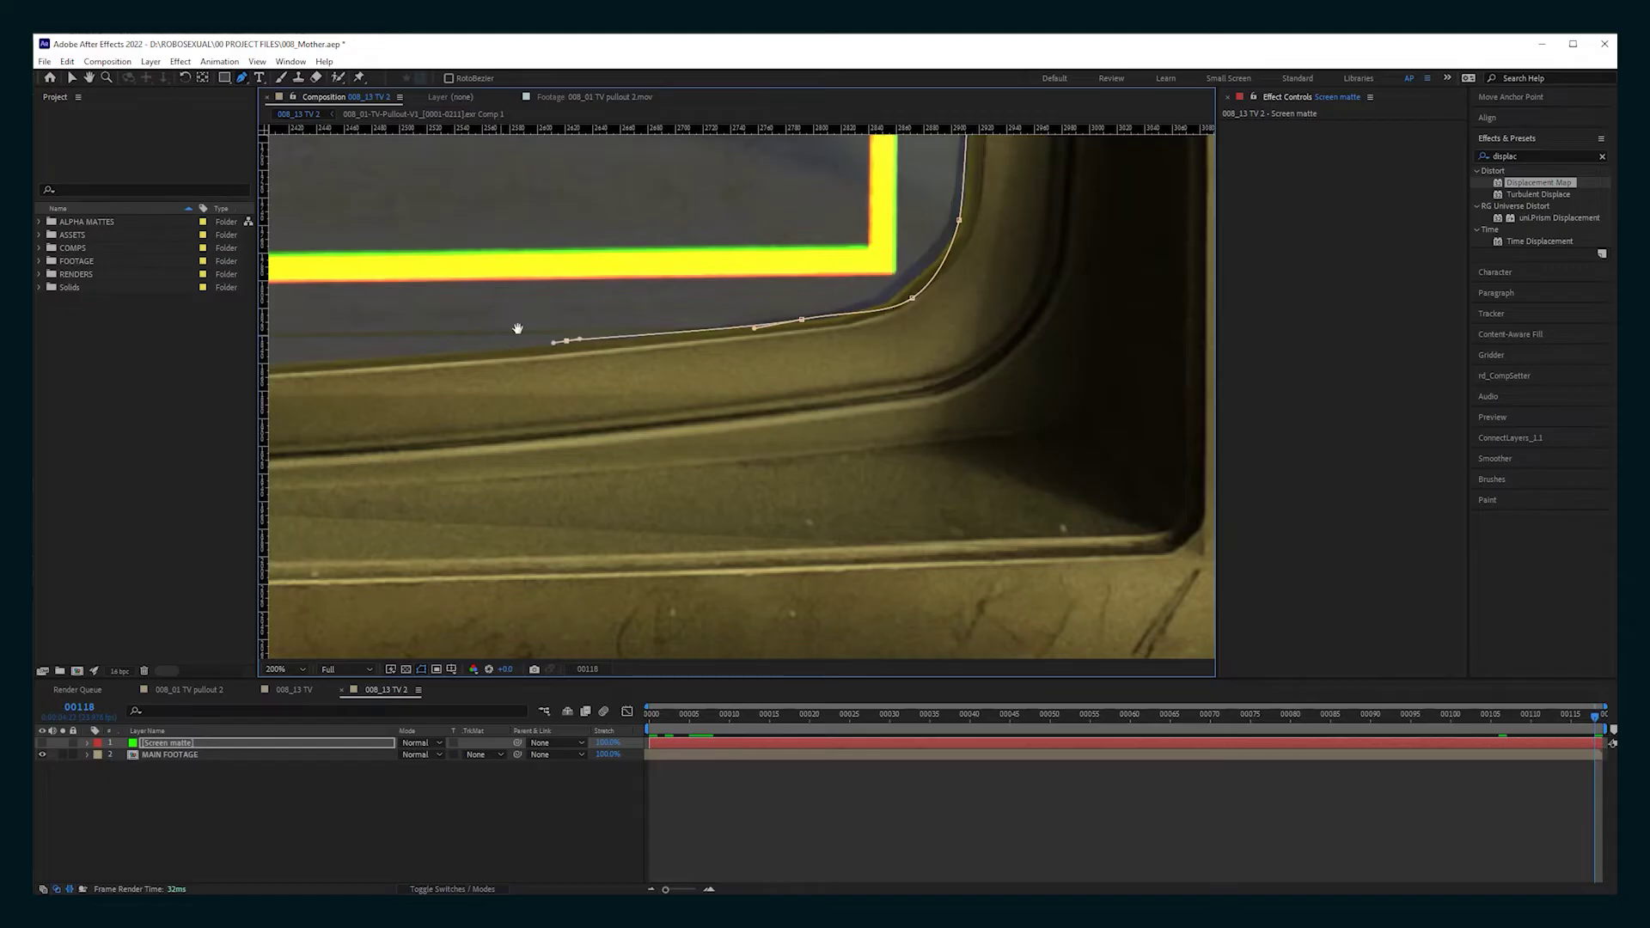
{"action": "middle_click_drag", "start_coordinate": [518, 328], "coordinate": [1352, 269]}
{"action": "left_click_drag", "start_coordinate": [744, 309], "coordinate": [691, 305]}
{"action": "middle_click_drag", "start_coordinate": [493, 296], "coordinate": [943, 292]}
{"action": "left_click_drag", "start_coordinate": [683, 302], "coordinate": [626, 293]}
{"action": "middle_click_drag", "start_coordinate": [516, 275], "coordinate": [846, 314]}
{"action": "left_click_drag", "start_coordinate": [605, 312], "coordinate": [568, 306]}
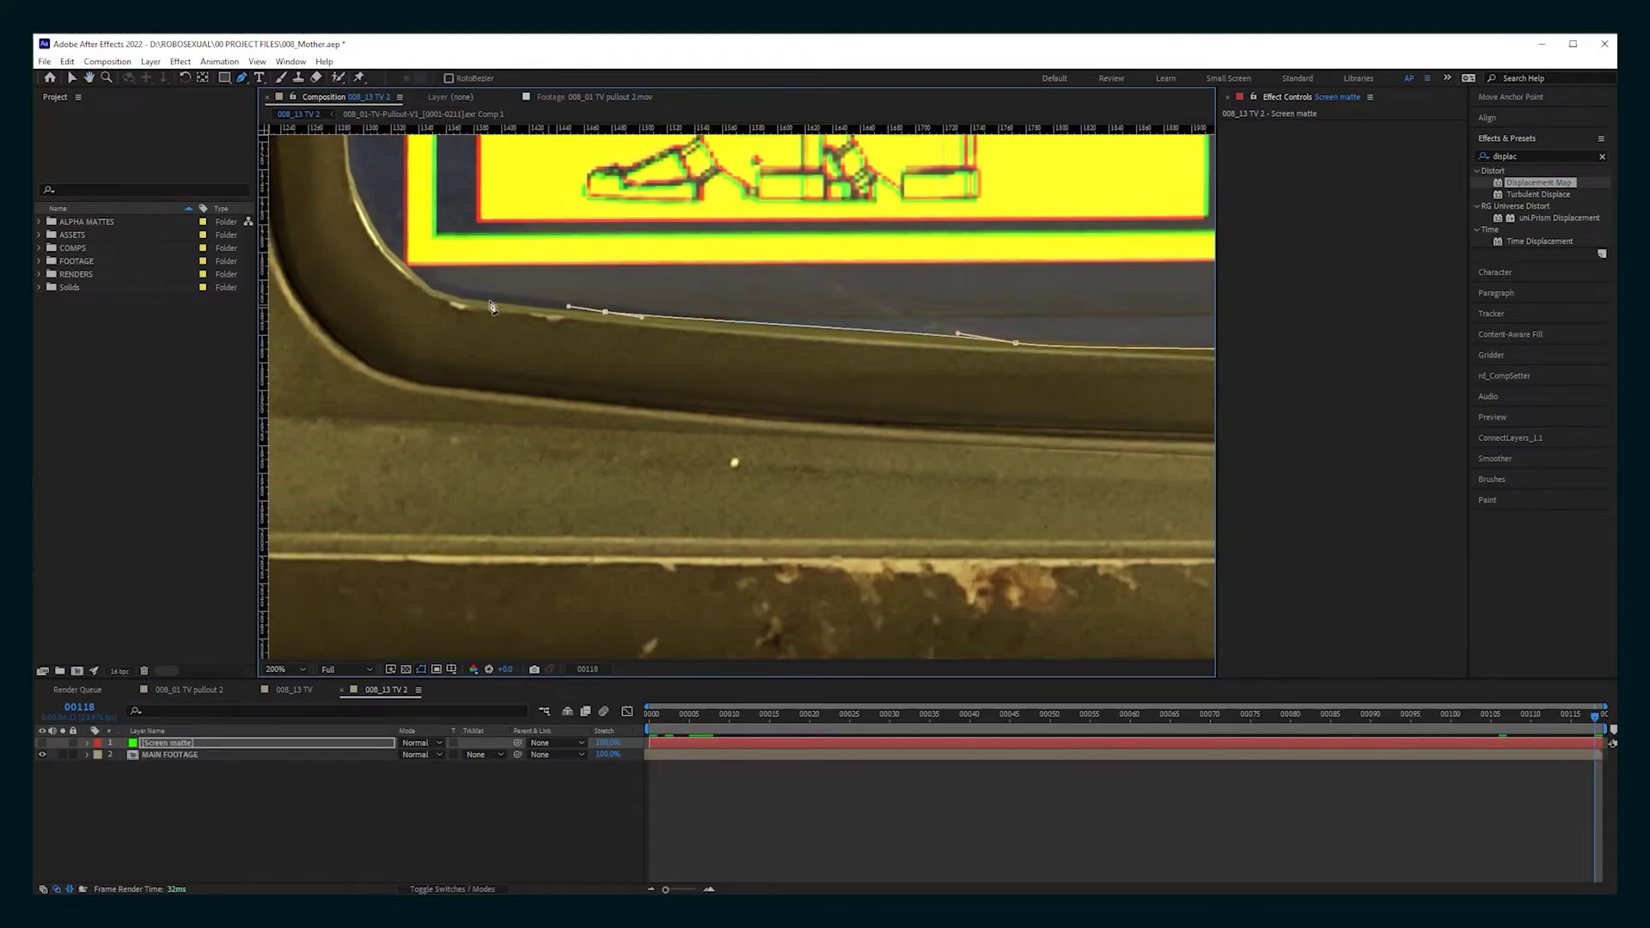
Trace the TV screen's left edge up around the upper-left corner and close the Screen matte mask
{"action": "left_click_drag", "start_coordinate": [363, 159], "coordinate": [328, 507]}
{"action": "mouse_move", "coordinate": [329, 249]}
{"action": "left_mouse_down"}
{"action": "mouse_move", "coordinate": [303, 413]}
{"action": "mouse_move", "coordinate": [302, 339]}
{"action": "left_mouse_up"}
{"action": "left_click_drag", "start_coordinate": [306, 342], "coordinate": [304, 640]}
{"action": "left_click_drag", "start_coordinate": [298, 314], "coordinate": [298, 299]}
{"action": "left_click_drag", "start_coordinate": [310, 225], "coordinate": [325, 530]}
{"action": "mouse_move", "coordinate": [327, 343]}
{"action": "left_mouse_down"}
{"action": "mouse_move", "coordinate": [344, 591]}
{"action": "mouse_move", "coordinate": [349, 300]}
{"action": "left_mouse_up"}
{"action": "mouse_move", "coordinate": [349, 300]}
{"action": "left_mouse_down"}
{"action": "mouse_move", "coordinate": [323, 462]}
{"action": "mouse_move", "coordinate": [364, 311]}
{"action": "left_mouse_up"}
{"action": "left_click_drag", "start_coordinate": [427, 266], "coordinate": [454, 257]}
{"action": "left_click", "coordinate": [461, 257]}
Adjust the Screen matte mask's points along the TV screen's upper-left corner and left edge to fit the glass
{"action": "left_click_drag", "start_coordinate": [348, 323], "coordinate": [343, 328]}
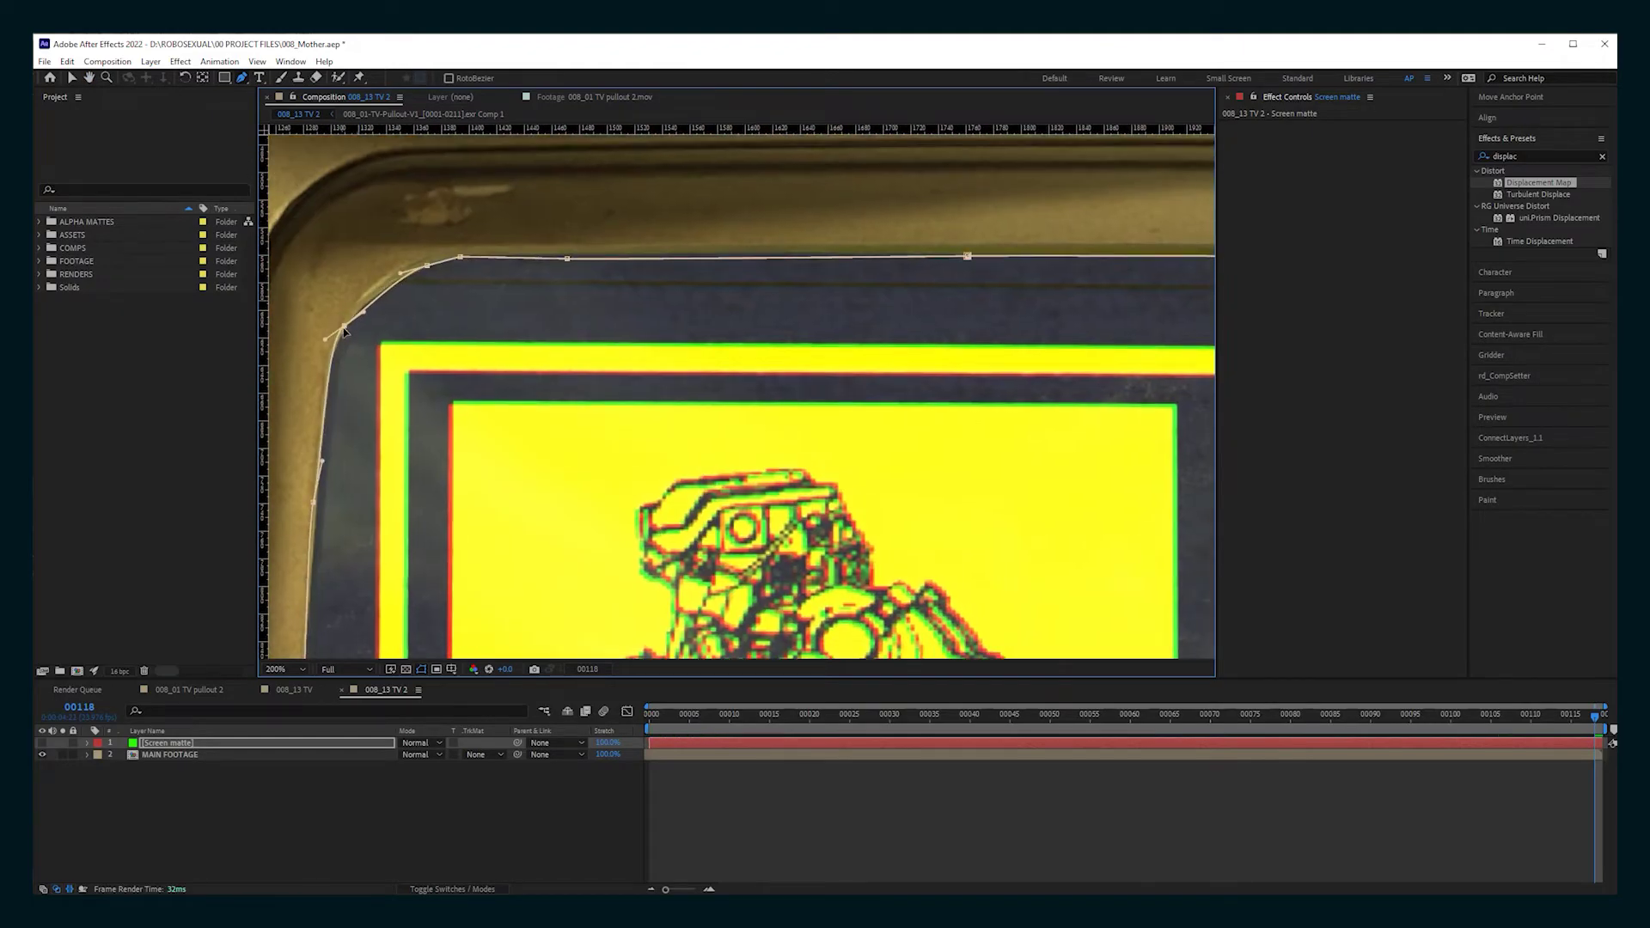
{"action": "left_click_drag", "start_coordinate": [317, 529], "coordinate": [400, 247]}
{"action": "left_click_drag", "start_coordinate": [385, 533], "coordinate": [385, 310]}
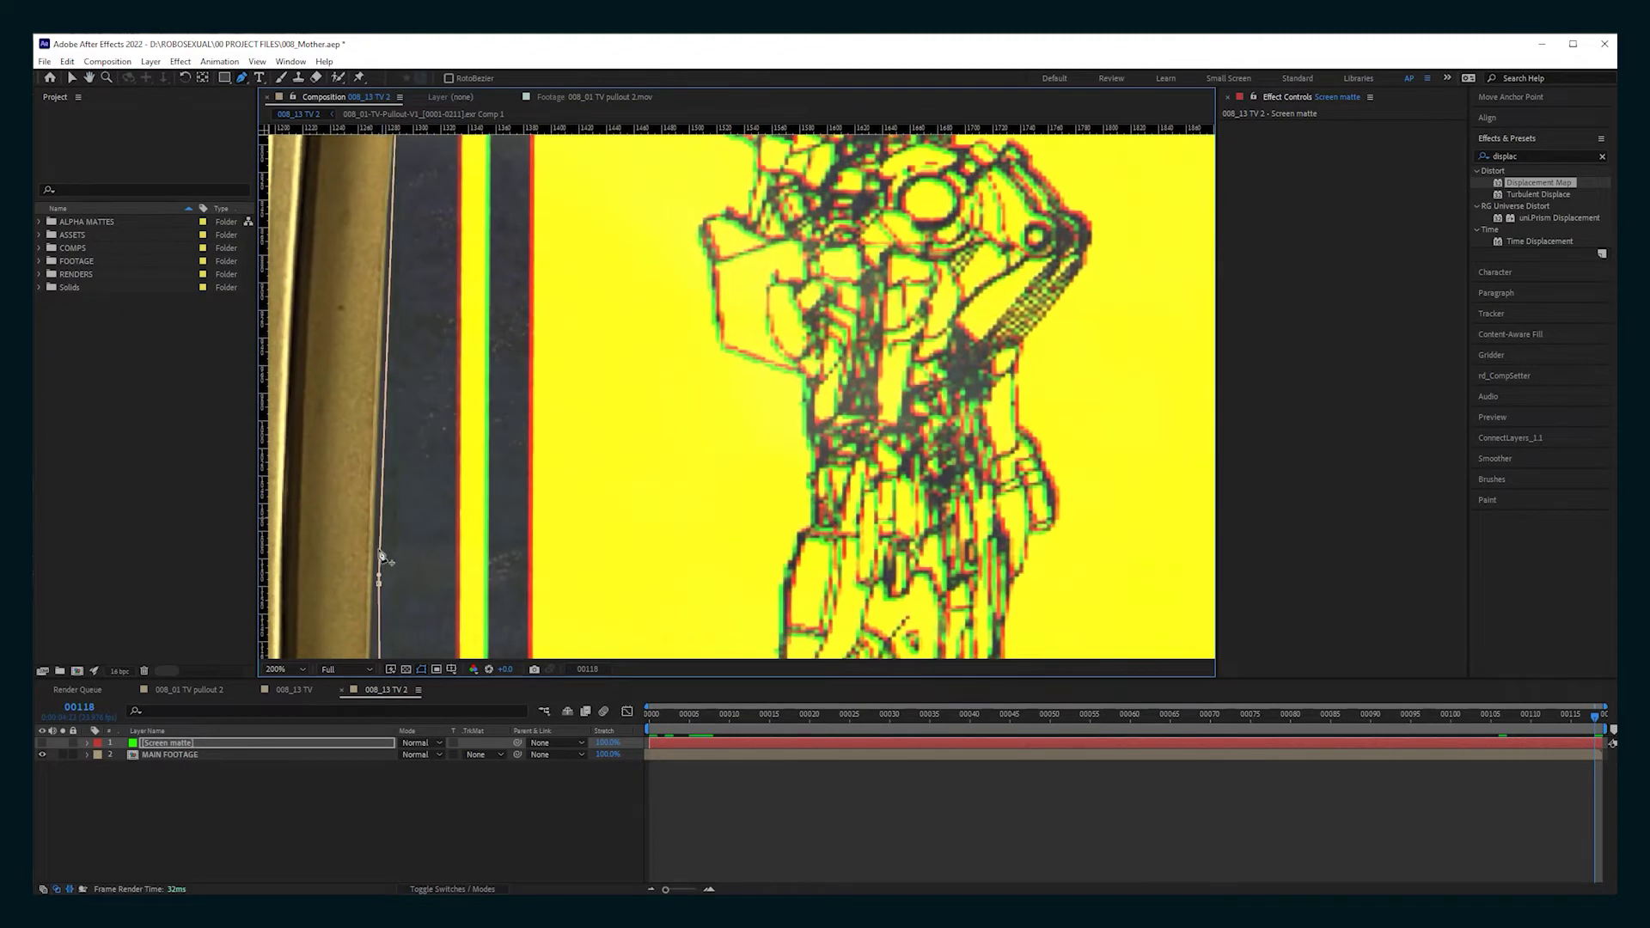
{"action": "left_click_drag", "start_coordinate": [379, 583], "coordinate": [400, 249]}
{"action": "left_click_drag", "start_coordinate": [395, 627], "coordinate": [382, 625]}
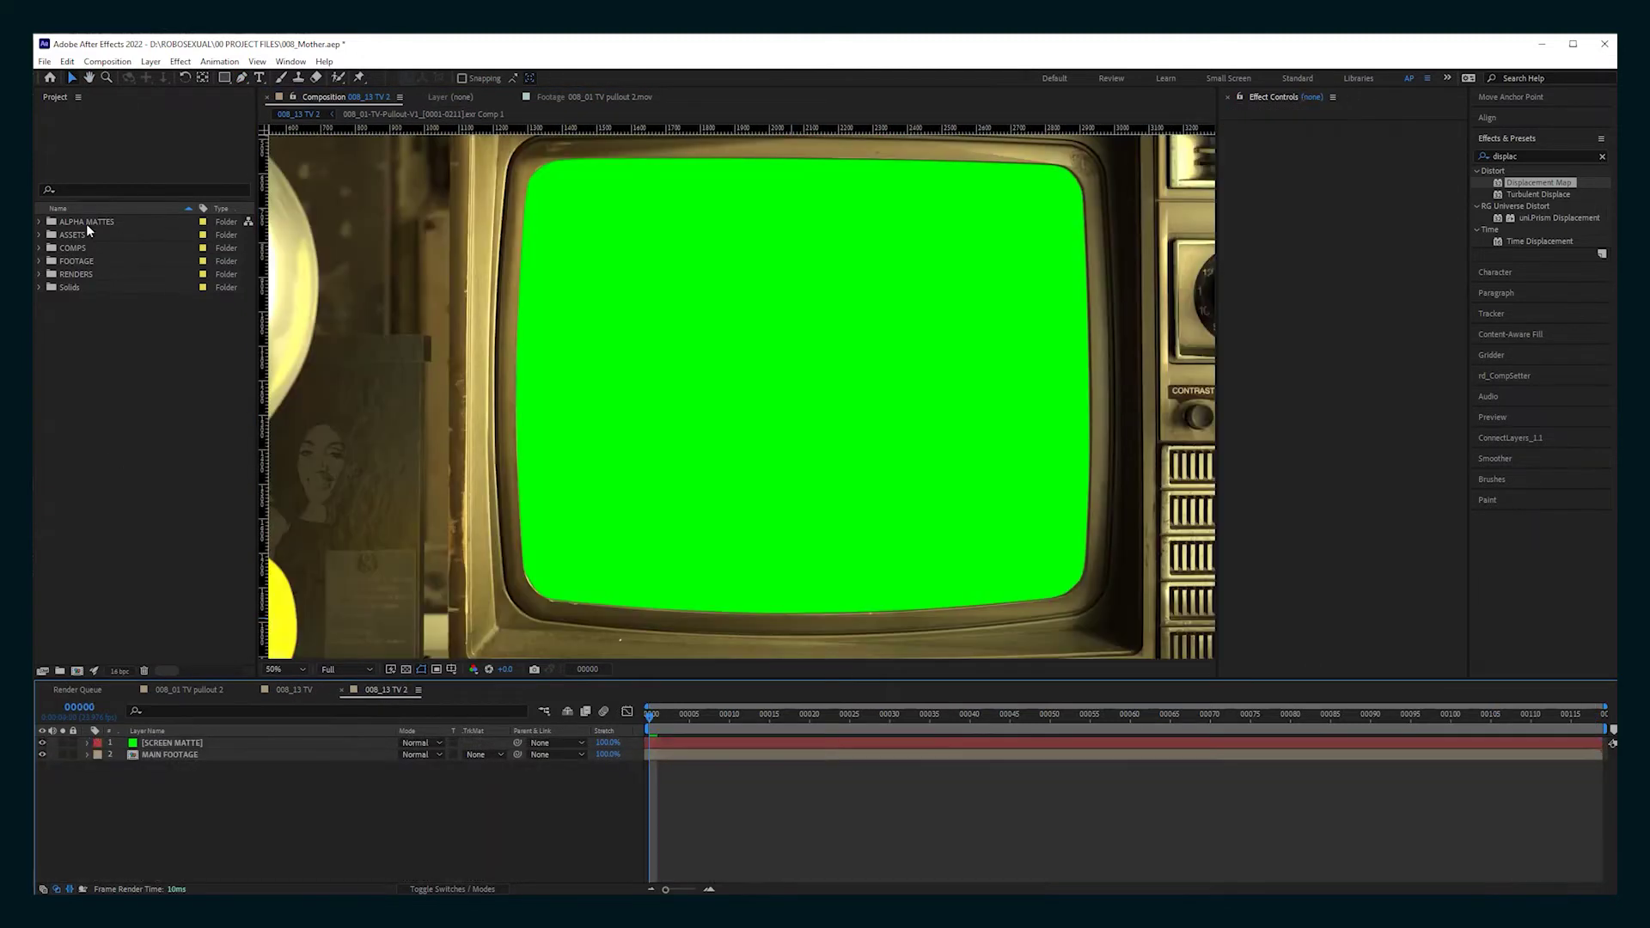
Add the Family Ad composition from the COMPS folder to 008_13 TV 2 as its top layer
{"action": "left_click", "coordinate": [38, 247]}
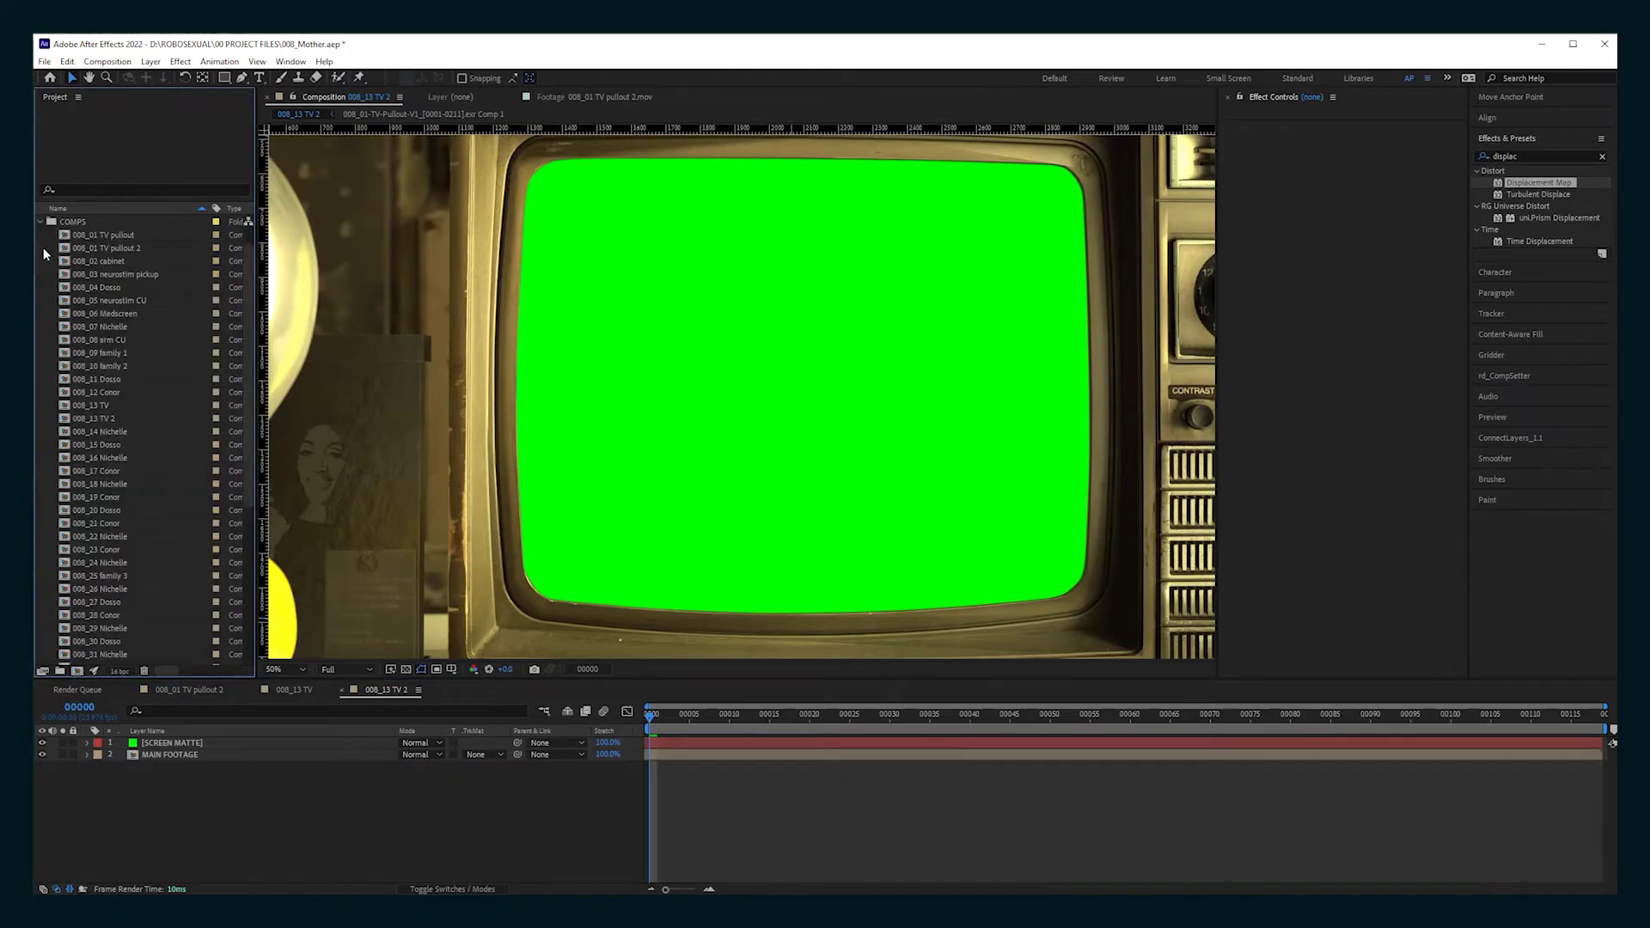
{"action": "scroll", "coordinate": [107, 461], "scroll_direction": "down", "scroll_amount": 5}
{"action": "left_click_drag", "start_coordinate": [97, 536], "coordinate": [818, 405]}
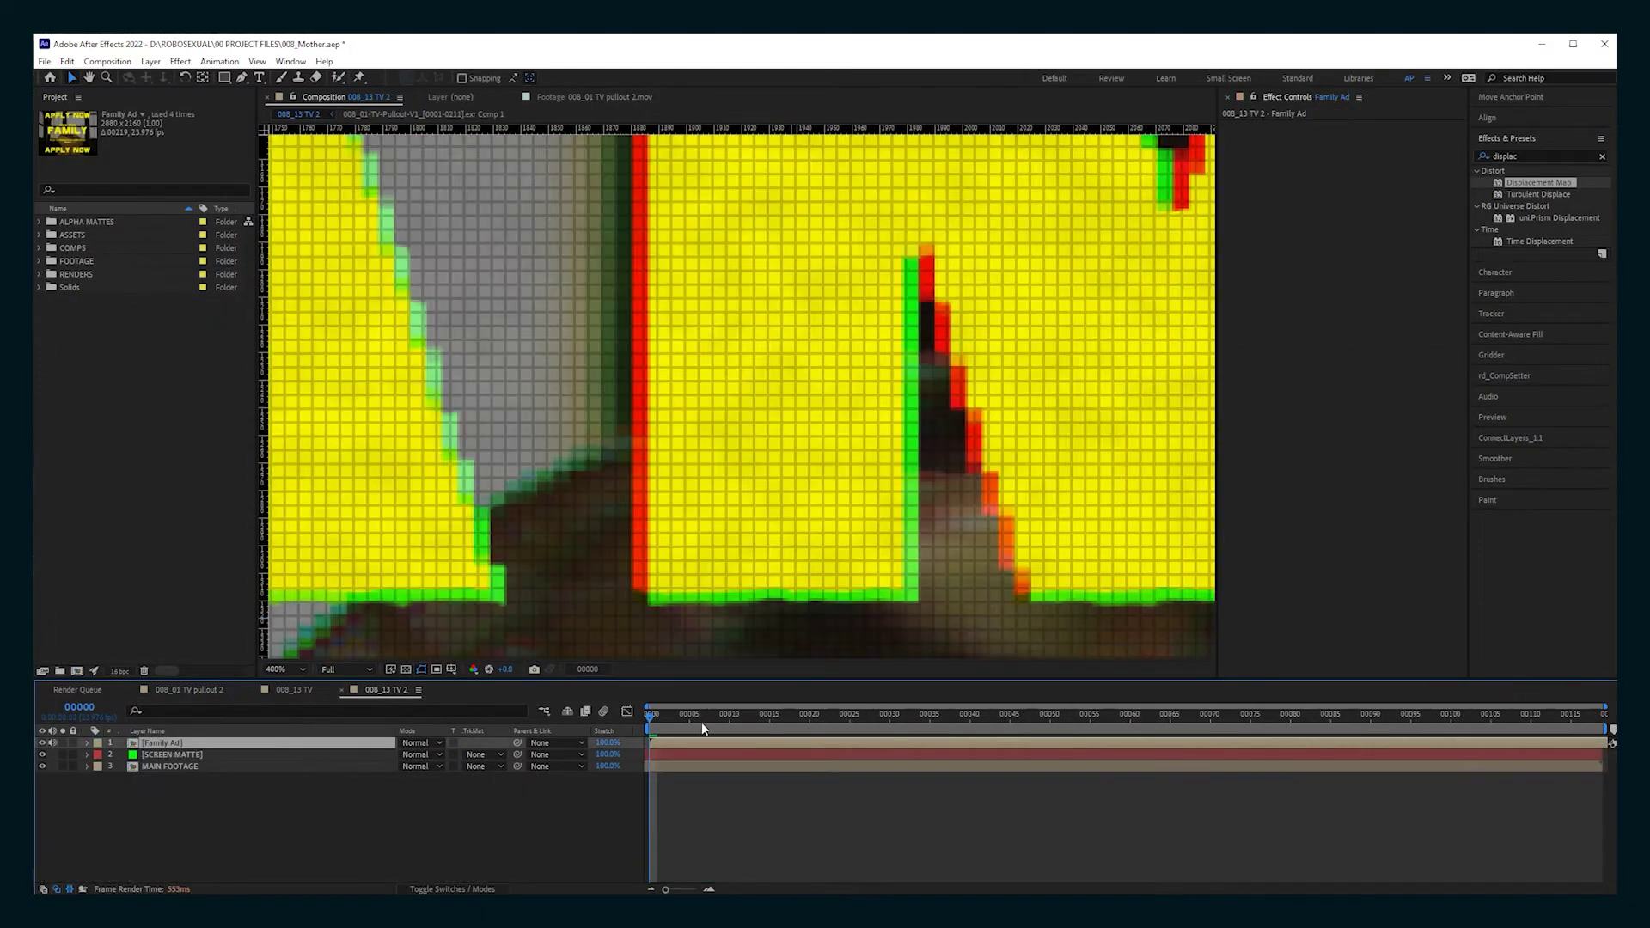
Move Family Ad below SCREEN MATTE and set its track matte to Alpha Matte "[SCREEN MATTE]"
{"action": "scroll", "coordinate": [734, 474], "scroll_direction": "down", "scroll_amount": 8}
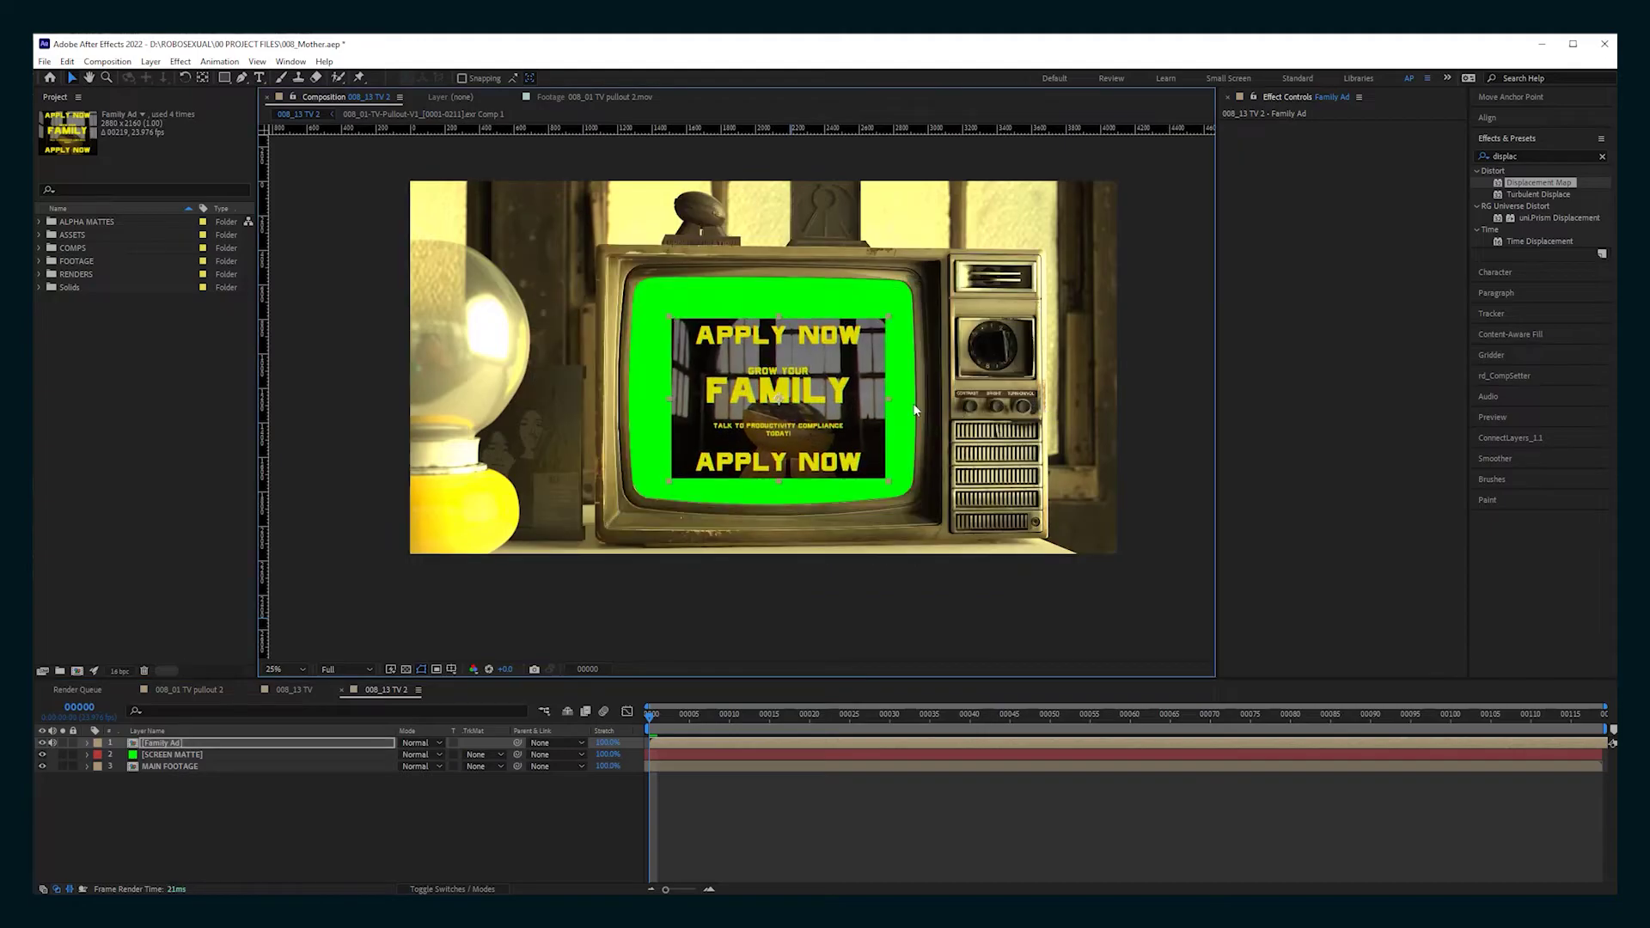
{"action": "key", "text": "ctrl+bracketleft"}
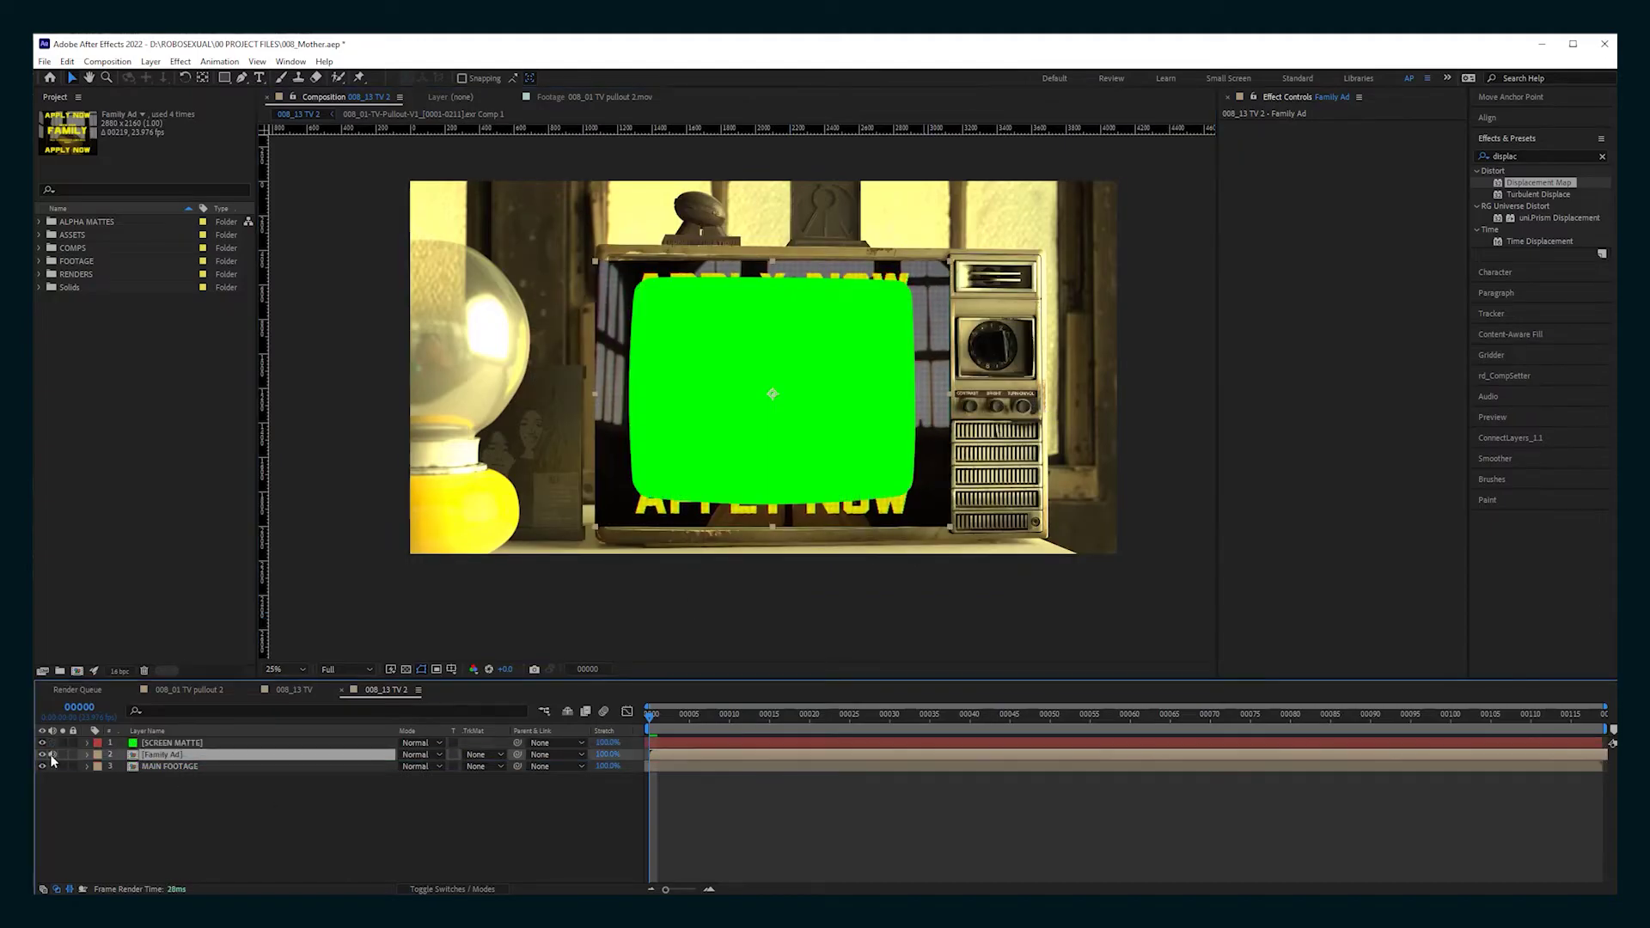
{"action": "left_click", "coordinate": [482, 754]}
{"action": "left_click", "coordinate": [515, 789]}
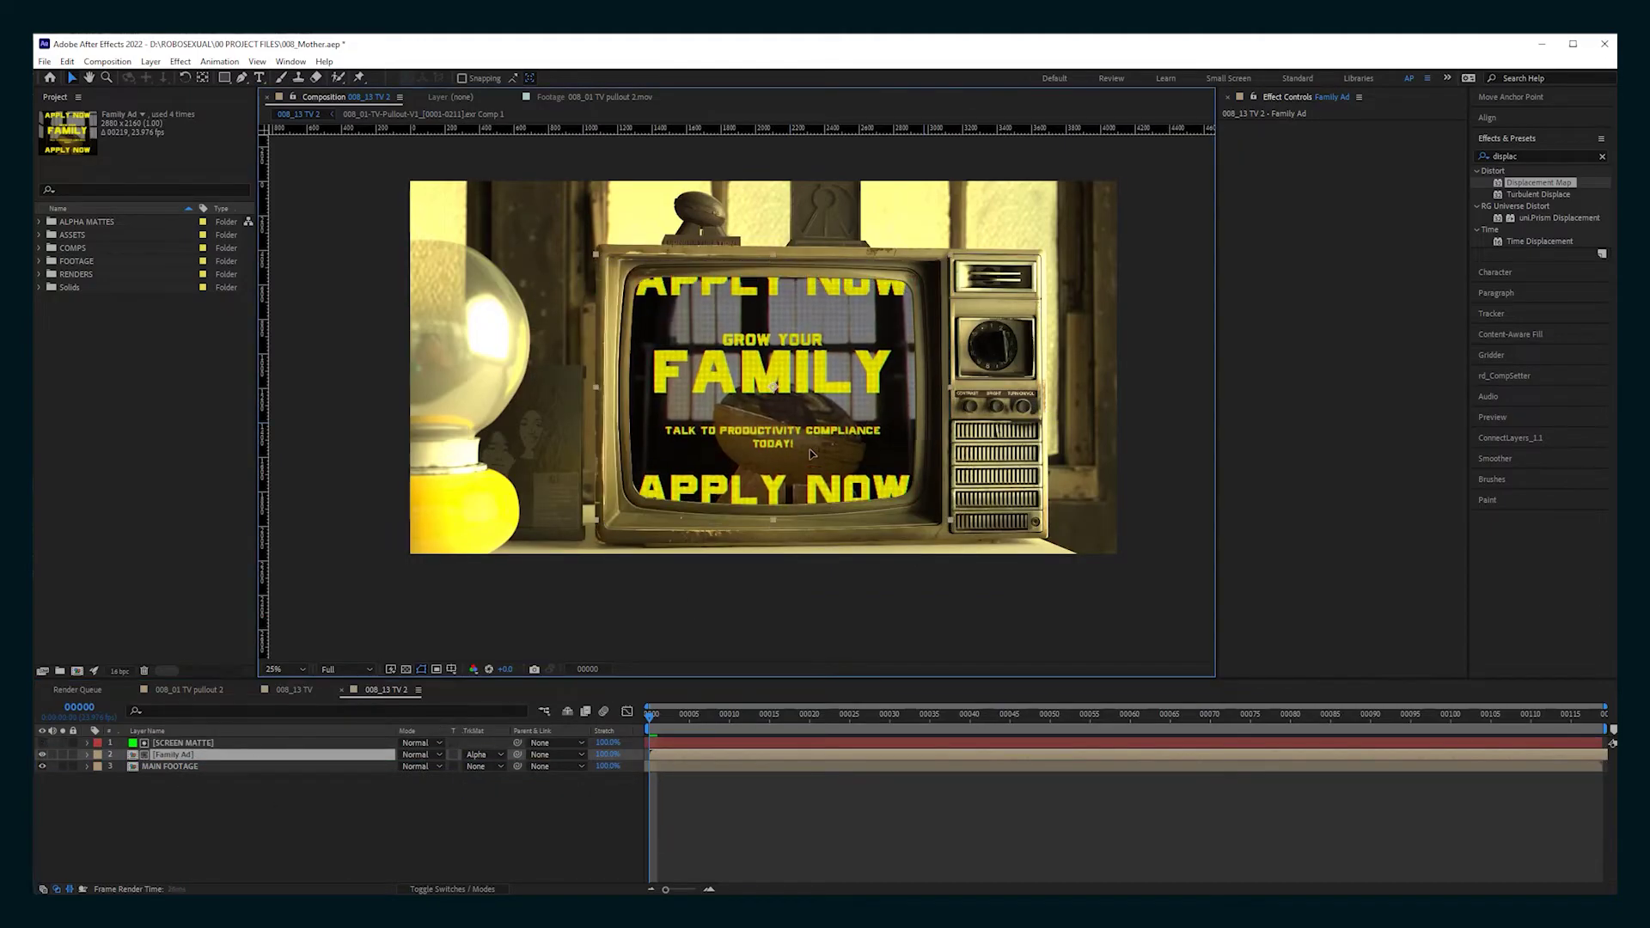
Scale Family Ad down to fit the TV glass and bulge it with Optics Compensation at a field of view of about 37
{"action": "left_click_drag", "start_coordinate": [952, 392], "coordinate": [932, 388], "text": "shift"}
{"action": "left_click", "coordinate": [1538, 156]}
{"action": "type", "text": "optic"}
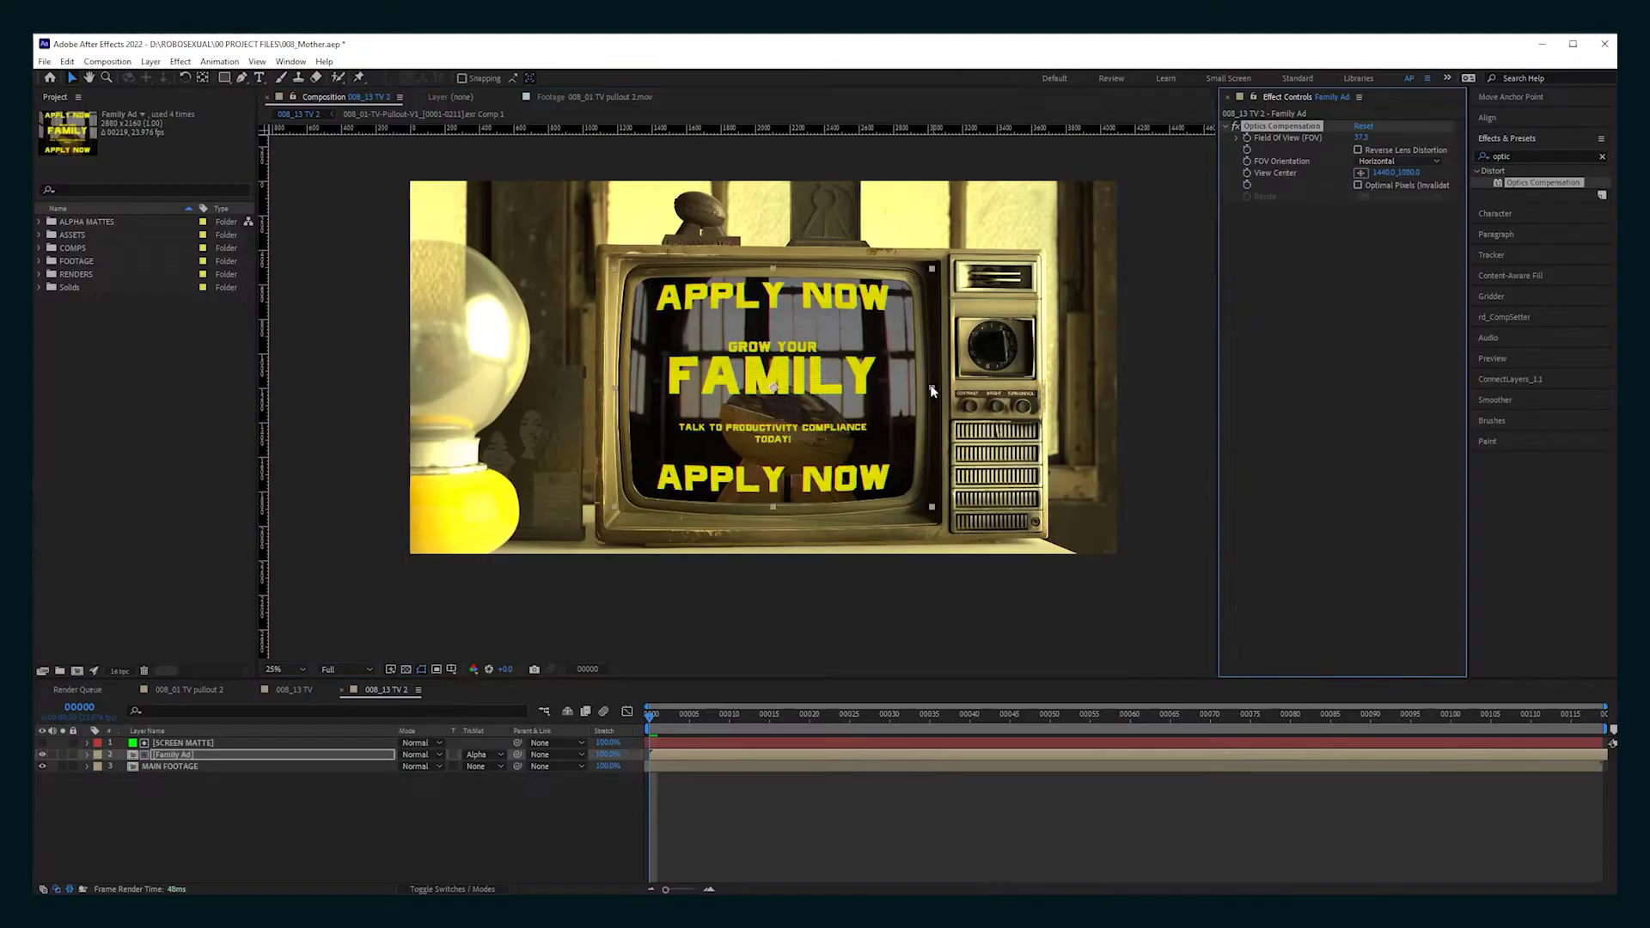
{"action": "left_click_drag", "start_coordinate": [1213, 498], "coordinate": [1220, 499]}
{"action": "left_click_drag", "start_coordinate": [1093, 490], "coordinate": [1087, 498]}
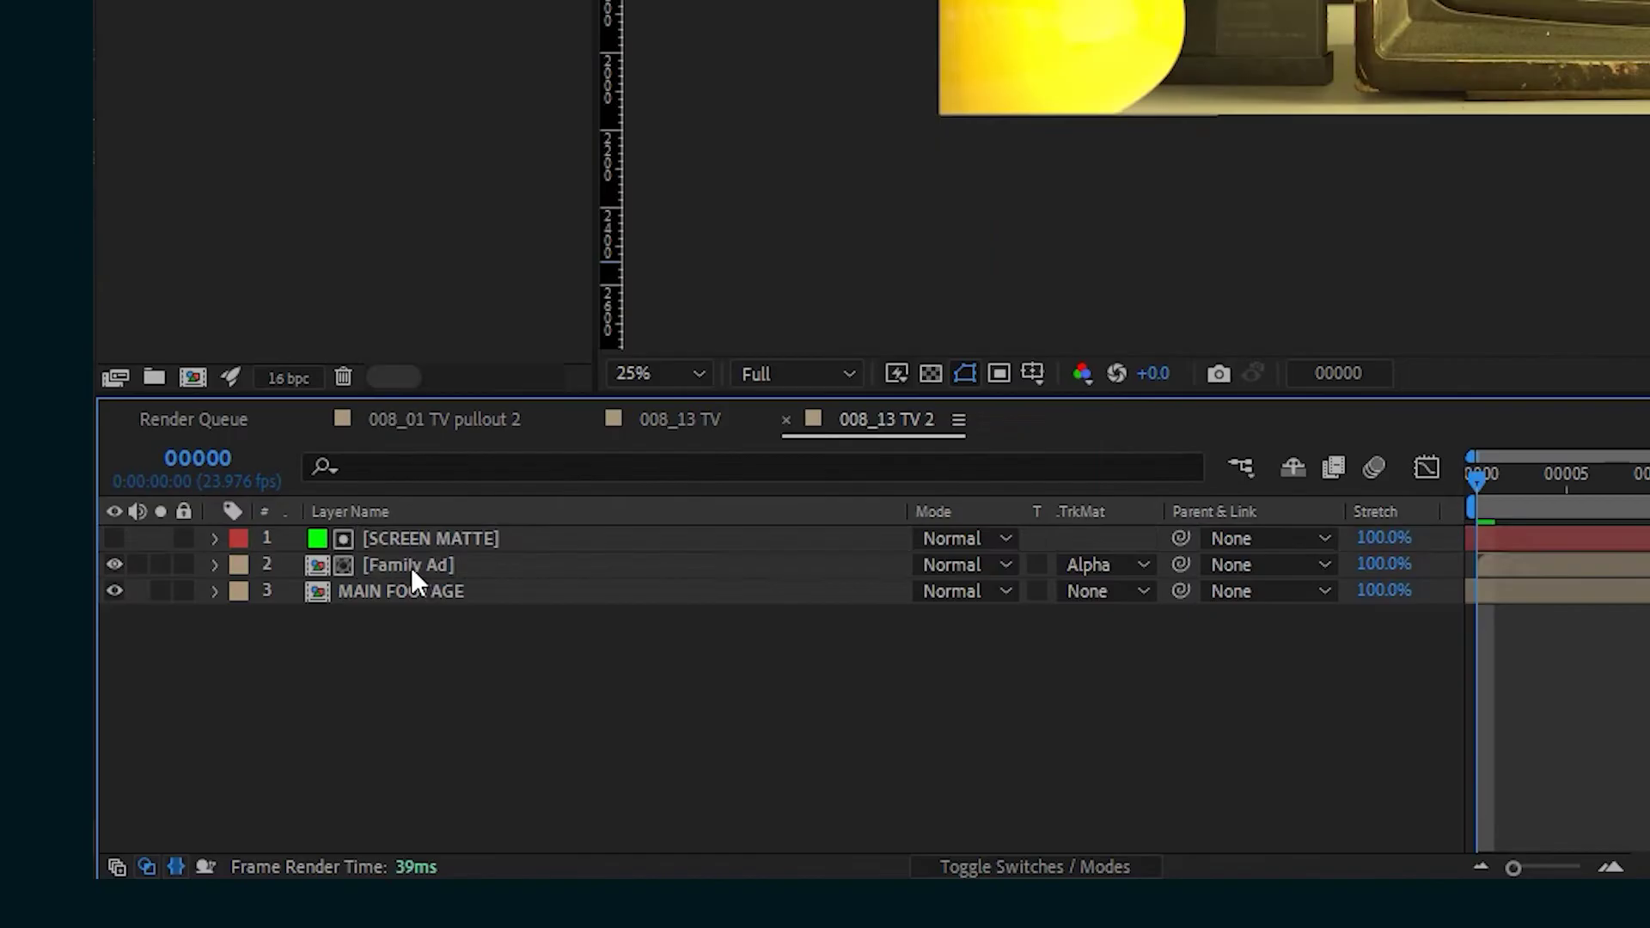
Duplicate the SCREEN MATTE and Family Ad pair and select only the upper Family Ad copy
{"action": "left_click", "coordinate": [180, 742]}
{"action": "left_click", "coordinate": [179, 754], "text": "shift"}
{"action": "key", "text": "ctrl+d"}
{"action": "left_click", "coordinate": [430, 565]}
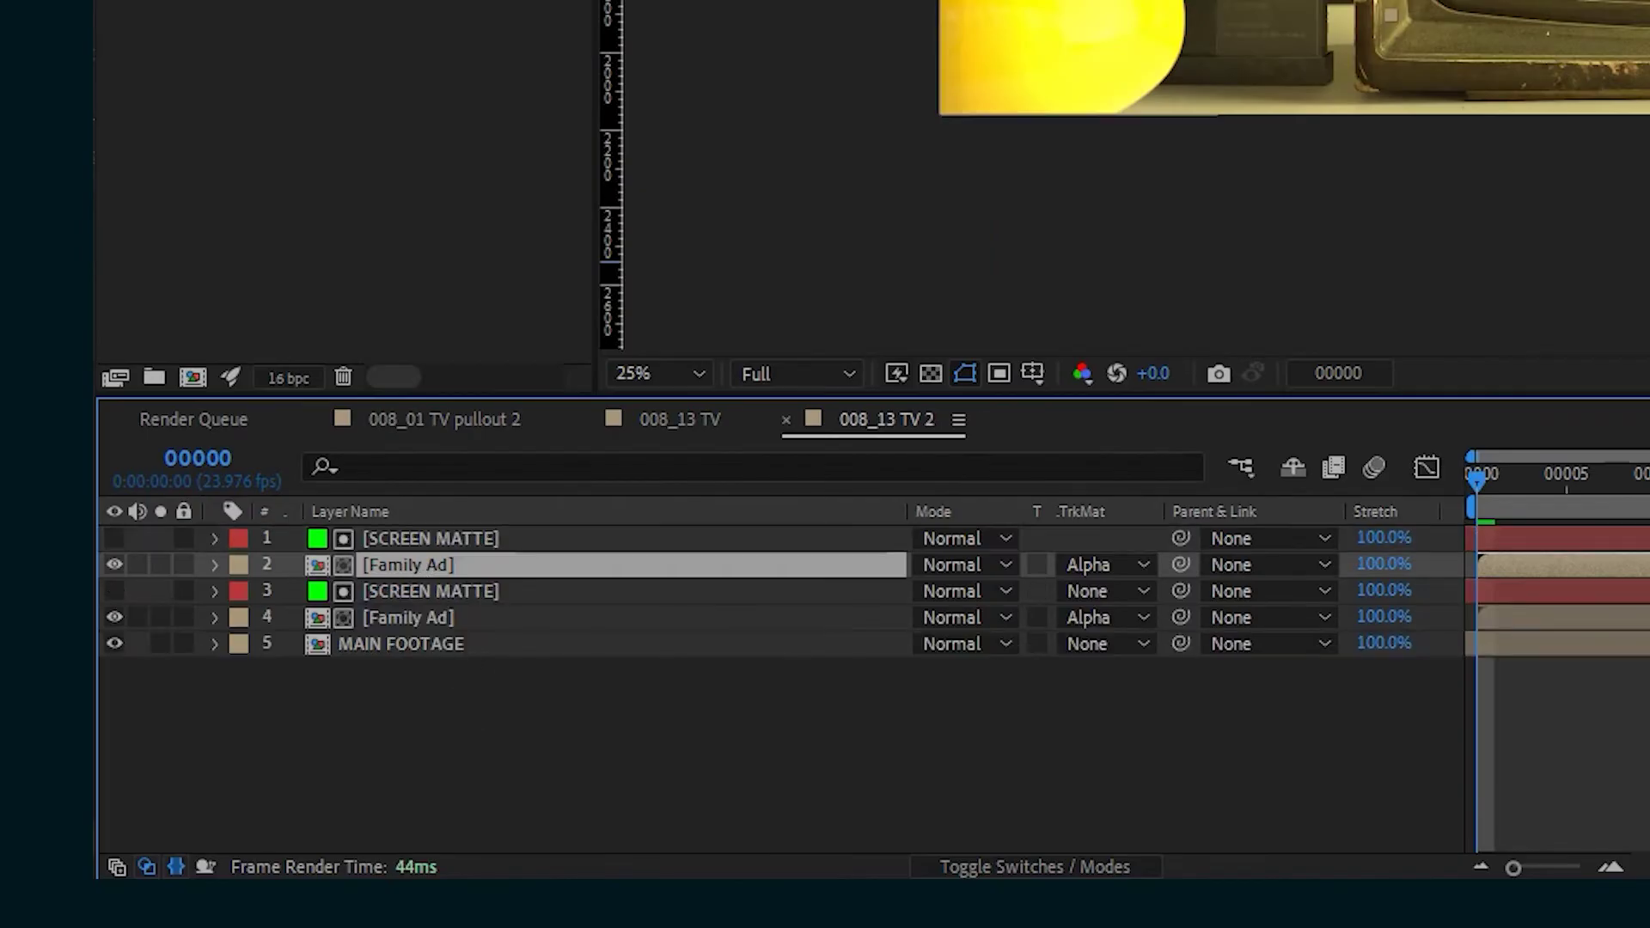
Add Fast Box Blur with a blur radius of 4 to the upper Family Ad and set its blending mode to Screen
{"action": "key", "text": "period"}
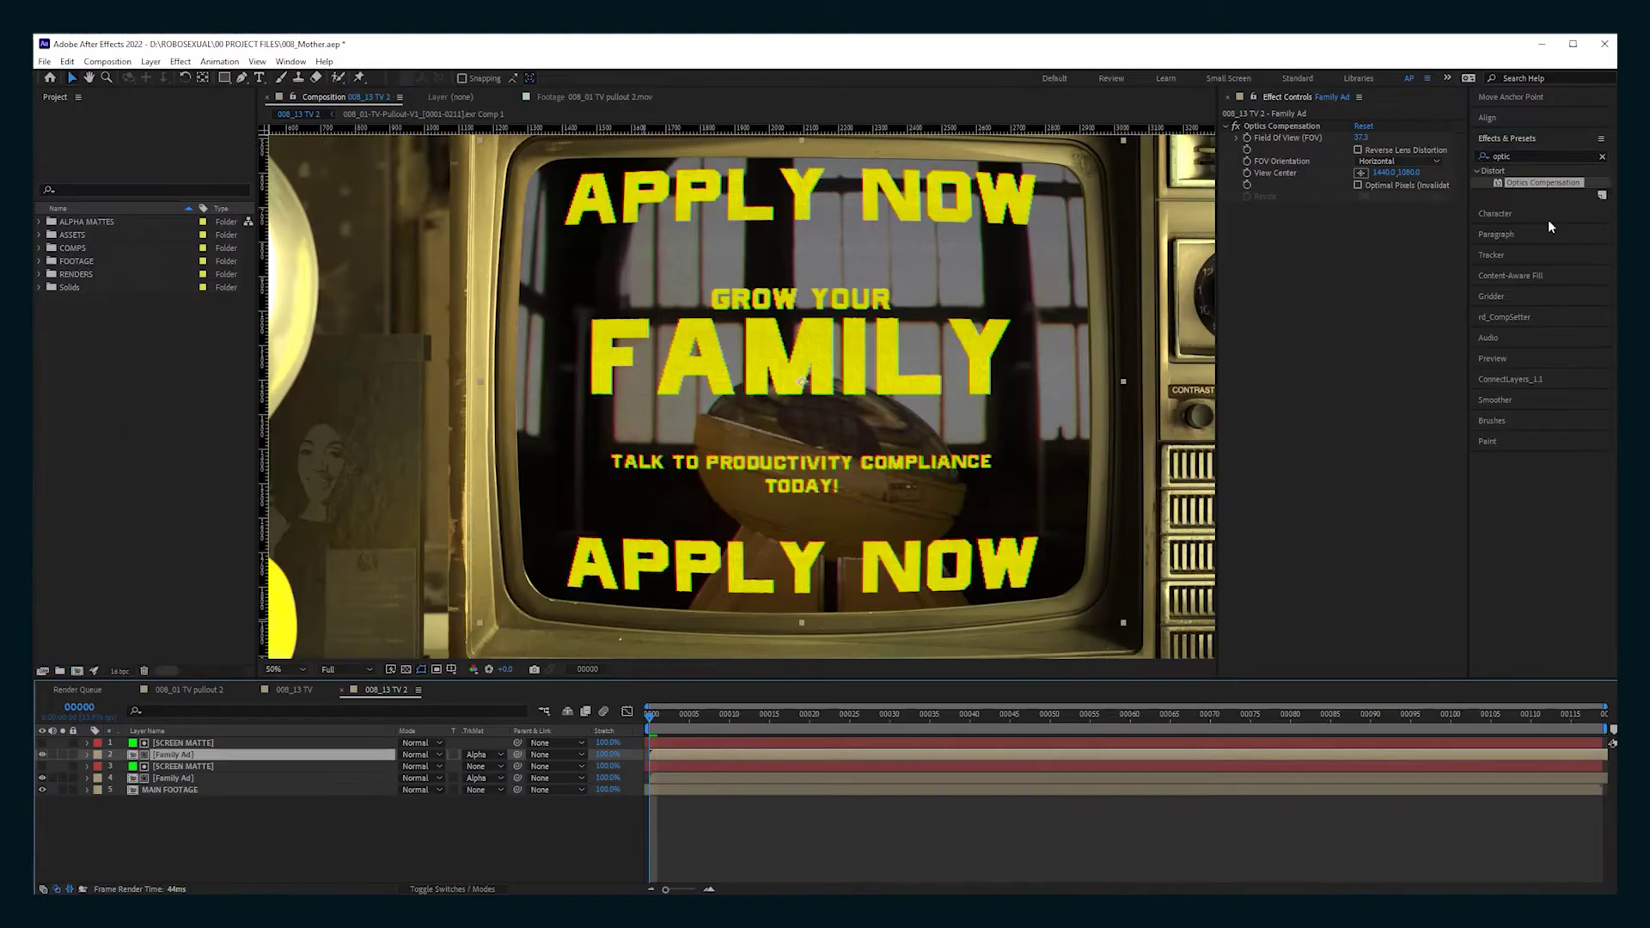
{"action": "left_click", "coordinate": [1539, 157]}
{"action": "type", "text": "fast"}
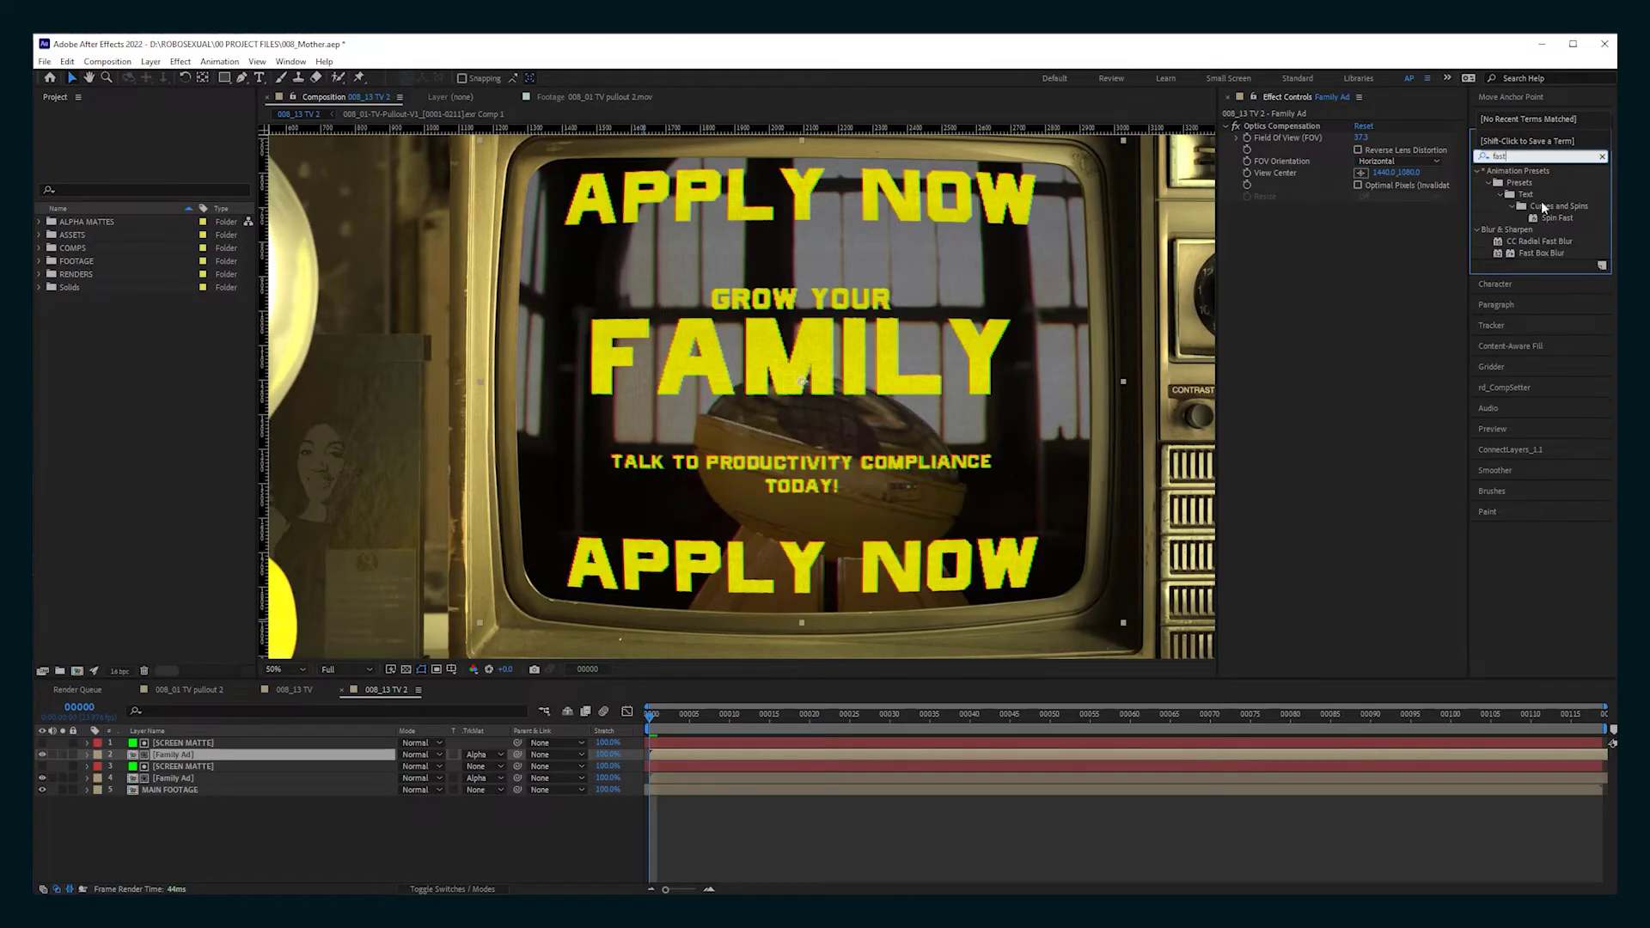
{"action": "double_click", "coordinate": [1539, 254]}
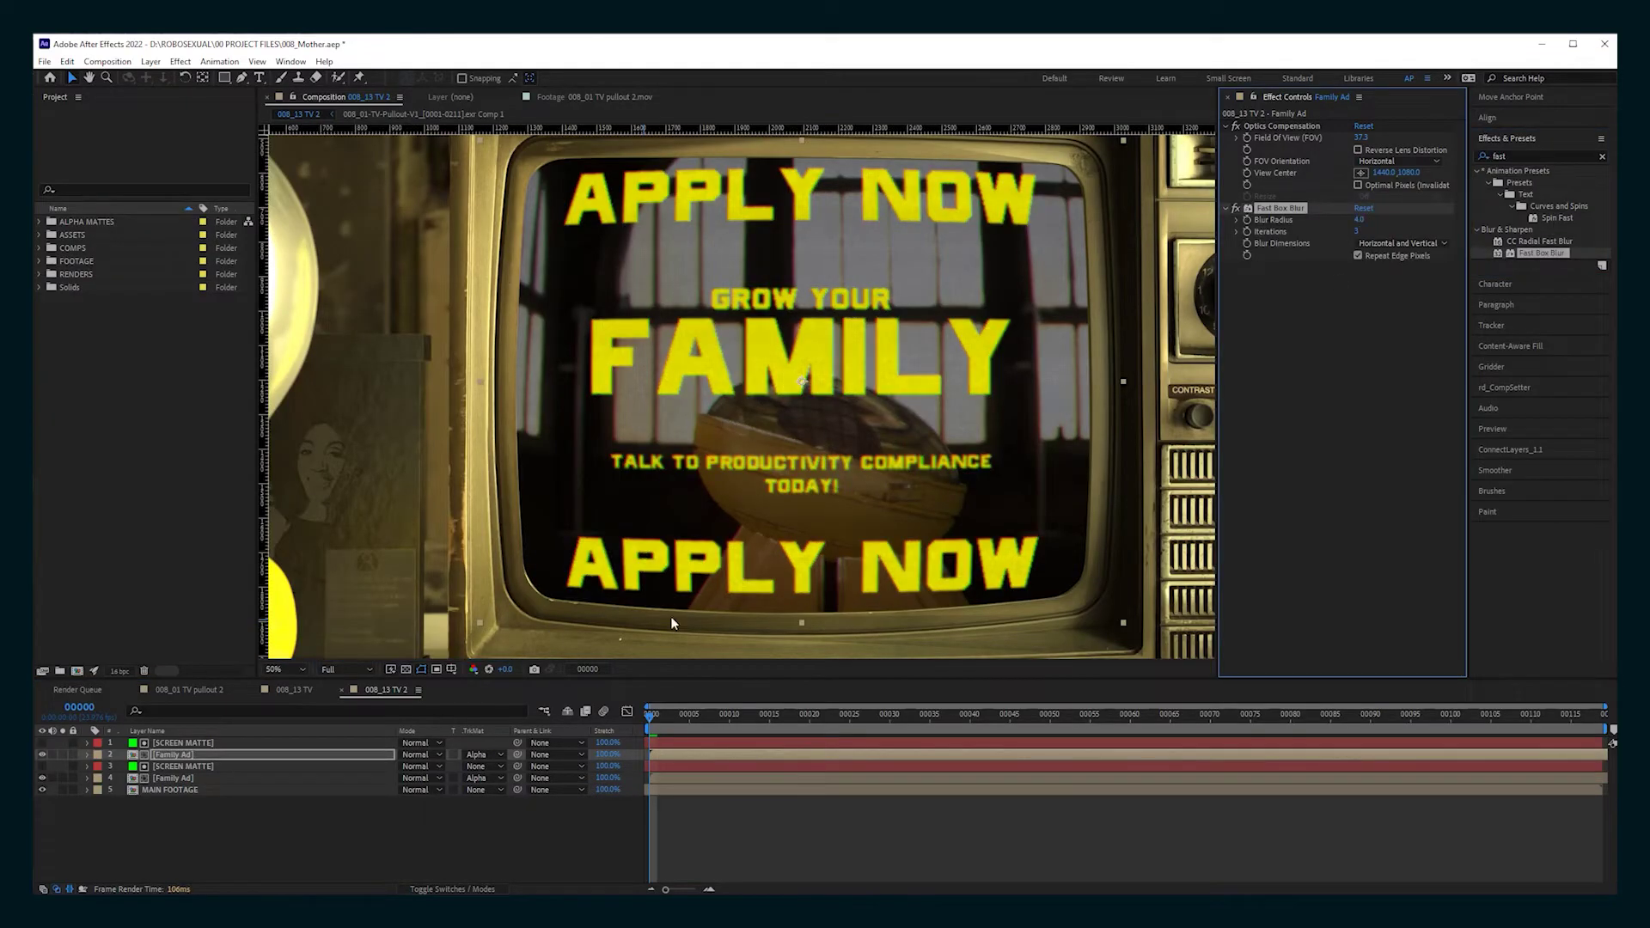
{"action": "left_click", "coordinate": [430, 754]}
{"action": "left_click", "coordinate": [433, 321]}
Duplicate the upper SCREEN MATTE and Family Ad pair and set the new Family Ad's Fast Box Blur radius to 20
{"action": "left_click", "coordinate": [172, 742], "text": "shift"}
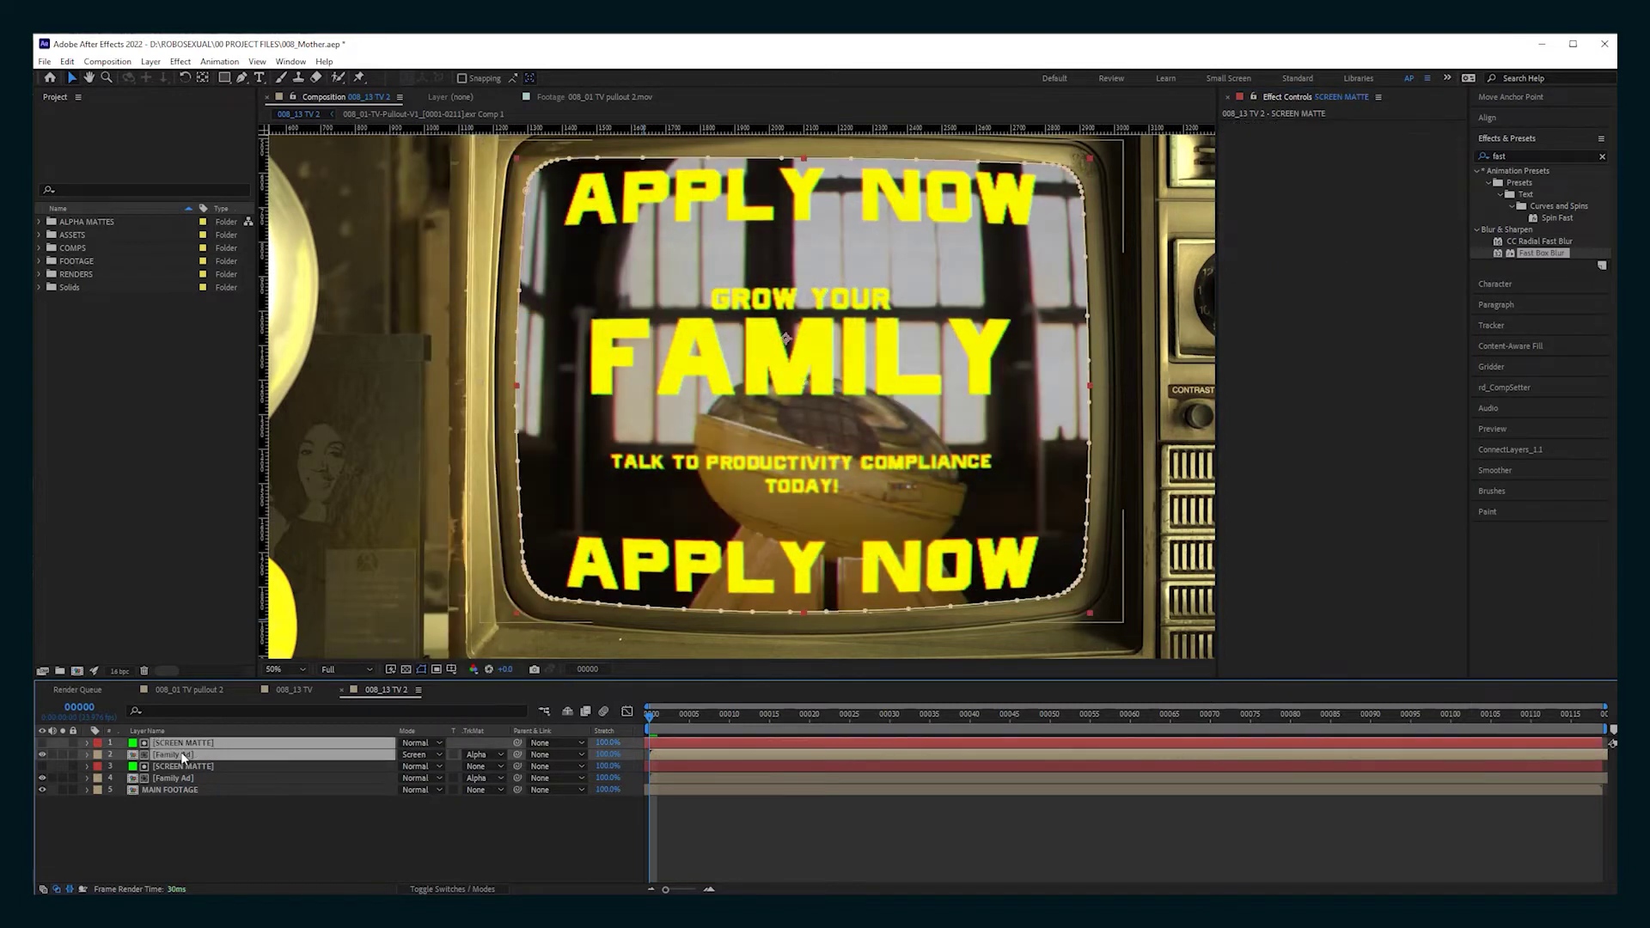
{"action": "key", "text": "ctrl+d"}
{"action": "left_click", "coordinate": [176, 755]}
{"action": "left_click", "coordinate": [1360, 220]}
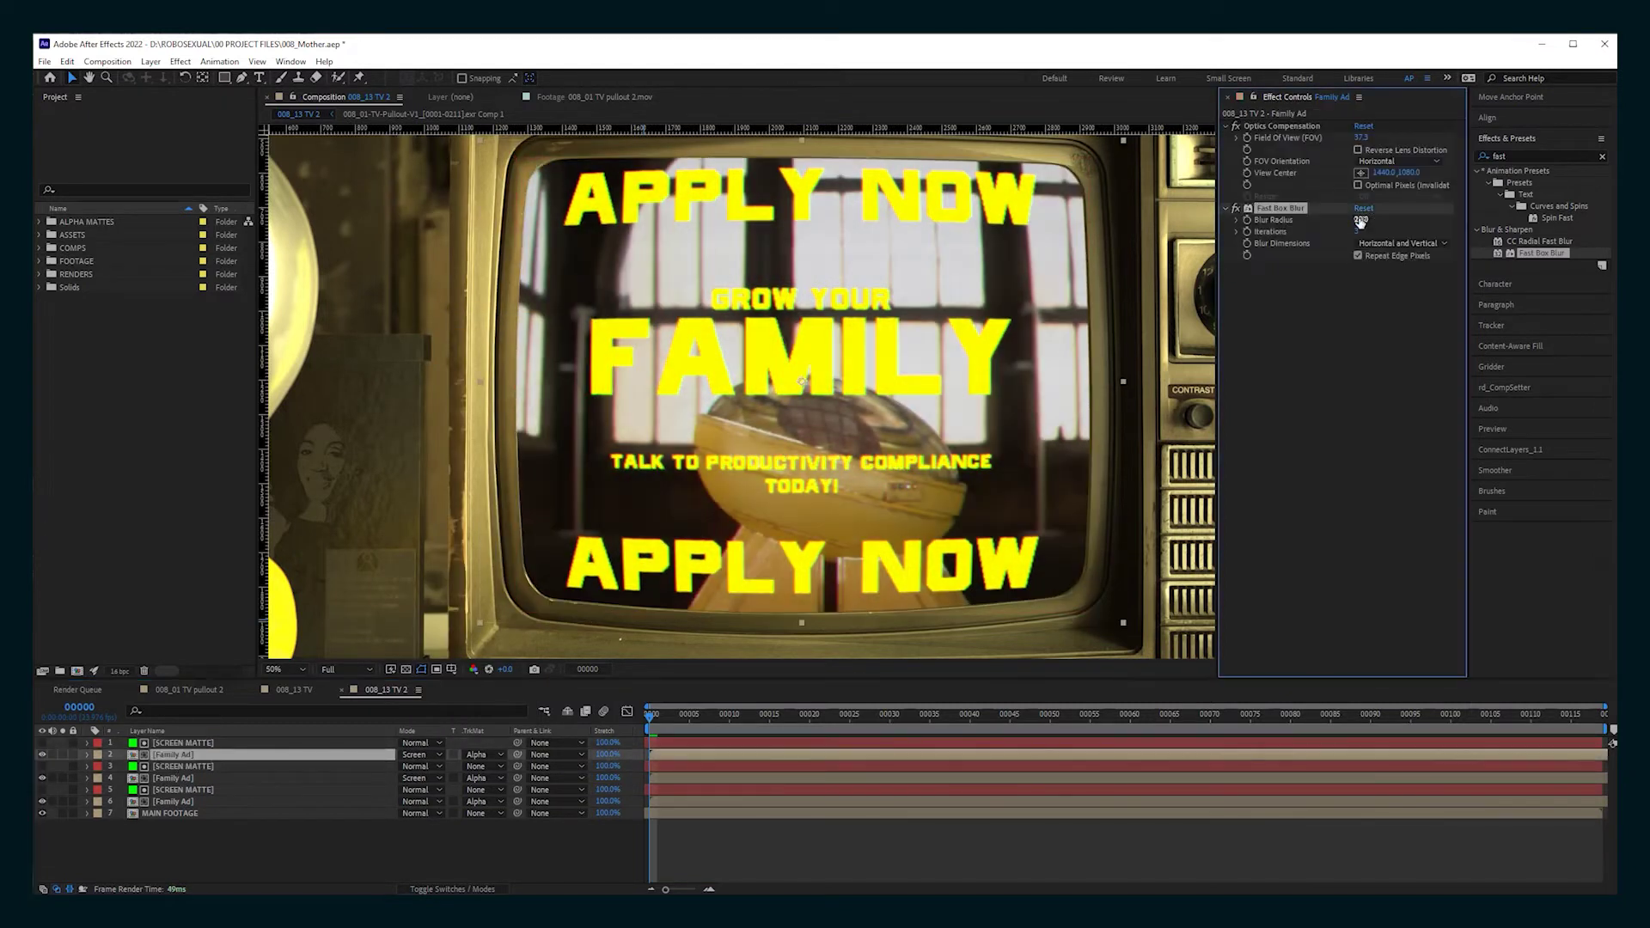
{"action": "type", "text": "10"}
{"action": "key", "text": "Return"}
Set the topmost SCREEN MATTE layer's mask feather to 10 pixels
{"action": "left_click", "coordinate": [216, 743]}
{"action": "type", "text": "f"}
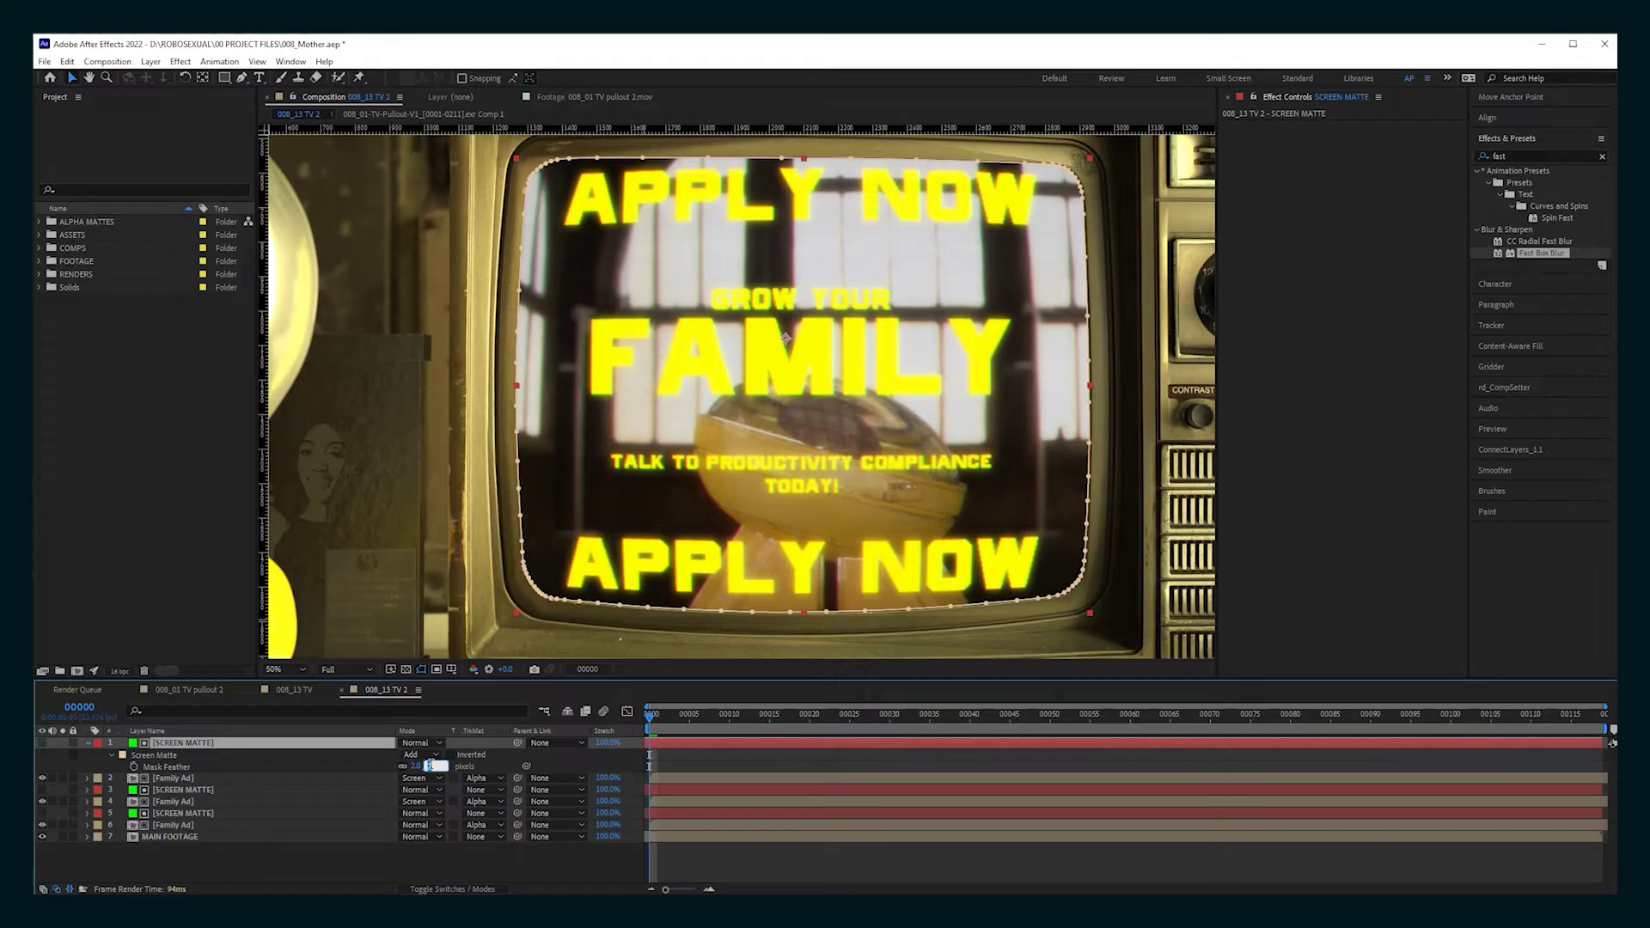
{"action": "type", "text": "10"}
{"action": "key", "text": "Return"}
Set the topmost Family Ad glow layer's opacity to 40% and collapse the open layer properties
{"action": "left_click", "coordinate": [214, 779]}
{"action": "type", "text": "t"}
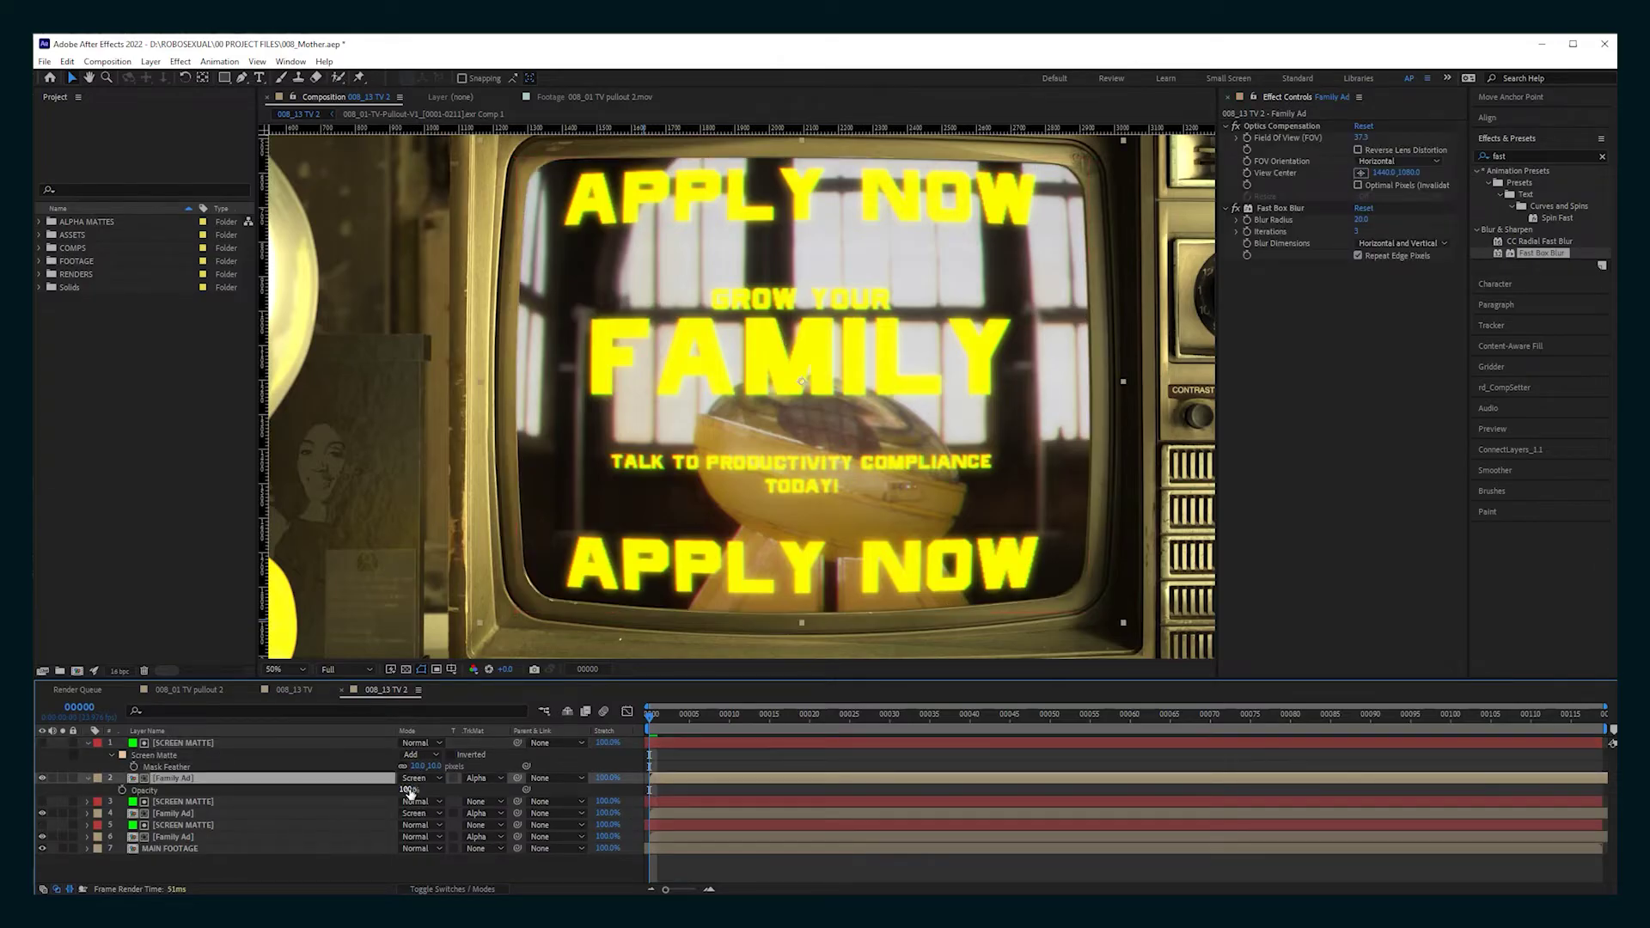
{"action": "type", "text": "40"}
{"action": "key", "text": "Return"}
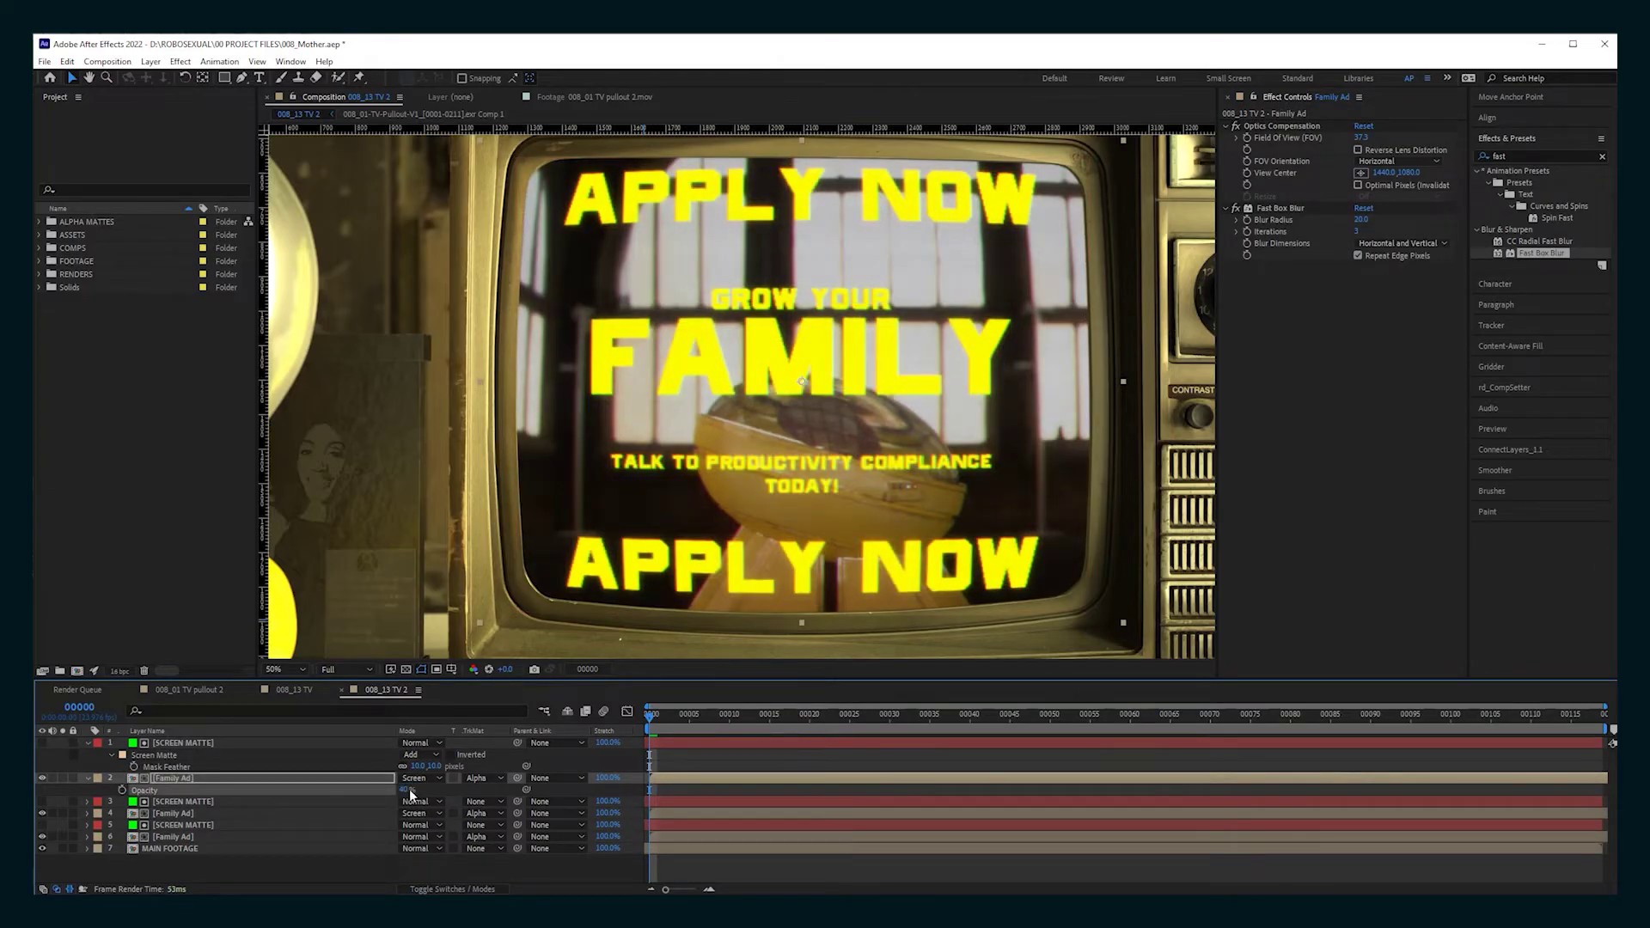
{"action": "left_click", "coordinate": [740, 763]}
{"action": "left_click", "coordinate": [87, 744]}
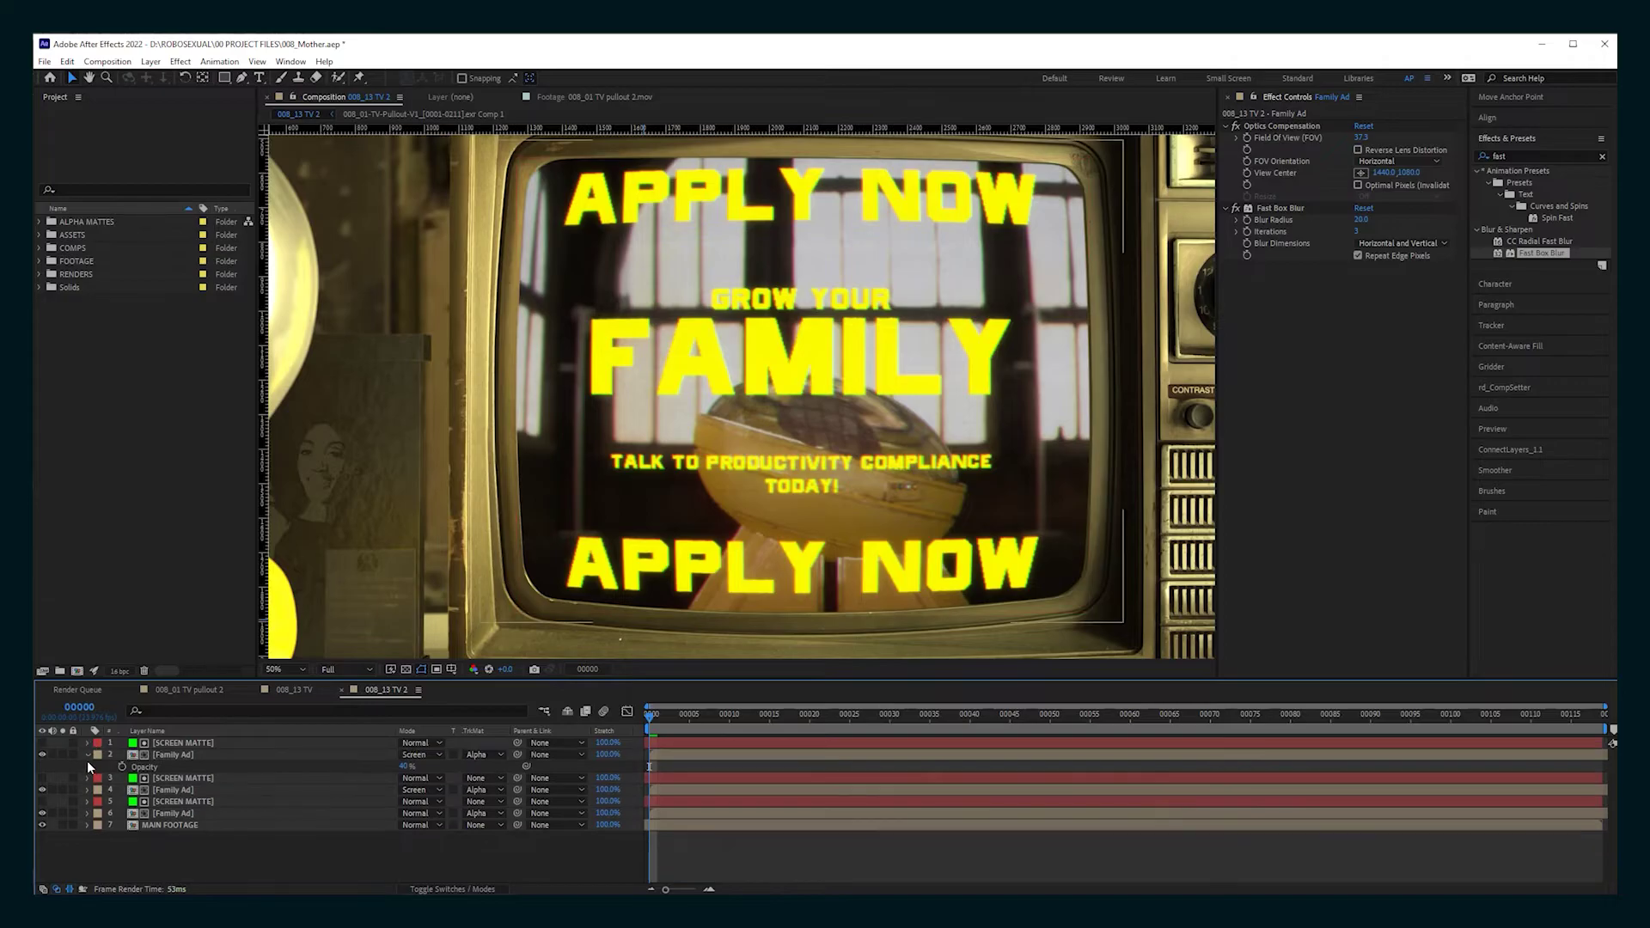
{"action": "left_click", "coordinate": [88, 755]}
Add the 008-wide_[000-505].png footage as the top layer and enlarge and position it to cover the TV screen
{"action": "left_click_drag", "start_coordinate": [804, 713], "coordinate": [622, 734]}
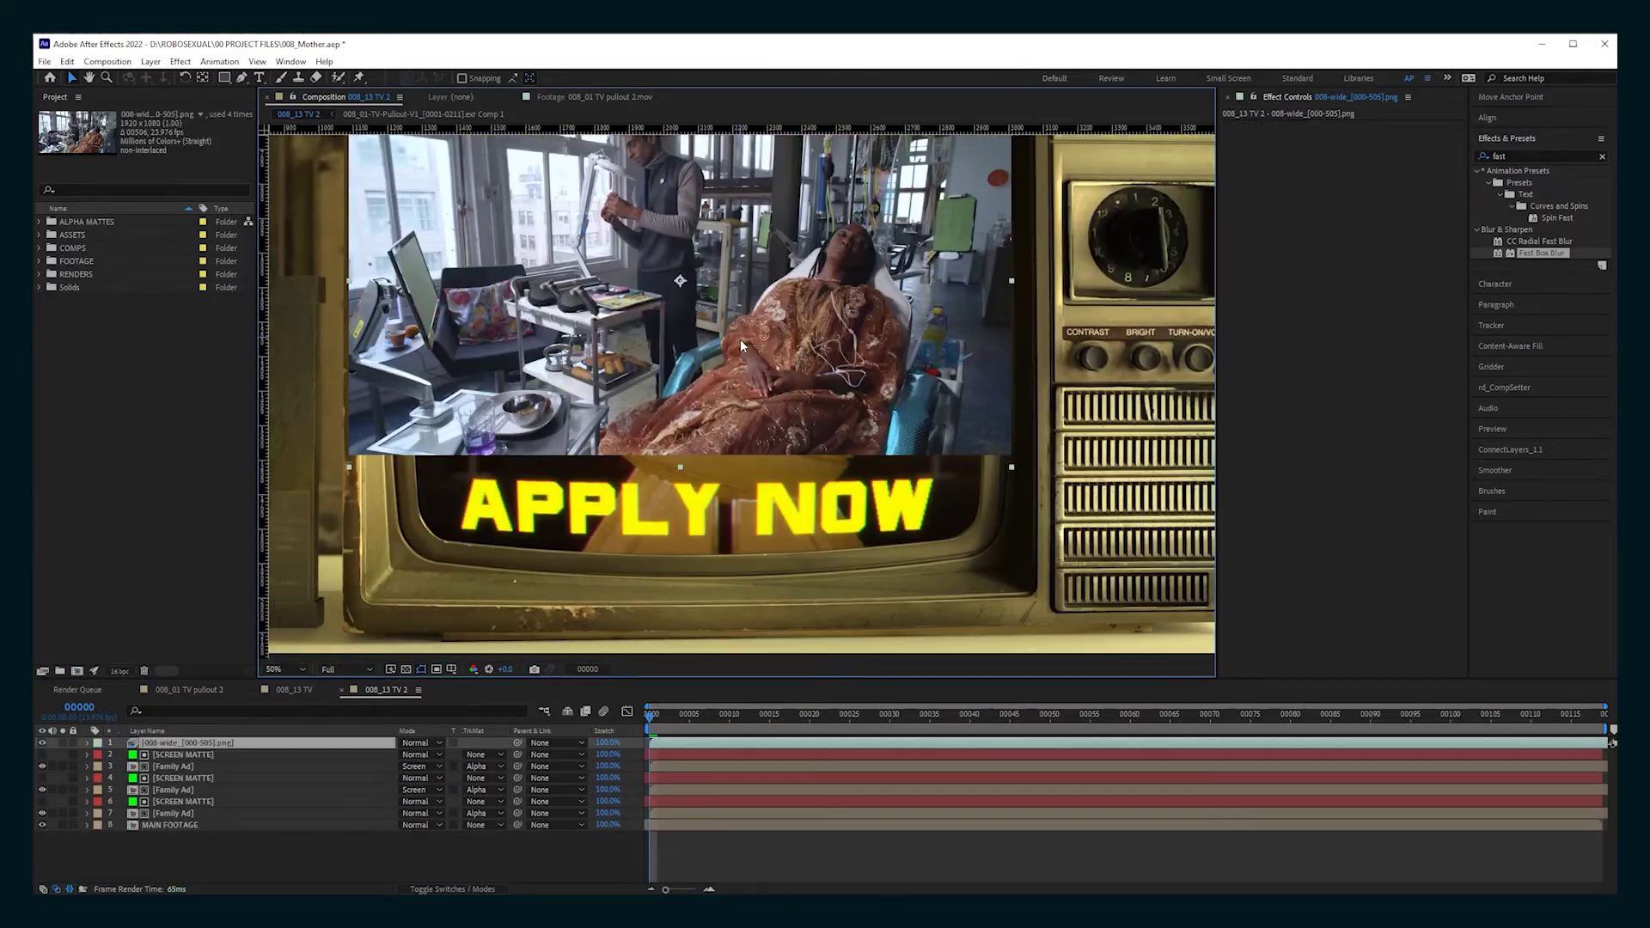
{"action": "scroll", "coordinate": [742, 343], "scroll_direction": "down", "scroll_amount": 2}
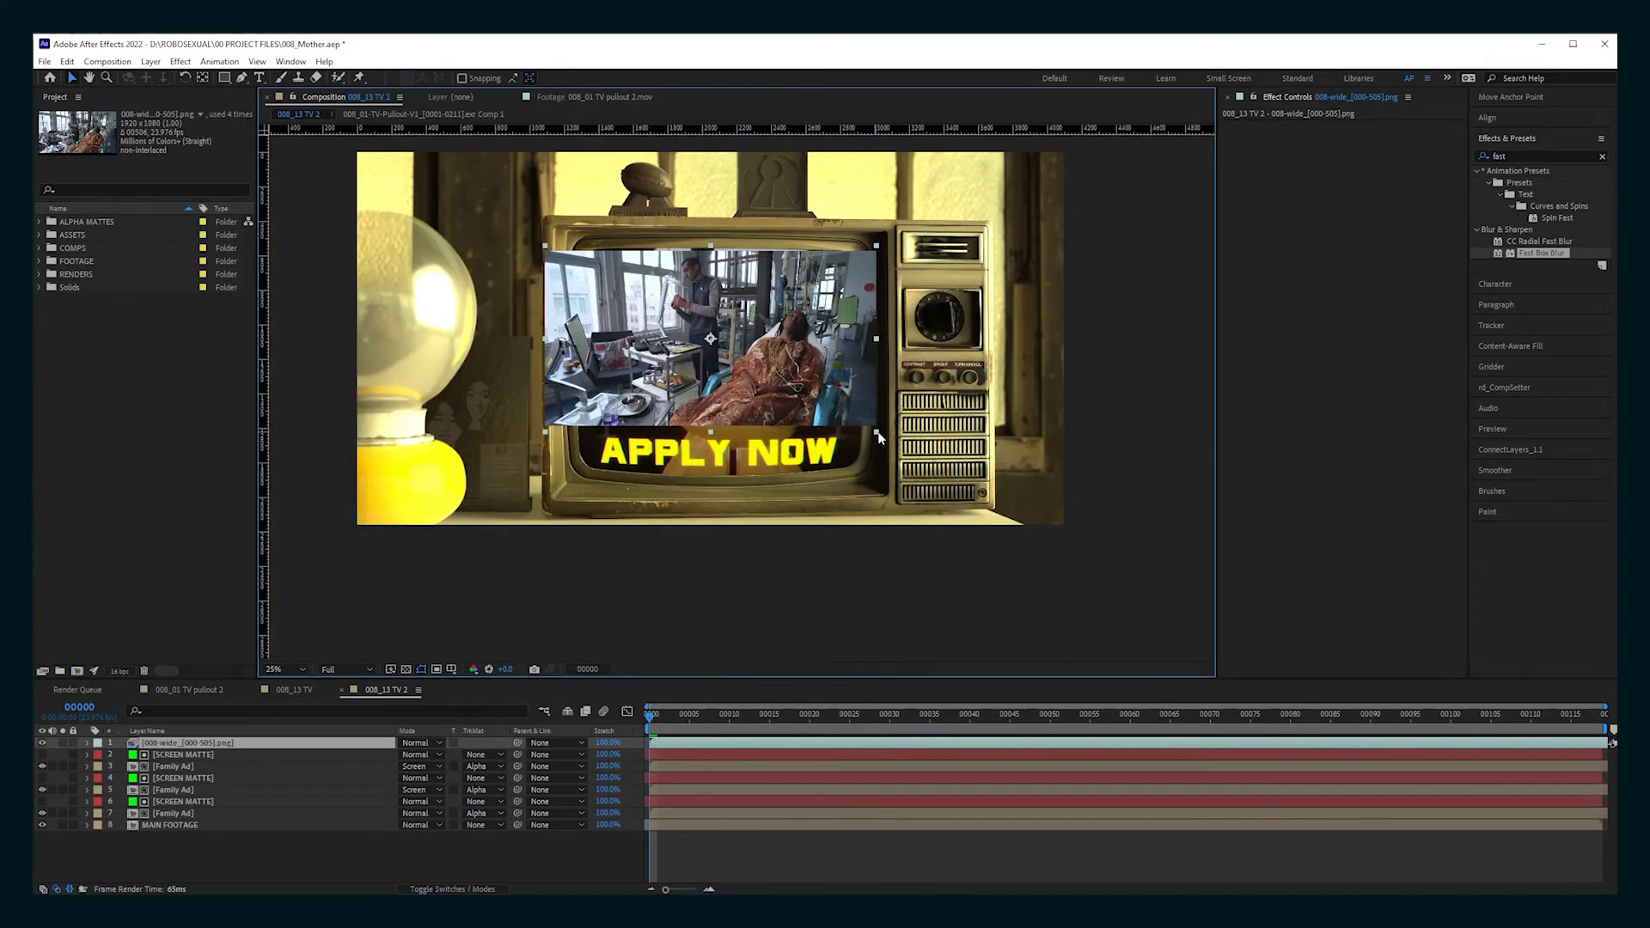
{"action": "left_click_drag", "start_coordinate": [885, 437], "coordinate": [937, 466], "text": "shift"}
{"action": "left_click_drag", "start_coordinate": [883, 399], "coordinate": [884, 427]}
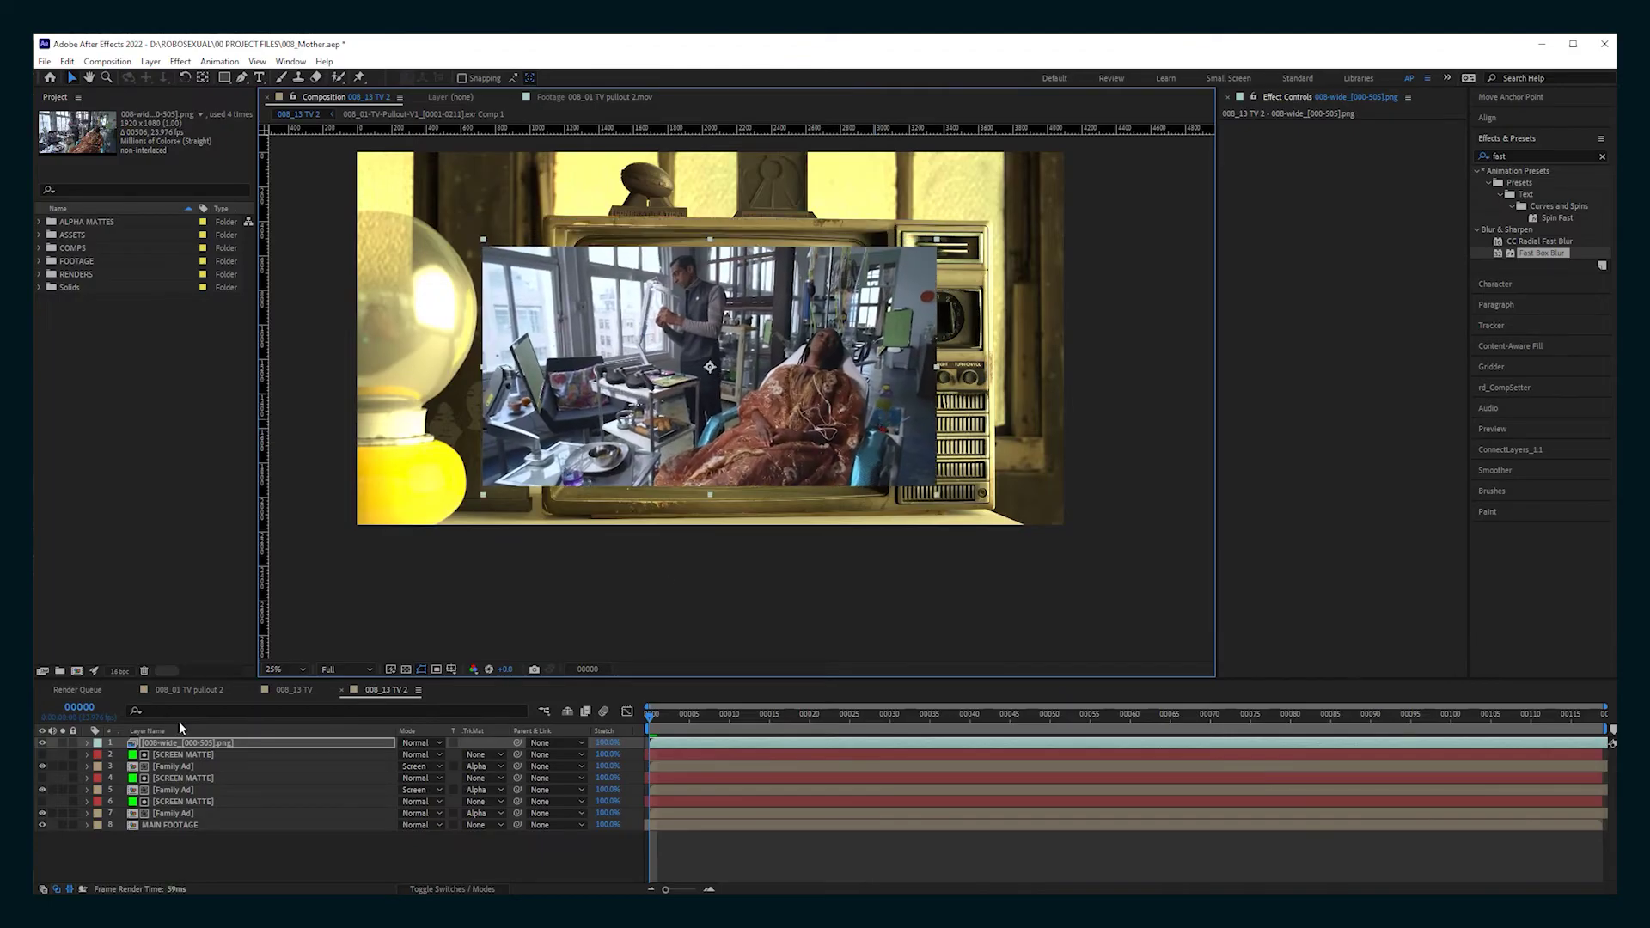
Rename the 008-wide footage layer as Reflection
{"action": "left_click", "coordinate": [177, 742]}
{"action": "key", "text": "Return"}
{"action": "type", "text": "Refl"}
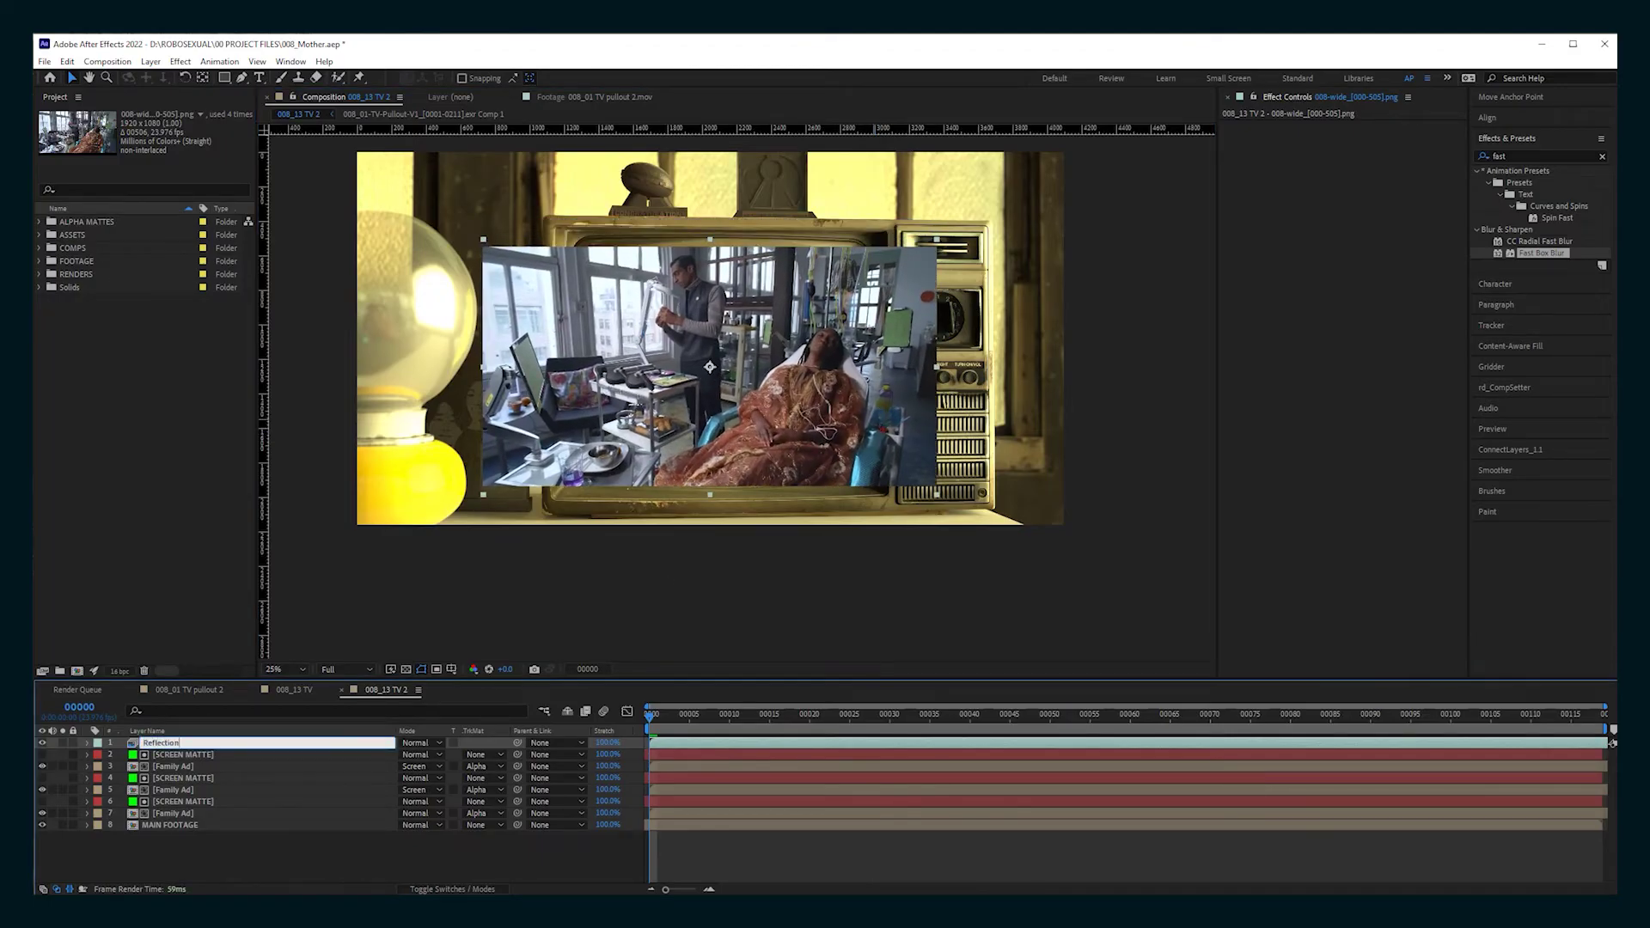
{"action": "type", "text": "ection"}
{"action": "key", "text": "Return"}
Duplicate SCREEN MATTE, place the copy above Reflection, and use it as Reflection's alpha matte
{"action": "left_click", "coordinate": [191, 756]}
{"action": "key", "text": "ctrl+d"}
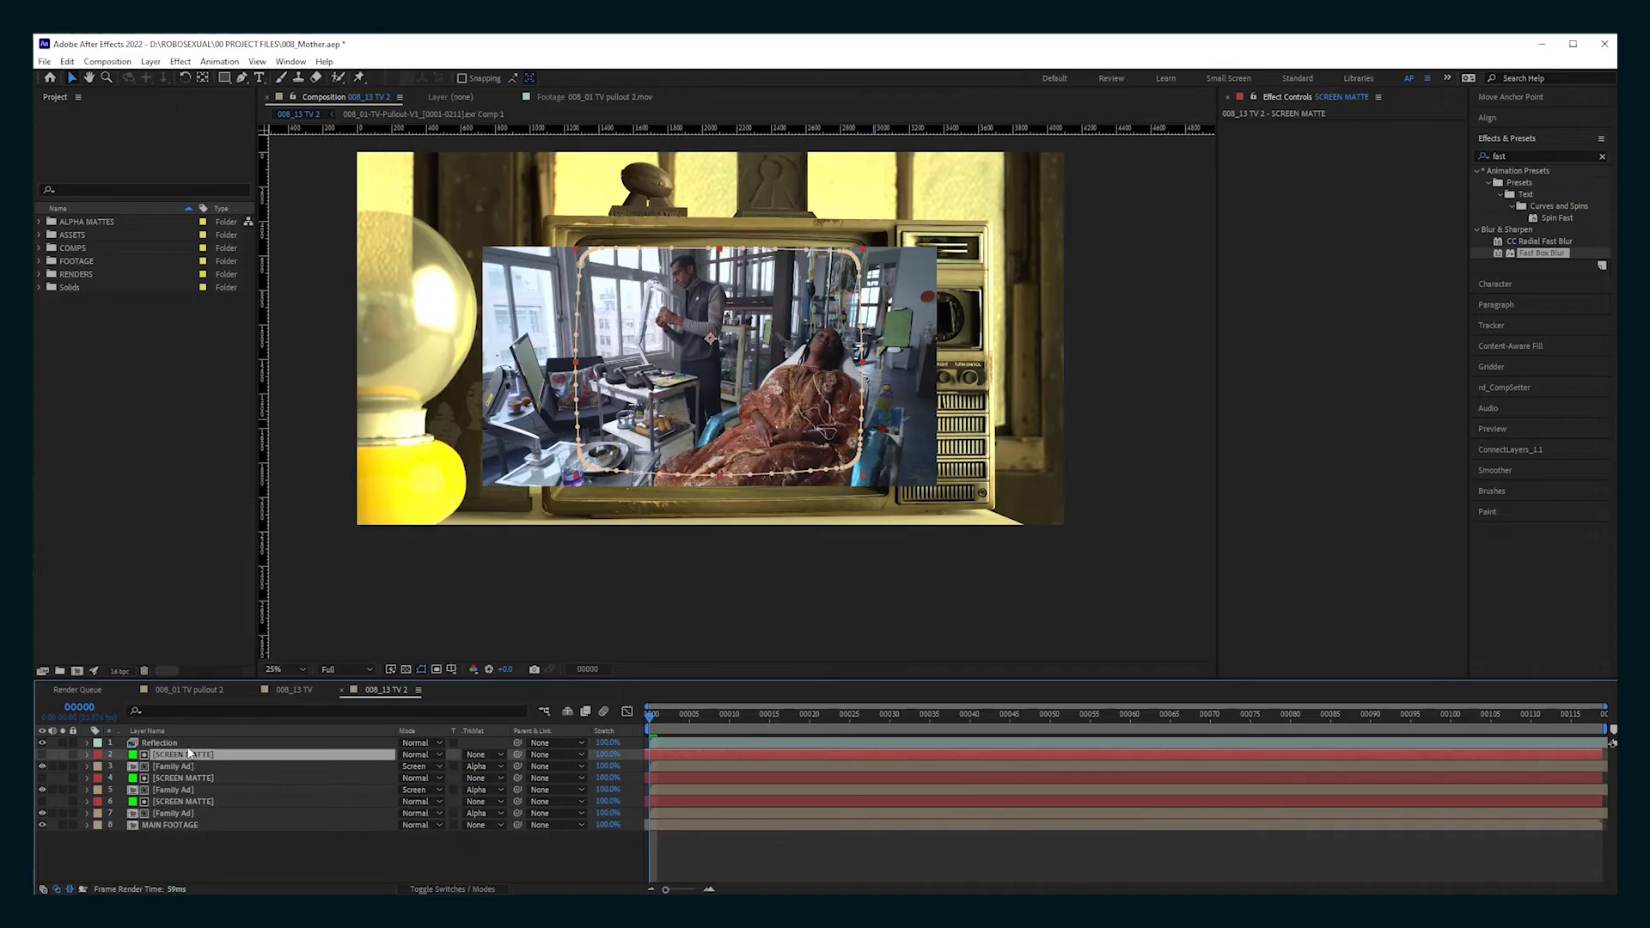
{"action": "left_click_drag", "start_coordinate": [191, 757], "coordinate": [177, 741]}
{"action": "left_click", "coordinate": [478, 755]}
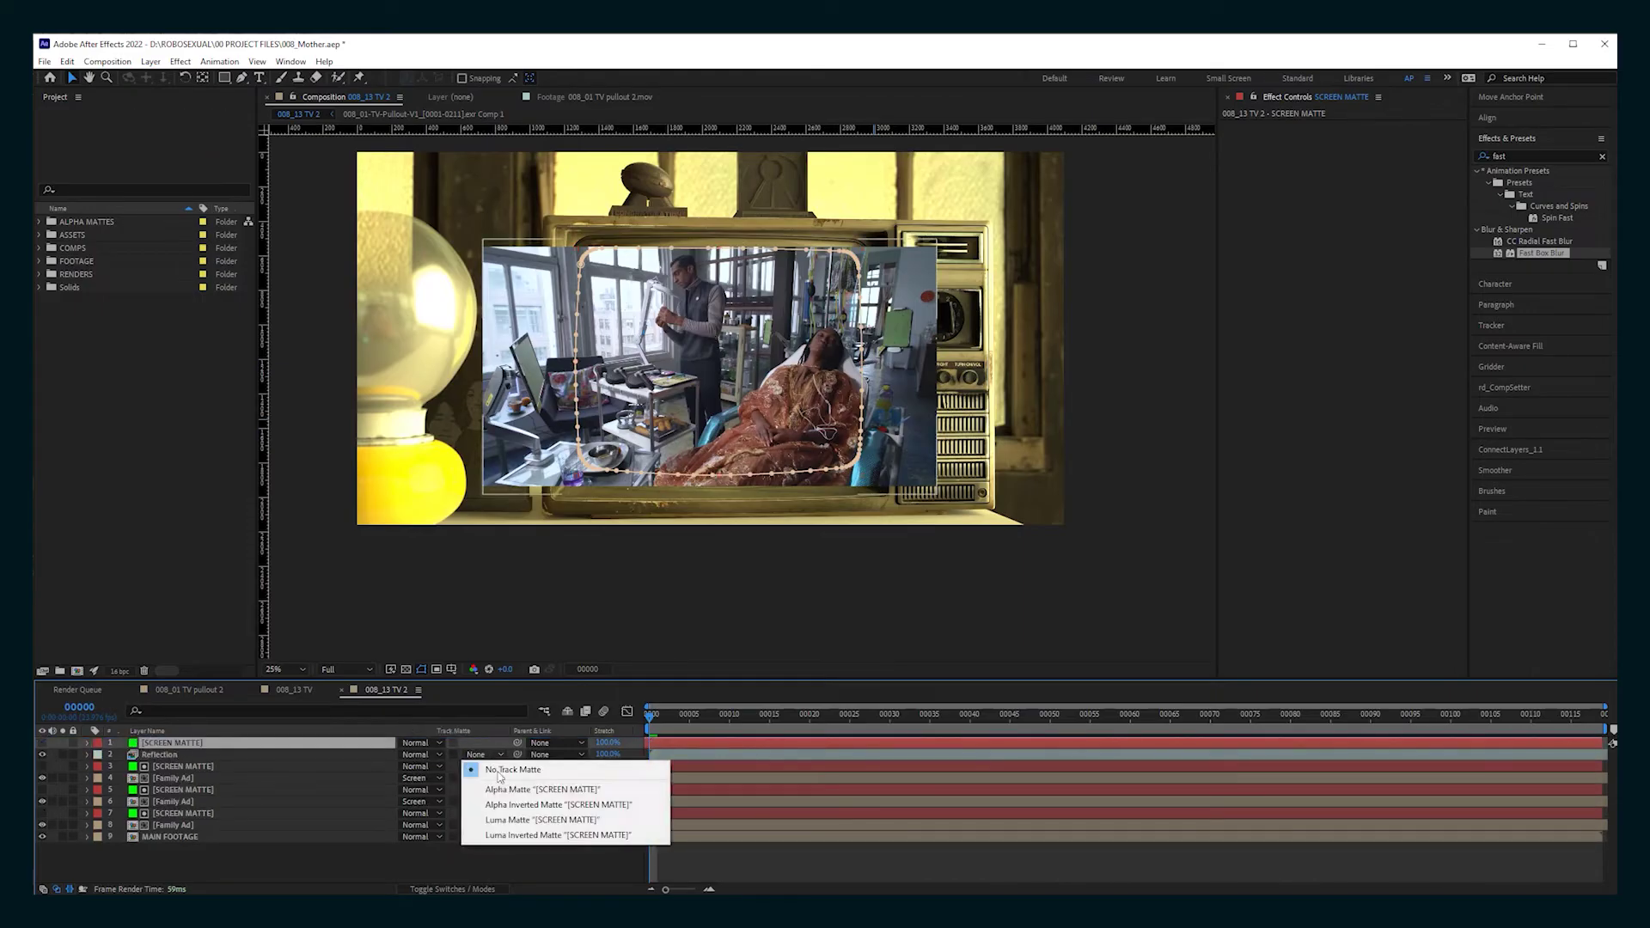
{"action": "left_click", "coordinate": [497, 781]}
Mirror Reflection horizontally using a Transform effect with Uniform Scale off and Scale Width at -100
{"action": "left_click", "coordinate": [189, 755]}
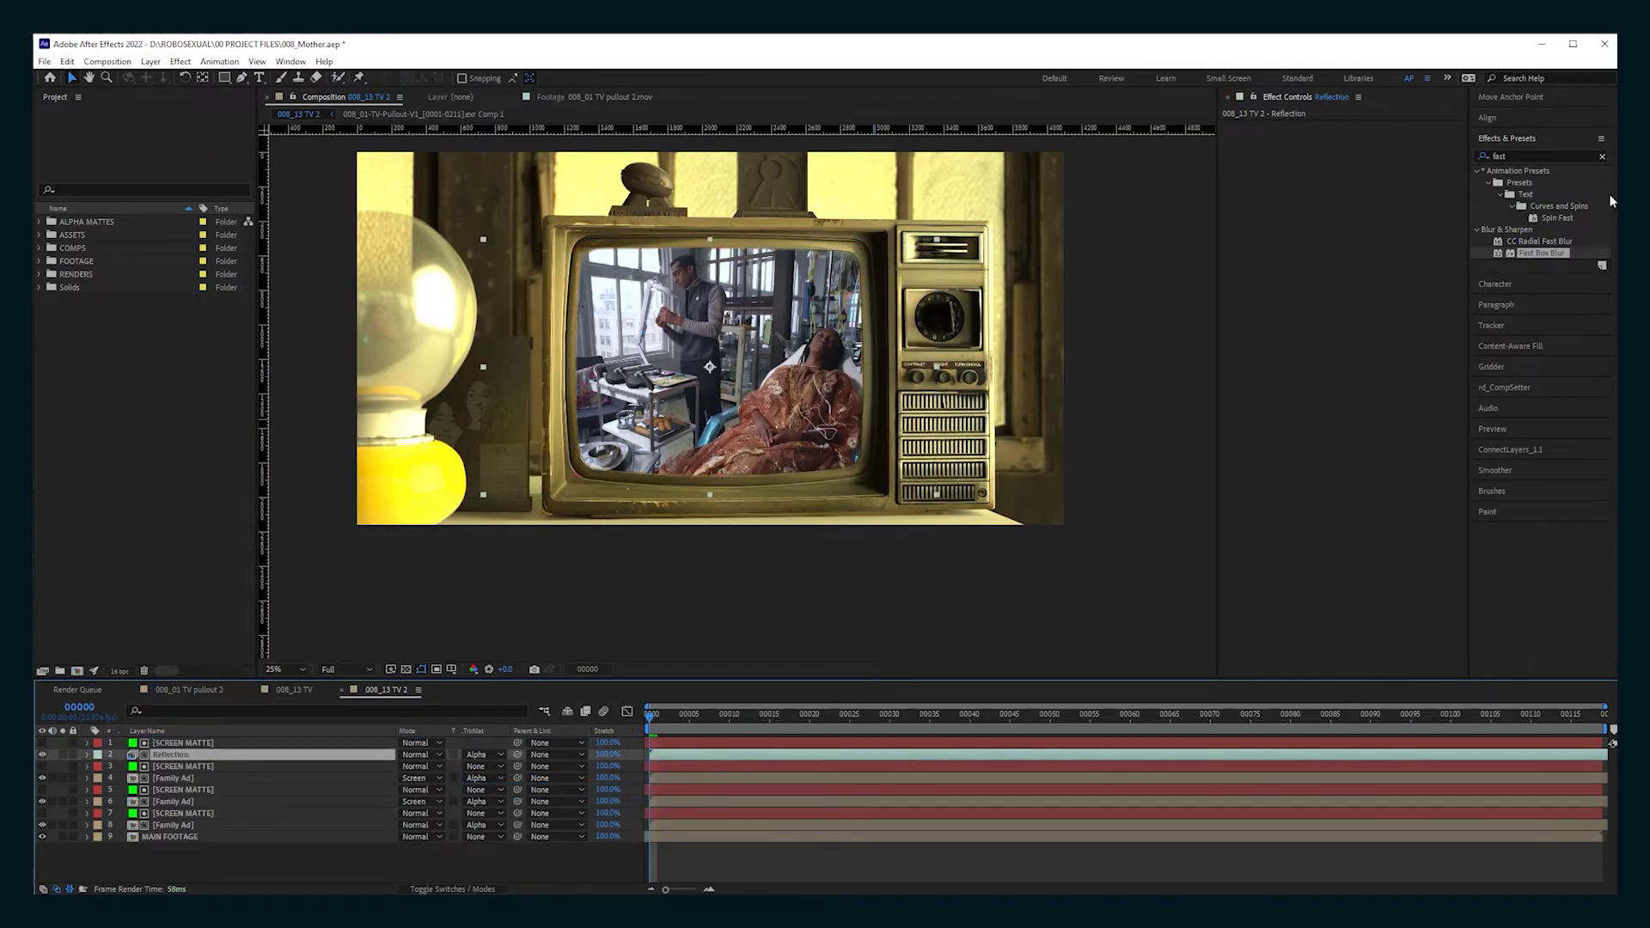
{"action": "left_click", "coordinate": [1529, 155]}
{"action": "type", "text": "transf"}
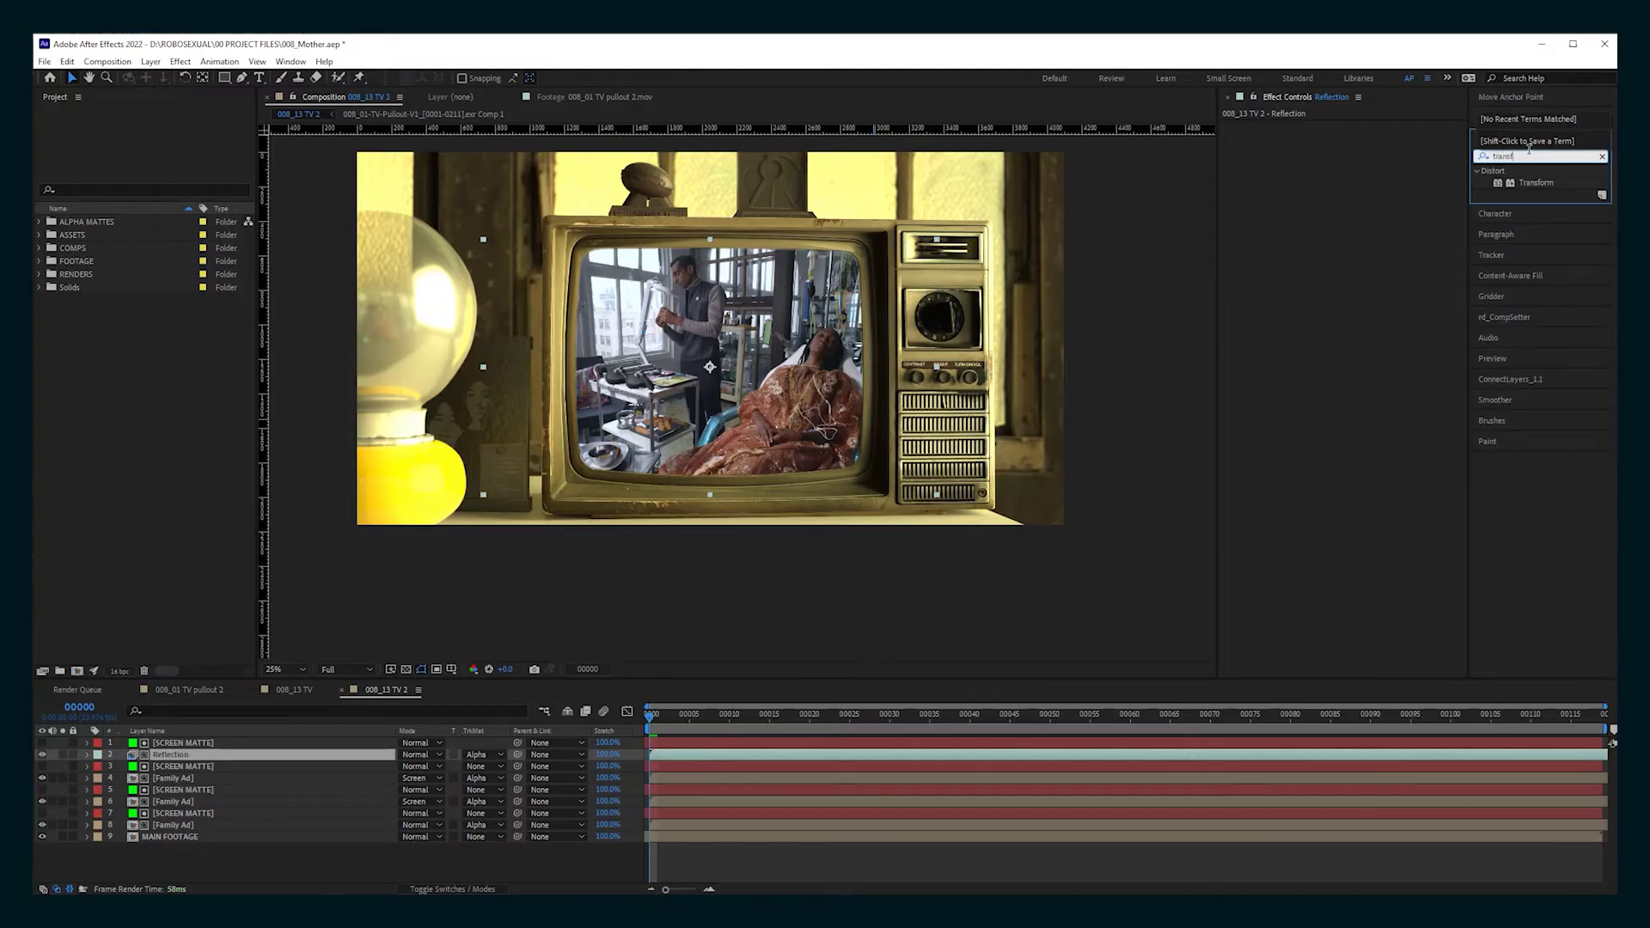
{"action": "left_click_drag", "start_coordinate": [1552, 191], "coordinate": [1371, 188]}
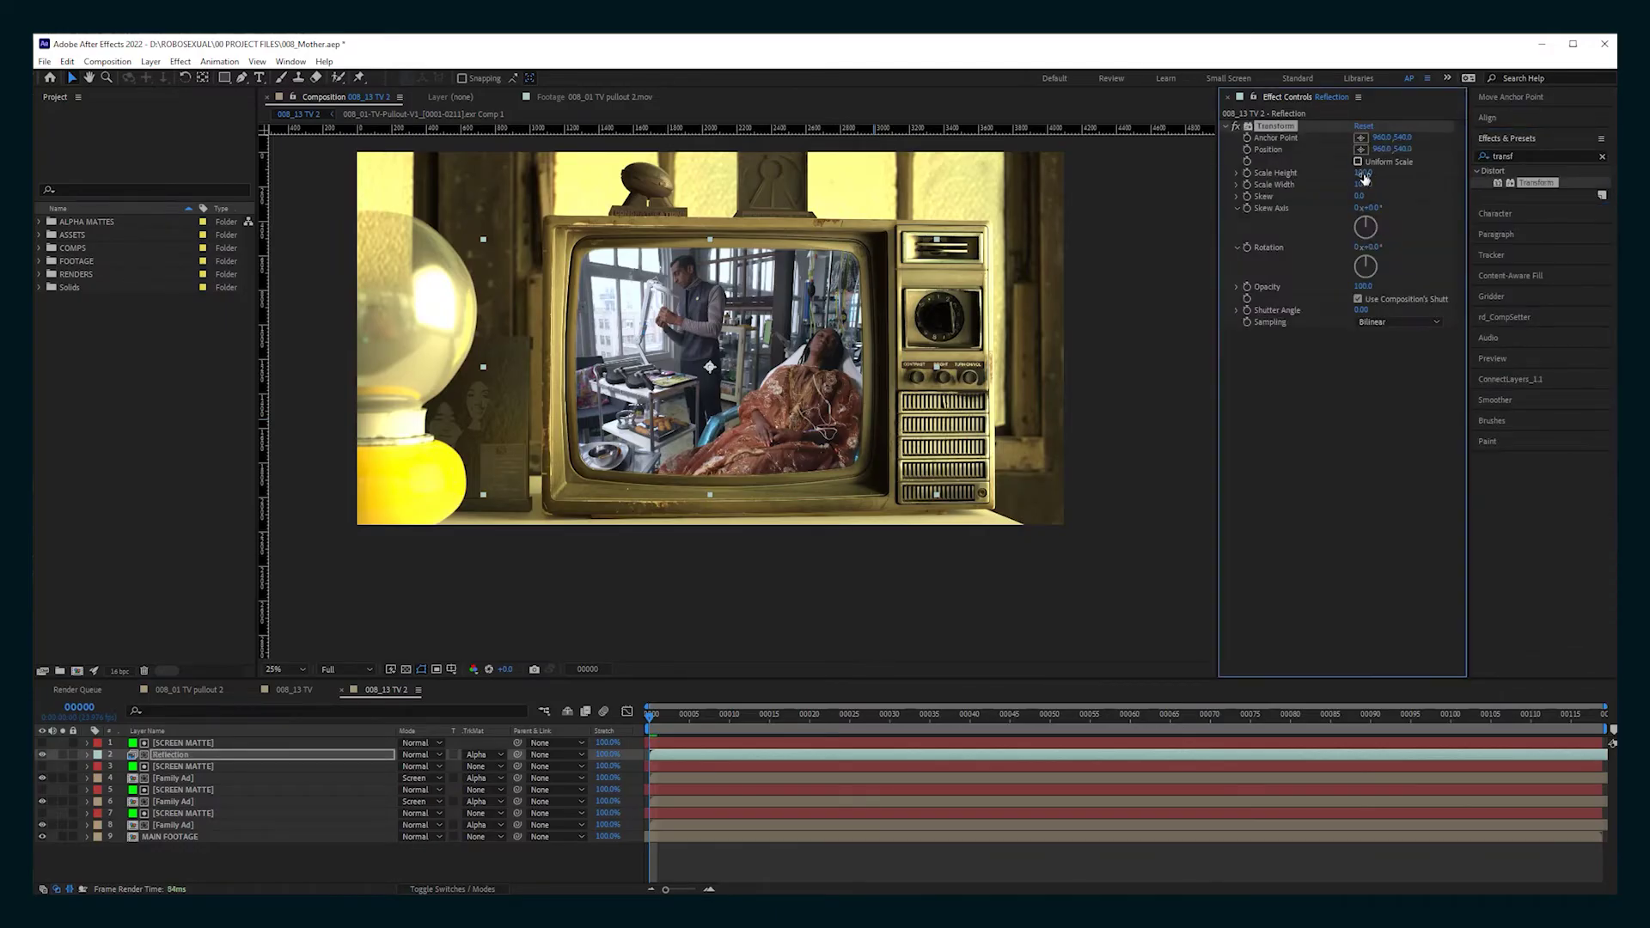
{"action": "type", "text": "-100"}
{"action": "key", "text": "Return"}
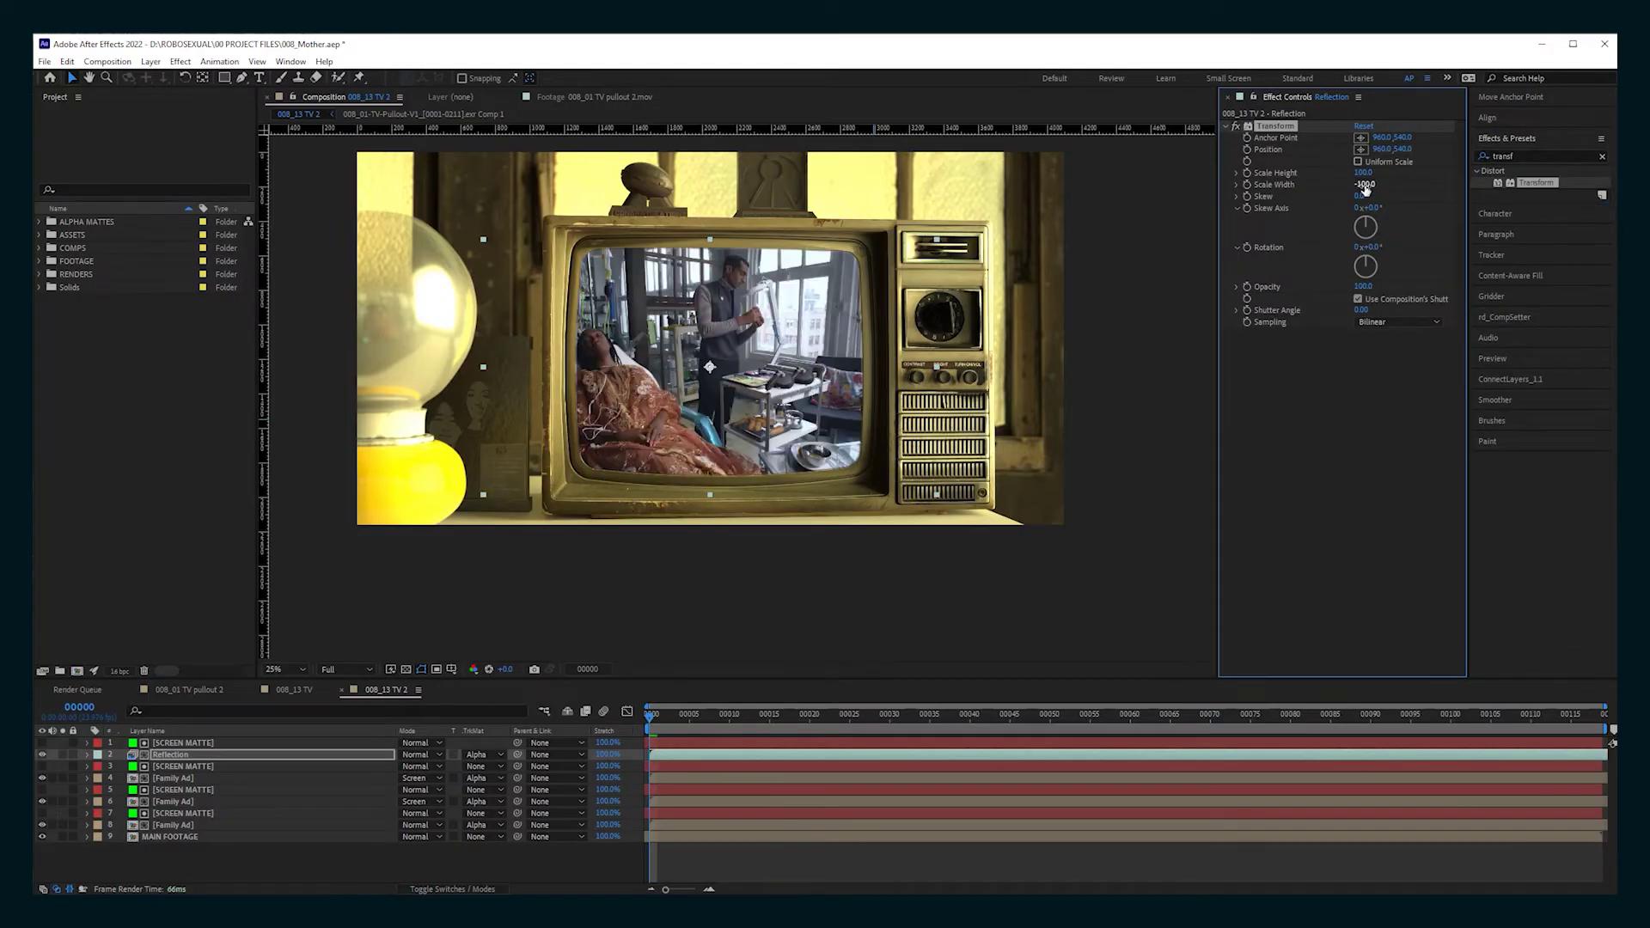
Refit Reflection over the glass in Soft Light mode, with Optics Compensation at a field of view of about 70.6 and Lumetri Color
{"action": "mouse_move", "coordinate": [483, 370]}
{"action": "left_mouse_down"}
{"action": "mouse_move", "coordinate": [518, 366]}
{"action": "mouse_move", "coordinate": [488, 376]}
{"action": "left_mouse_up"}
{"action": "left_click_drag", "start_coordinate": [710, 385], "coordinate": [725, 373]}
{"action": "left_click", "coordinate": [1530, 154]}
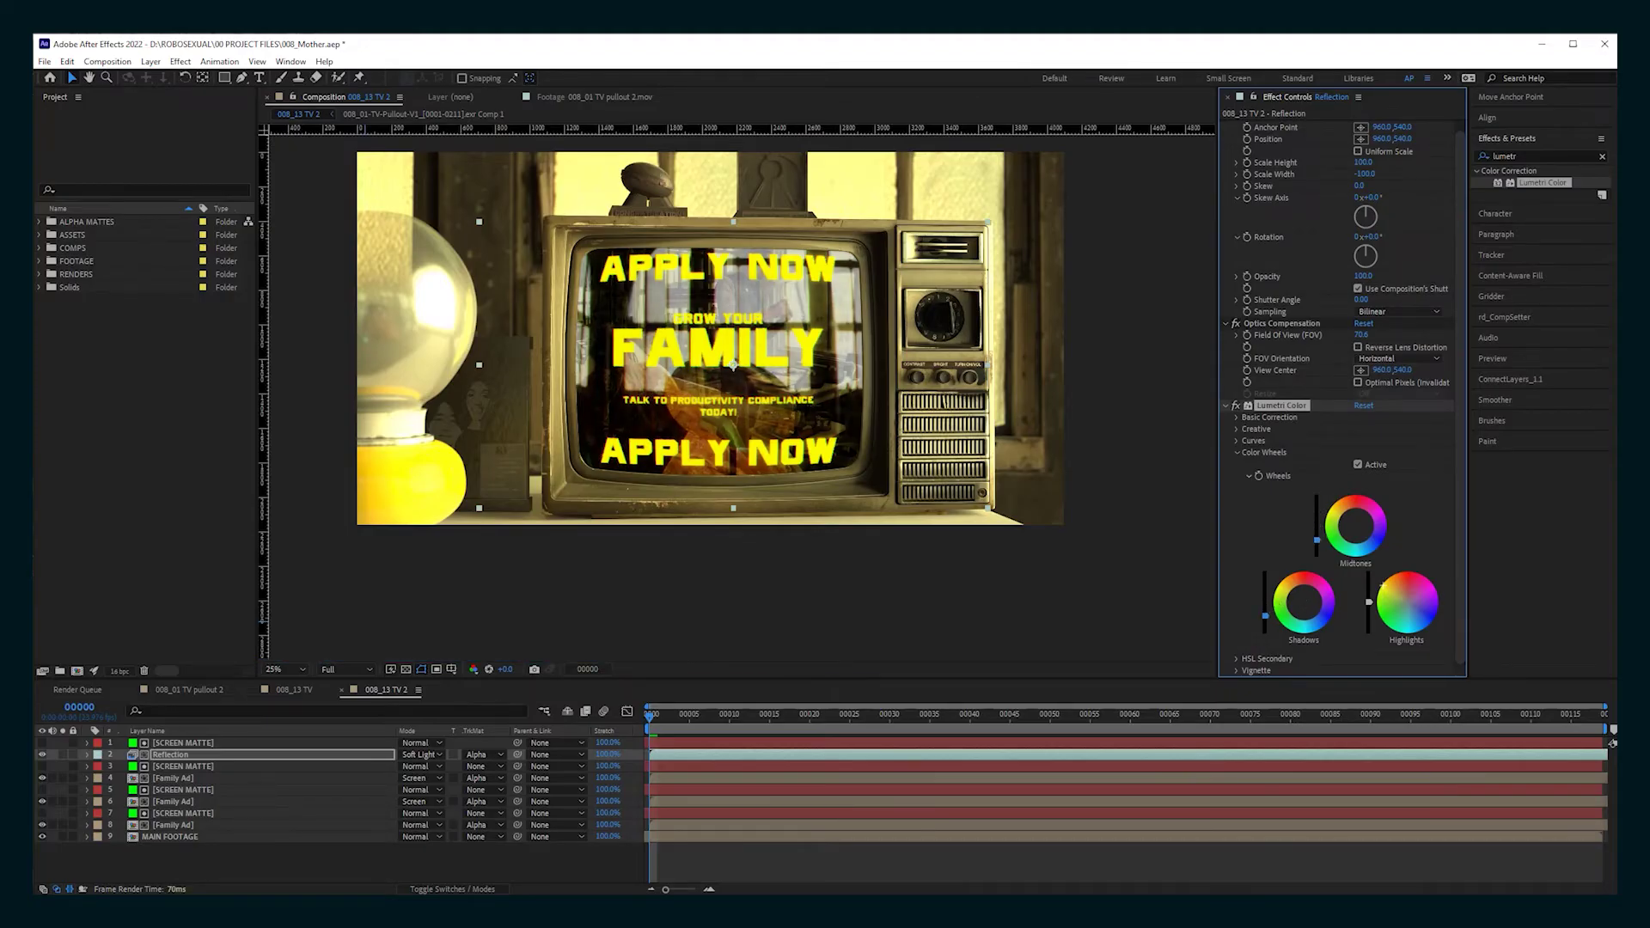
{"action": "left_click", "coordinate": [1226, 406]}
Add Levels to Reflection and raise Input Black to about 6682 to darken its shadows
{"action": "left_click", "coordinate": [1526, 155]}
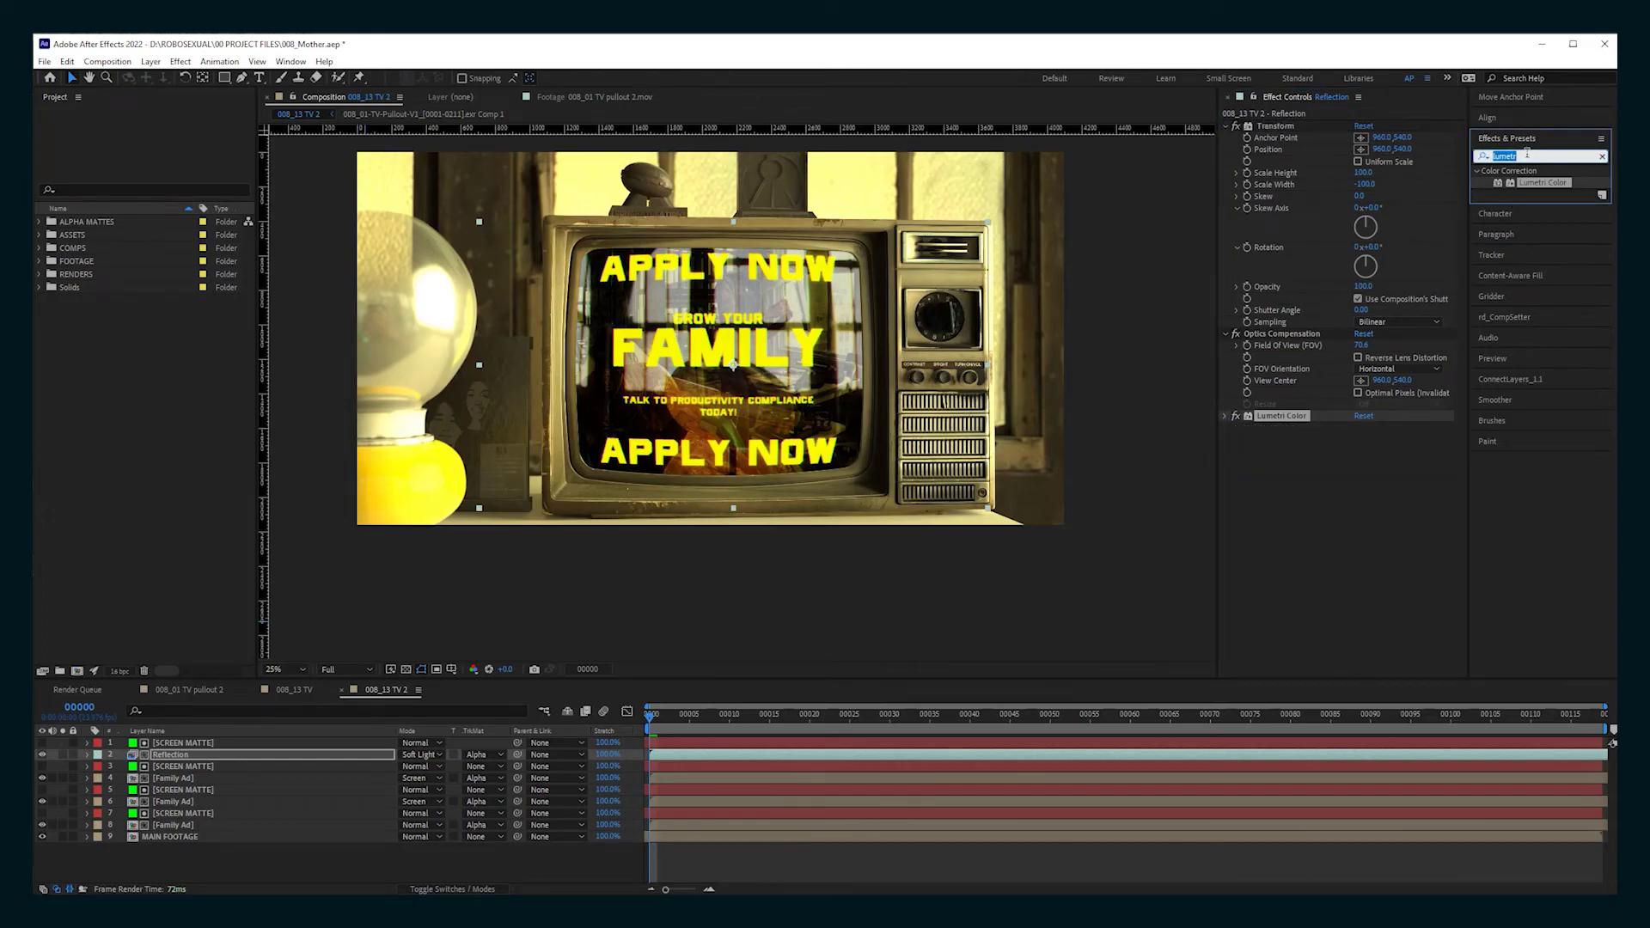
{"action": "type", "text": "lev"}
{"action": "left_click_drag", "start_coordinate": [1530, 265], "coordinate": [1282, 502]}
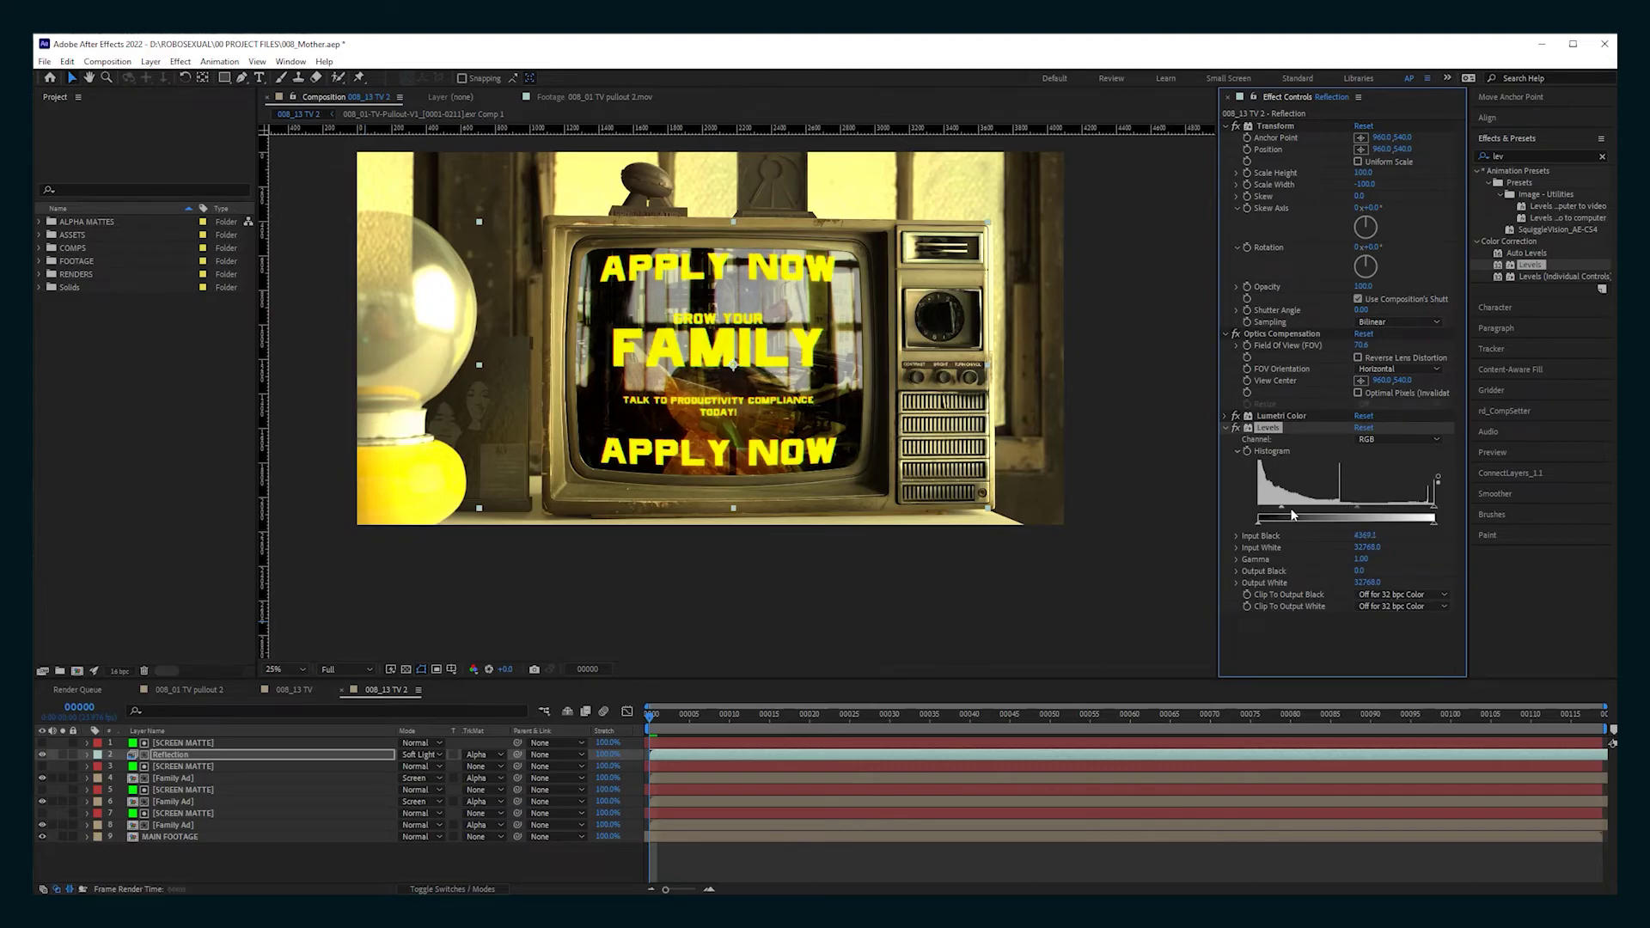
{"action": "left_click_drag", "start_coordinate": [1293, 514], "coordinate": [1293, 514]}
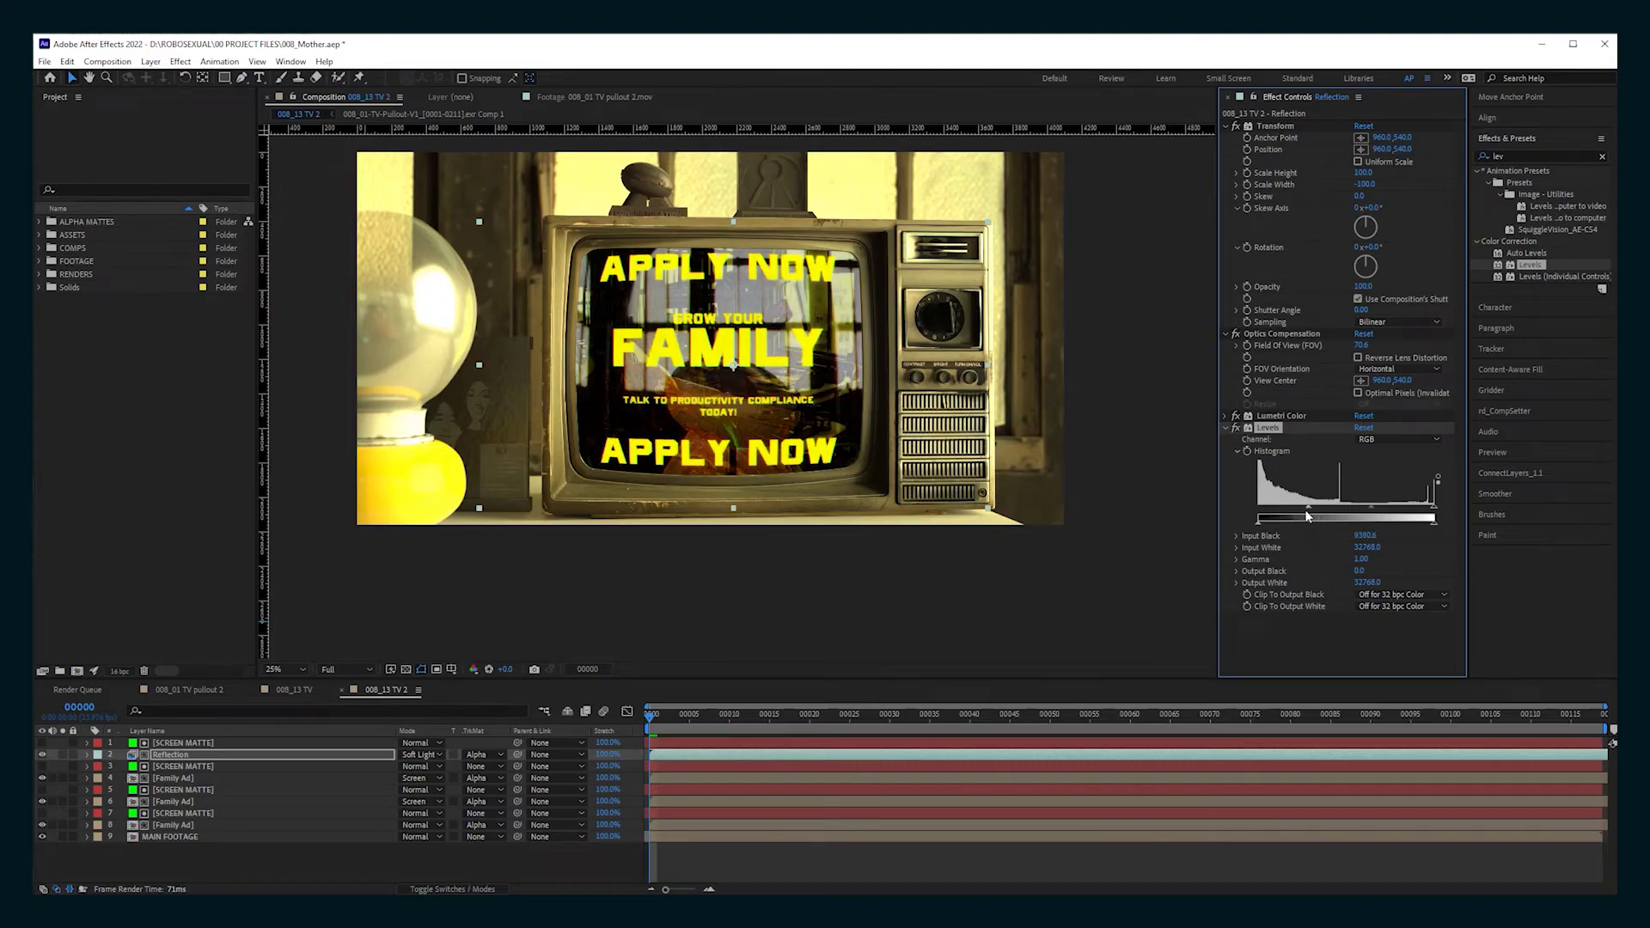
{"action": "left_click_drag", "start_coordinate": [1297, 508], "coordinate": [1293, 509]}
Add Camera Lens Blur to Reflection with a blur radius of 7
{"action": "left_click", "coordinate": [1526, 155]}
{"action": "type", "text": "camera"}
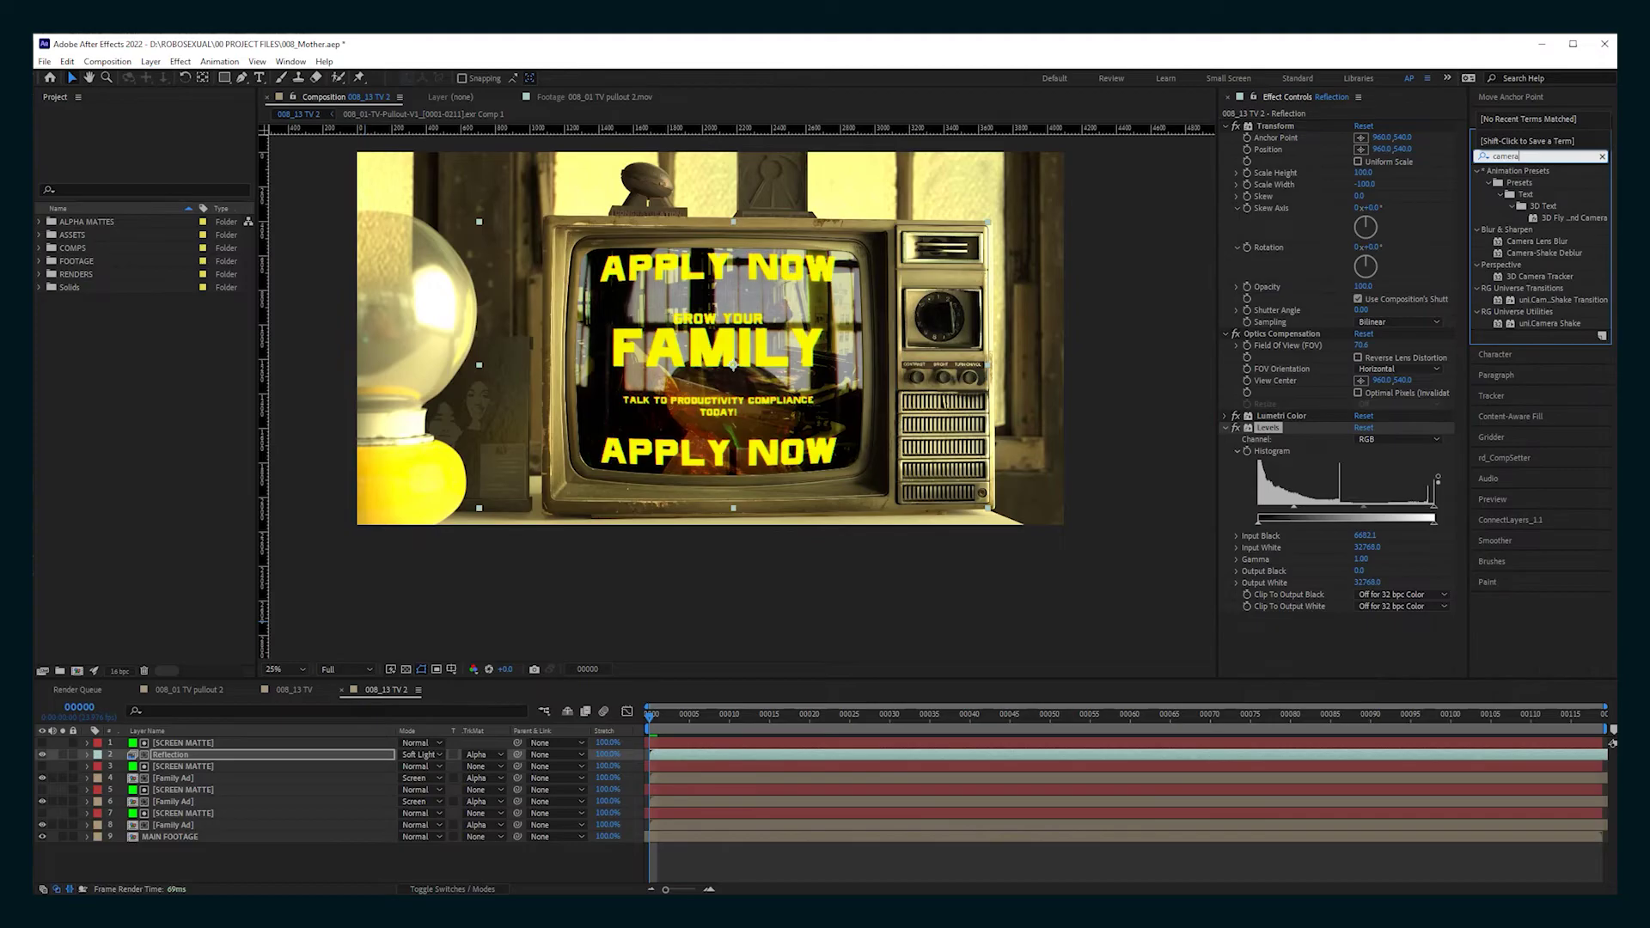
{"action": "left_click_drag", "start_coordinate": [1551, 248], "coordinate": [1358, 516]}
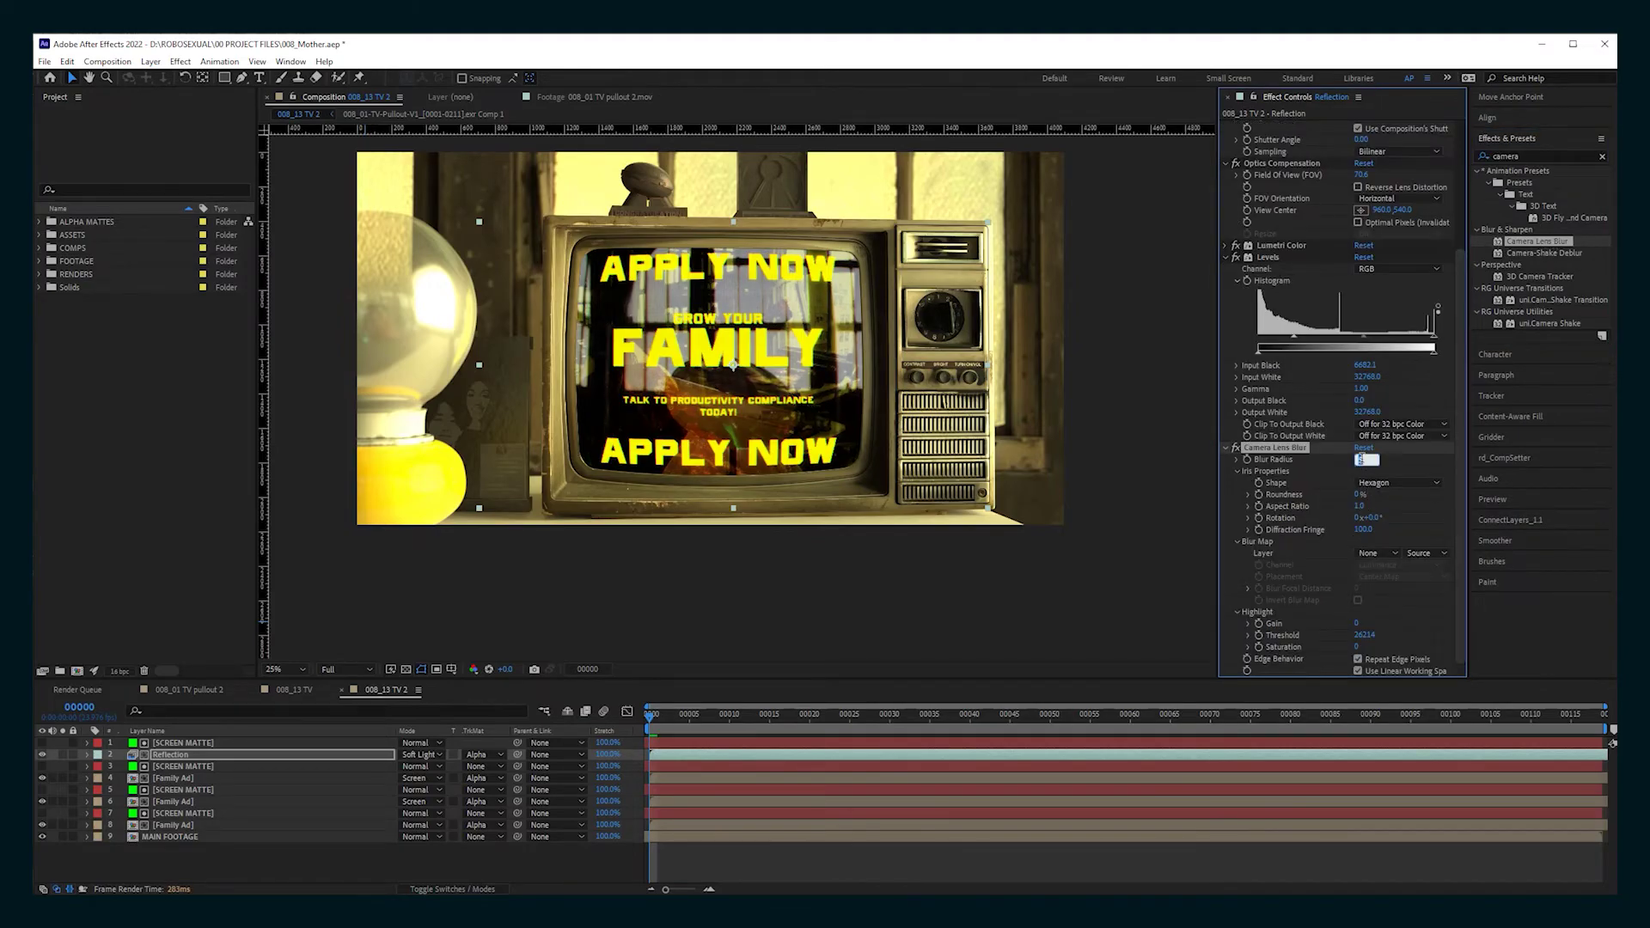
{"action": "key", "text": "Return"}
{"action": "scroll", "coordinate": [806, 343], "scroll_direction": "up", "scroll_amount": 2}
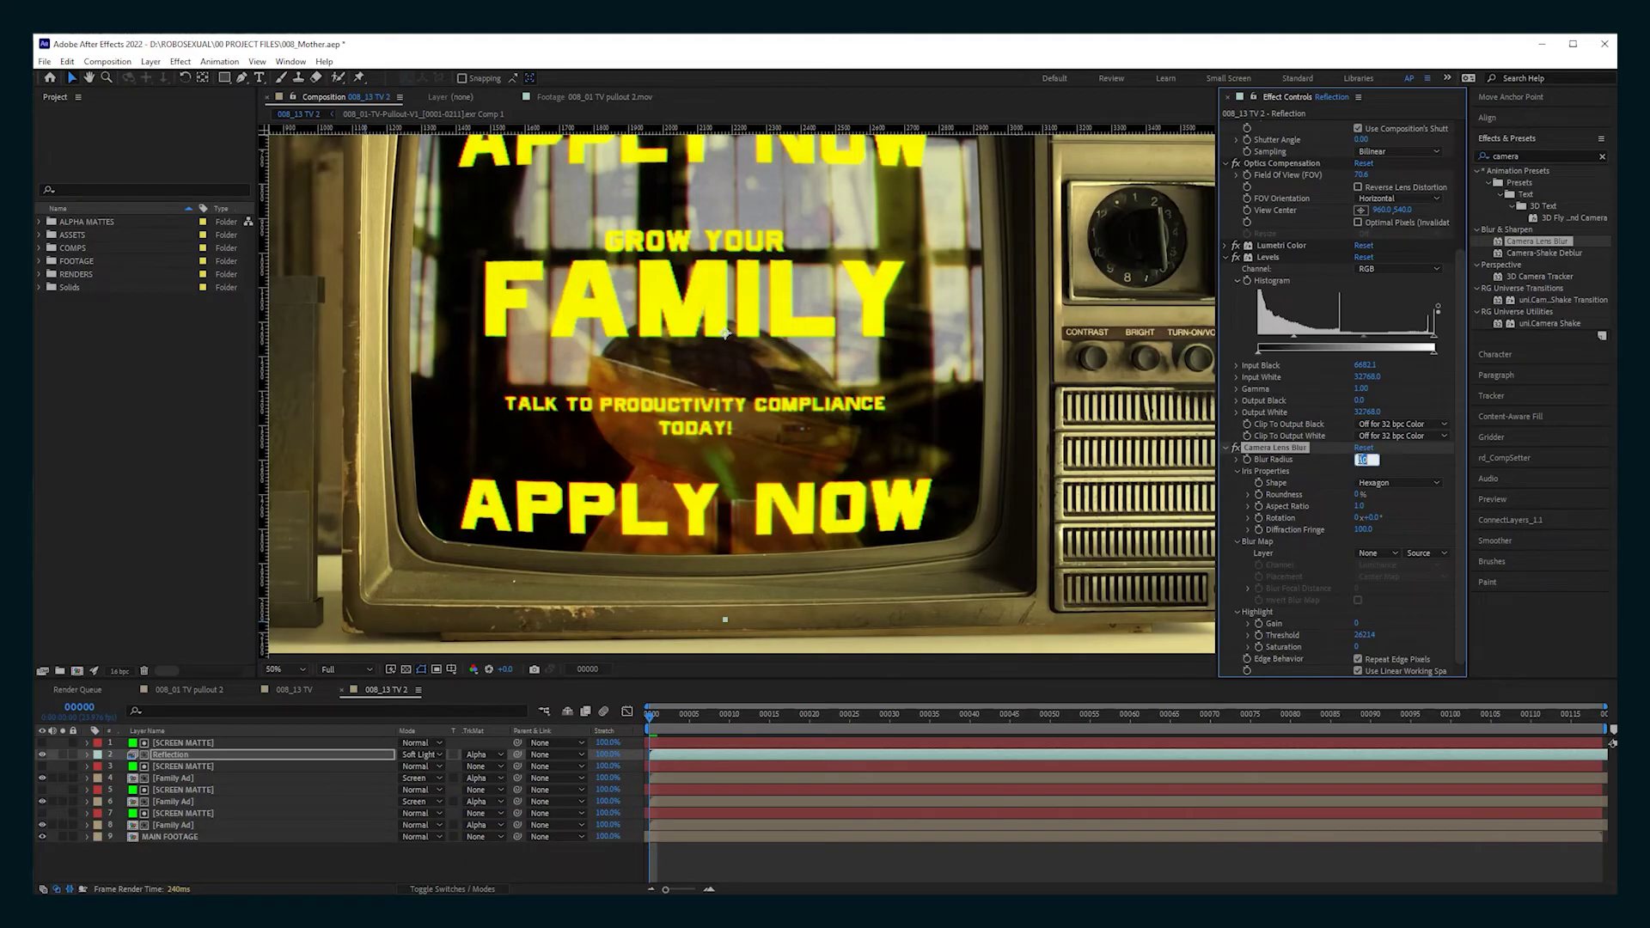
{"action": "key", "text": "Return"}
Set the Reflection layer's opacity to 50%
{"action": "left_click", "coordinate": [206, 756]}
{"action": "key", "text": "t"}
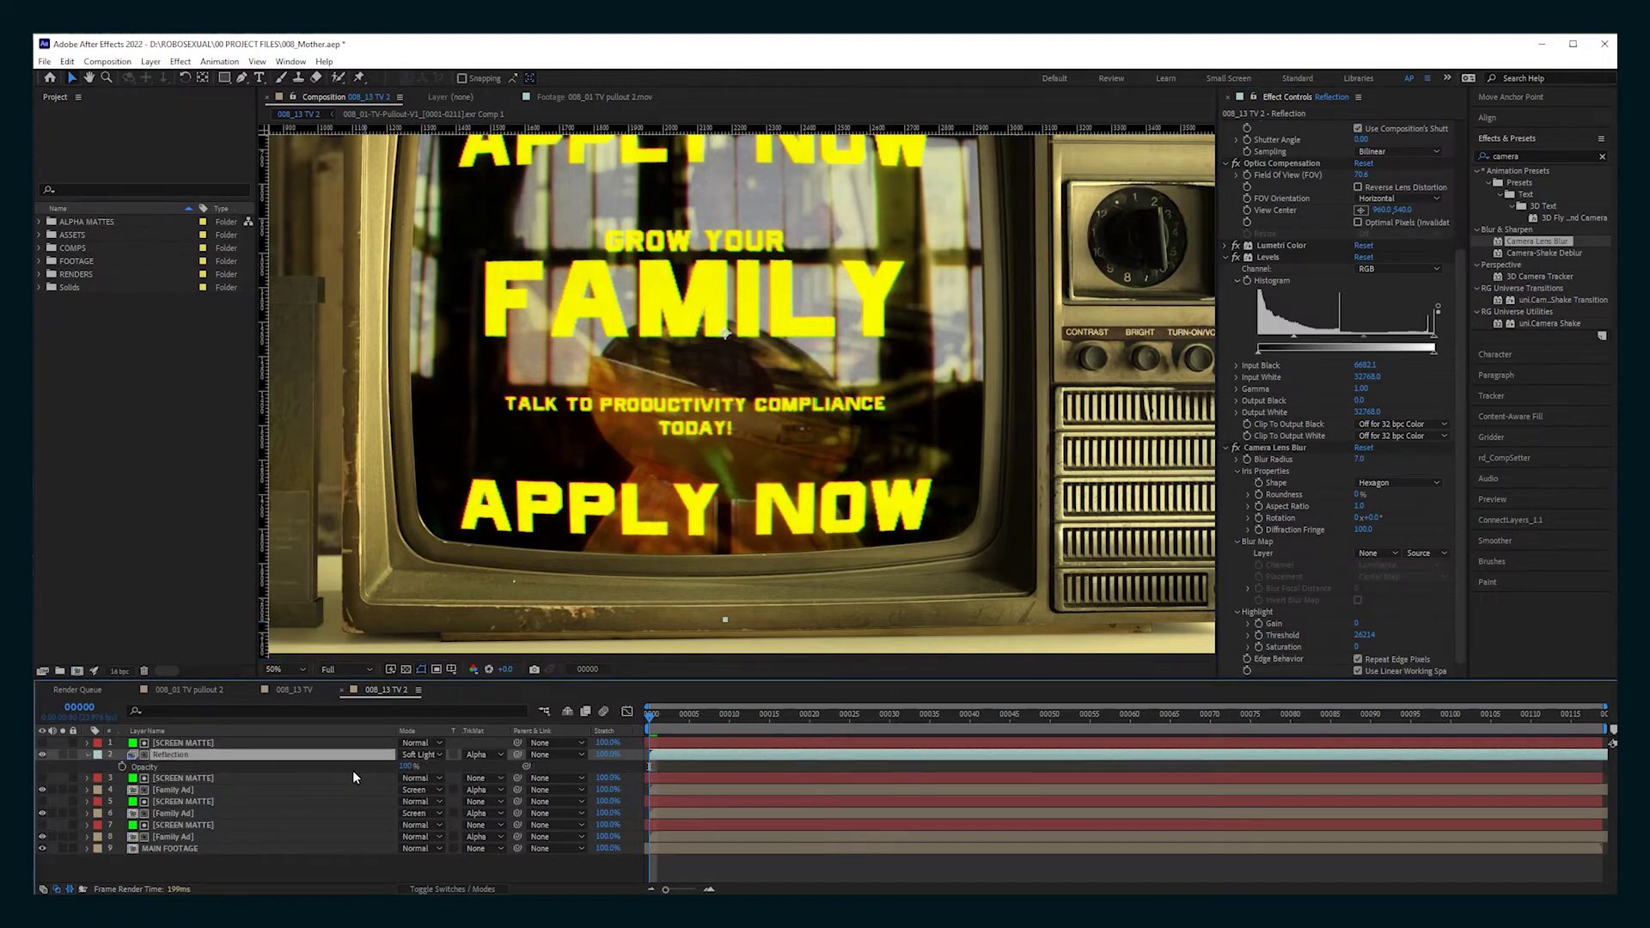
{"action": "type", "text": "50"}
{"action": "key", "text": "Return"}
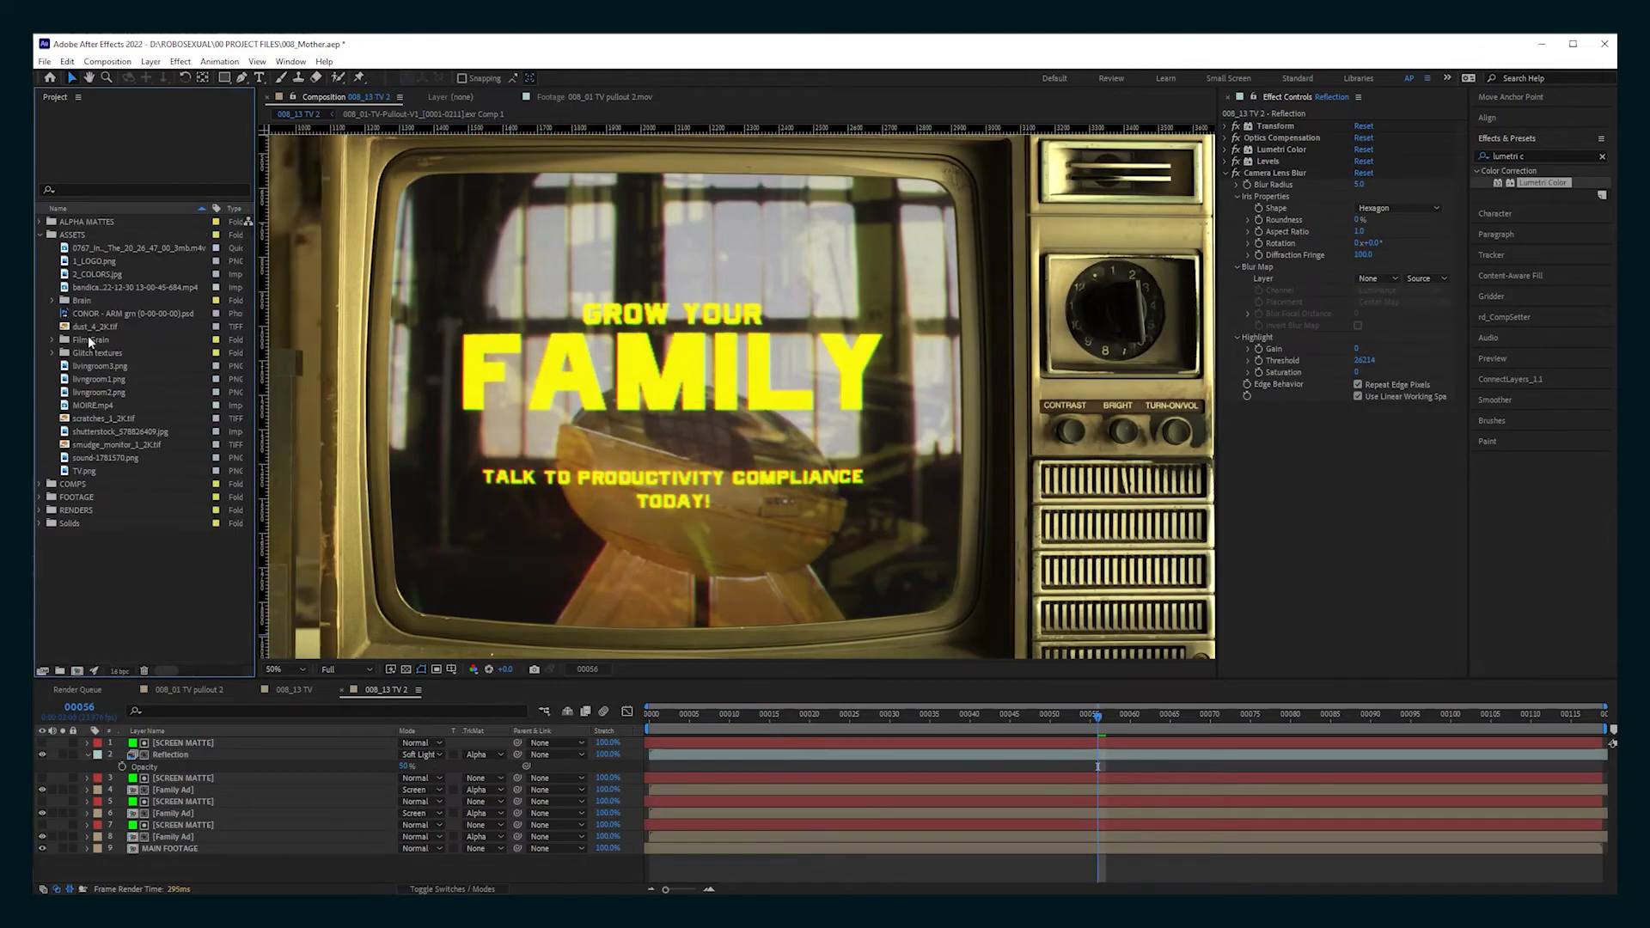
Add smudge_monitor_1_2K.tif from the ASSETS folder as the top layer and position it over the TV screen
{"action": "left_click", "coordinate": [94, 329]}
{"action": "left_click", "coordinate": [108, 418]}
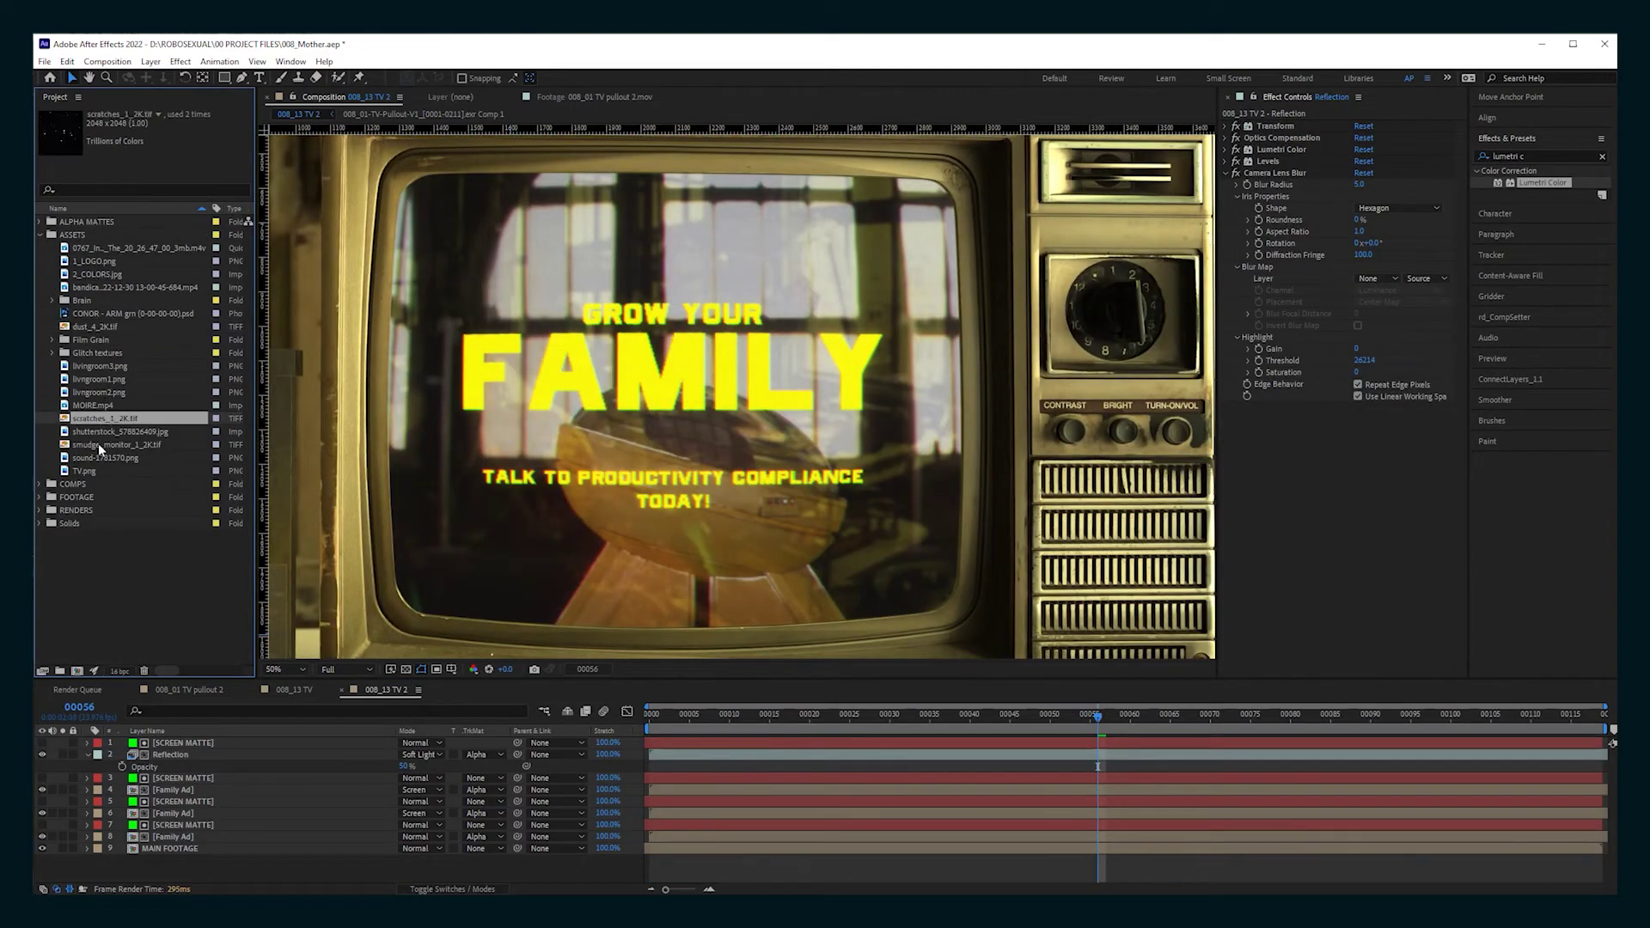
{"action": "mouse_move", "coordinate": [98, 447]}
{"action": "left_mouse_down"}
{"action": "mouse_move", "coordinate": [126, 447]}
{"action": "mouse_move", "coordinate": [378, 258]}
{"action": "mouse_move", "coordinate": [482, 412]}
{"action": "mouse_move", "coordinate": [505, 364]}
{"action": "left_mouse_up"}
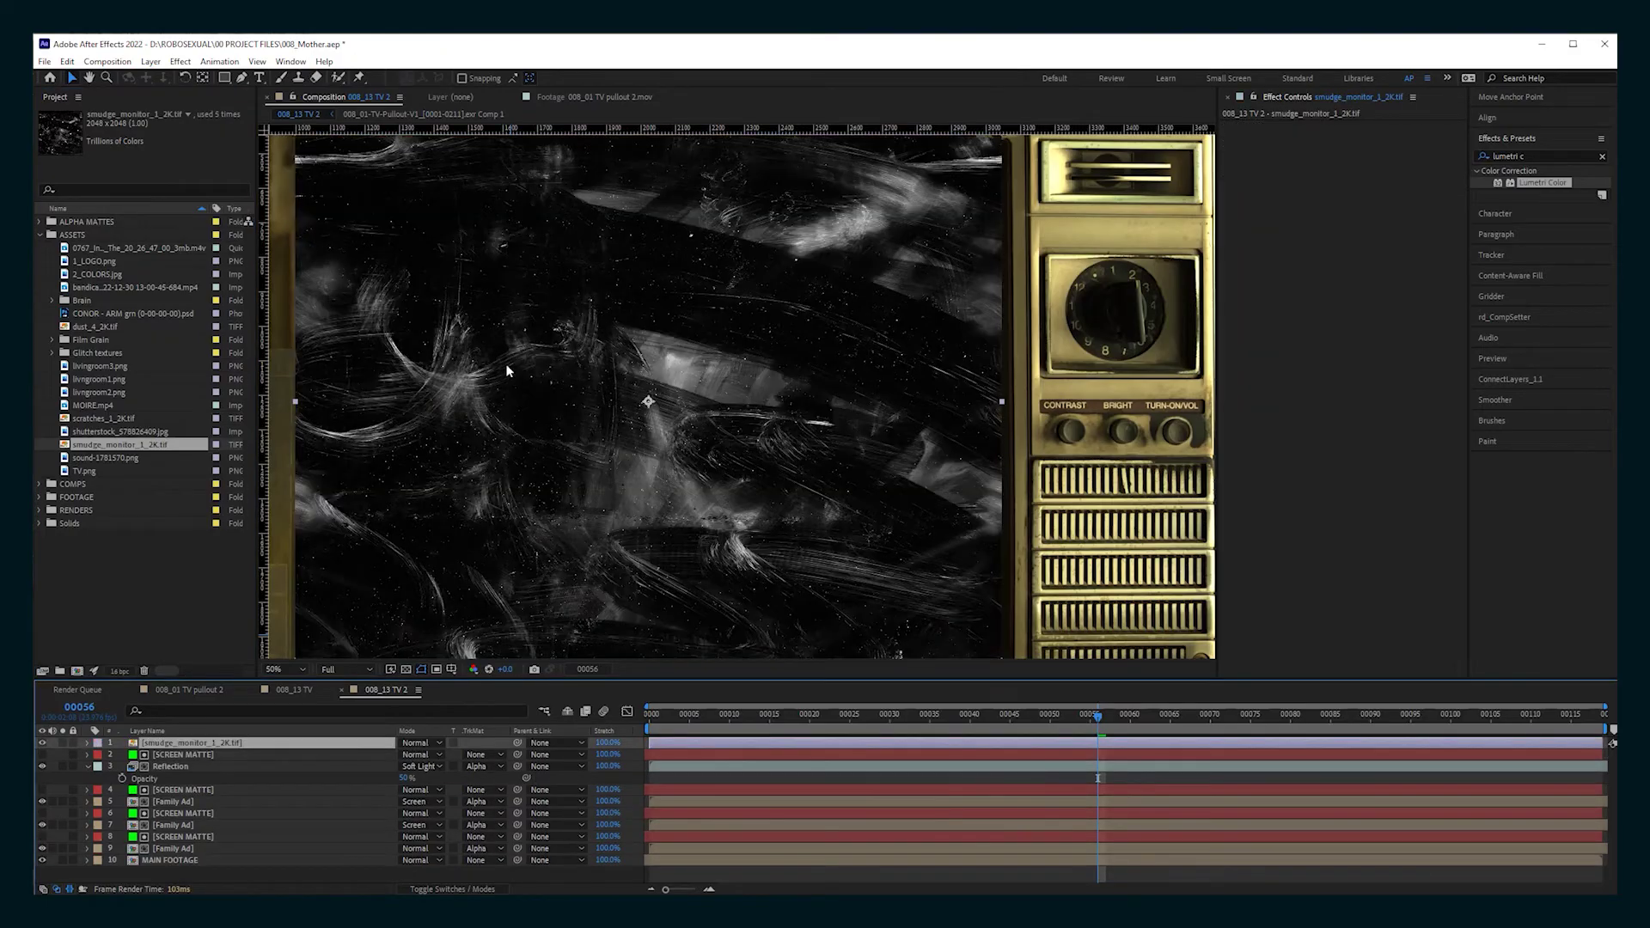
{"action": "left_click", "coordinate": [39, 235]}
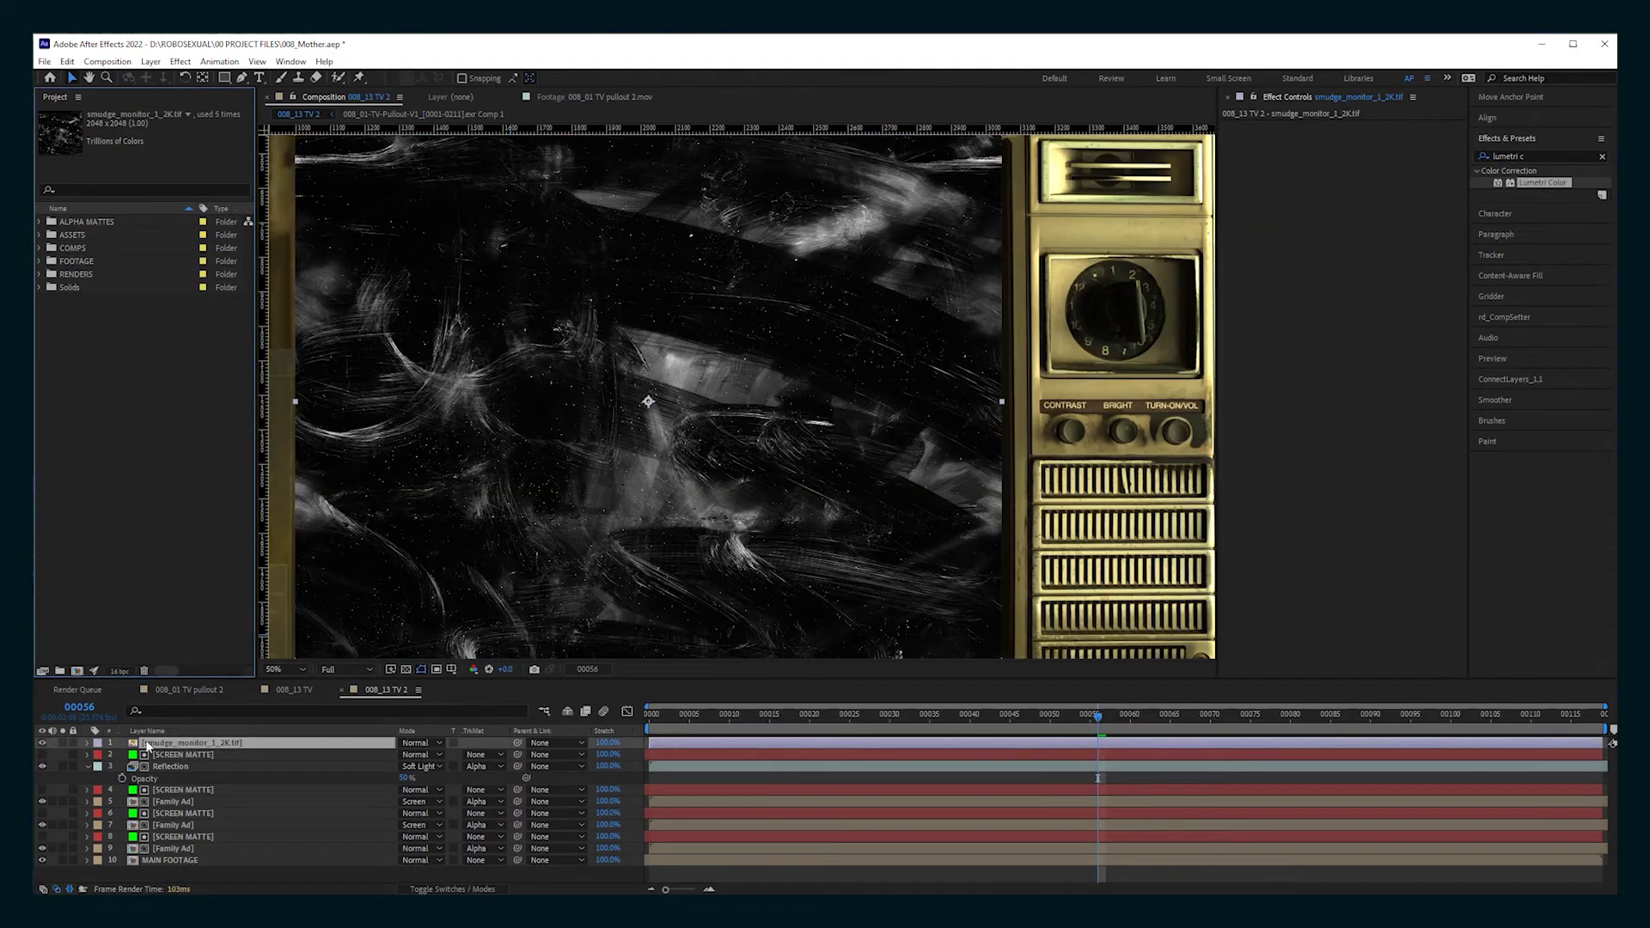
{"action": "key", "text": "comma"}
{"action": "mouse_move", "coordinate": [778, 460]}
{"action": "left_mouse_down"}
{"action": "mouse_move", "coordinate": [779, 499]}
{"action": "mouse_move", "coordinate": [750, 495]}
{"action": "mouse_move", "coordinate": [806, 506]}
{"action": "left_mouse_up"}
Duplicate the SCREEN MATTE layer above the smudge texture and use it as the texture's alpha matte
{"action": "left_click", "coordinate": [172, 756]}
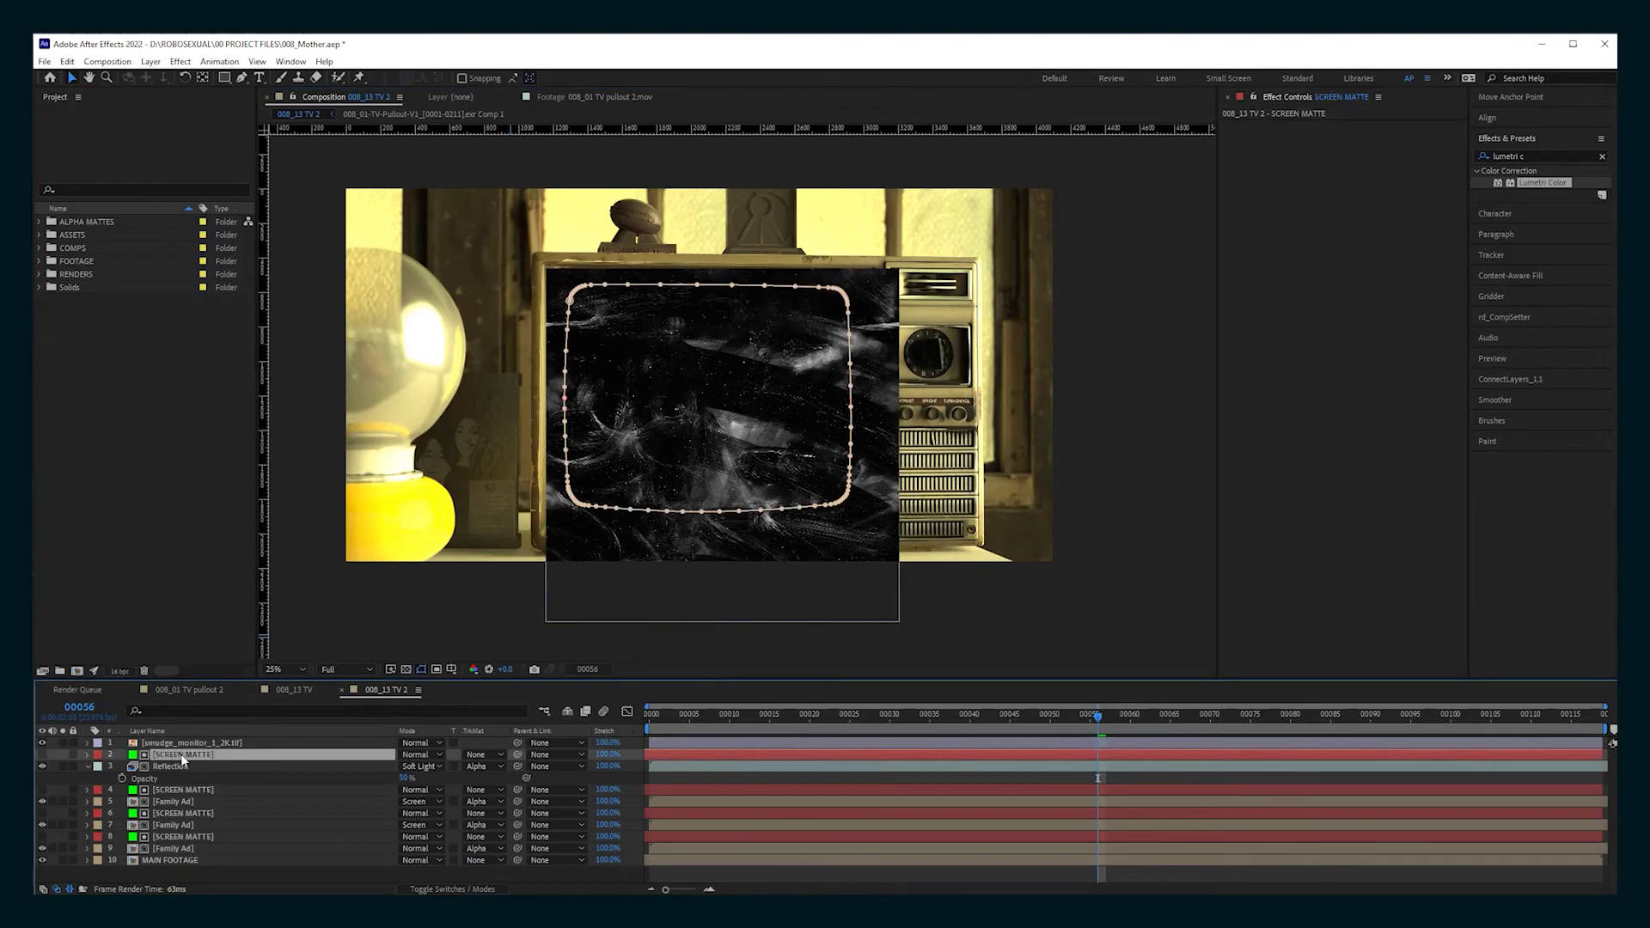
{"action": "key", "text": "ctrl+d"}
{"action": "left_click_drag", "start_coordinate": [178, 756], "coordinate": [180, 737]}
{"action": "left_click", "coordinate": [475, 754]}
{"action": "left_click", "coordinate": [490, 788]}
{"action": "key", "text": "period"}
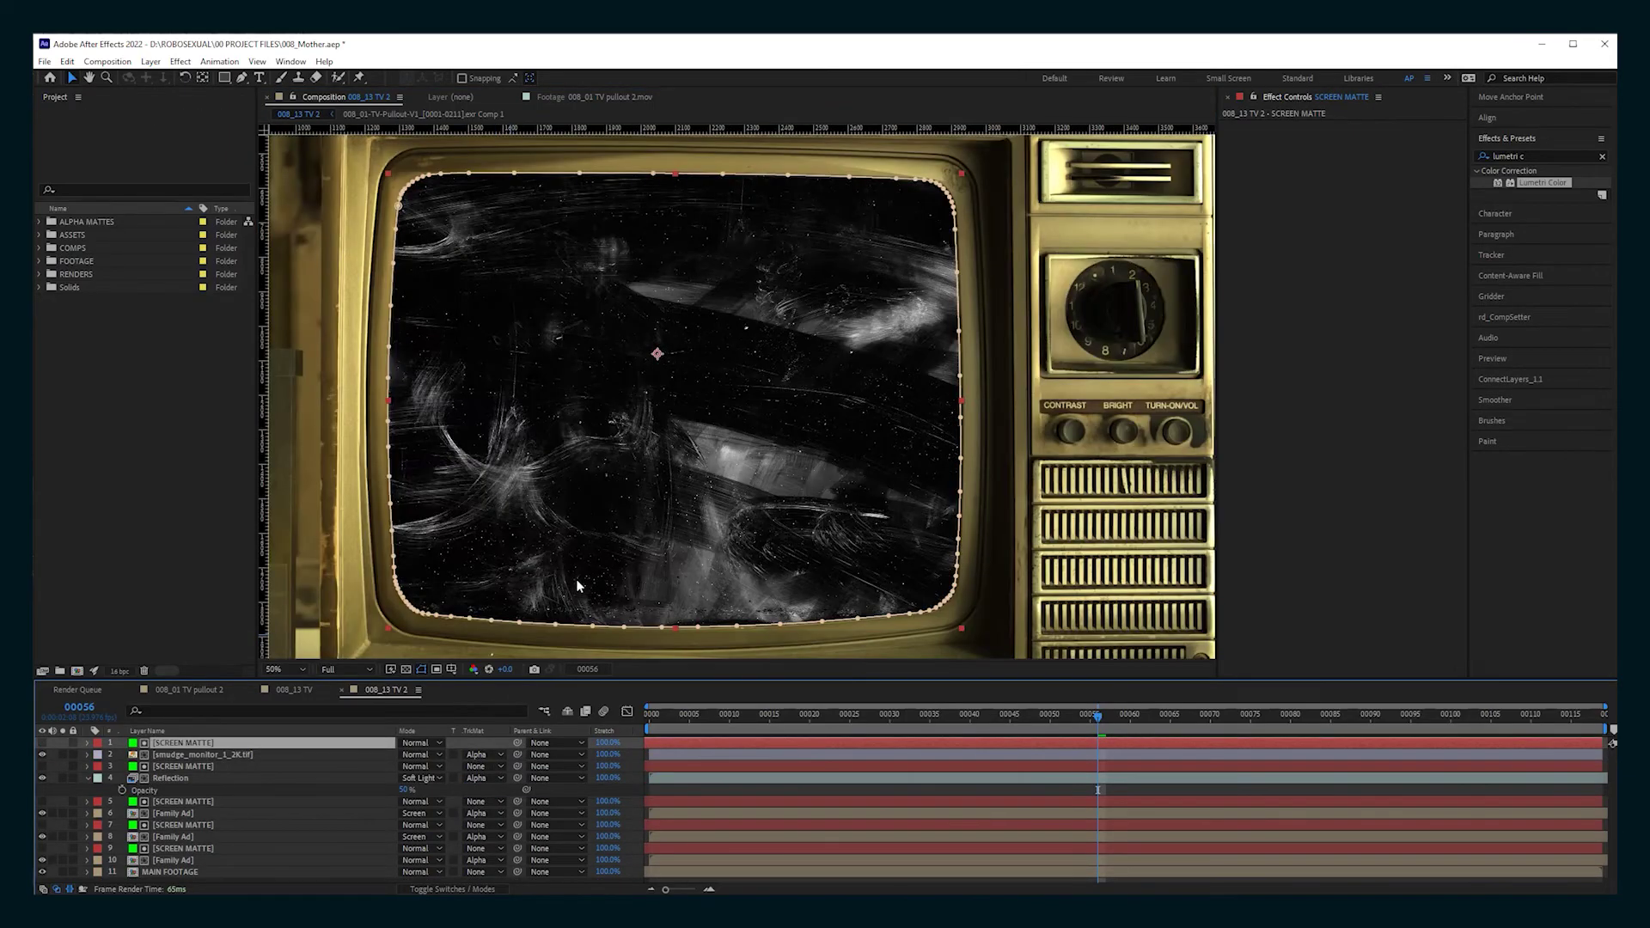
Scale the smudge texture down slightly to fit the TV glass, centre it there and set its blending mode to Screen
{"action": "left_click", "coordinate": [763, 492]}
{"action": "key", "text": "comma"}
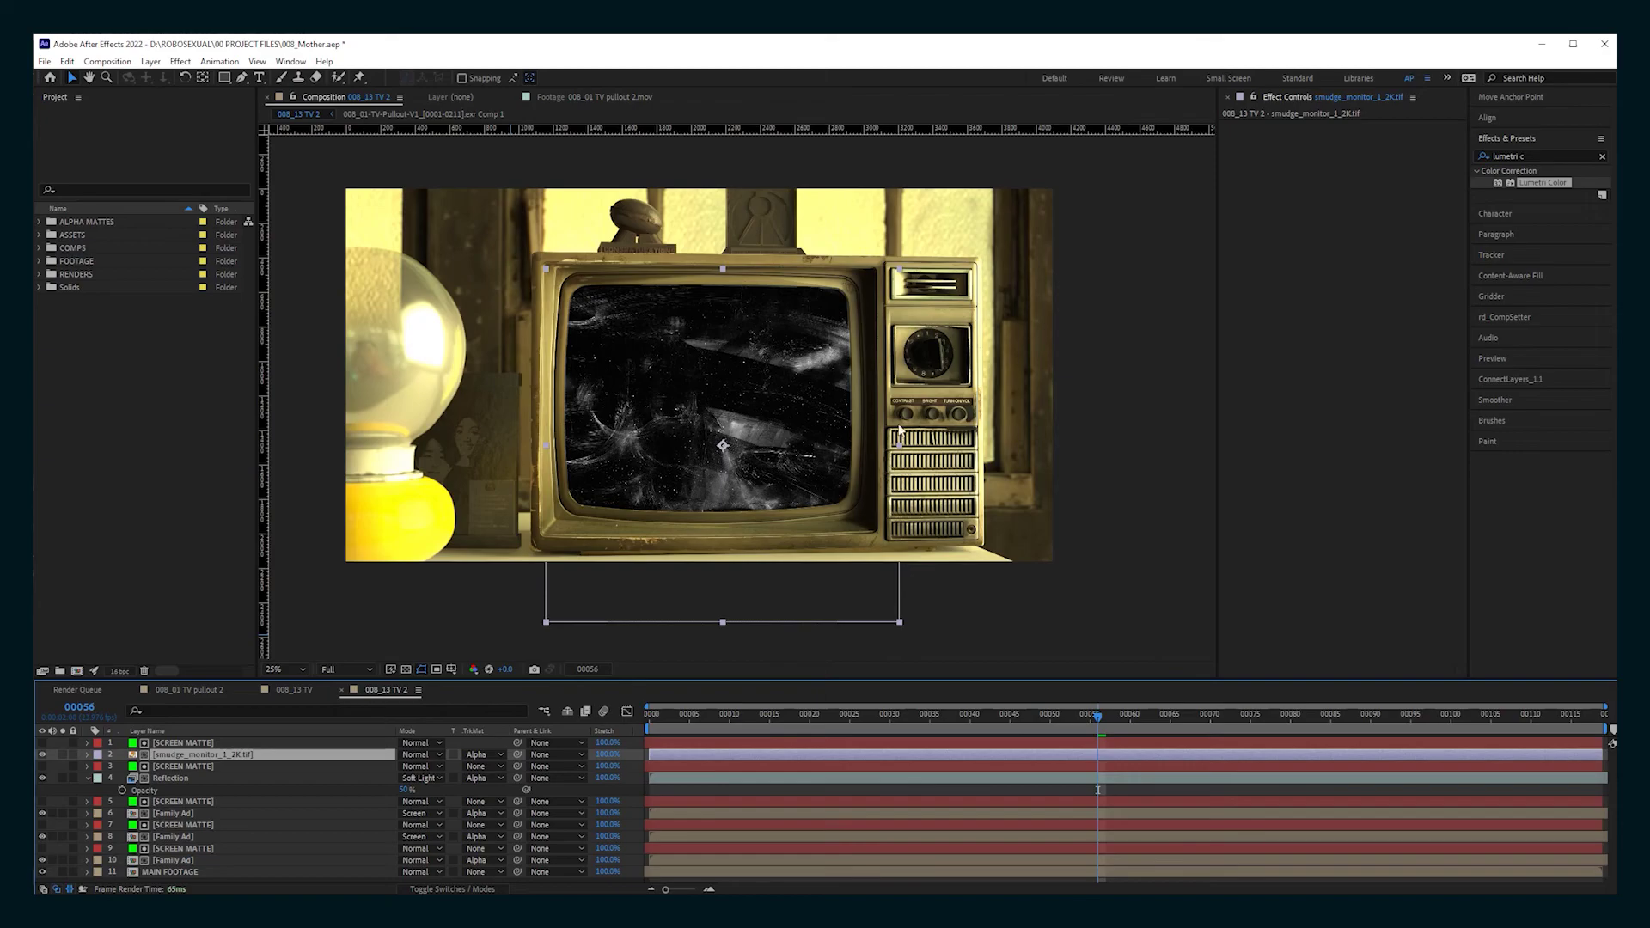
{"action": "left_click_drag", "start_coordinate": [887, 446], "coordinate": [860, 448], "text": "shift"}
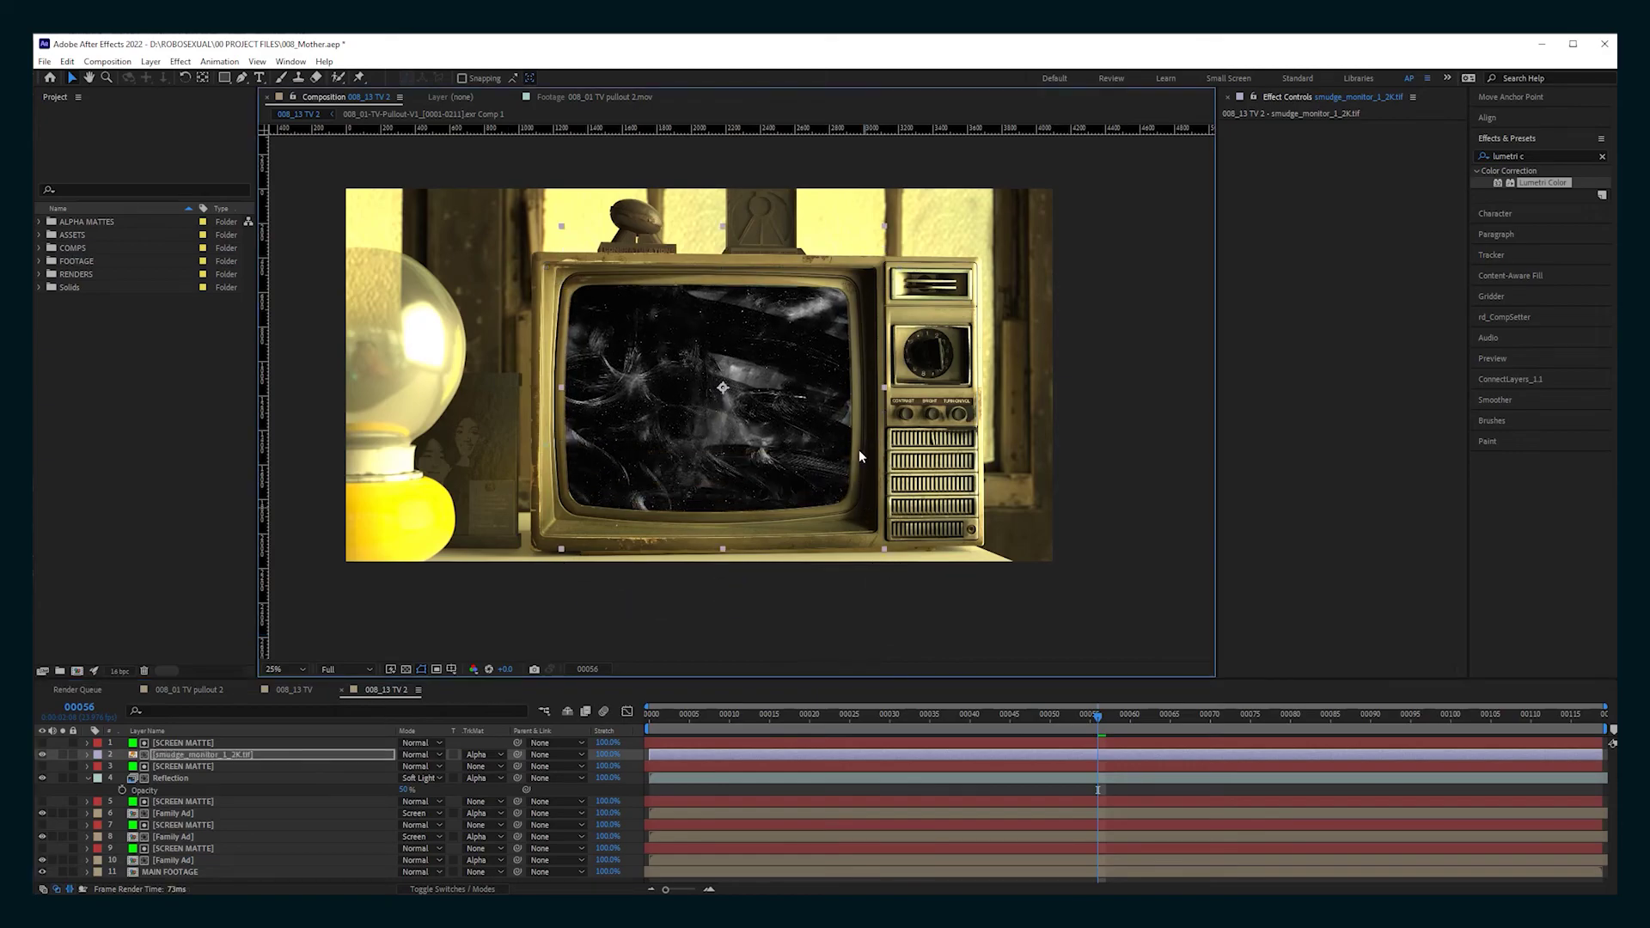
{"action": "left_click", "coordinate": [417, 754]}
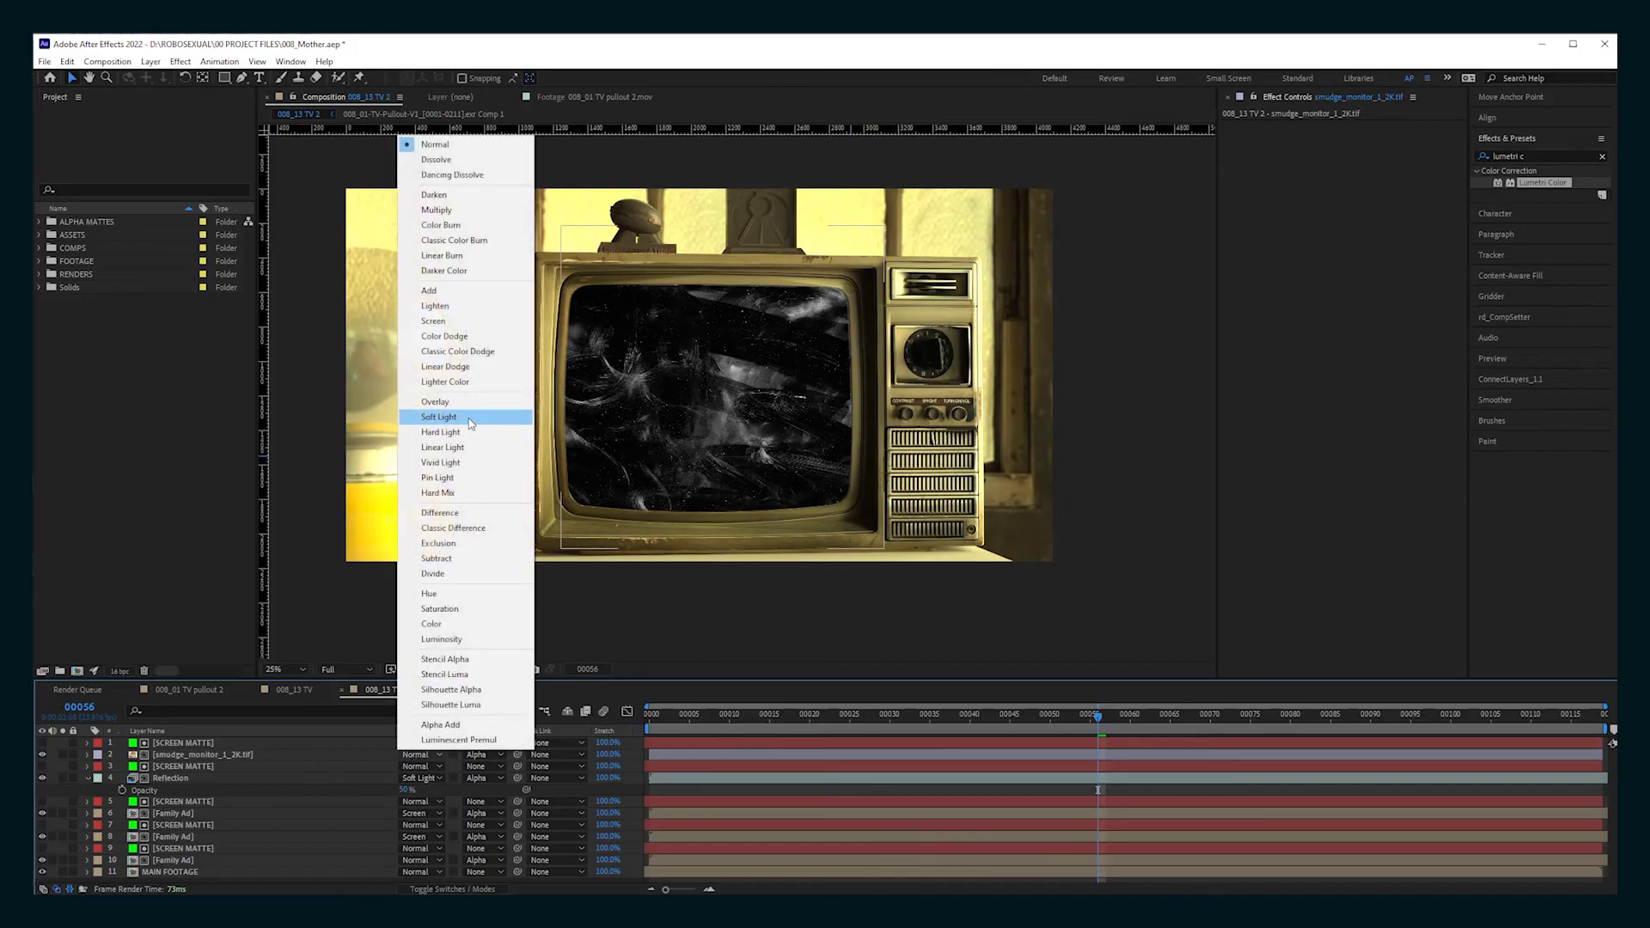
{"action": "left_click", "coordinate": [447, 321]}
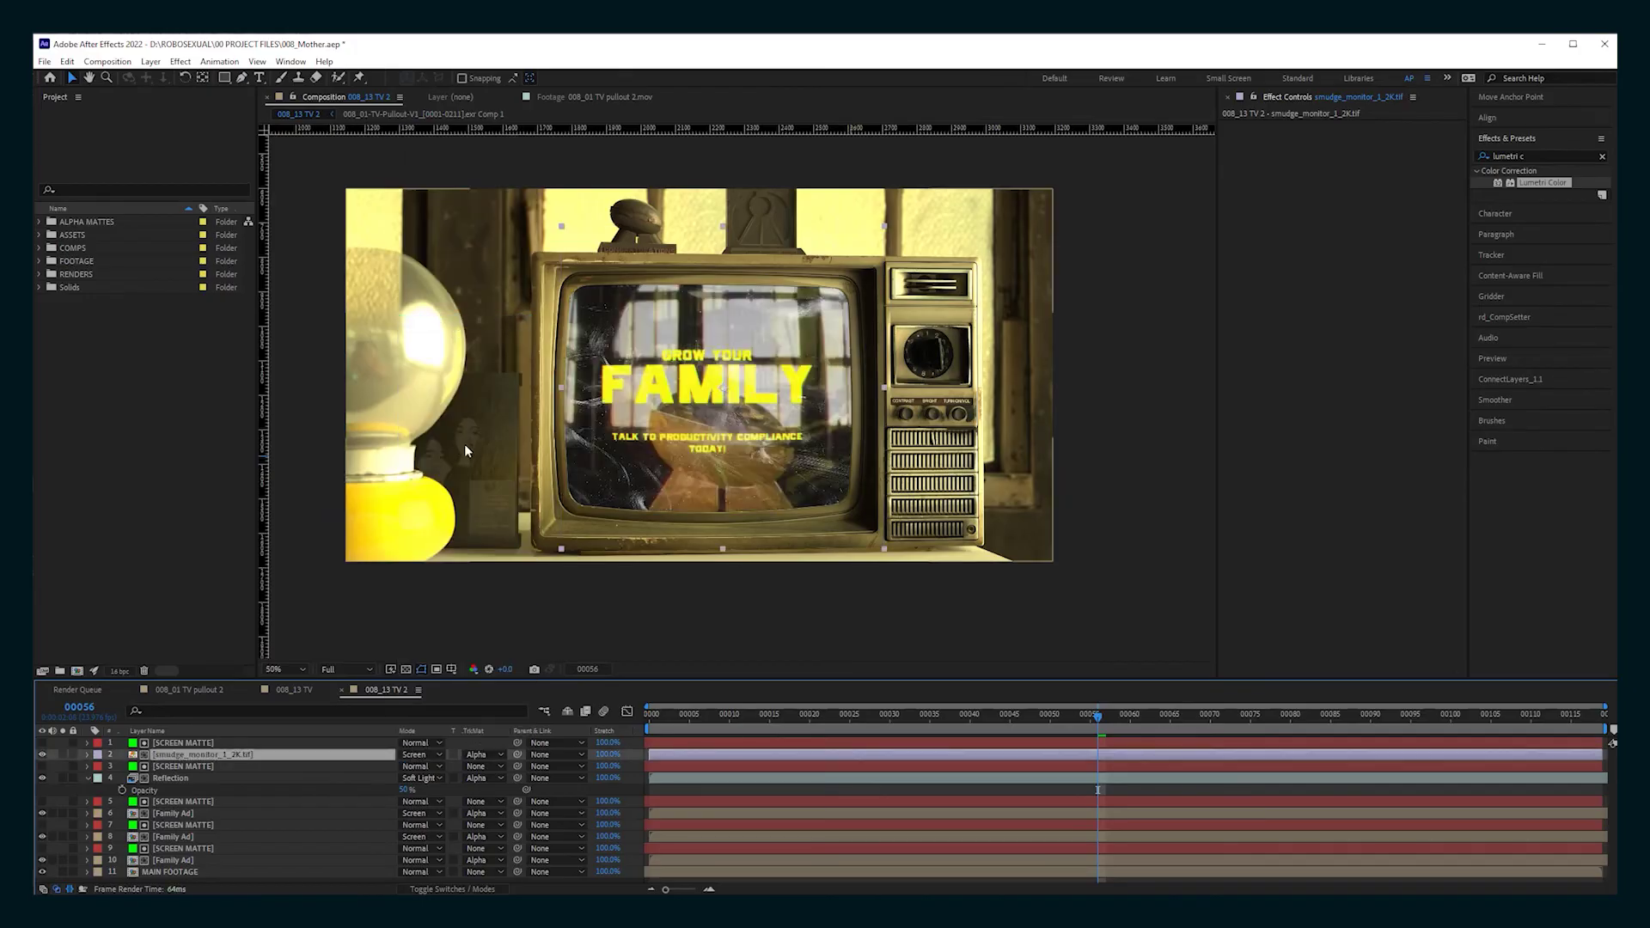
Set the smudge texture's opacity to 5% and check the look at other frames of the shot
{"action": "key", "text": "period"}
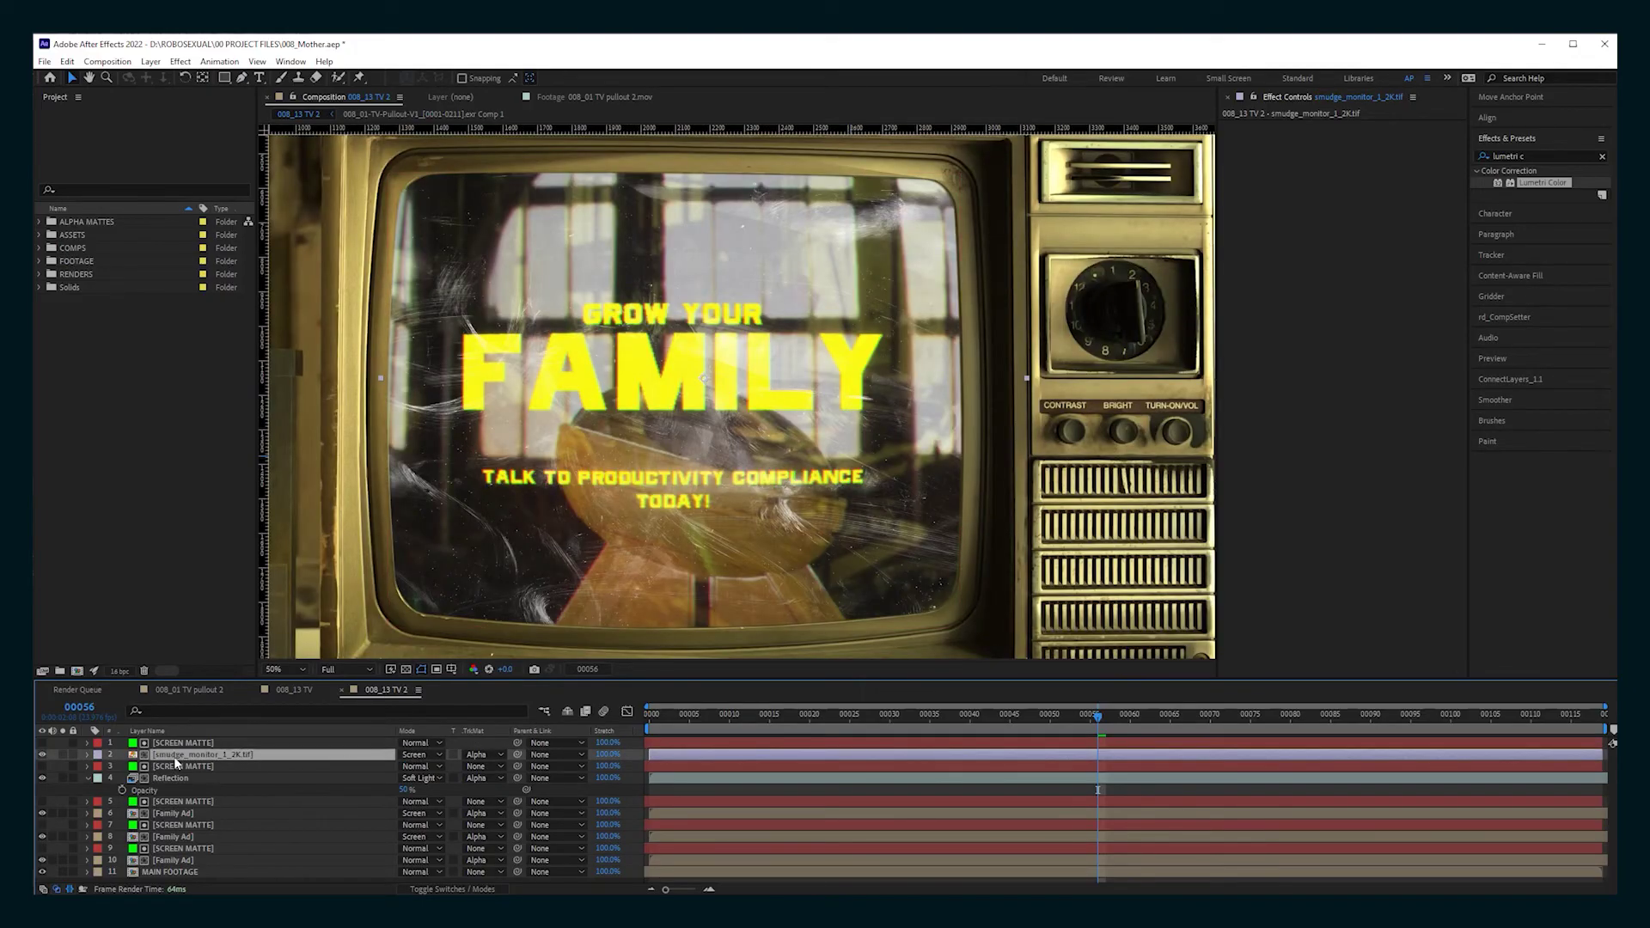
{"action": "key", "text": "t"}
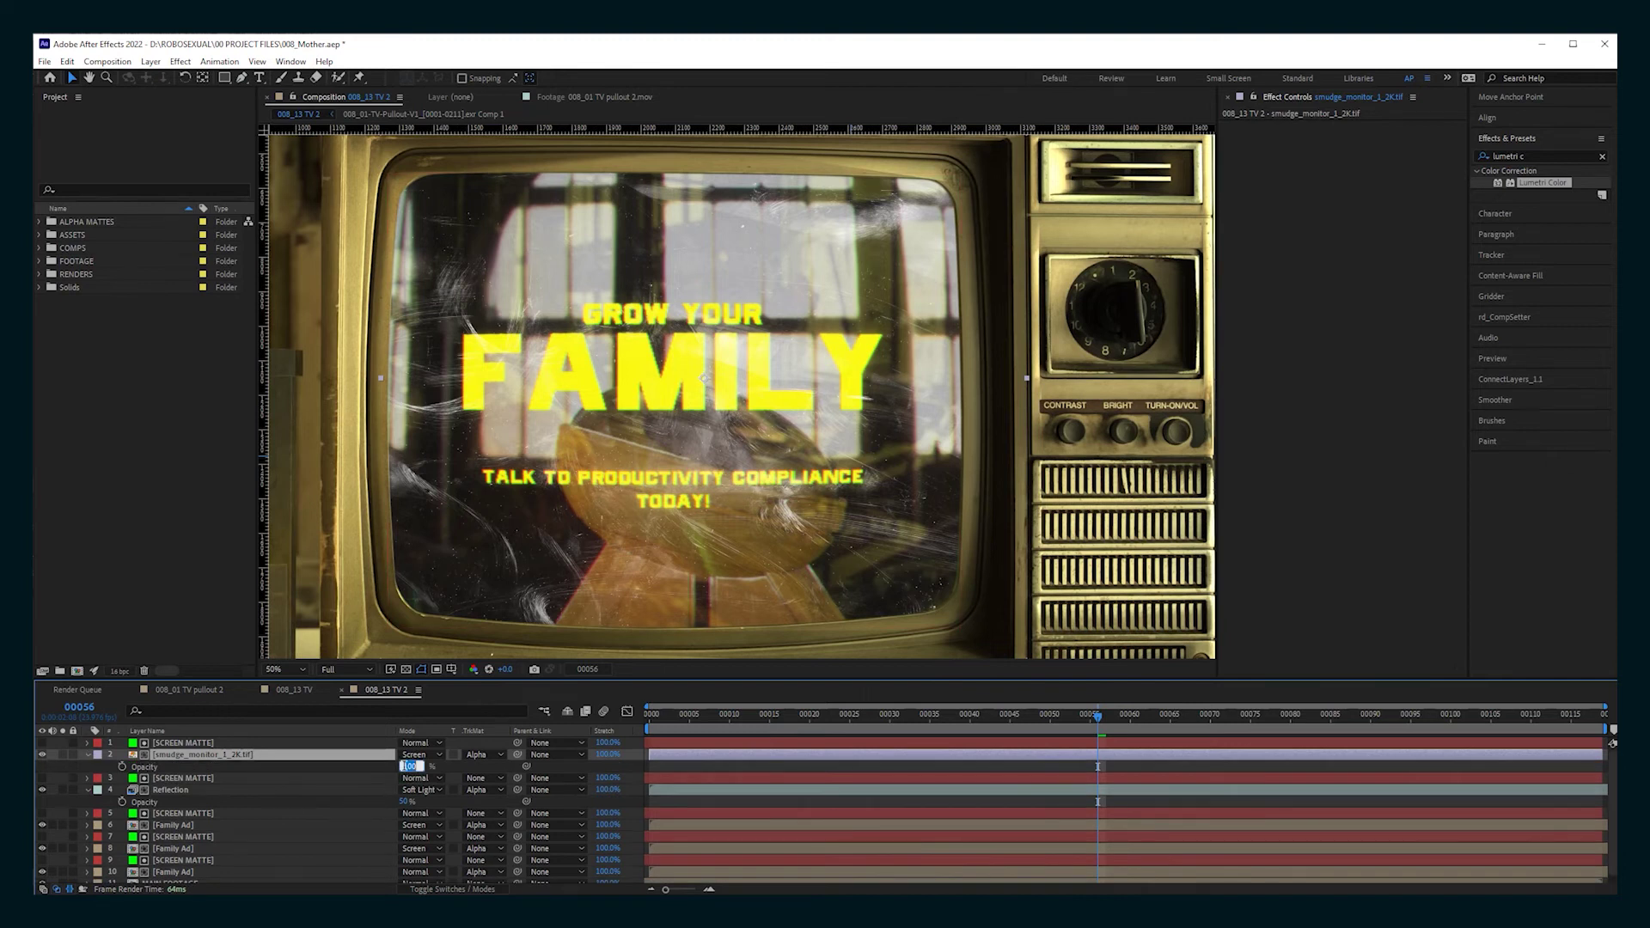
{"action": "type", "text": "5"}
{"action": "key", "text": "Return"}
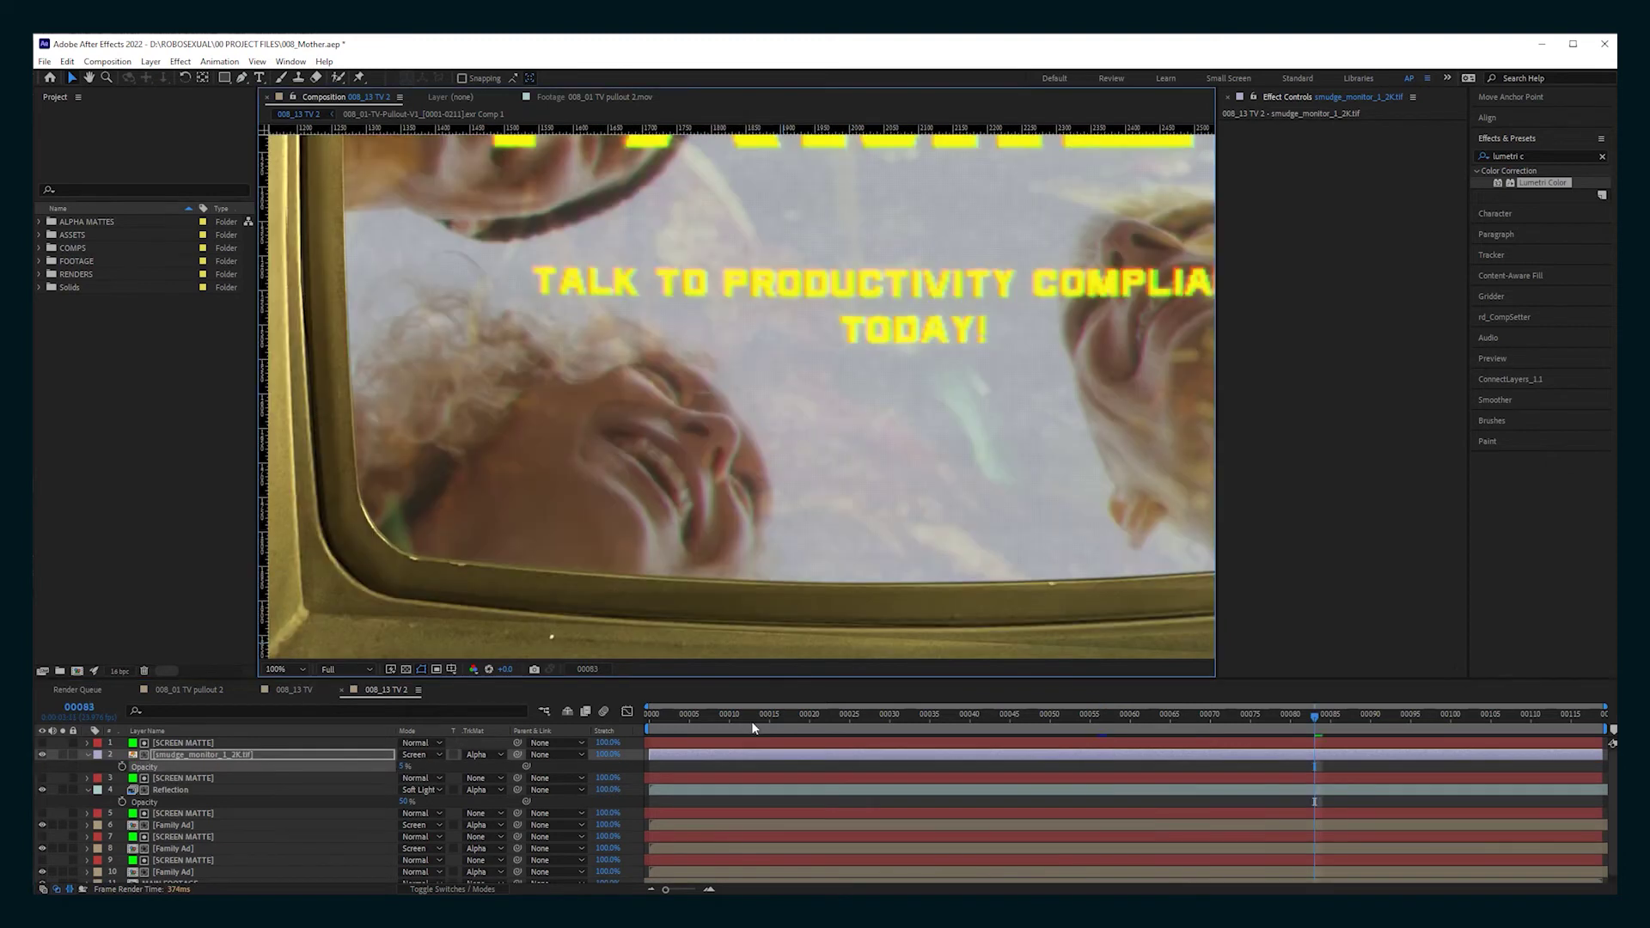
{"action": "key", "text": "Home"}
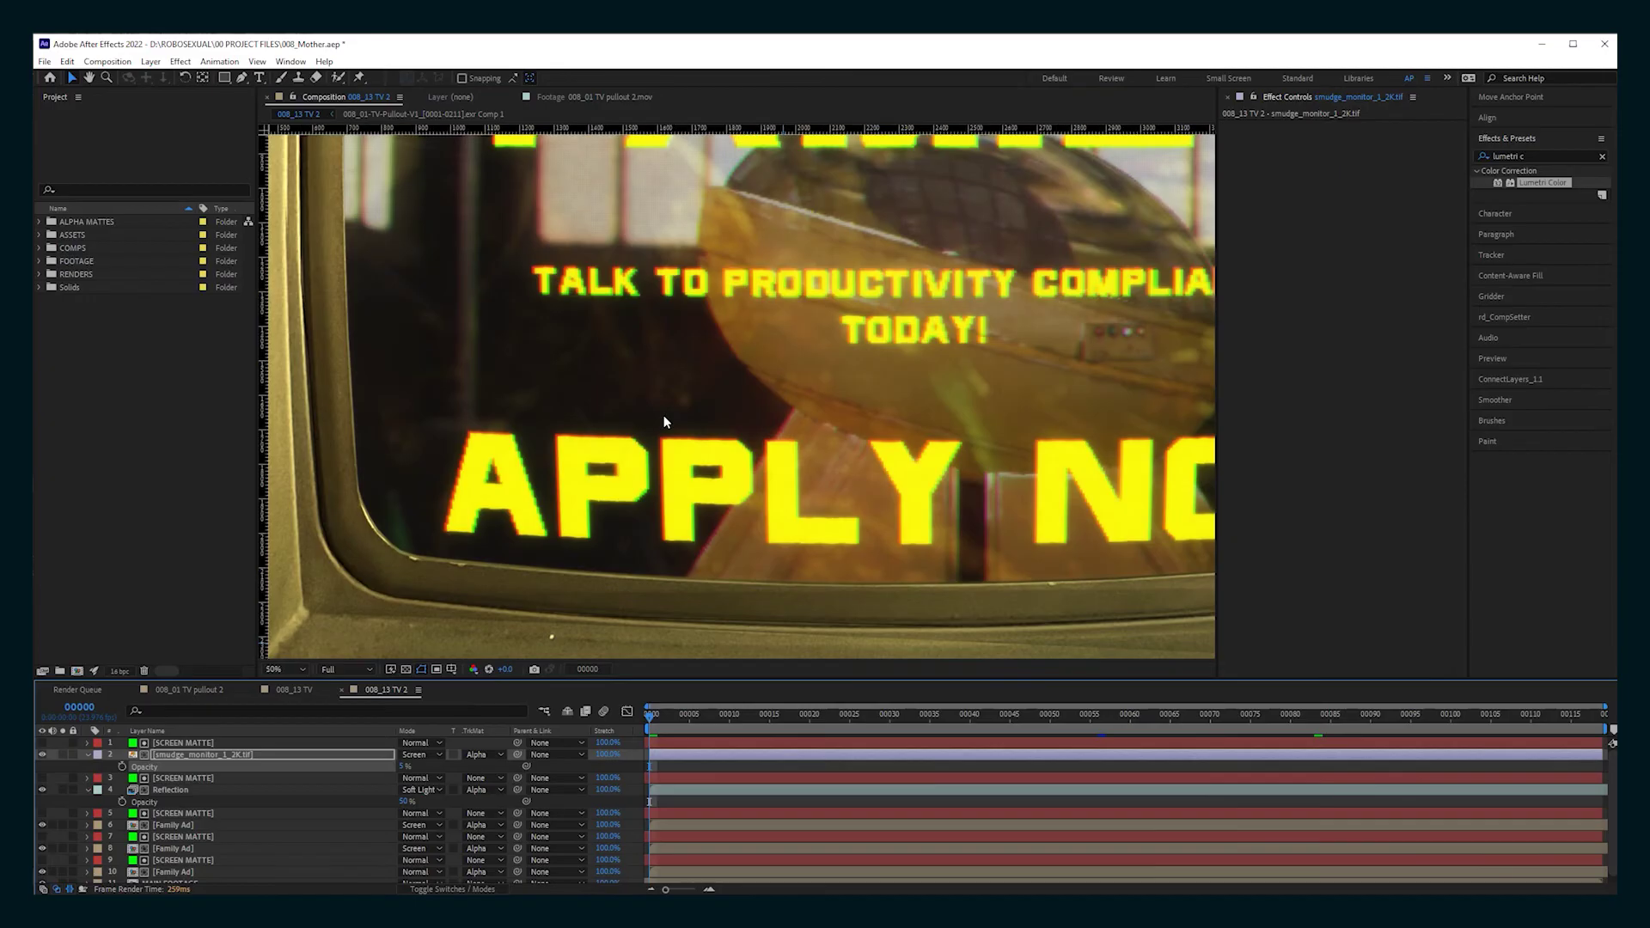
{"action": "scroll", "coordinate": [663, 415], "scroll_direction": "down", "scroll_amount": 1}
{"action": "middle_click_drag", "start_coordinate": [714, 373], "coordinate": [566, 508]}
{"action": "left_click_drag", "start_coordinate": [976, 731], "coordinate": [1302, 737]}
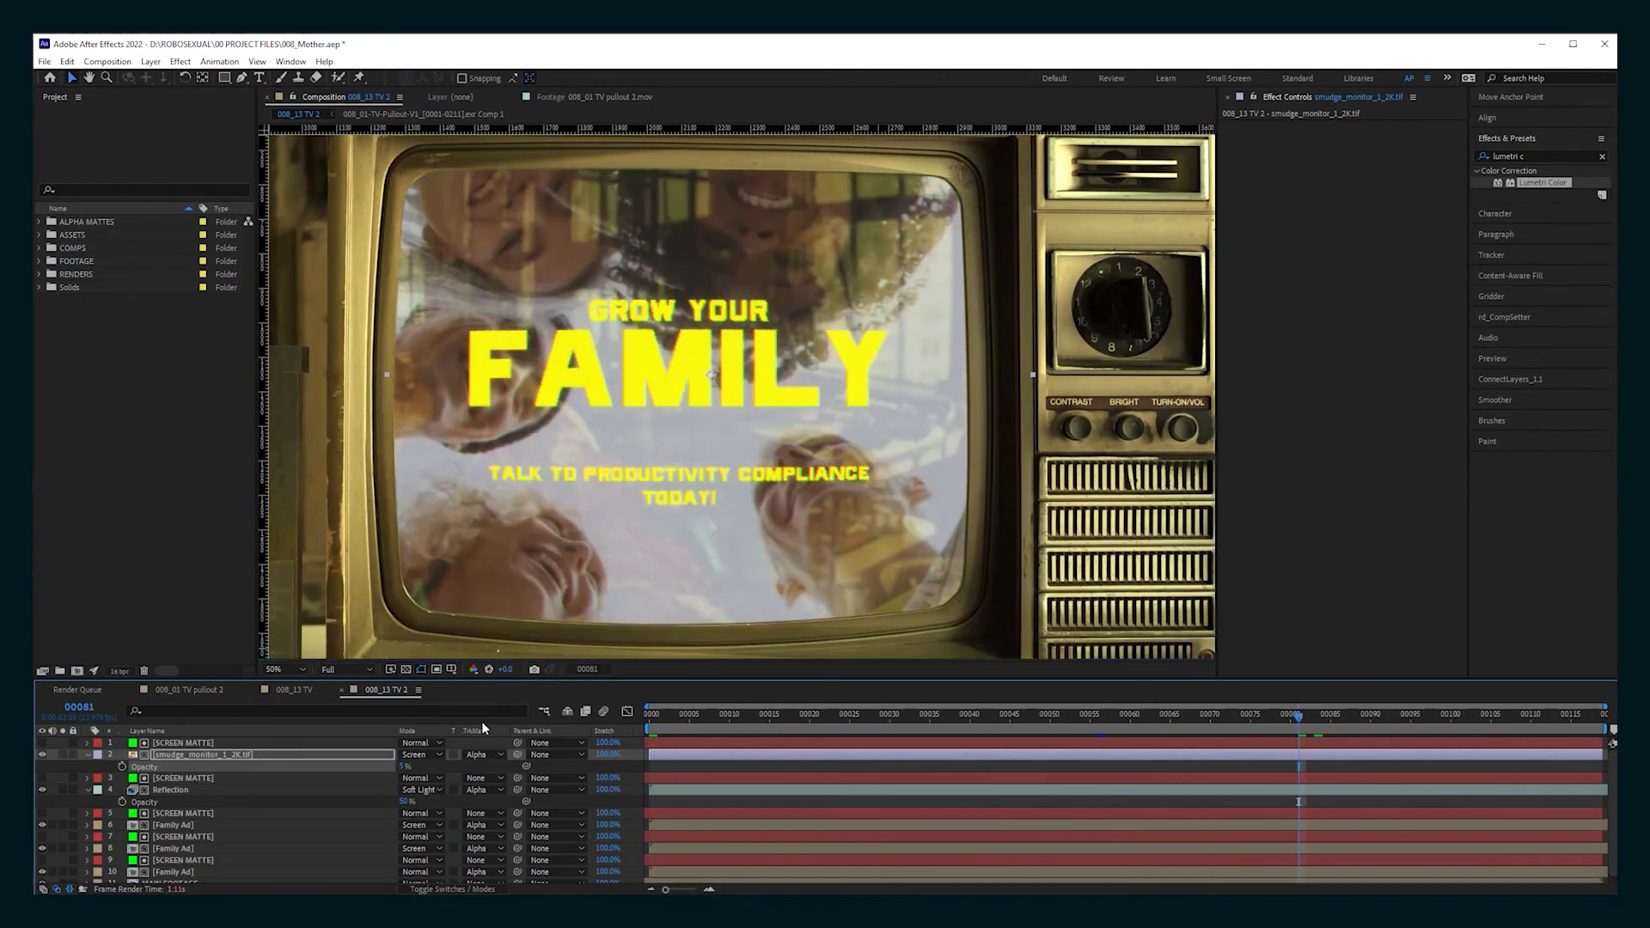
Paste the two Fuji 35mm grain layers and the vignette above all layers, and the SATURATION layer directly above MAIN FOOTAGE
{"action": "left_click", "coordinate": [238, 744]}
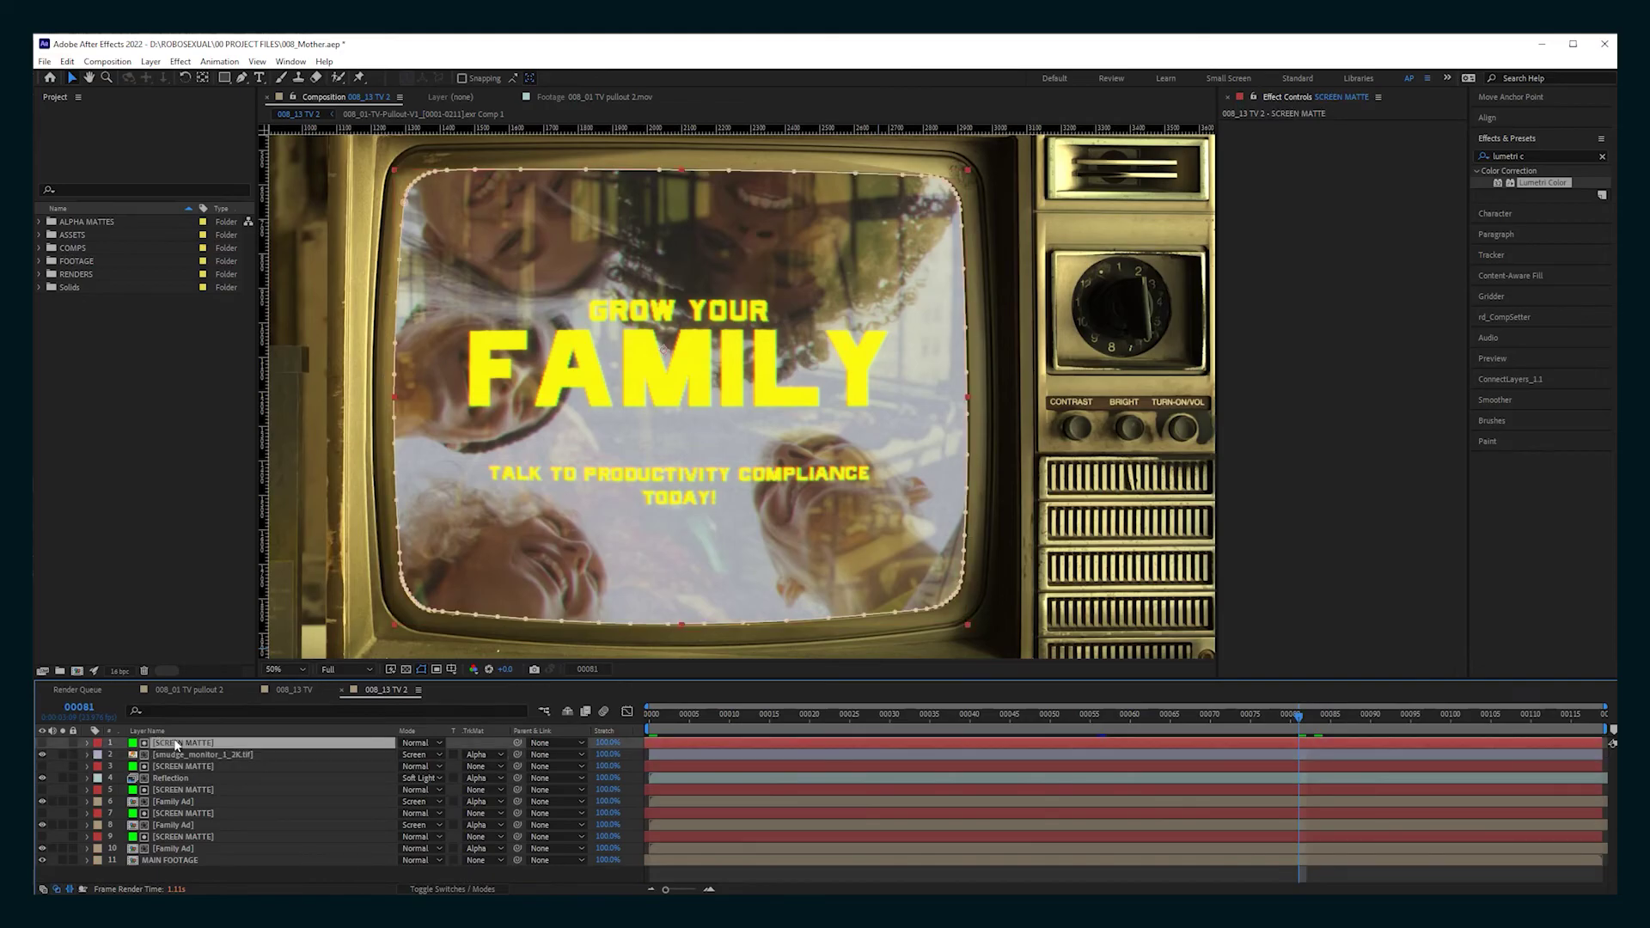
{"action": "key", "text": "ctrl+v"}
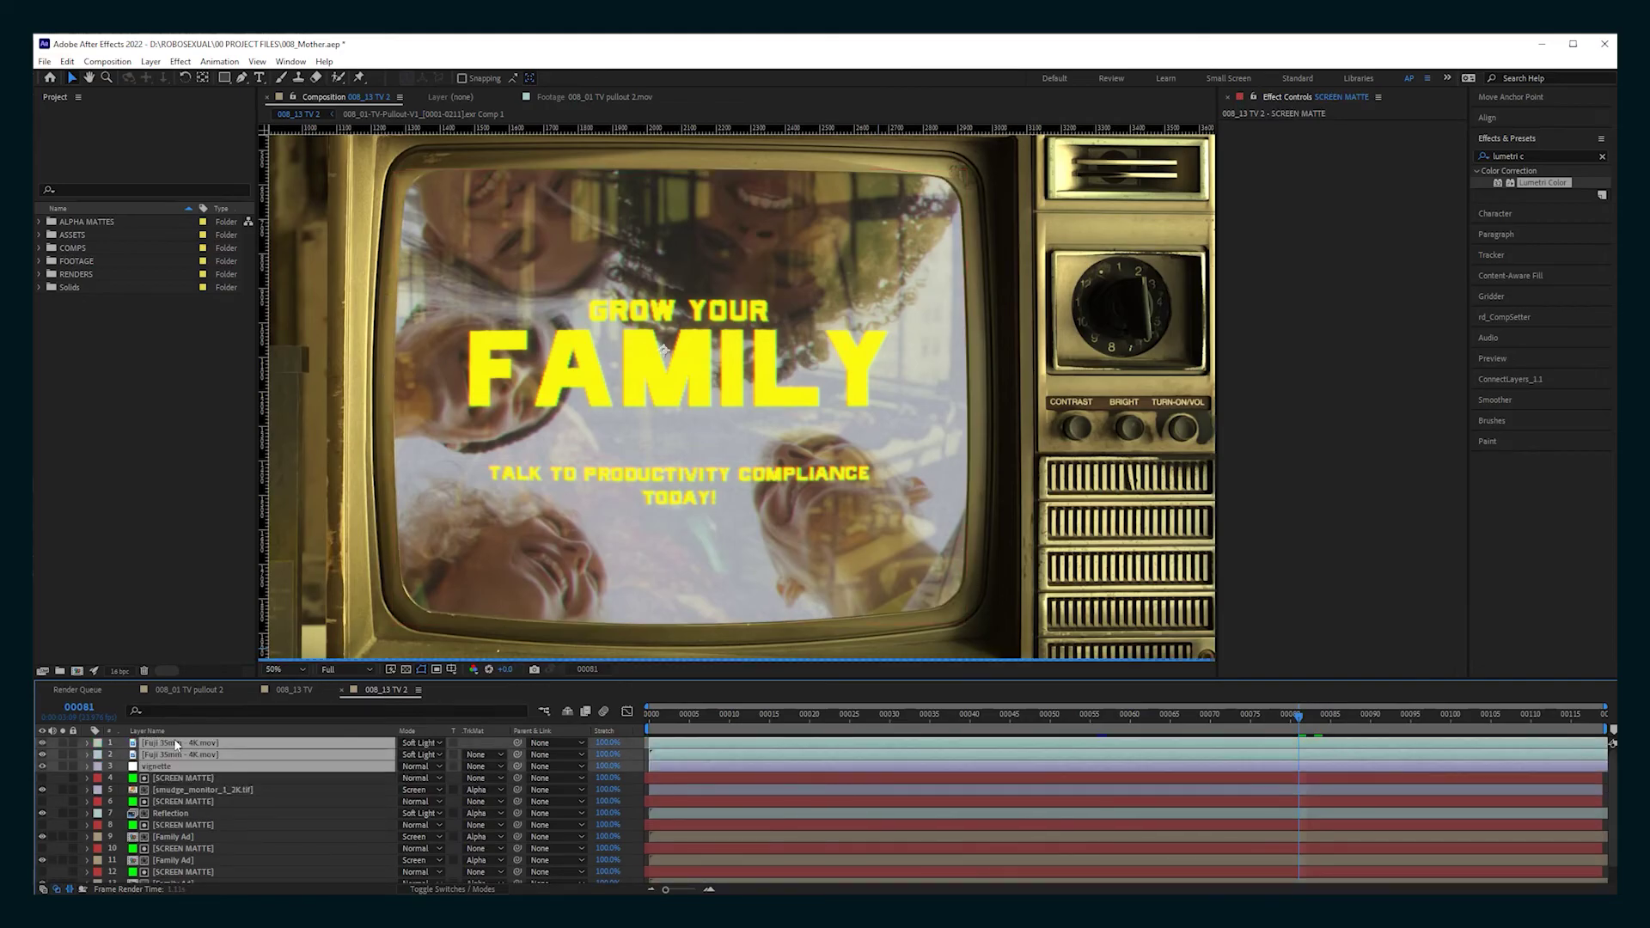
{"action": "scroll", "coordinate": [427, 567], "scroll_direction": "up", "scroll_amount": 1}
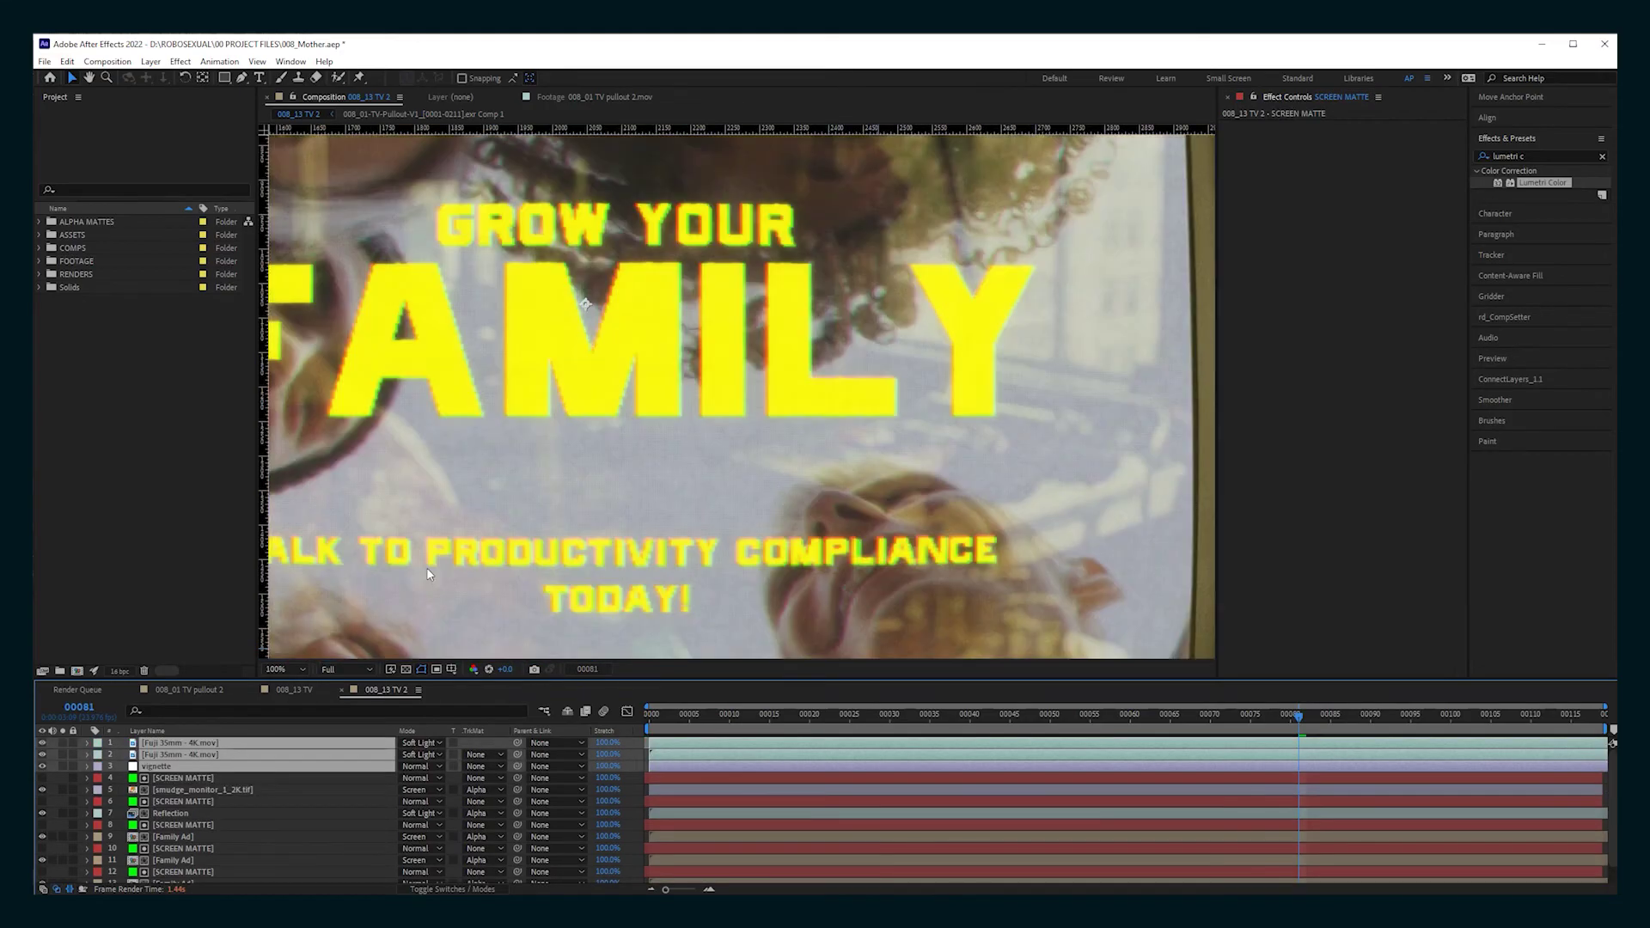
{"action": "scroll", "coordinate": [427, 567], "scroll_direction": "down", "scroll_amount": 1}
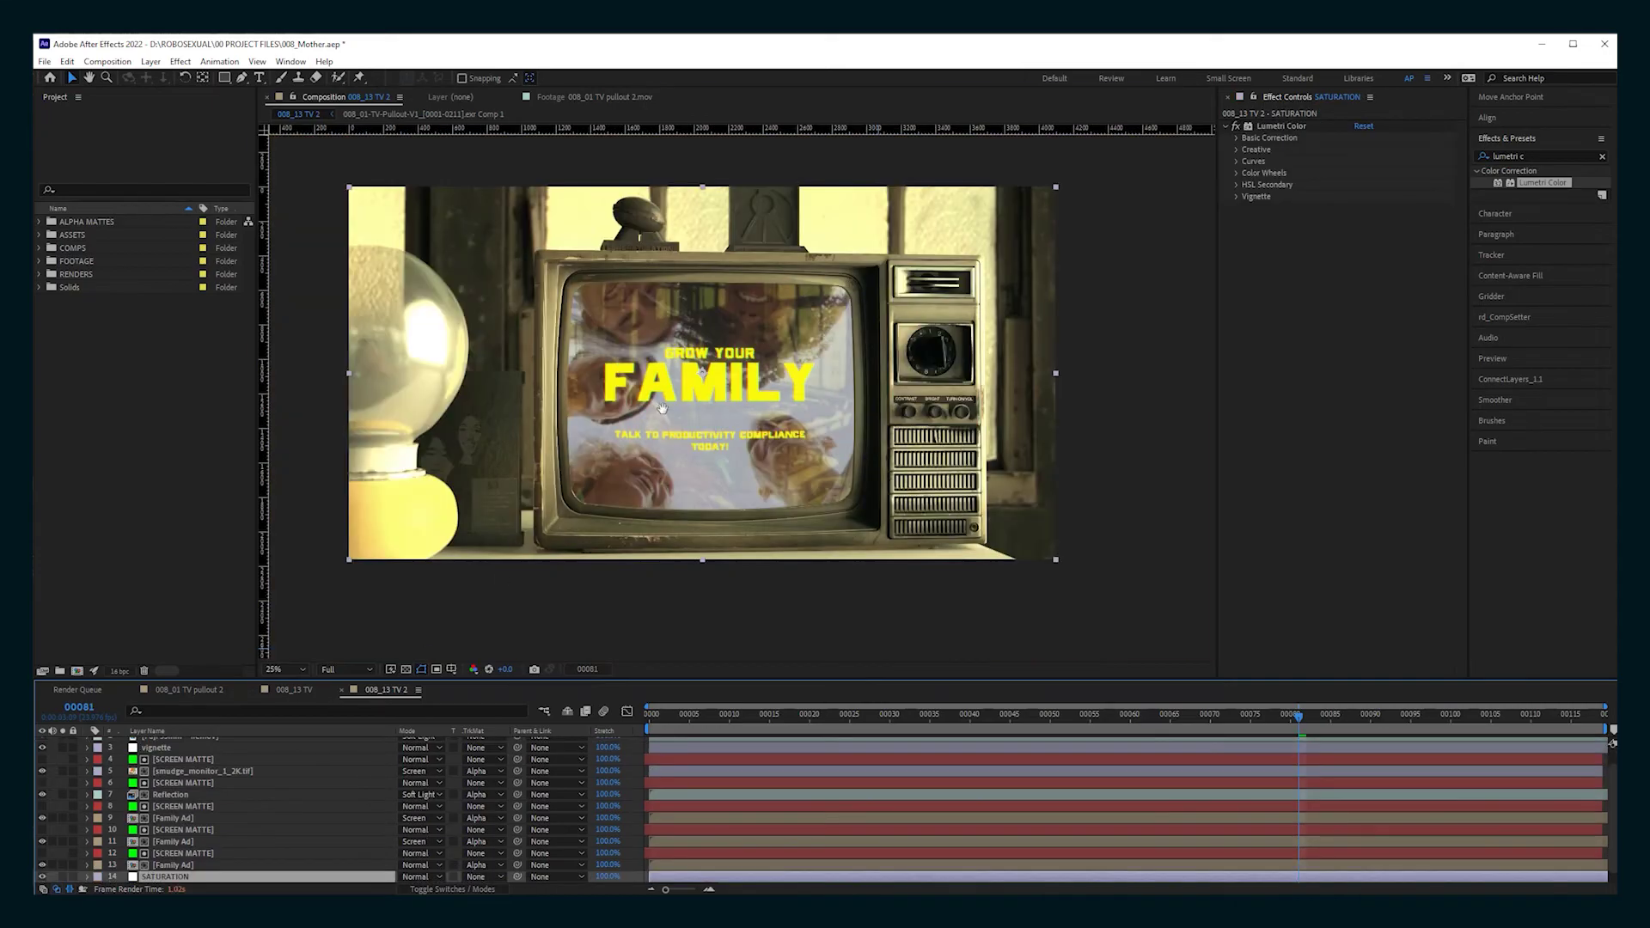
{"action": "scroll", "coordinate": [657, 415], "scroll_direction": "up", "scroll_amount": 2}
Desaturate the yellow lettering of the lowest Family Ad layer by sampling it for Lumetri's Hue vs Sat curve and lowering that point
{"action": "key", "text": "ctrl+Up"}
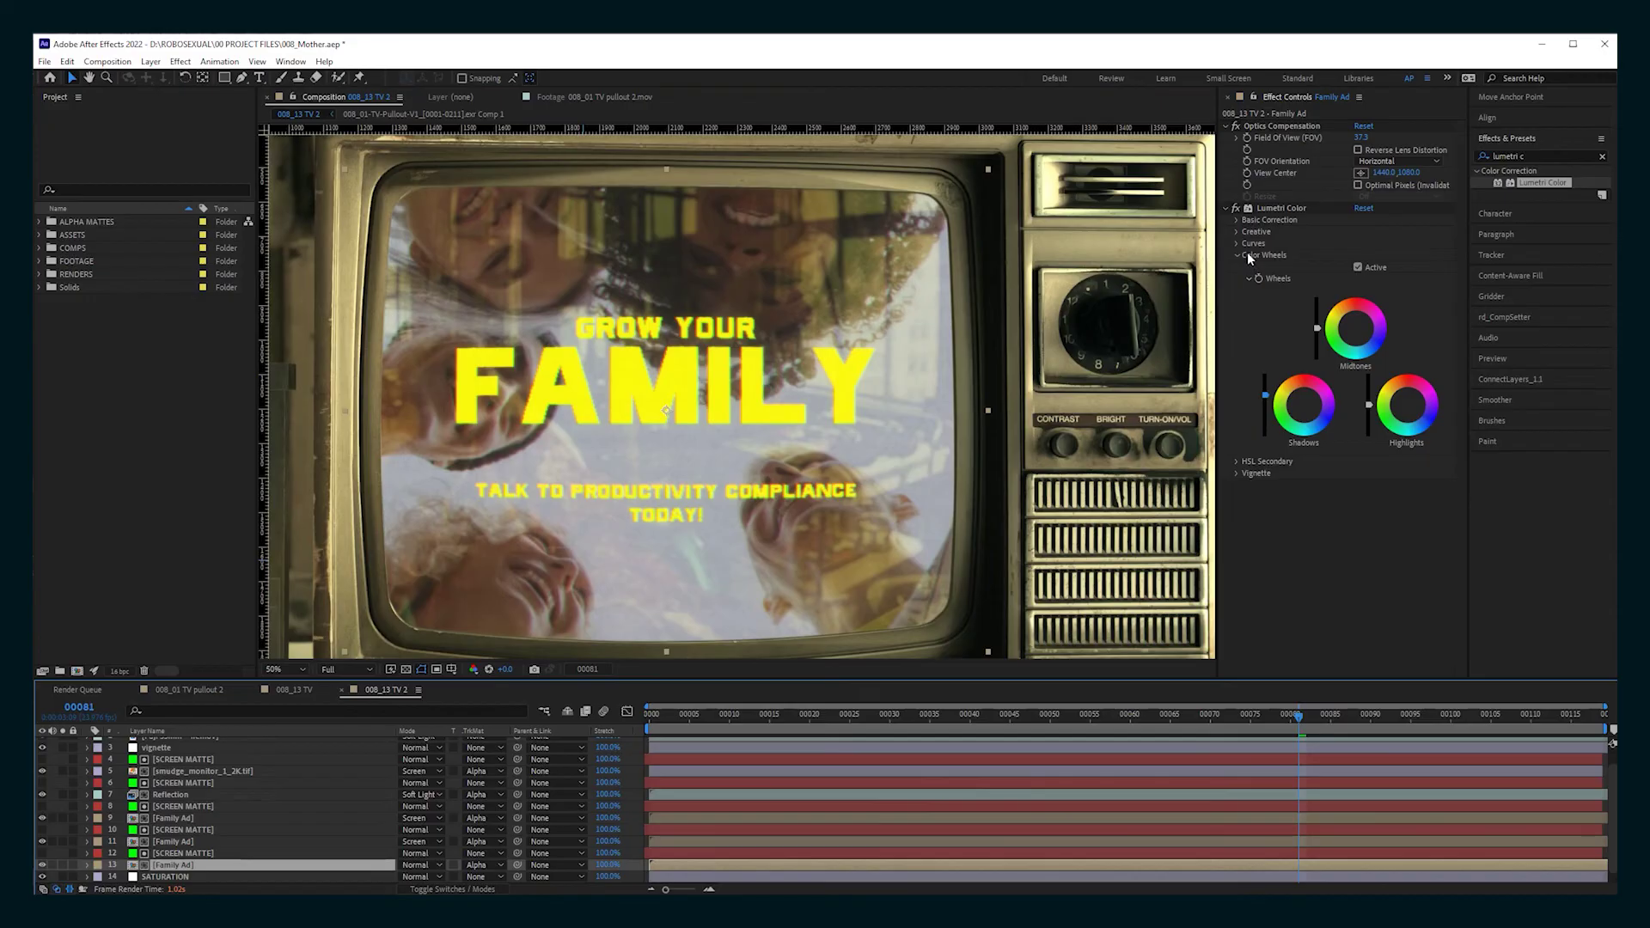
{"action": "left_click", "coordinate": [1237, 243]}
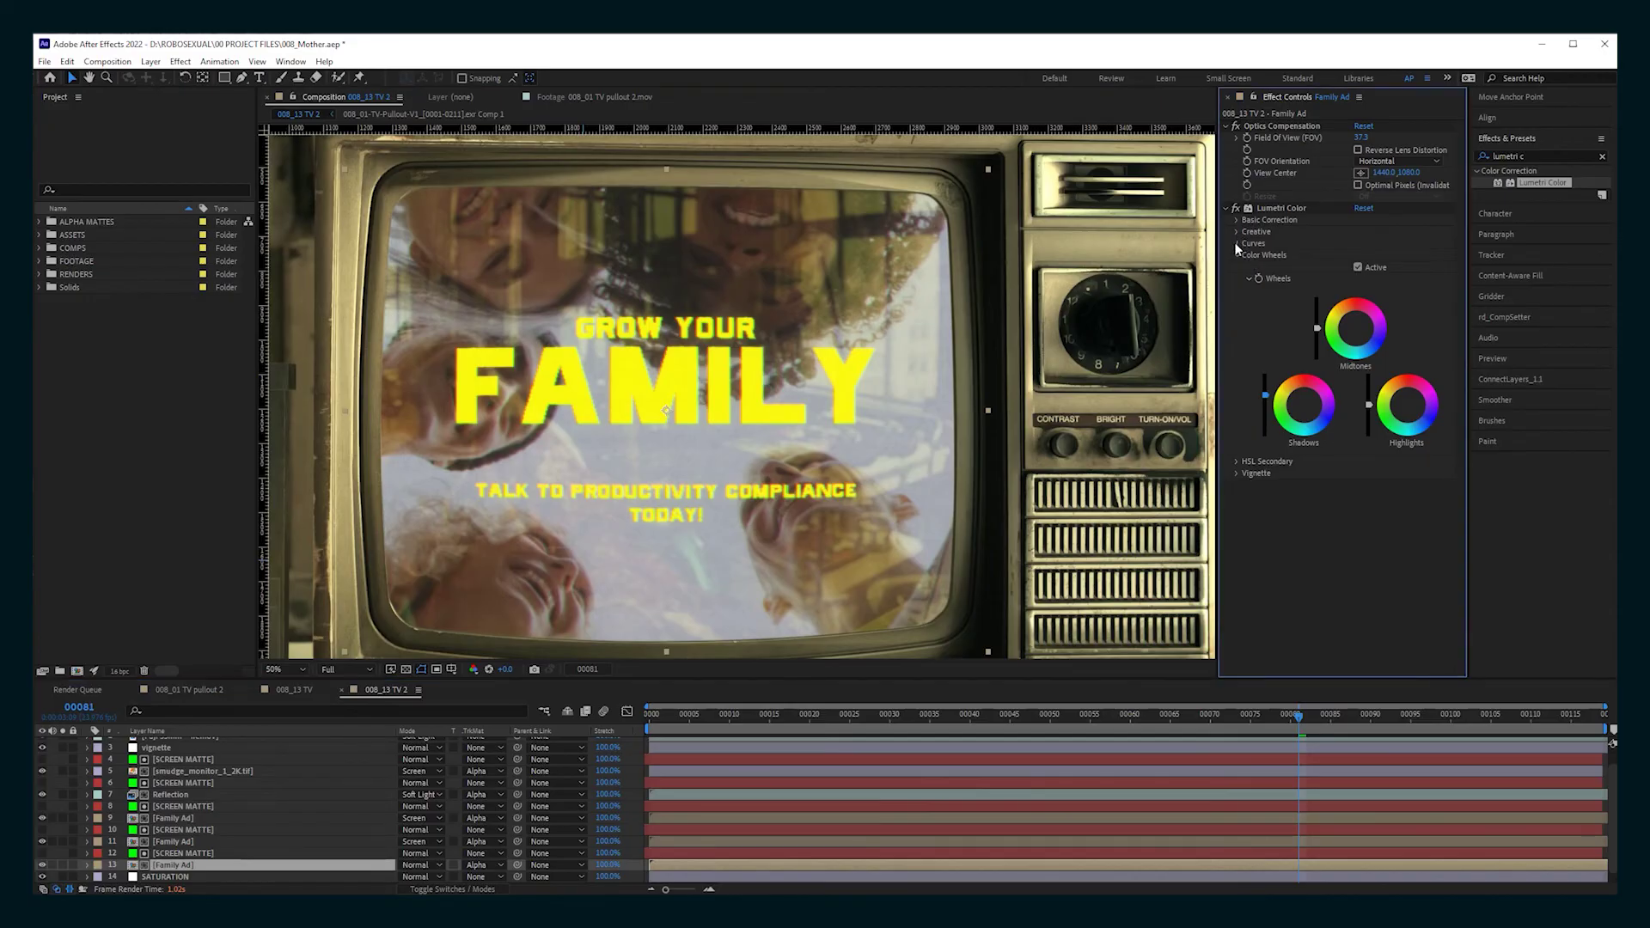
{"action": "scroll", "coordinate": [1376, 387], "scroll_direction": "down", "scroll_amount": 2}
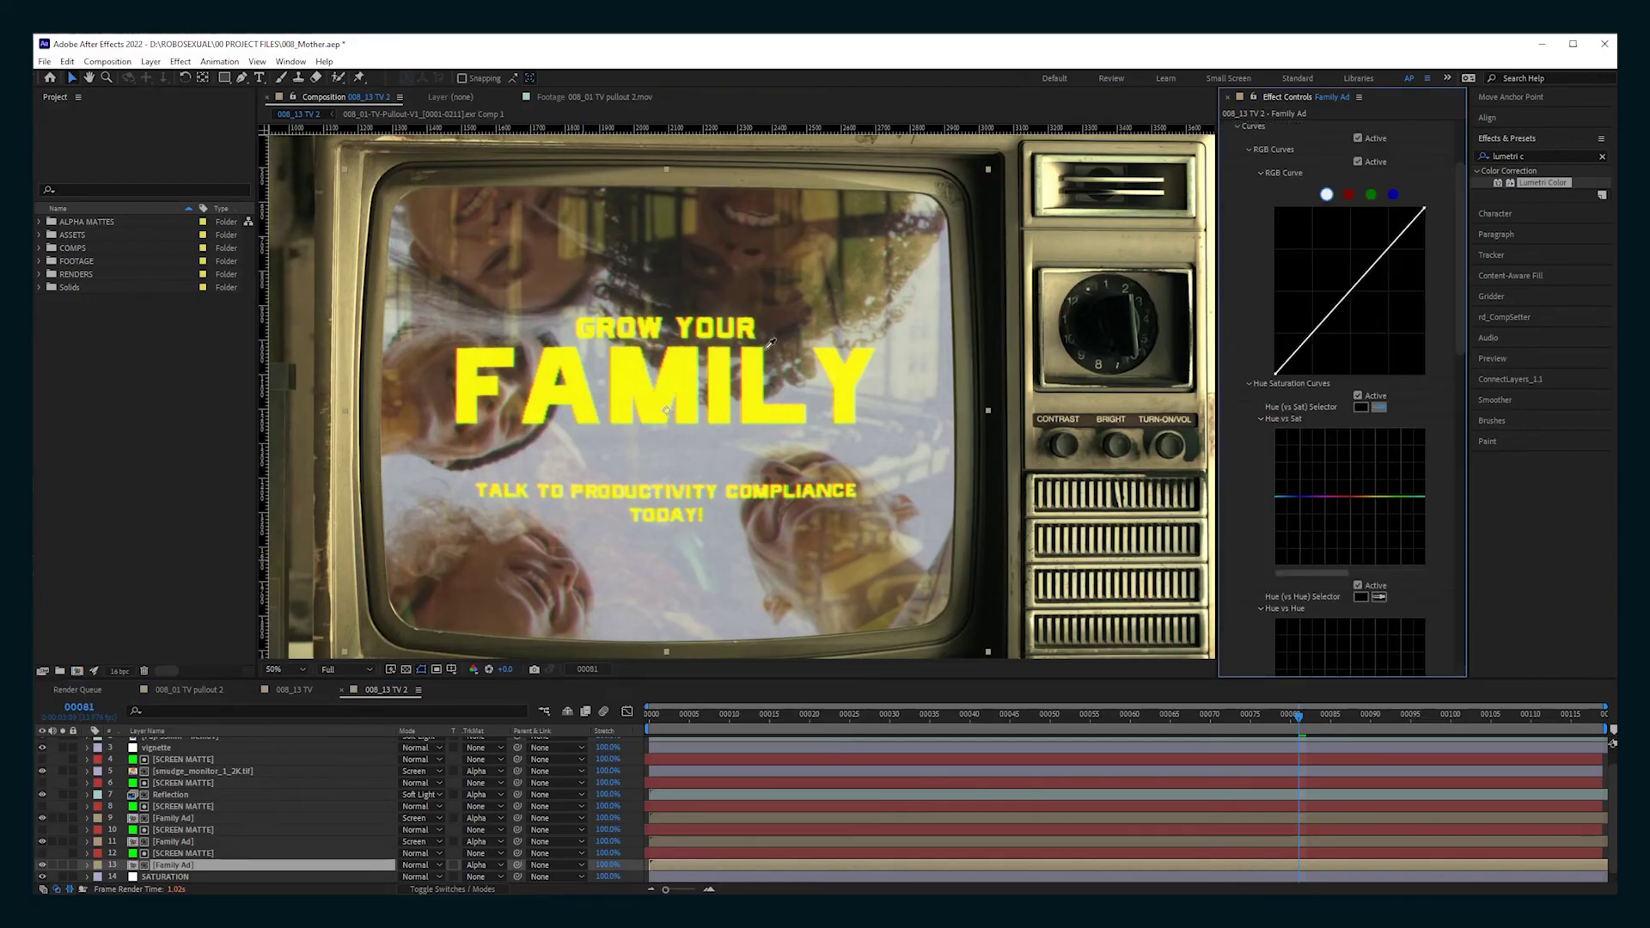
{"action": "left_click", "coordinate": [687, 361]}
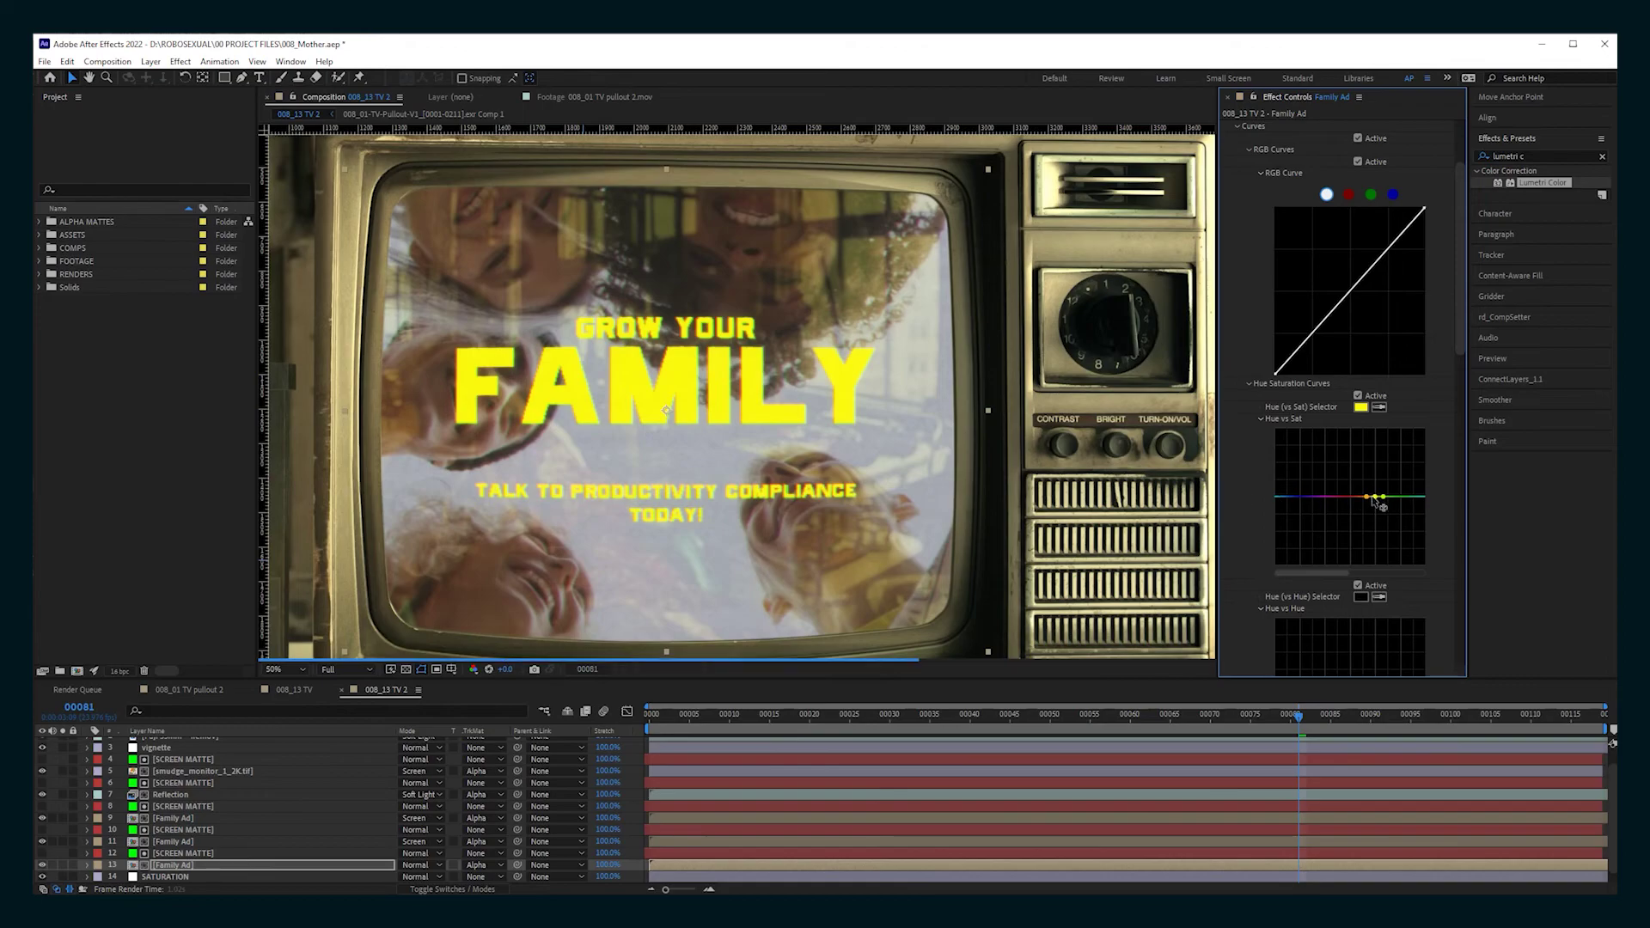
{"action": "left_click_drag", "start_coordinate": [1375, 498], "coordinate": [1378, 517]}
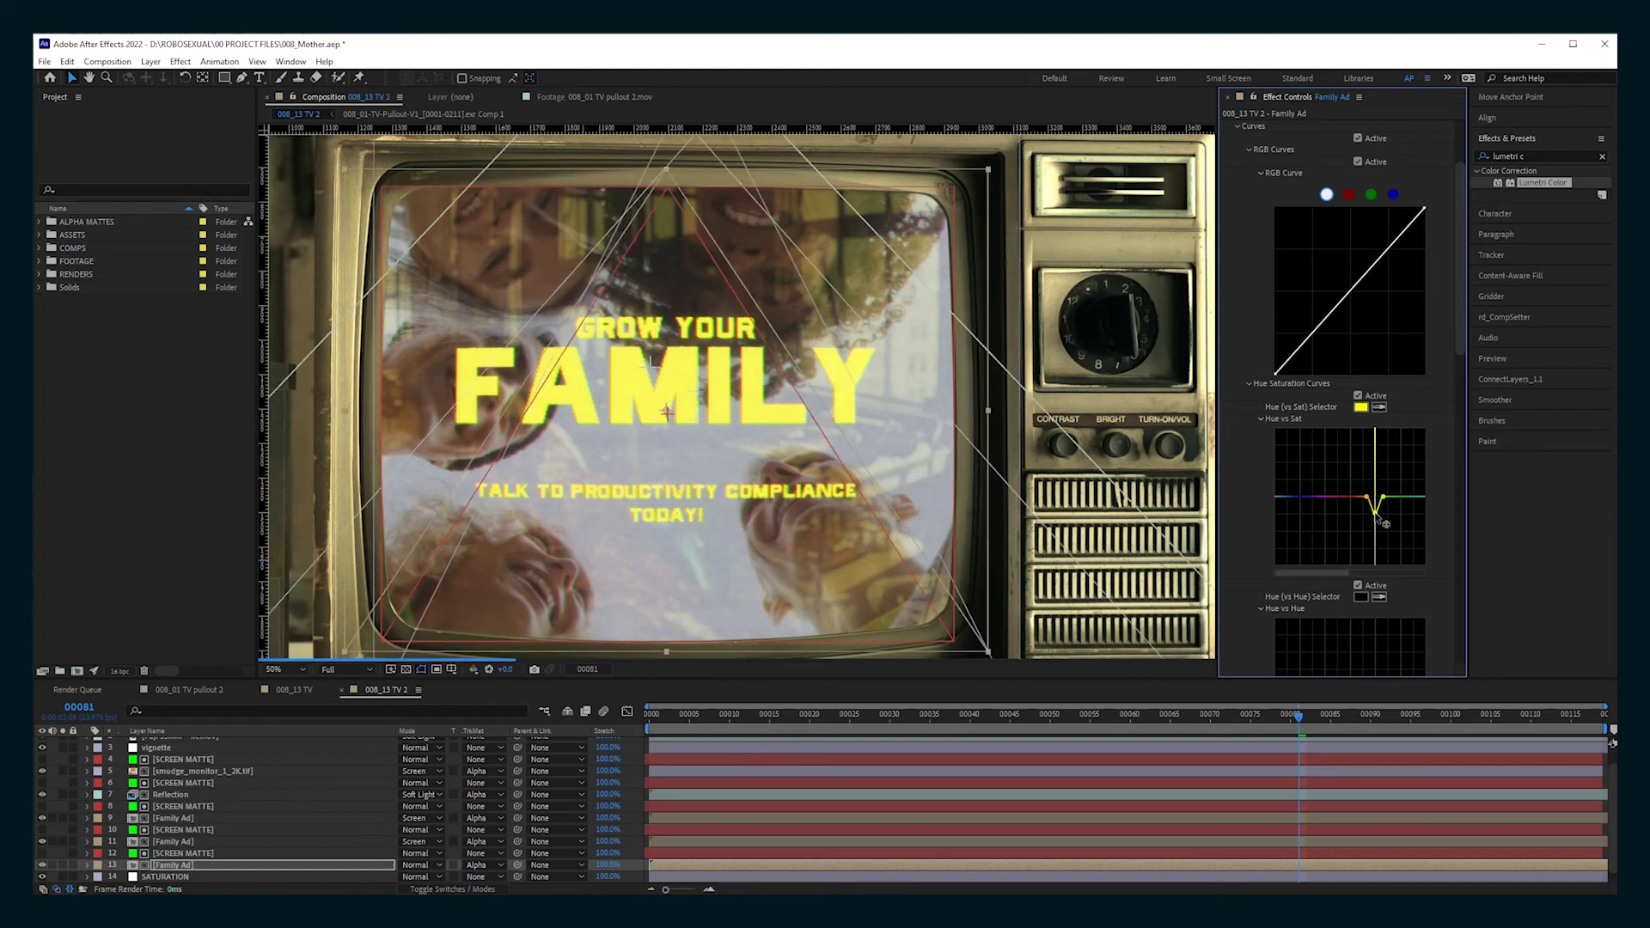
Copy the adjusted Lumetri Color effect onto the blurred Family Ad glow layer
{"action": "scroll", "coordinate": [1315, 338], "scroll_direction": "up", "scroll_amount": 3}
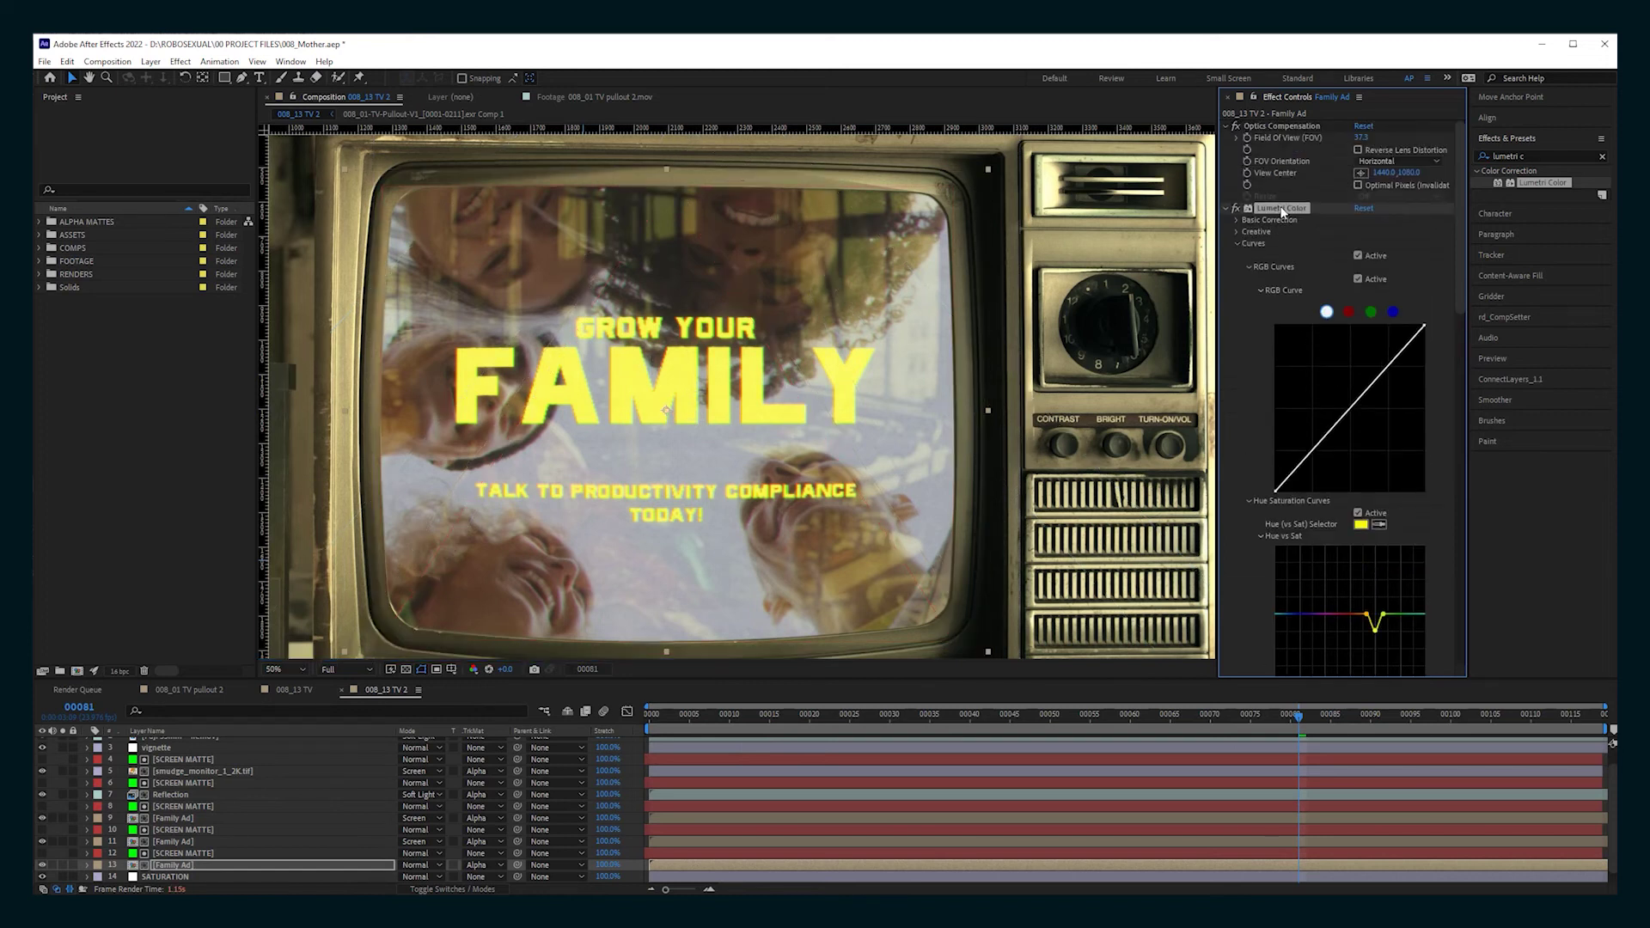
{"action": "left_click", "coordinate": [173, 842]}
{"action": "key", "text": "ctrl+v"}
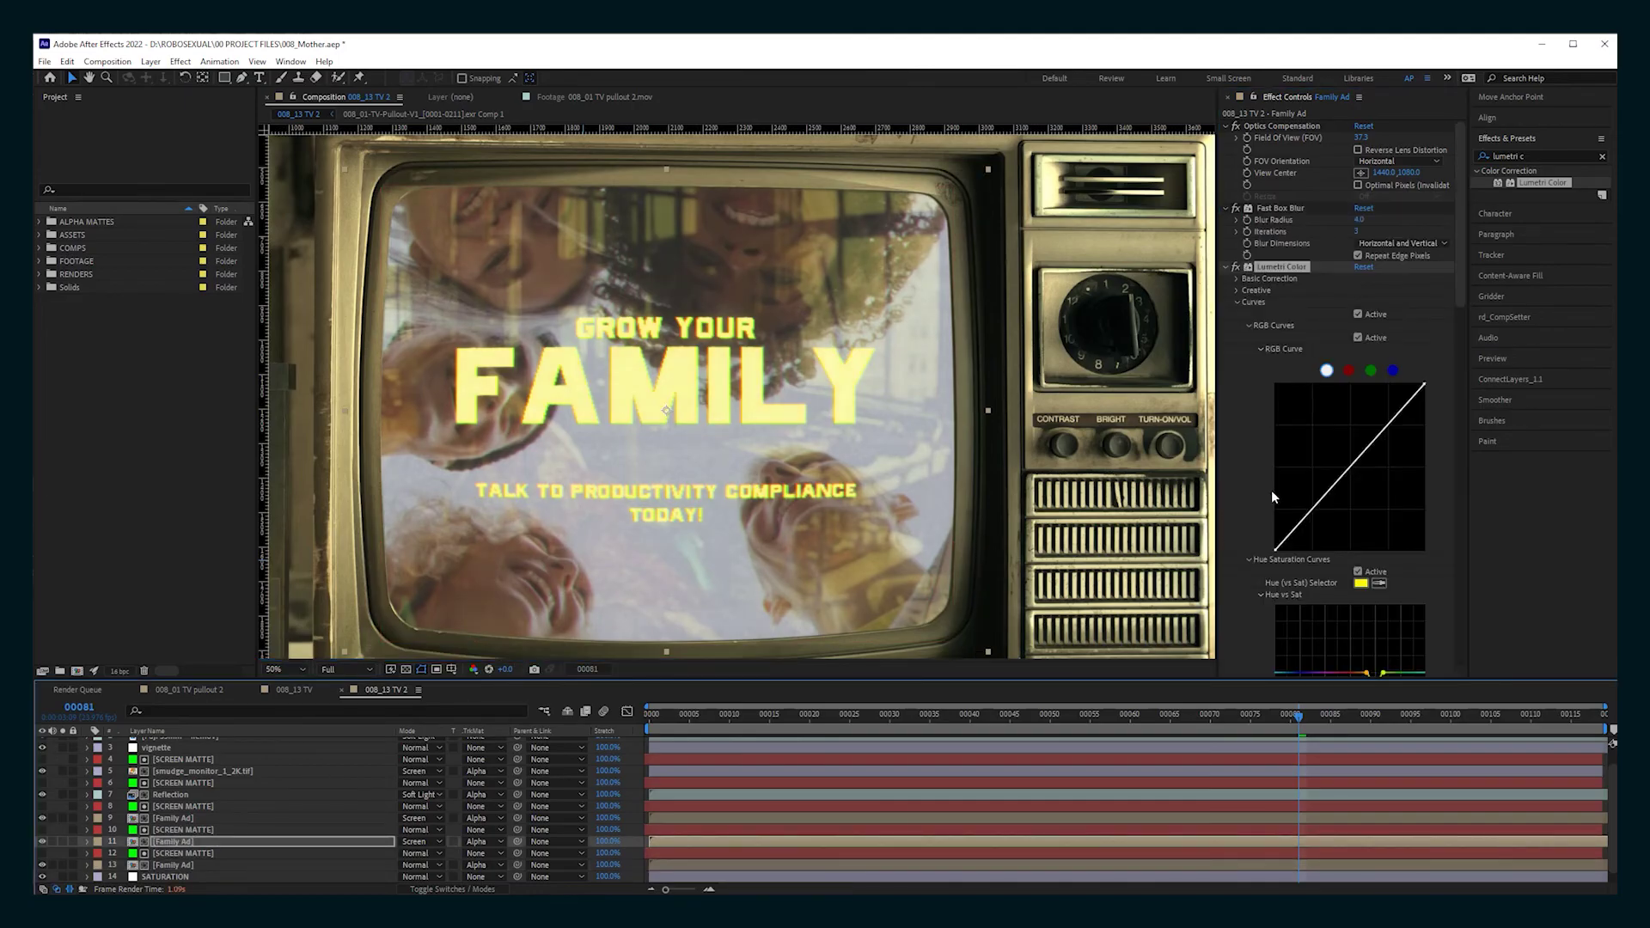
{"action": "scroll", "coordinate": [1271, 490], "scroll_direction": "down", "scroll_amount": 2}
{"action": "middle_click_drag", "start_coordinate": [816, 504], "coordinate": [838, 485]}
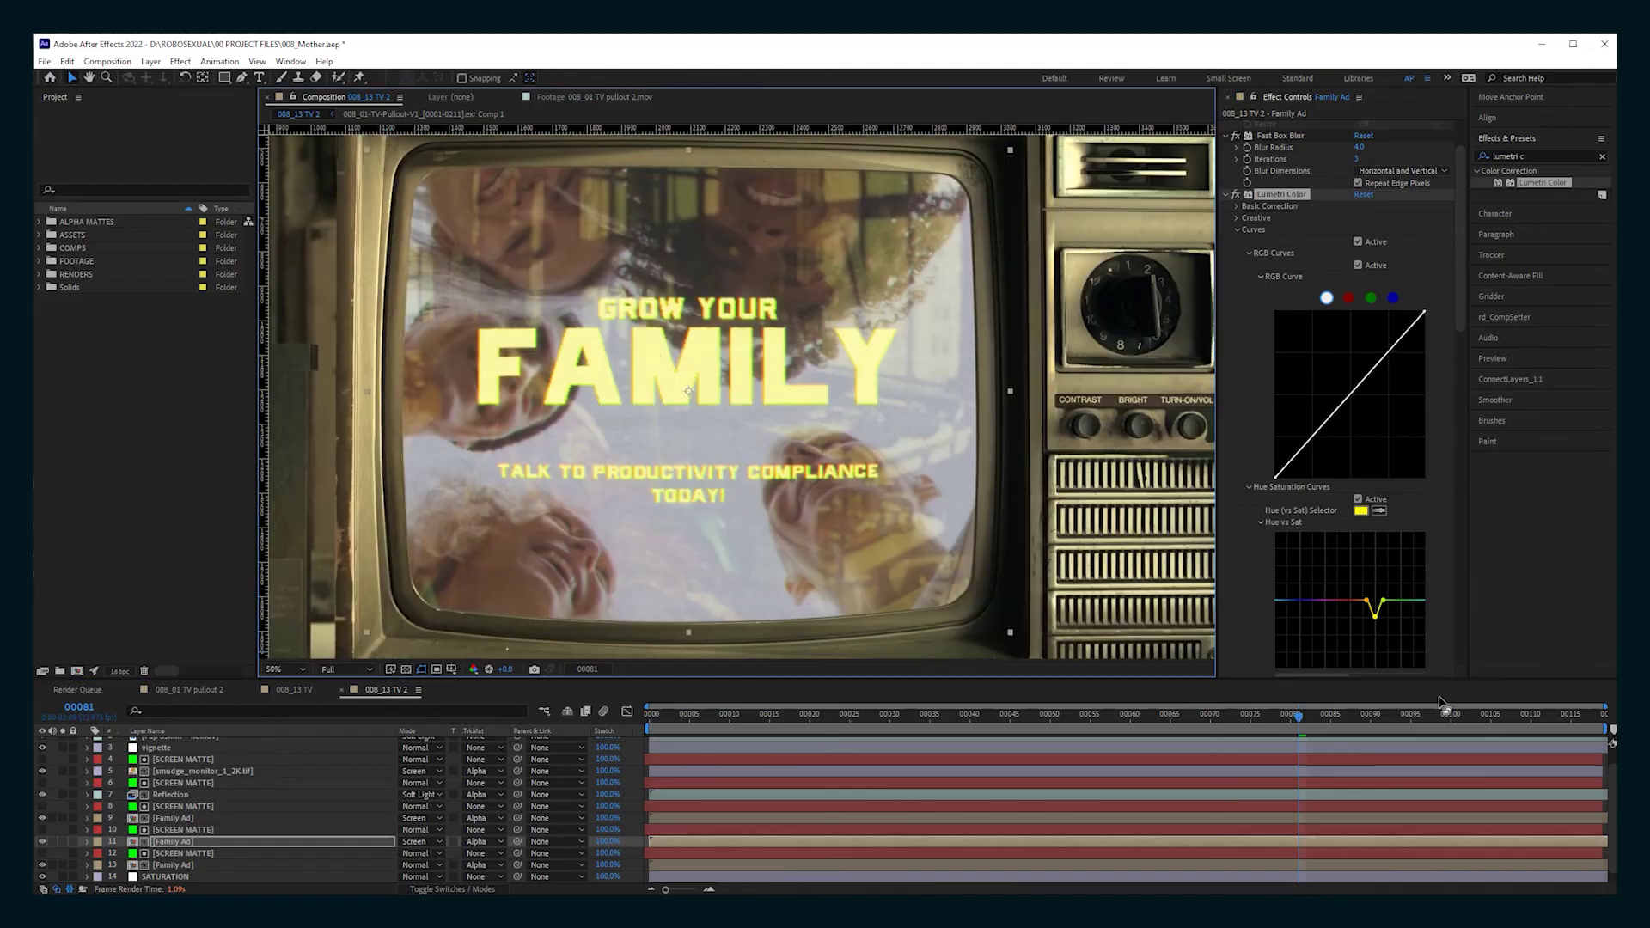
At frame 90, set the Reflection layer's opacity to 25% and preview the whole shot
{"action": "left_click", "coordinate": [1551, 714]}
{"action": "left_click", "coordinate": [1370, 716]}
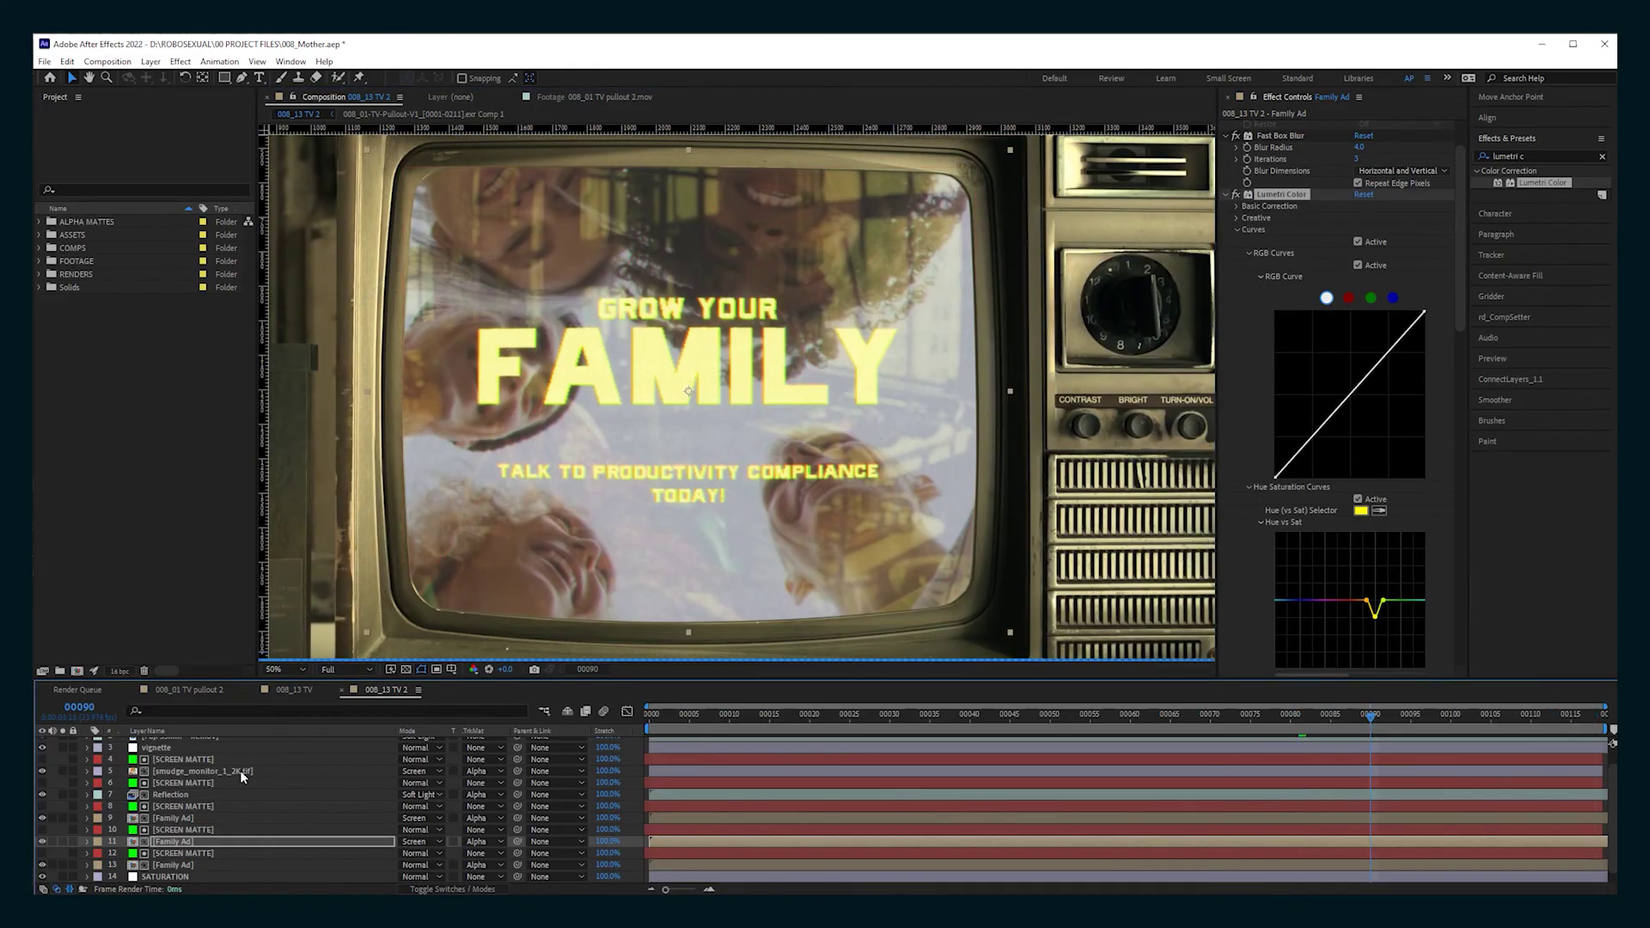
{"action": "scroll", "coordinate": [219, 778], "scroll_direction": "up", "scroll_amount": 1}
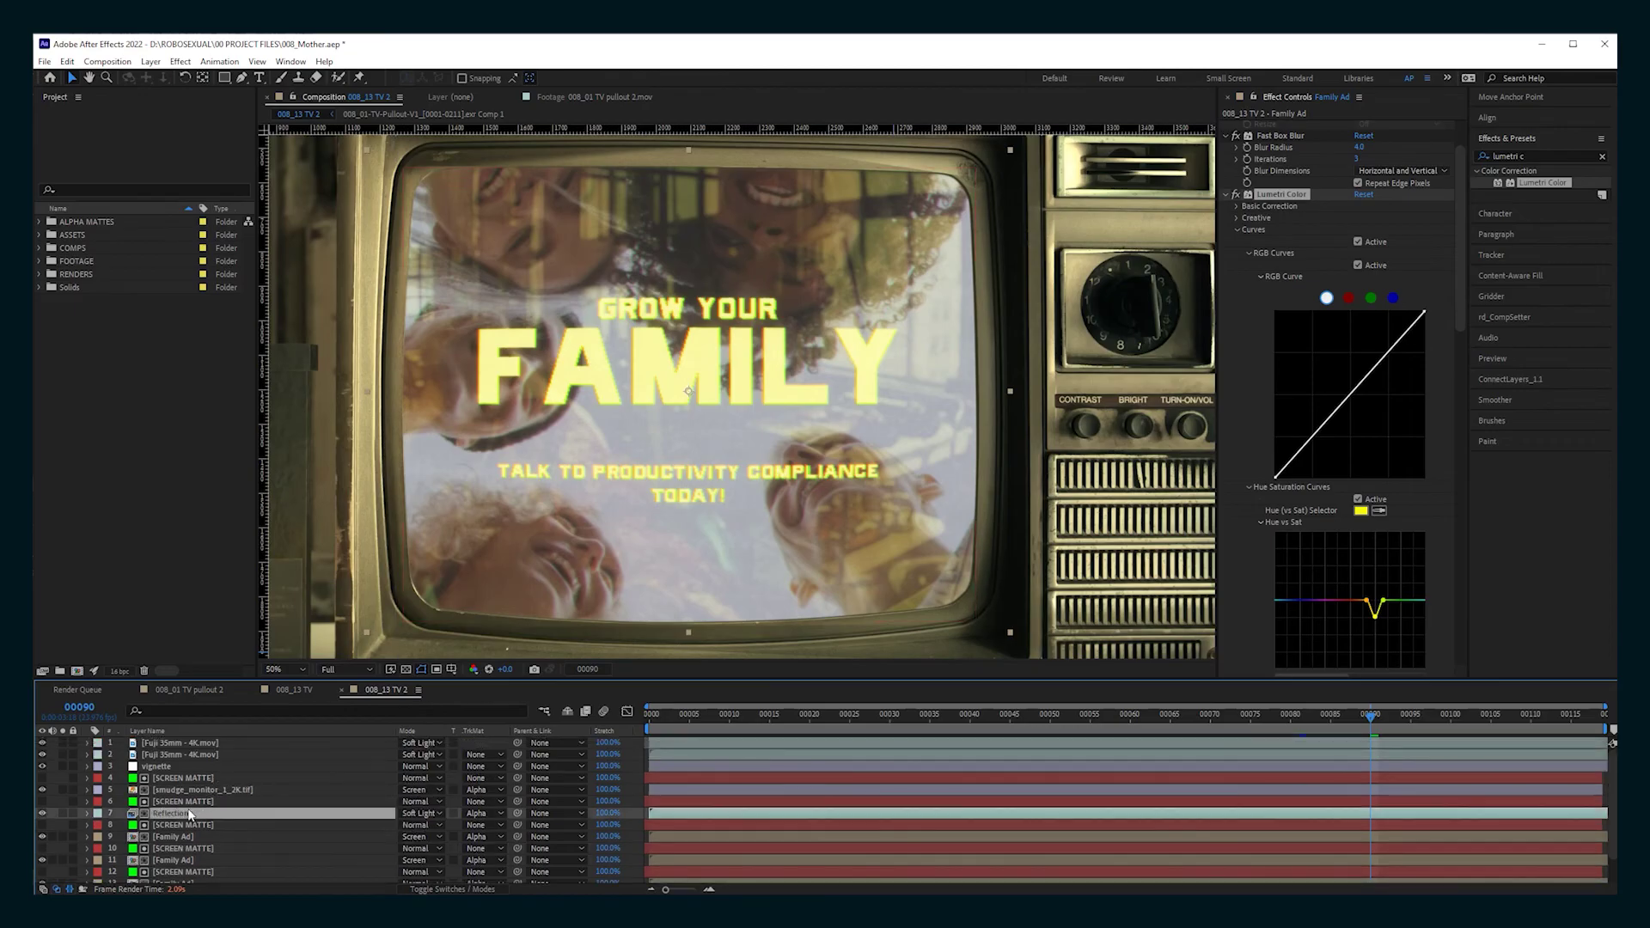
{"action": "left_click", "coordinate": [258, 813]}
{"action": "key", "text": "t"}
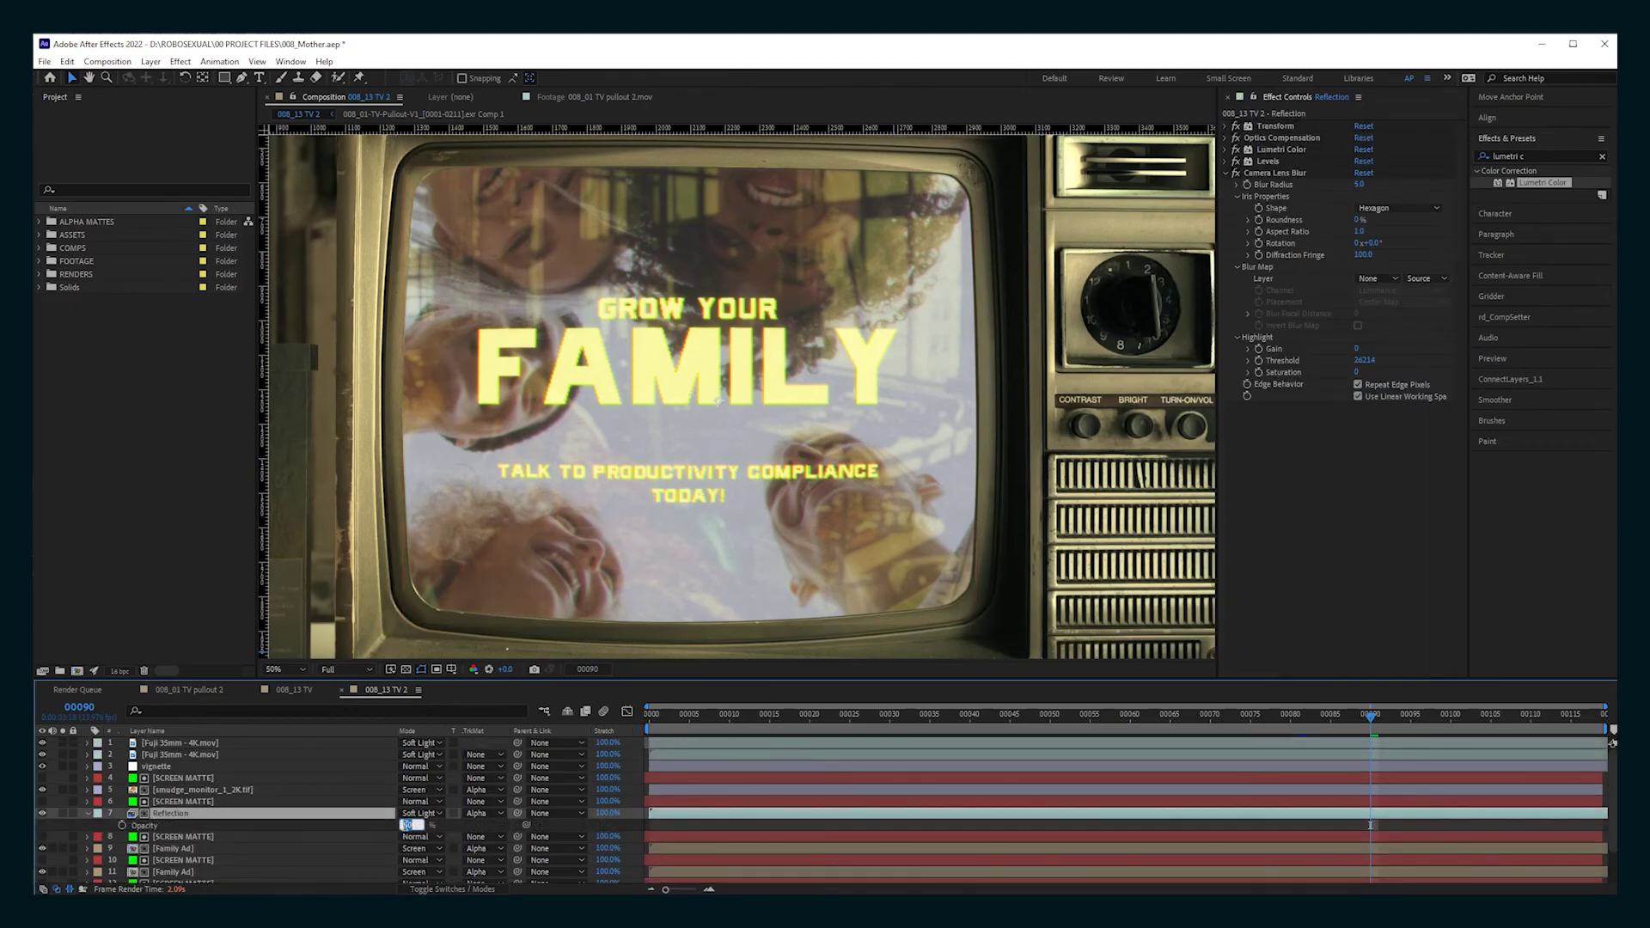
{"action": "type", "text": "25"}
{"action": "key", "text": "Return"}
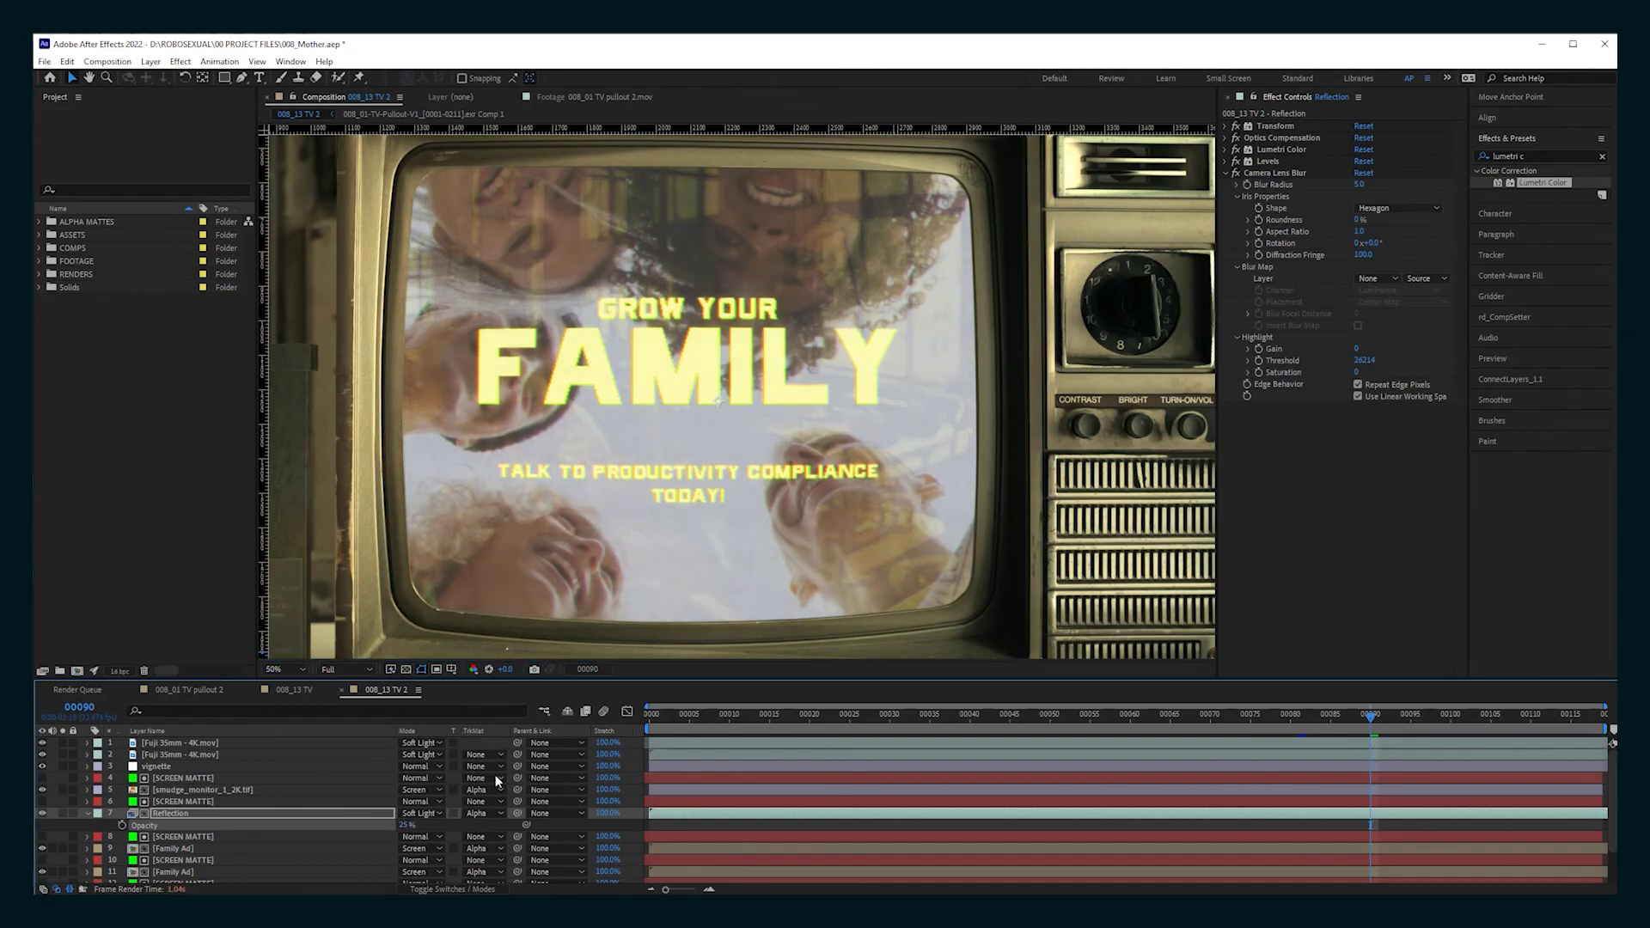
{"action": "scroll", "coordinate": [1192, 654], "scroll_direction": "down", "scroll_amount": 2}
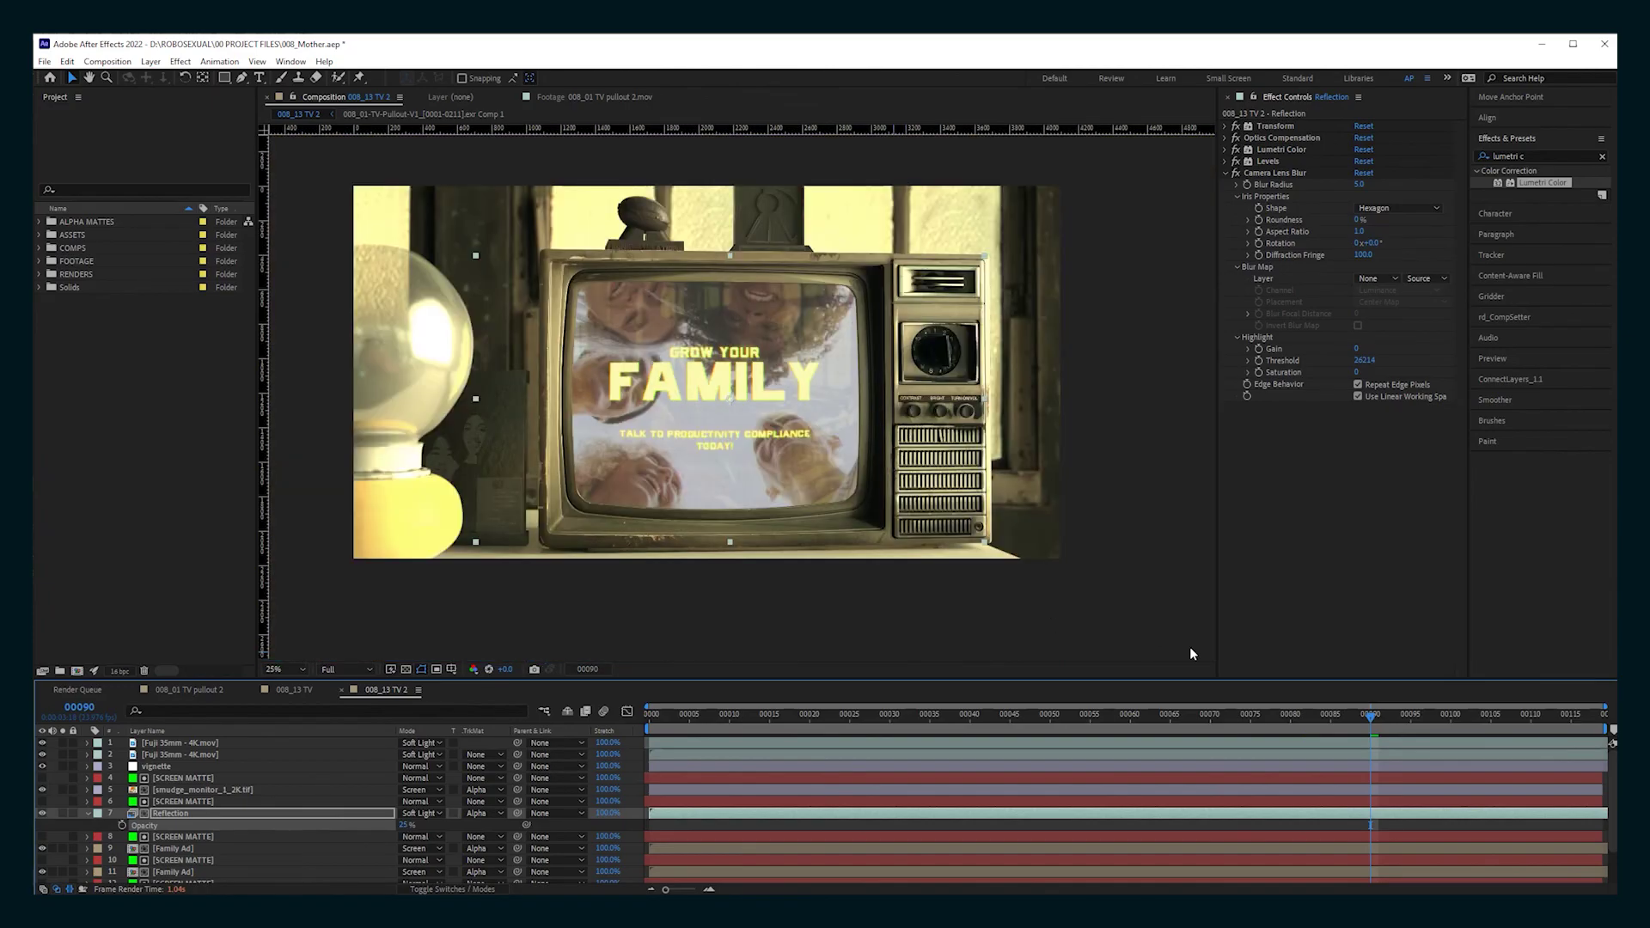
{"action": "key", "text": "space"}
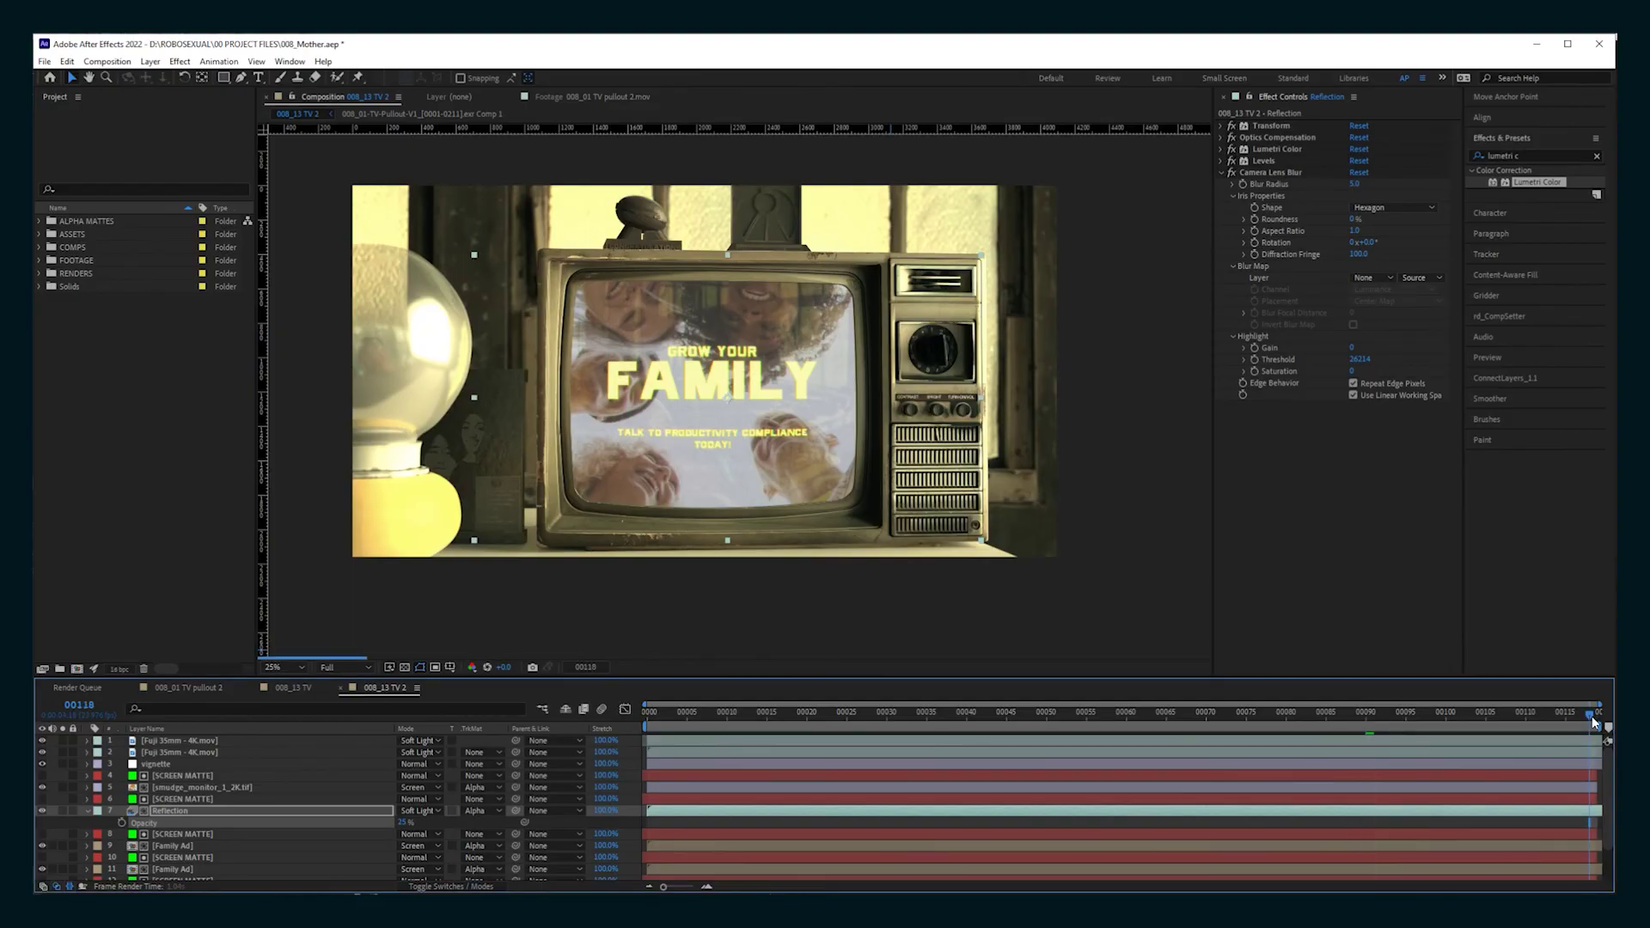